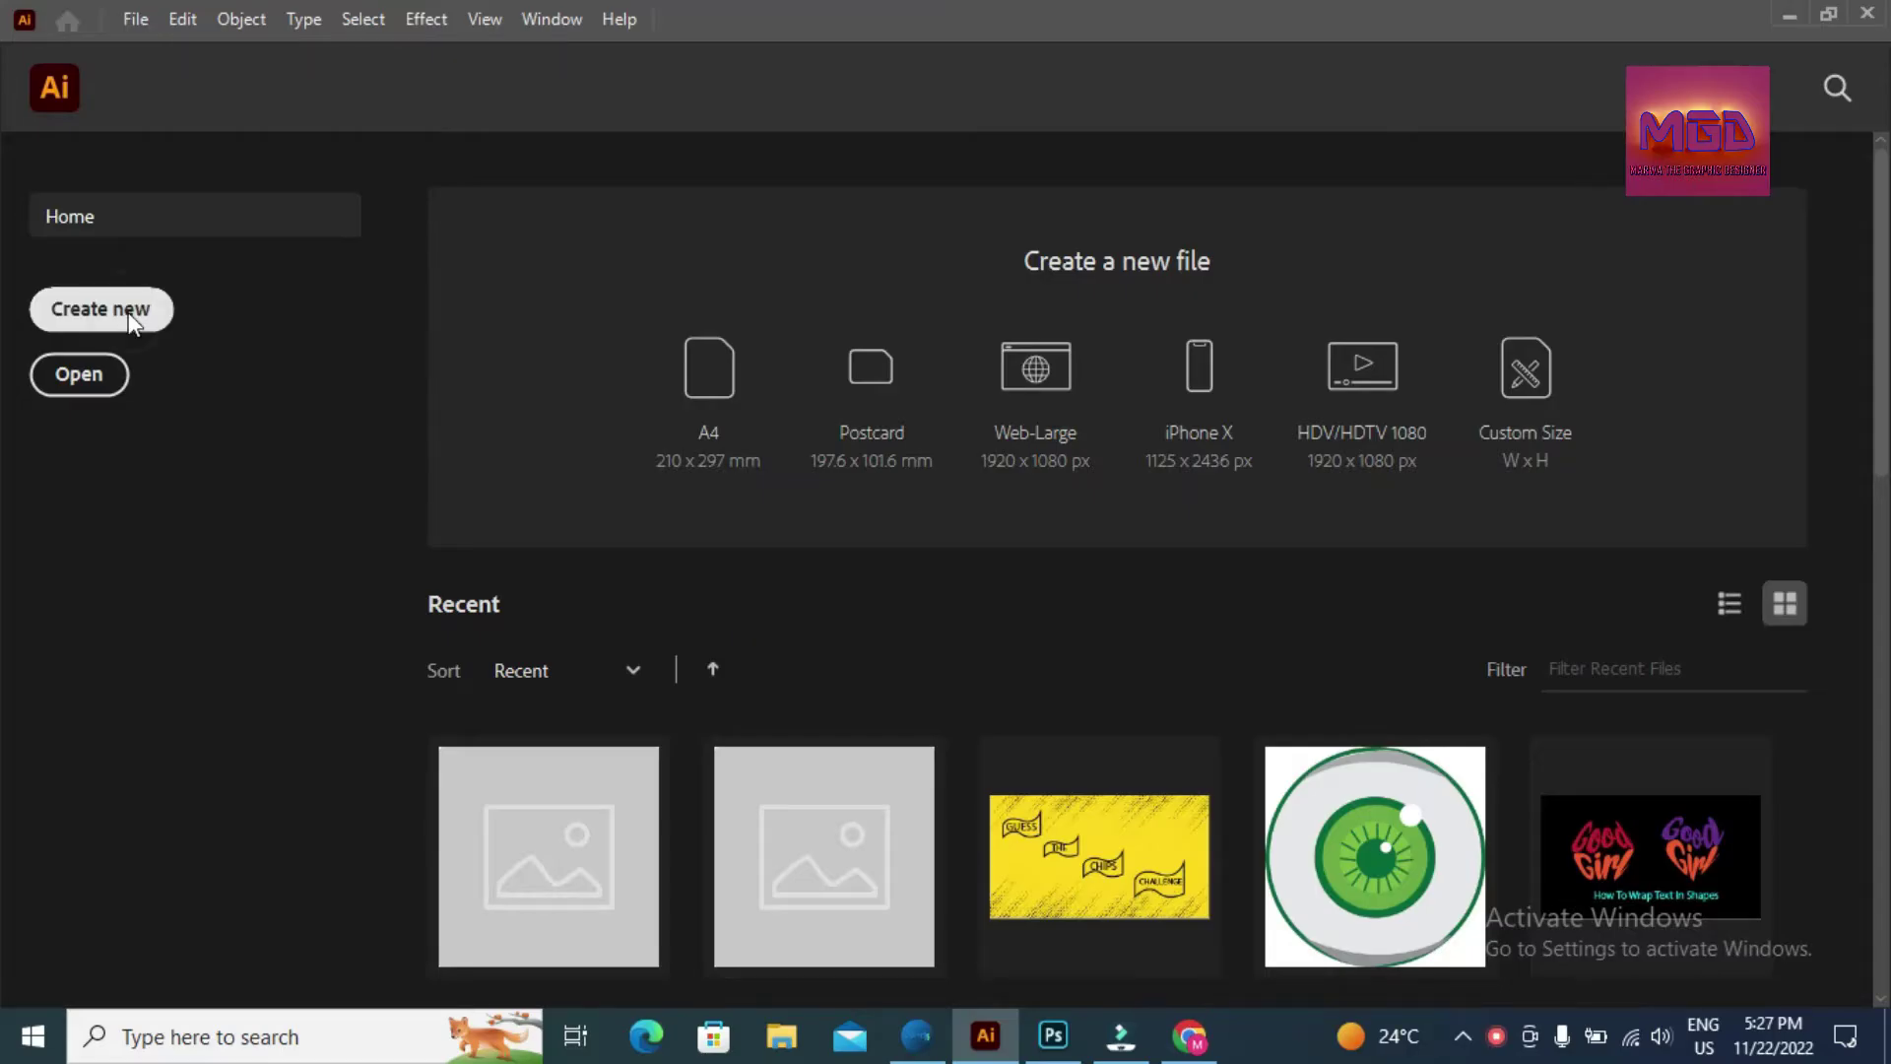
- Create a new blank document and draw a circle on the artboard
click(133, 315)
click(1482, 948)
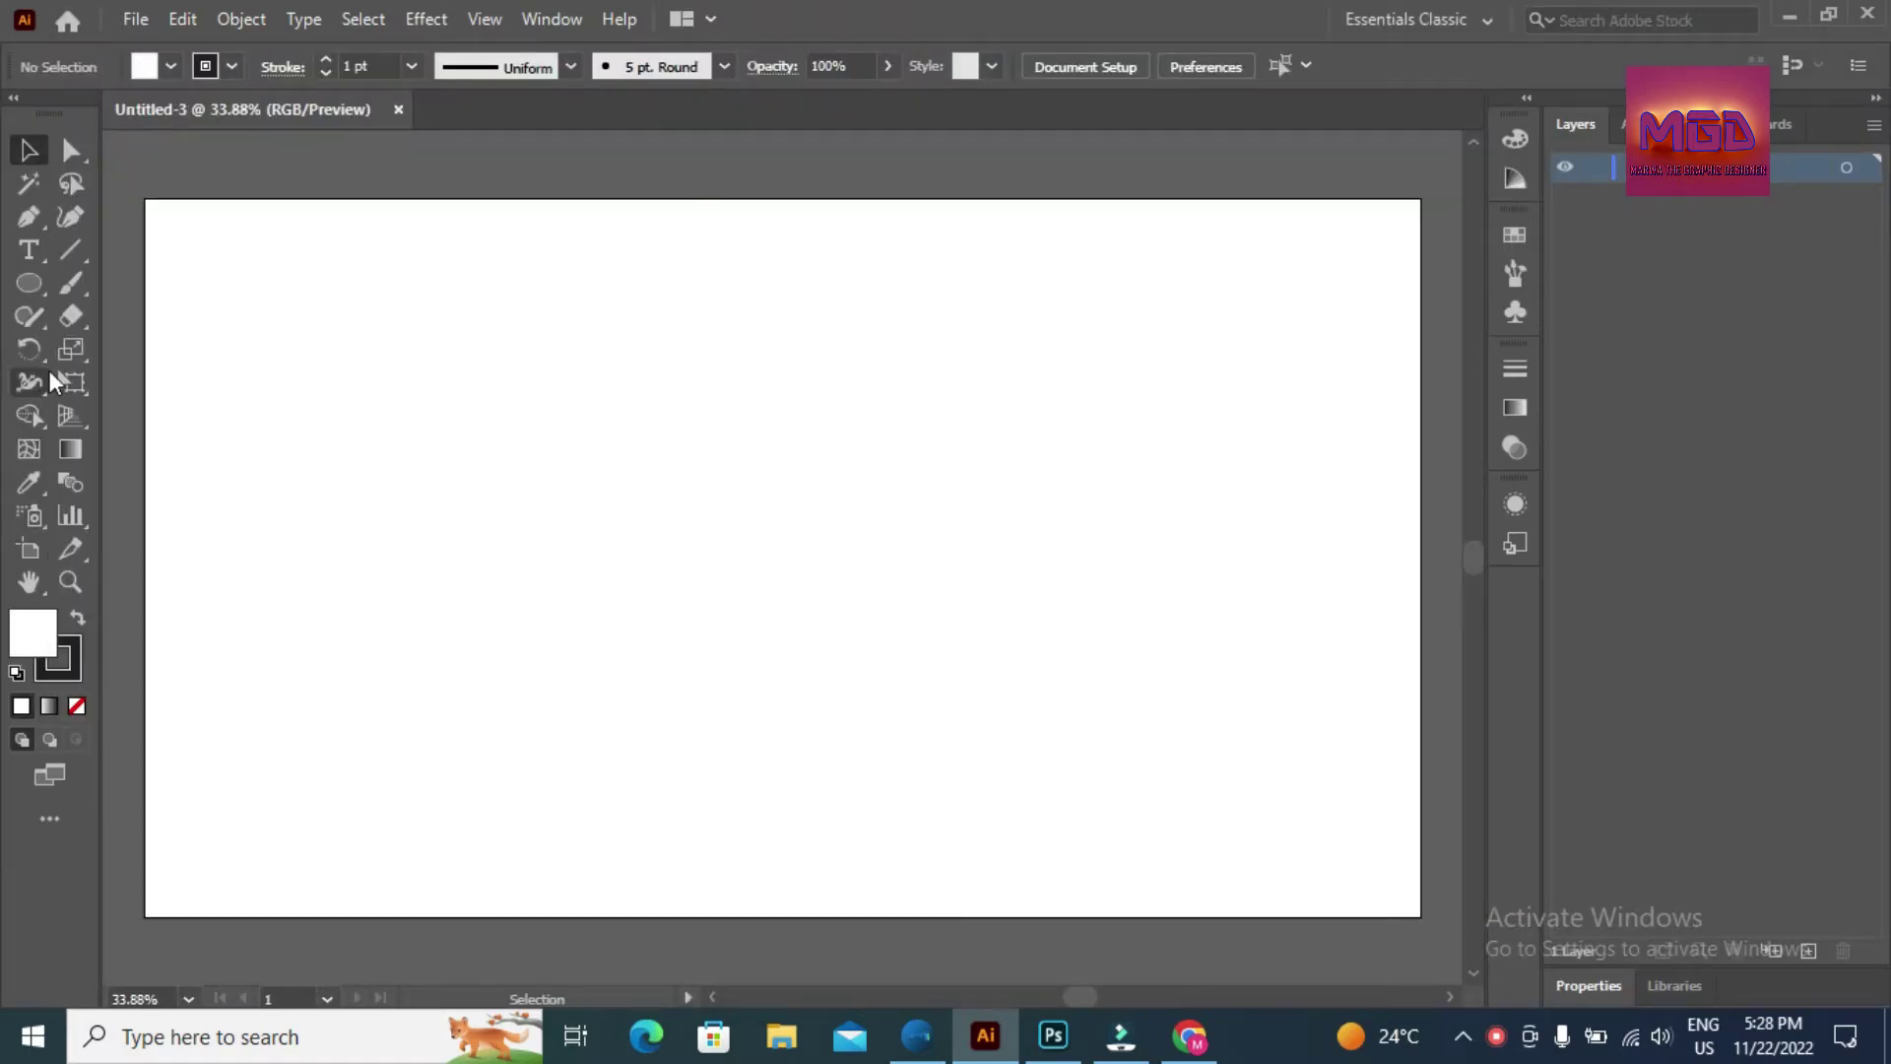
key(l)
mouse_move(526, 301)
mouse_down()
mouse_move(763, 702)
mouse_move(768, 541)
mouse_up()
- Pull the circle's bottom anchor down into an elongated teardrop
key(a)
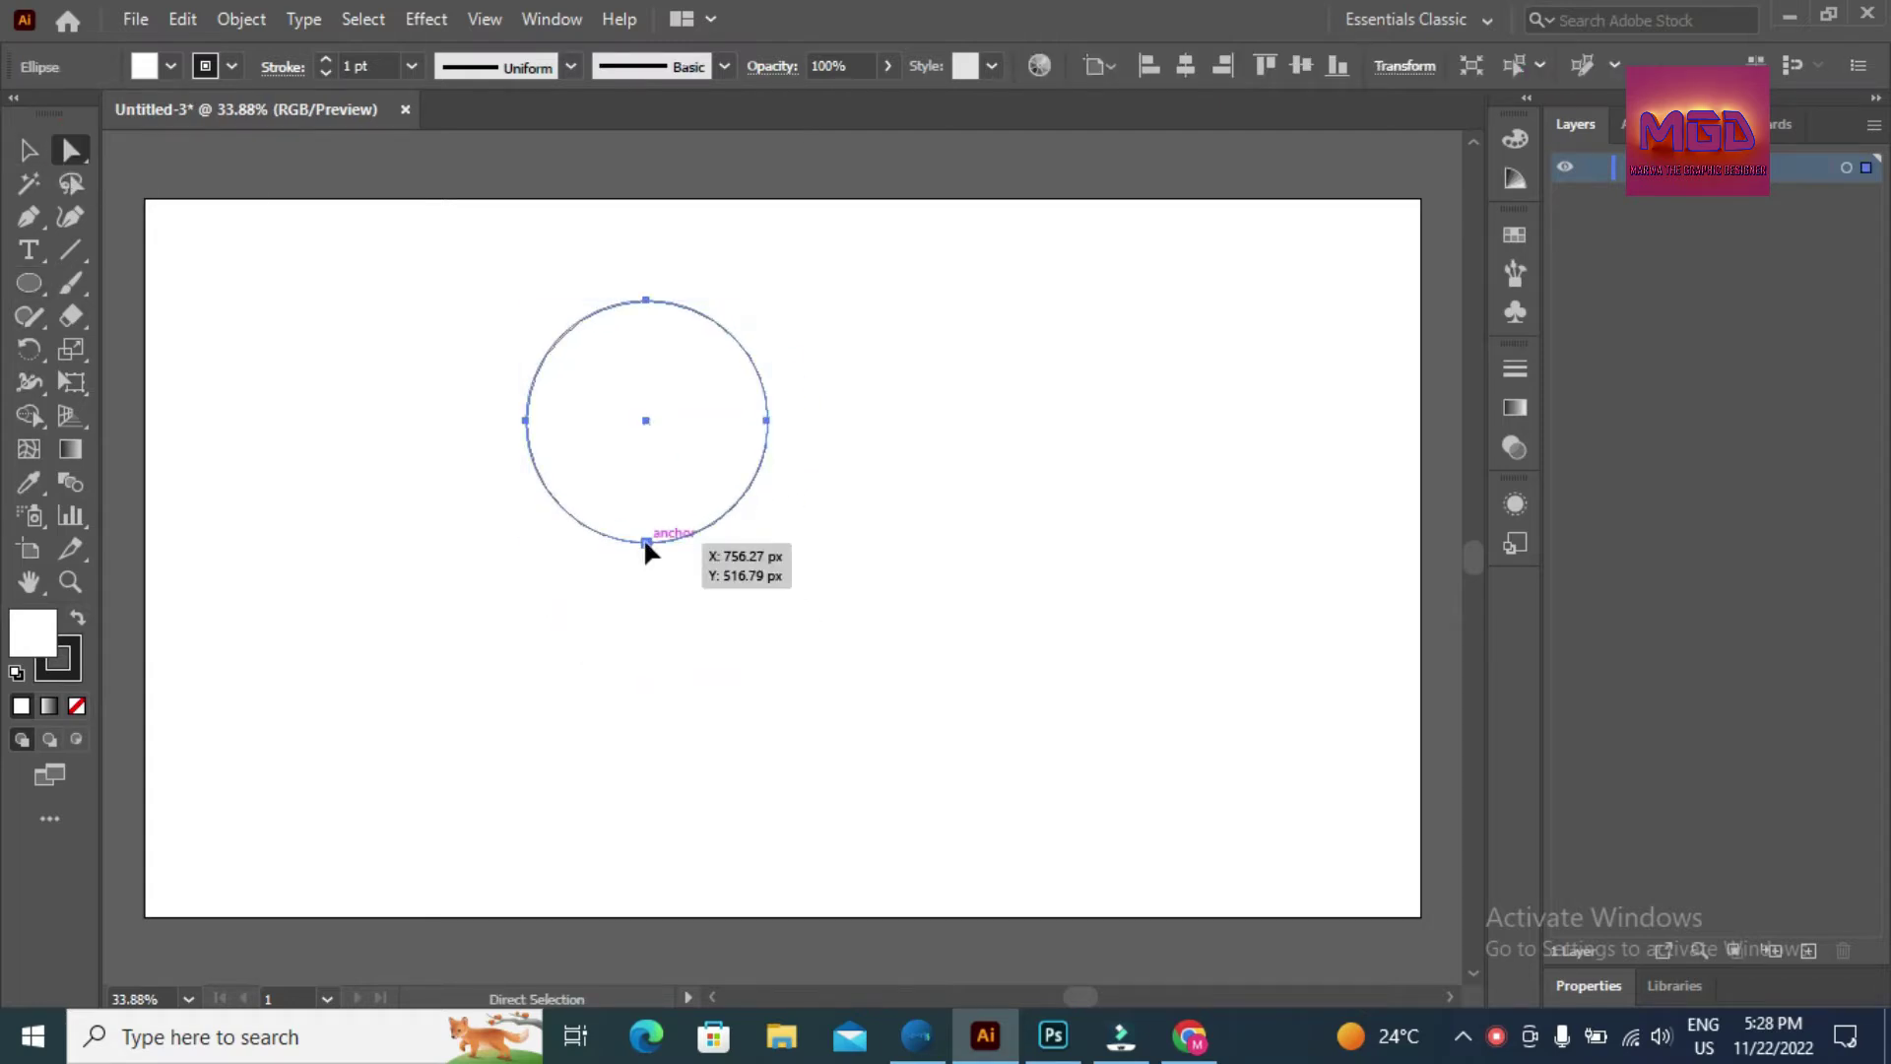
drag(645, 542, 645, 733)
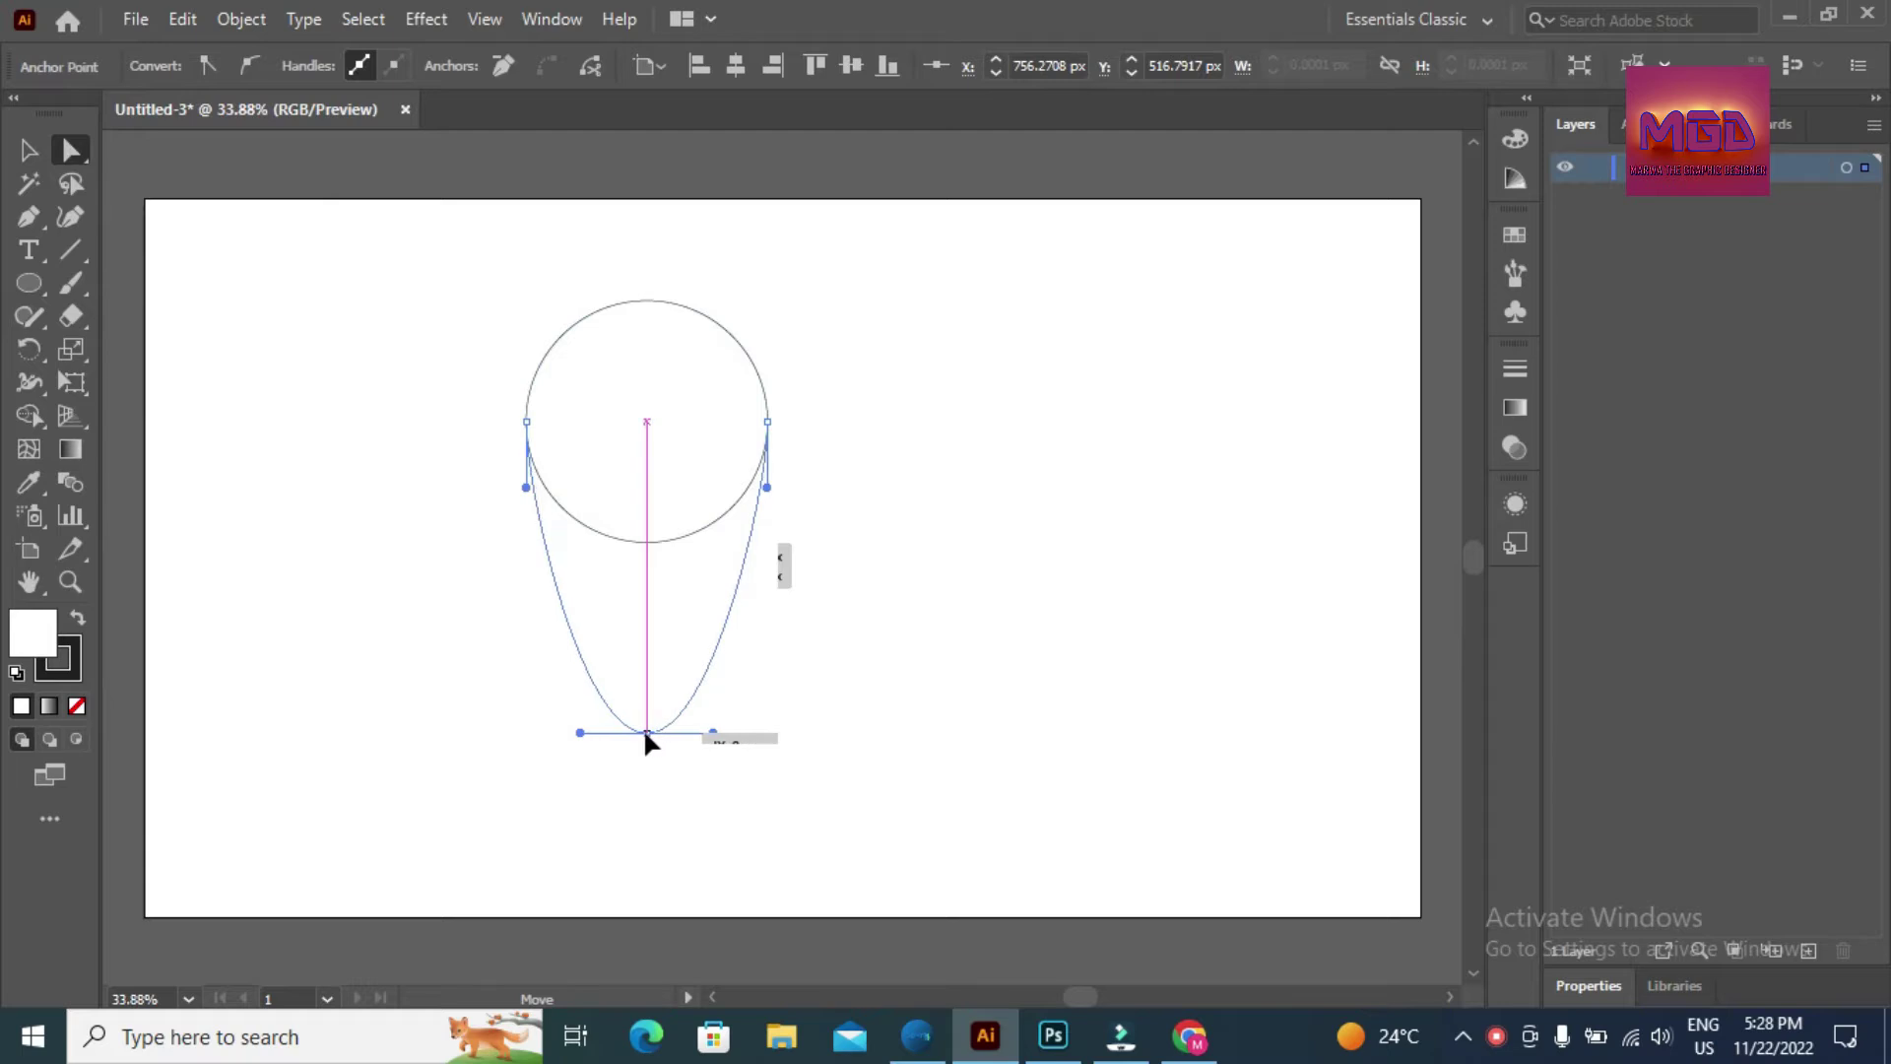
drag(646, 734, 646, 780)
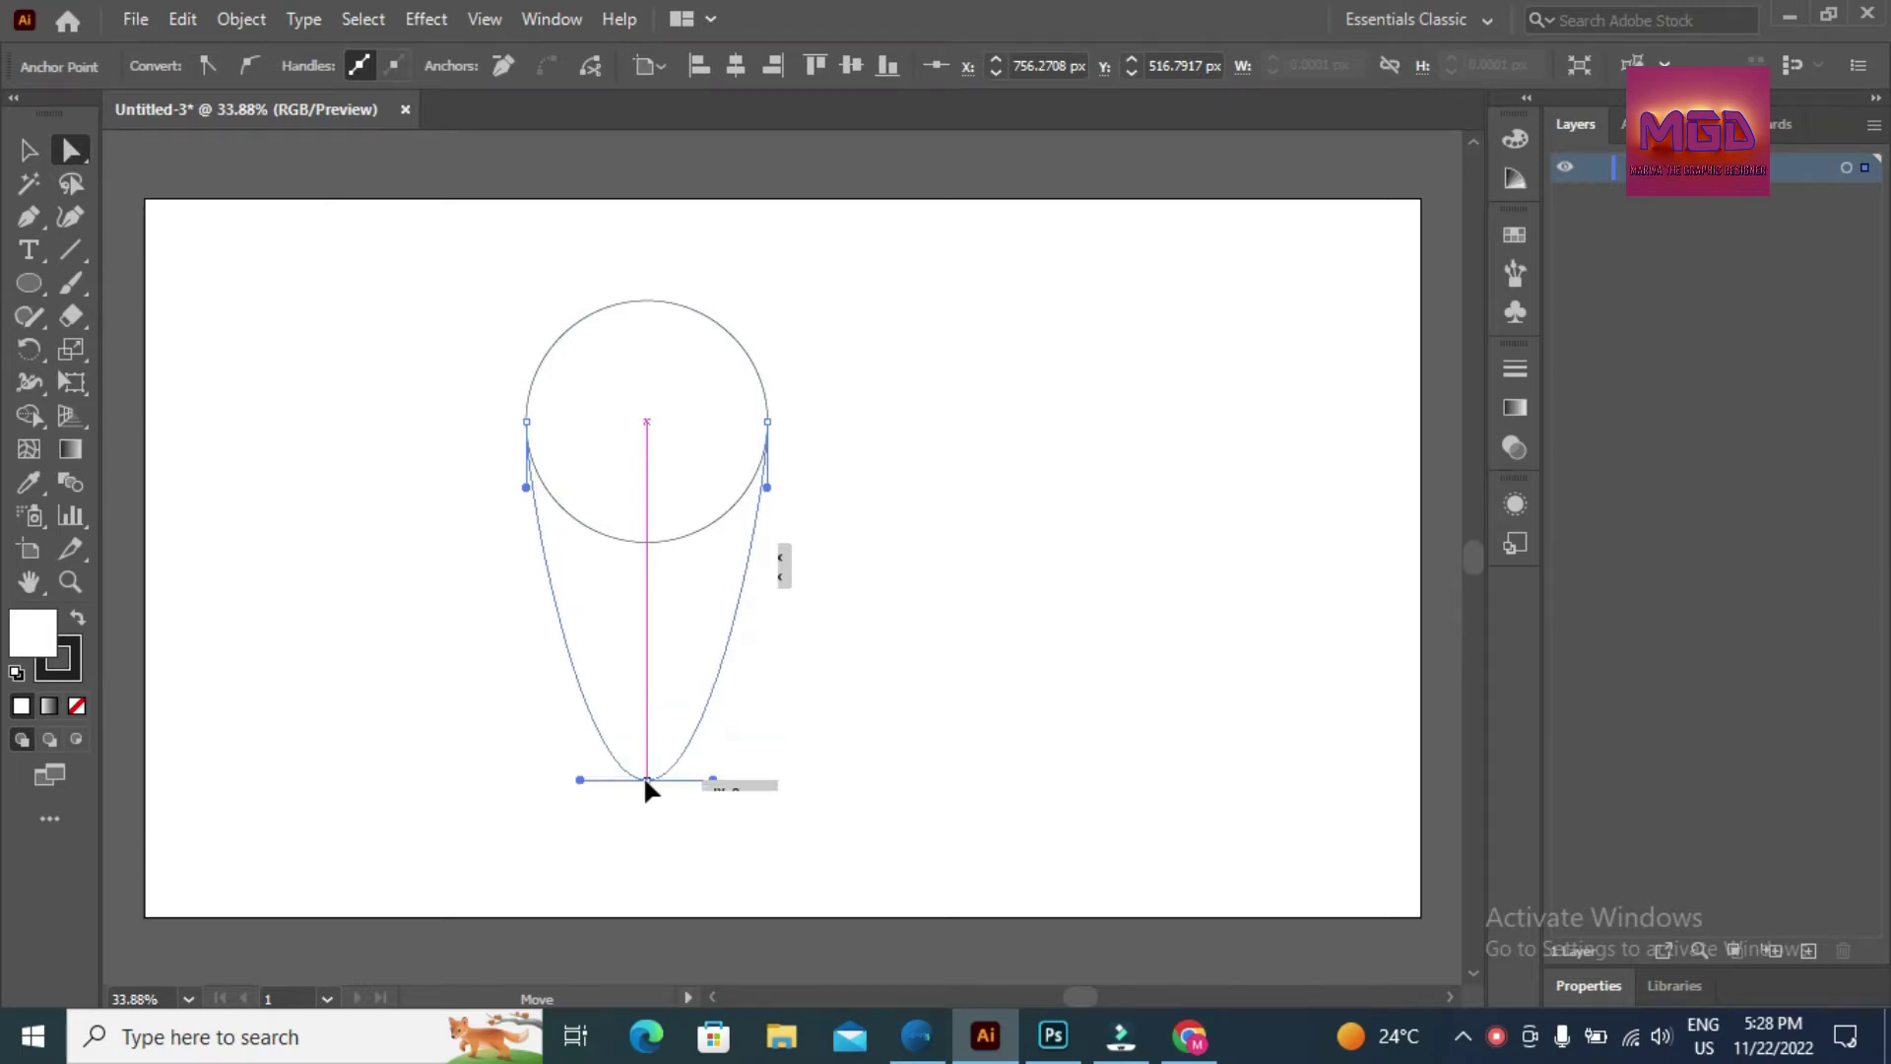
- Add an anchor on the teardrop's right side and pull it inward into a paisley curve
drag(27, 217, 137, 257)
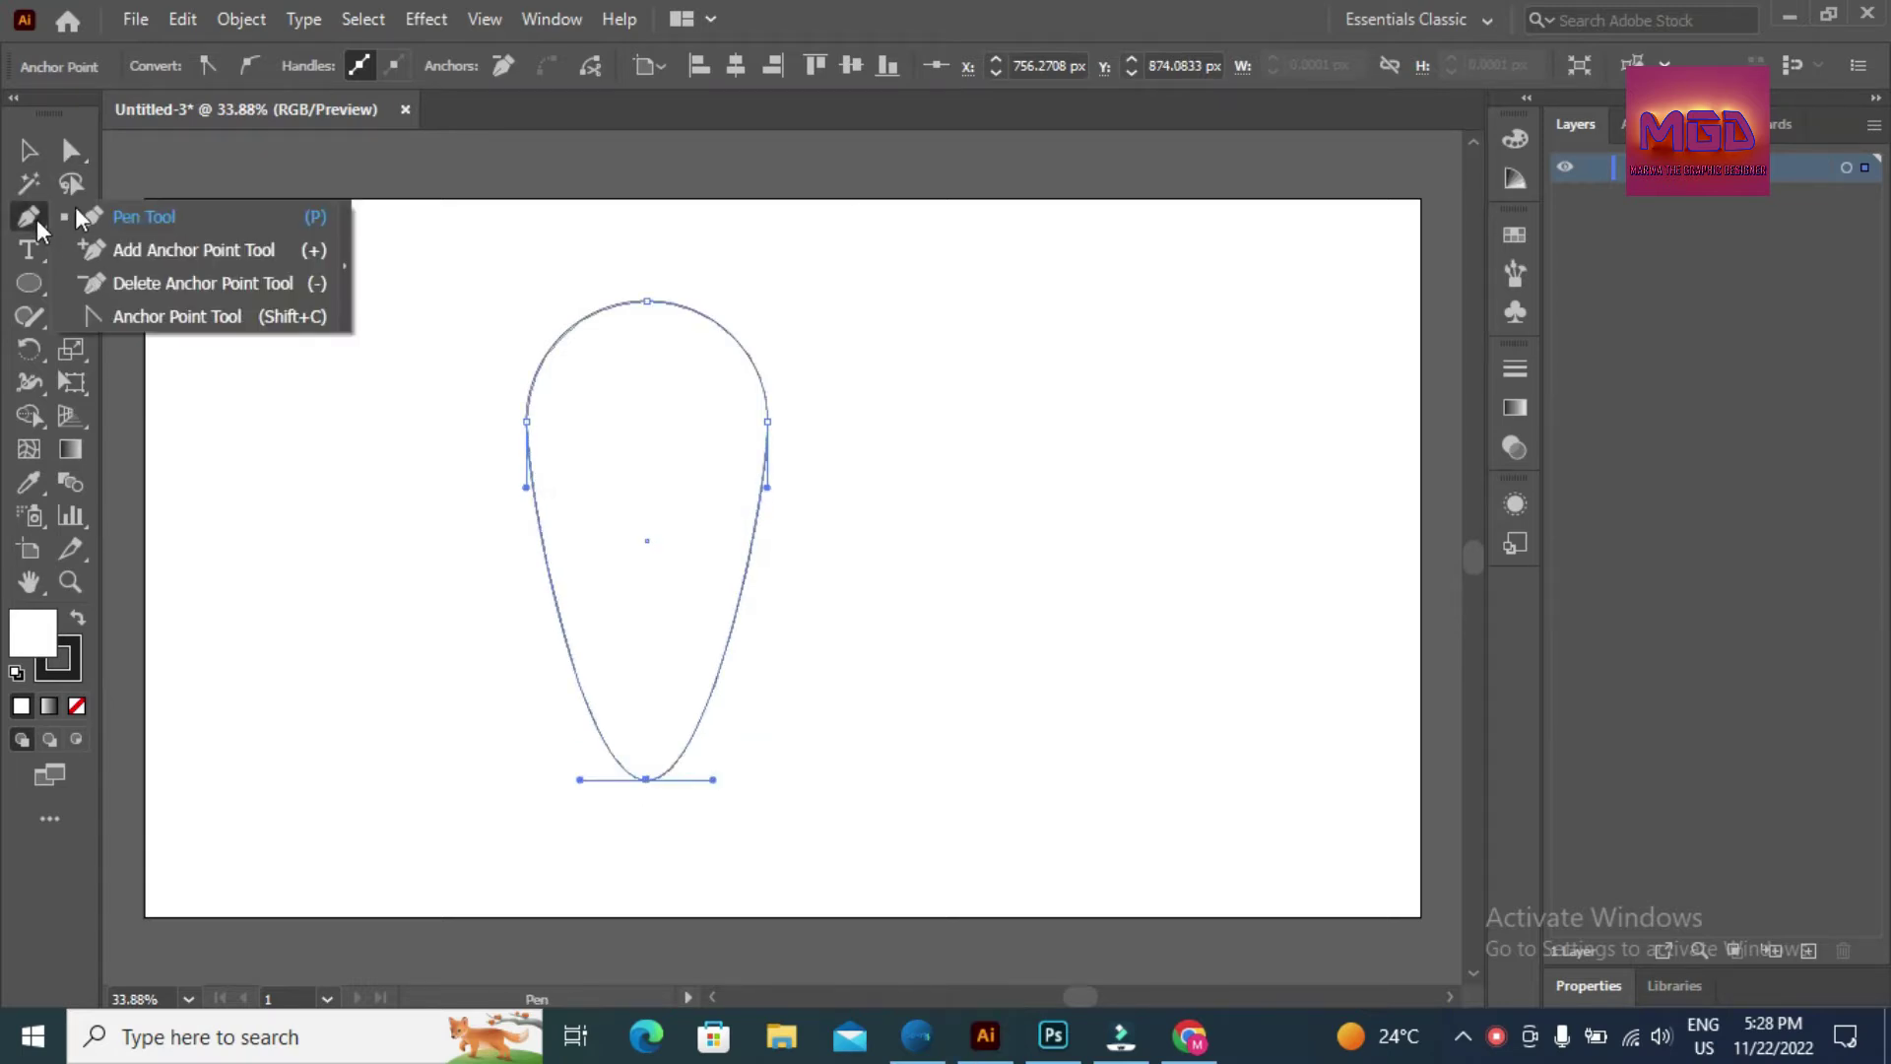
click(138, 252)
click(725, 651)
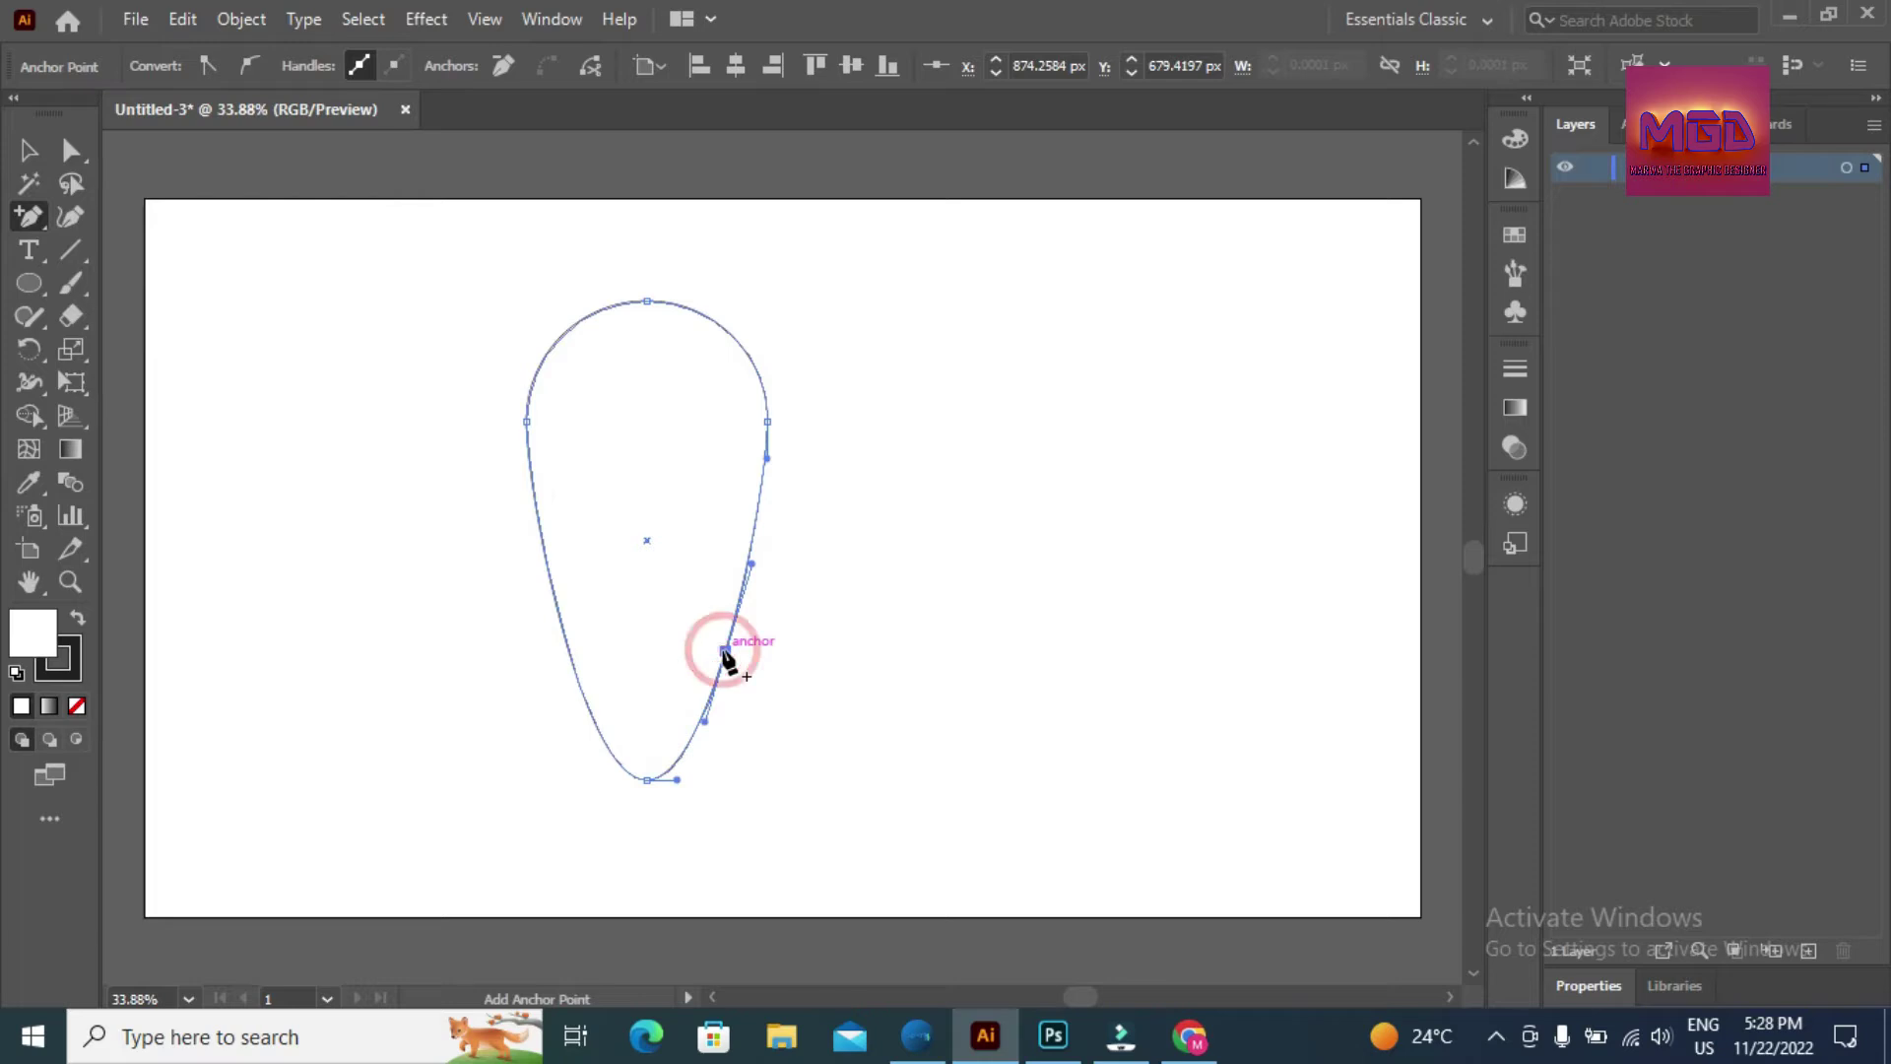
key(a)
click(725, 652)
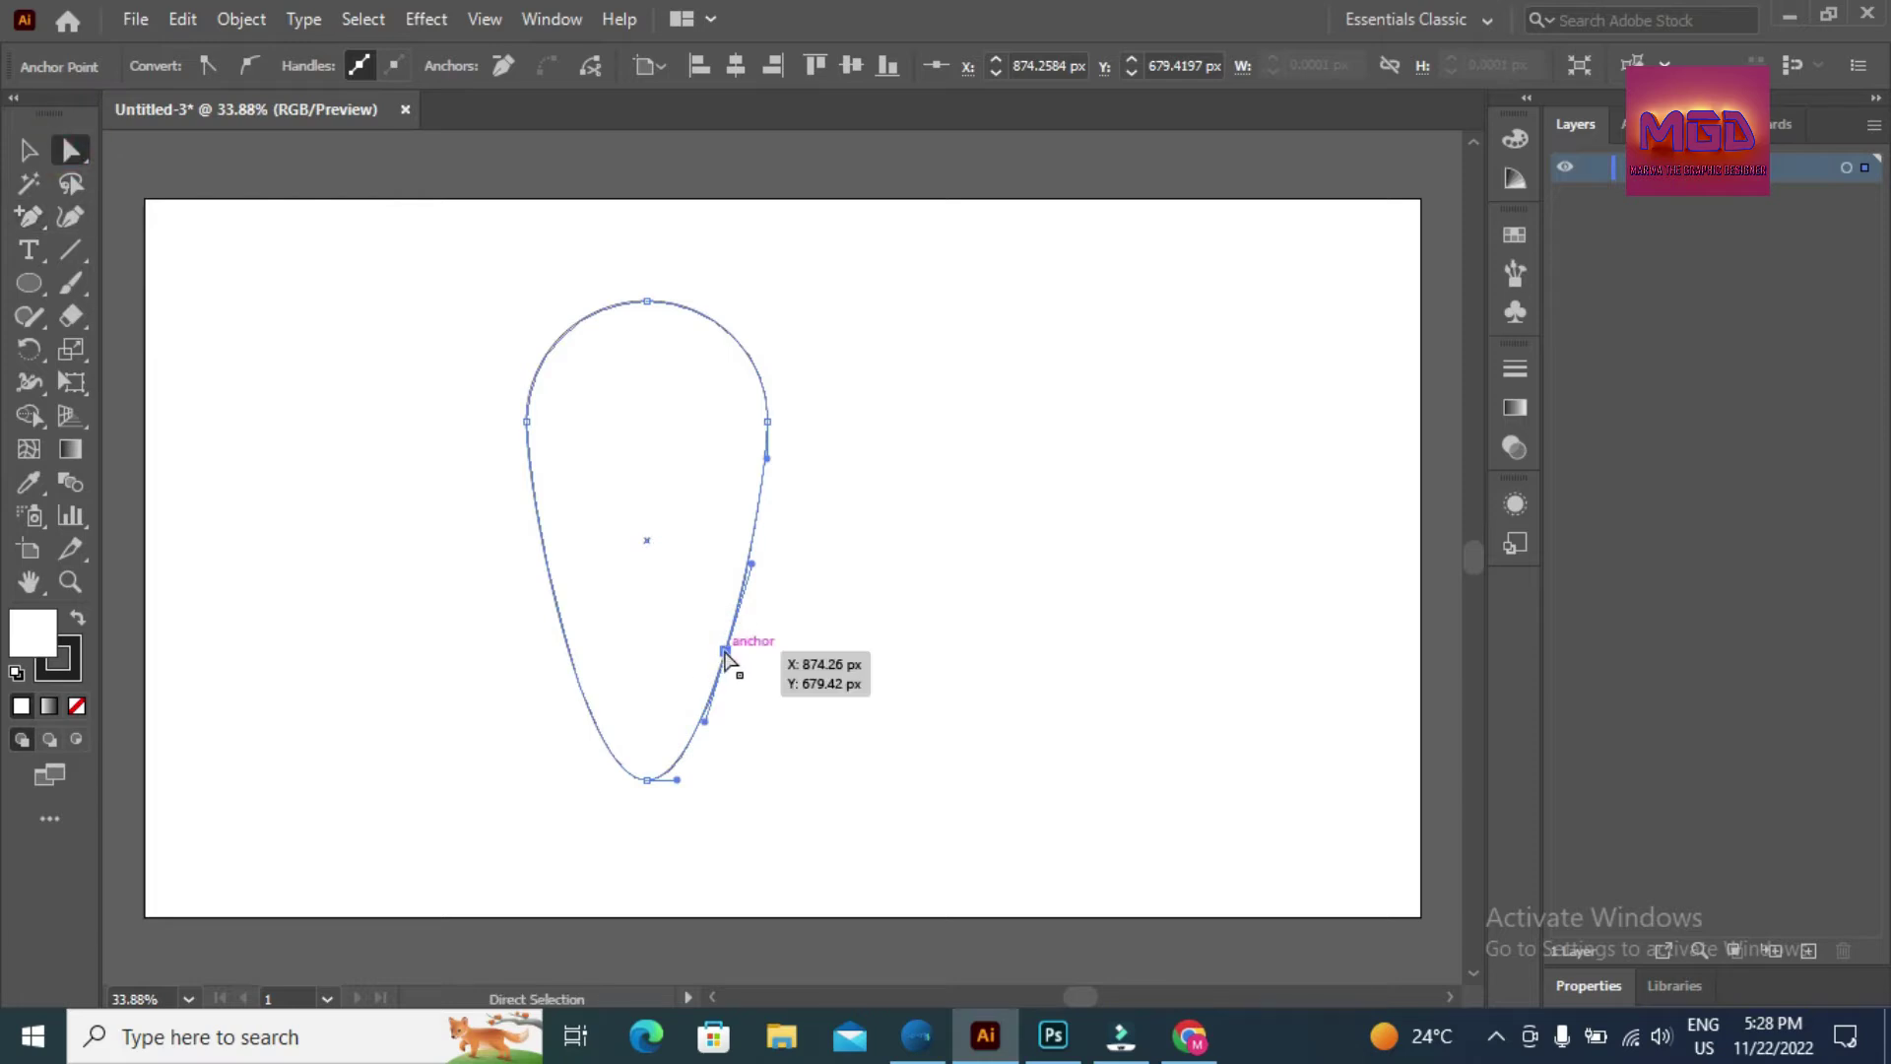
drag(726, 653, 669, 654)
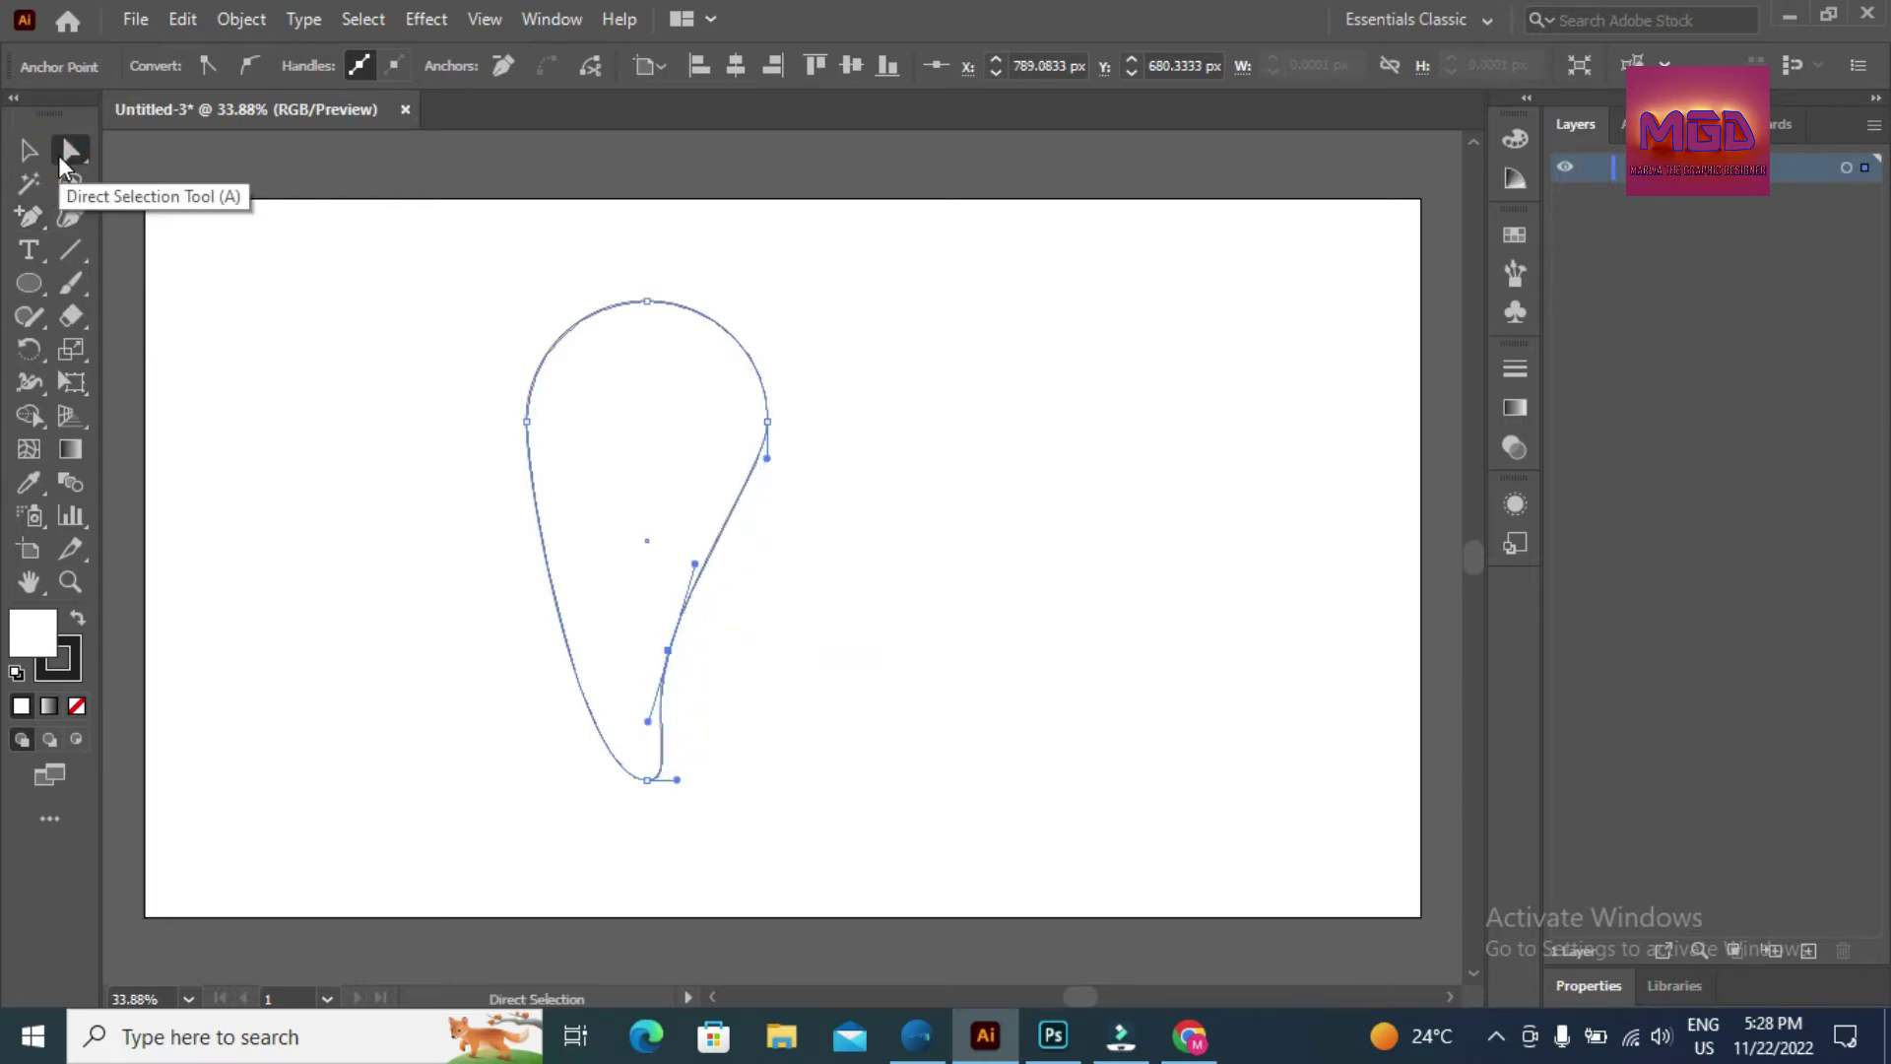
click(26, 153)
drag(275, 262, 985, 836)
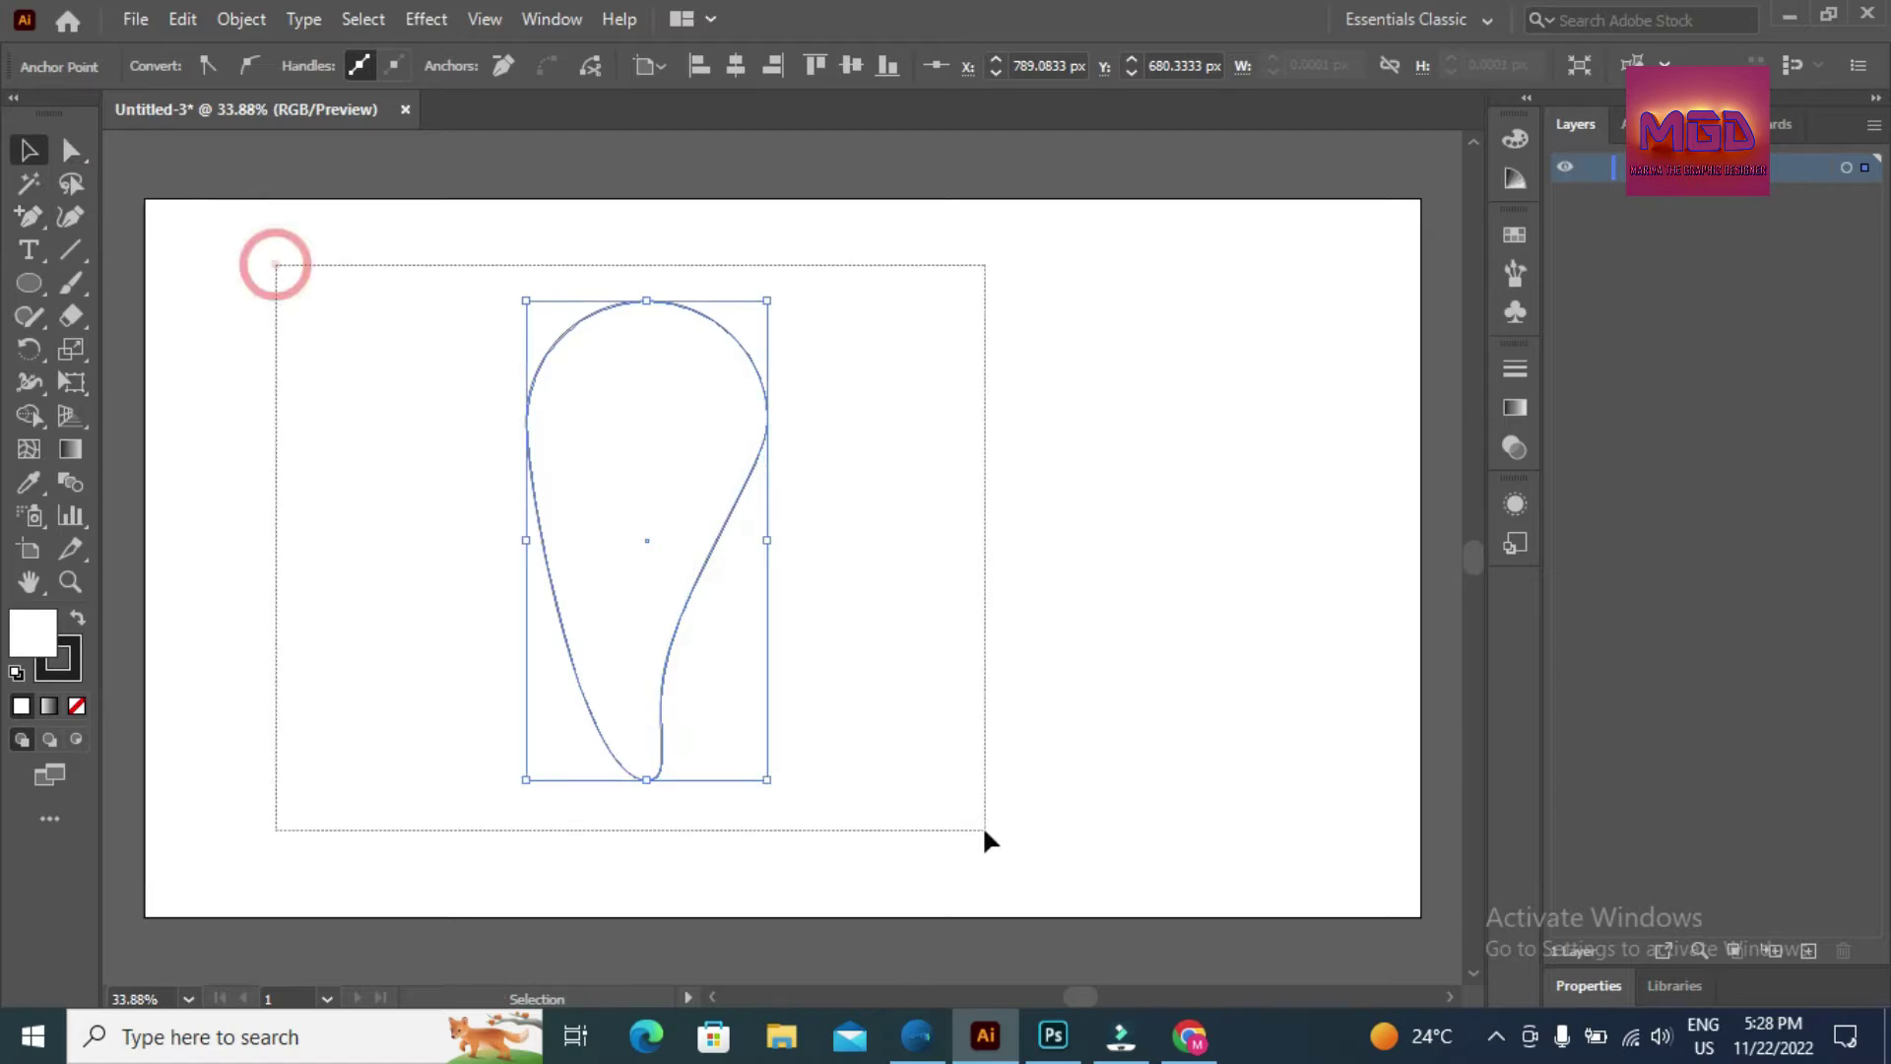
- Make a mirrored copy of the half-tooth path with Transform > Reflect
right_click(654, 548)
mouse_move(739, 836)
click(1038, 678)
click(1435, 650)
right_click(667, 435)
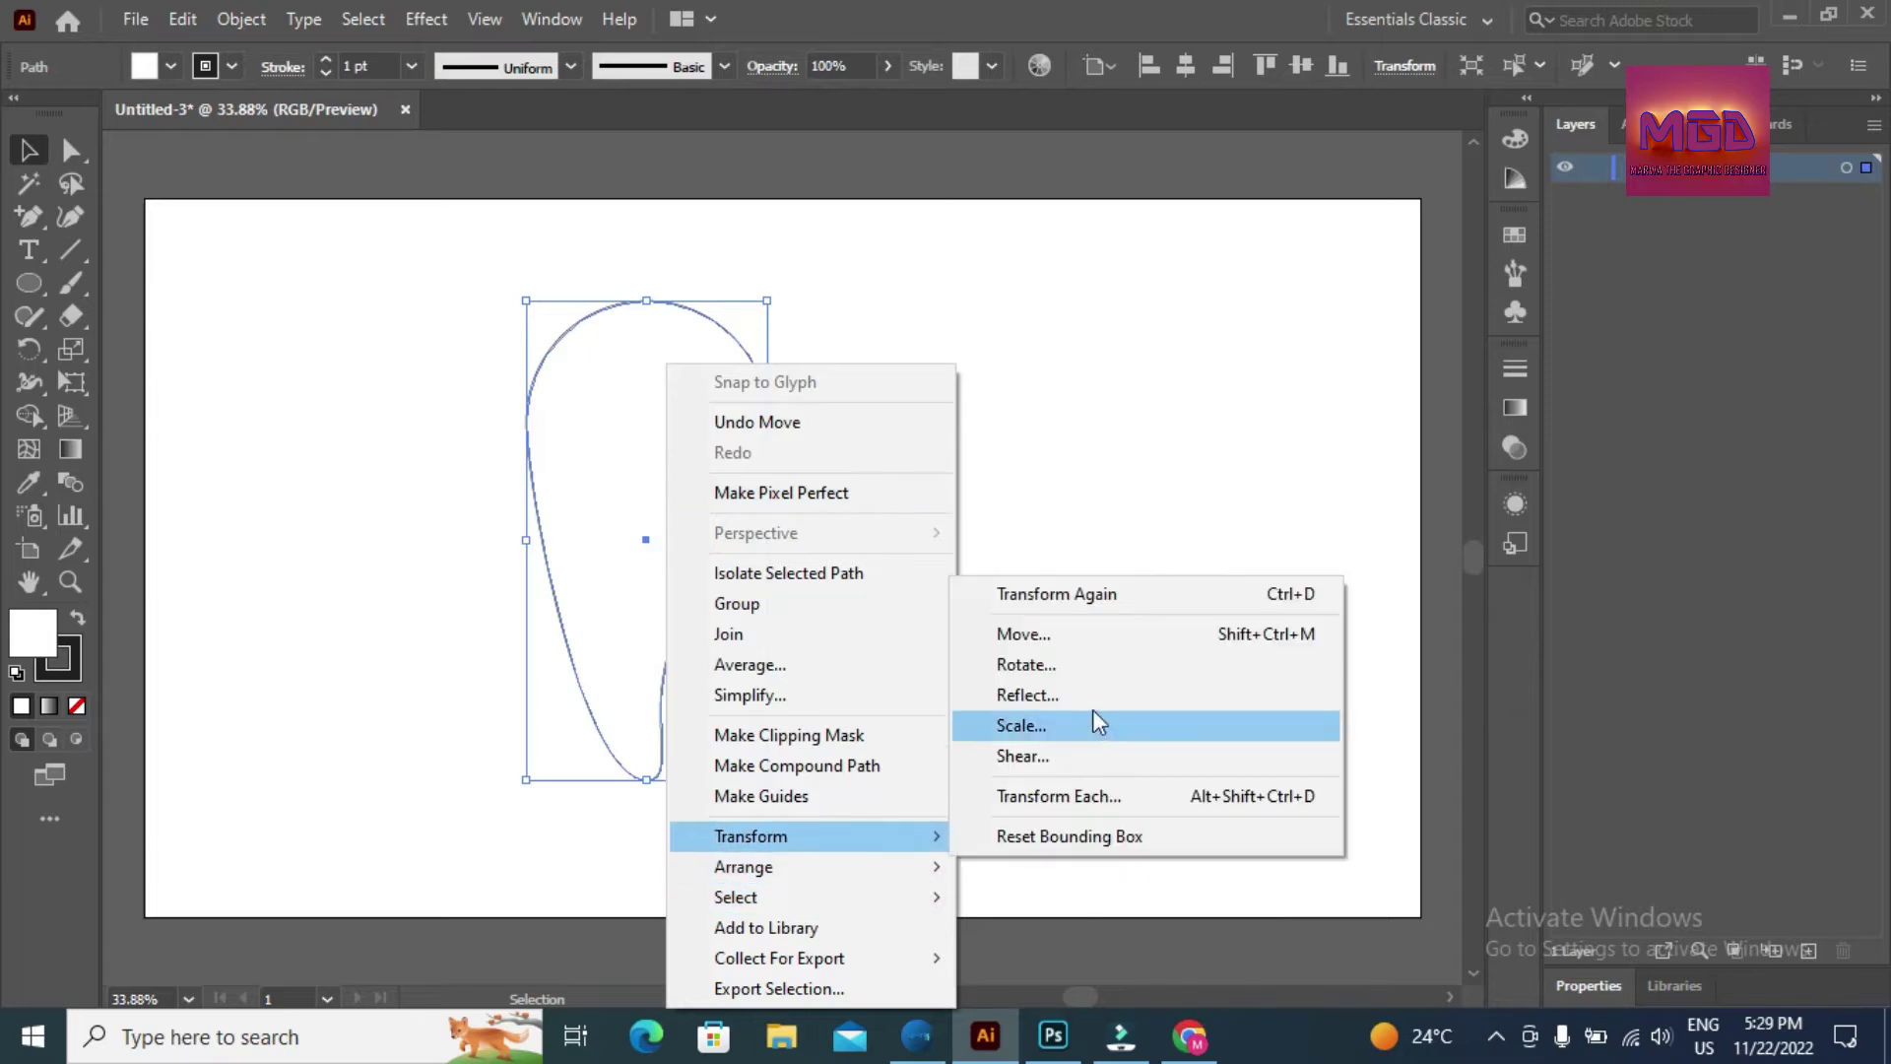
click(1092, 707)
click(1286, 793)
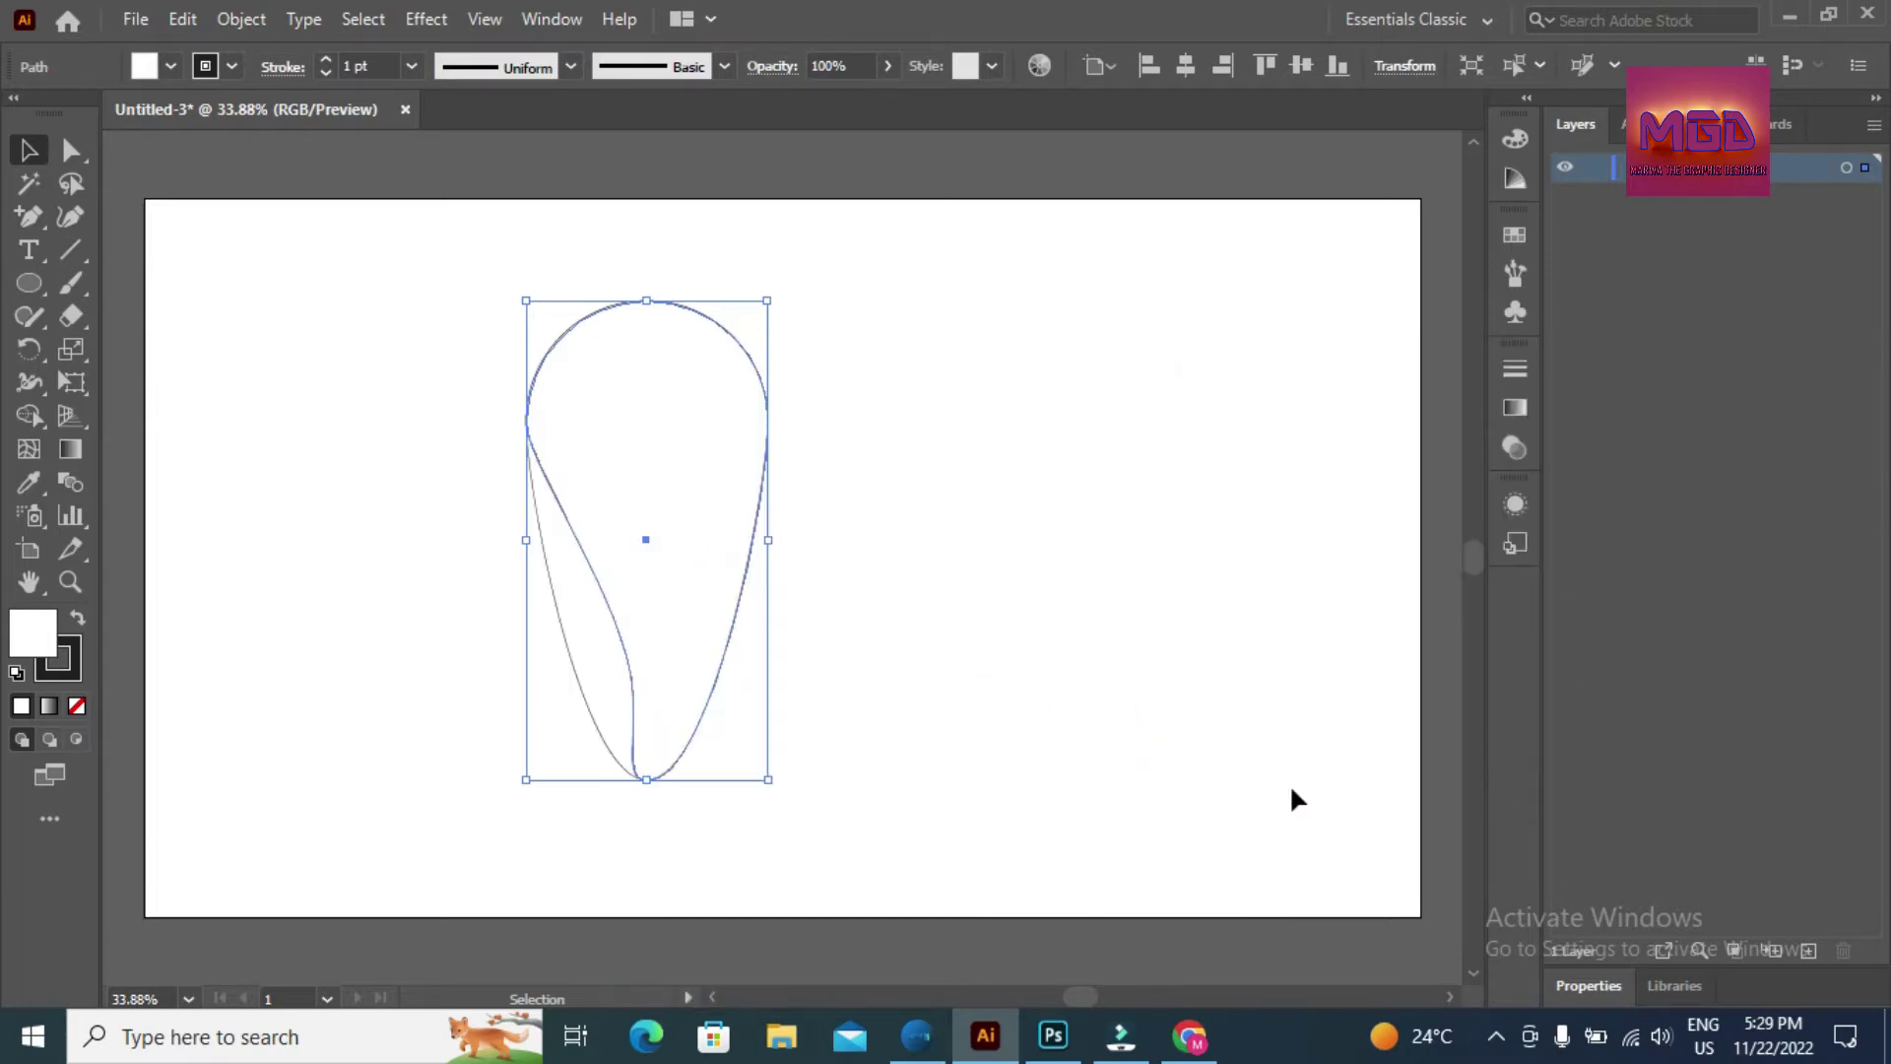
- Move the mirrored copy right, then nudge it left with Shift+Left to overlap the original
drag(760, 392, 946, 390)
click(1113, 378)
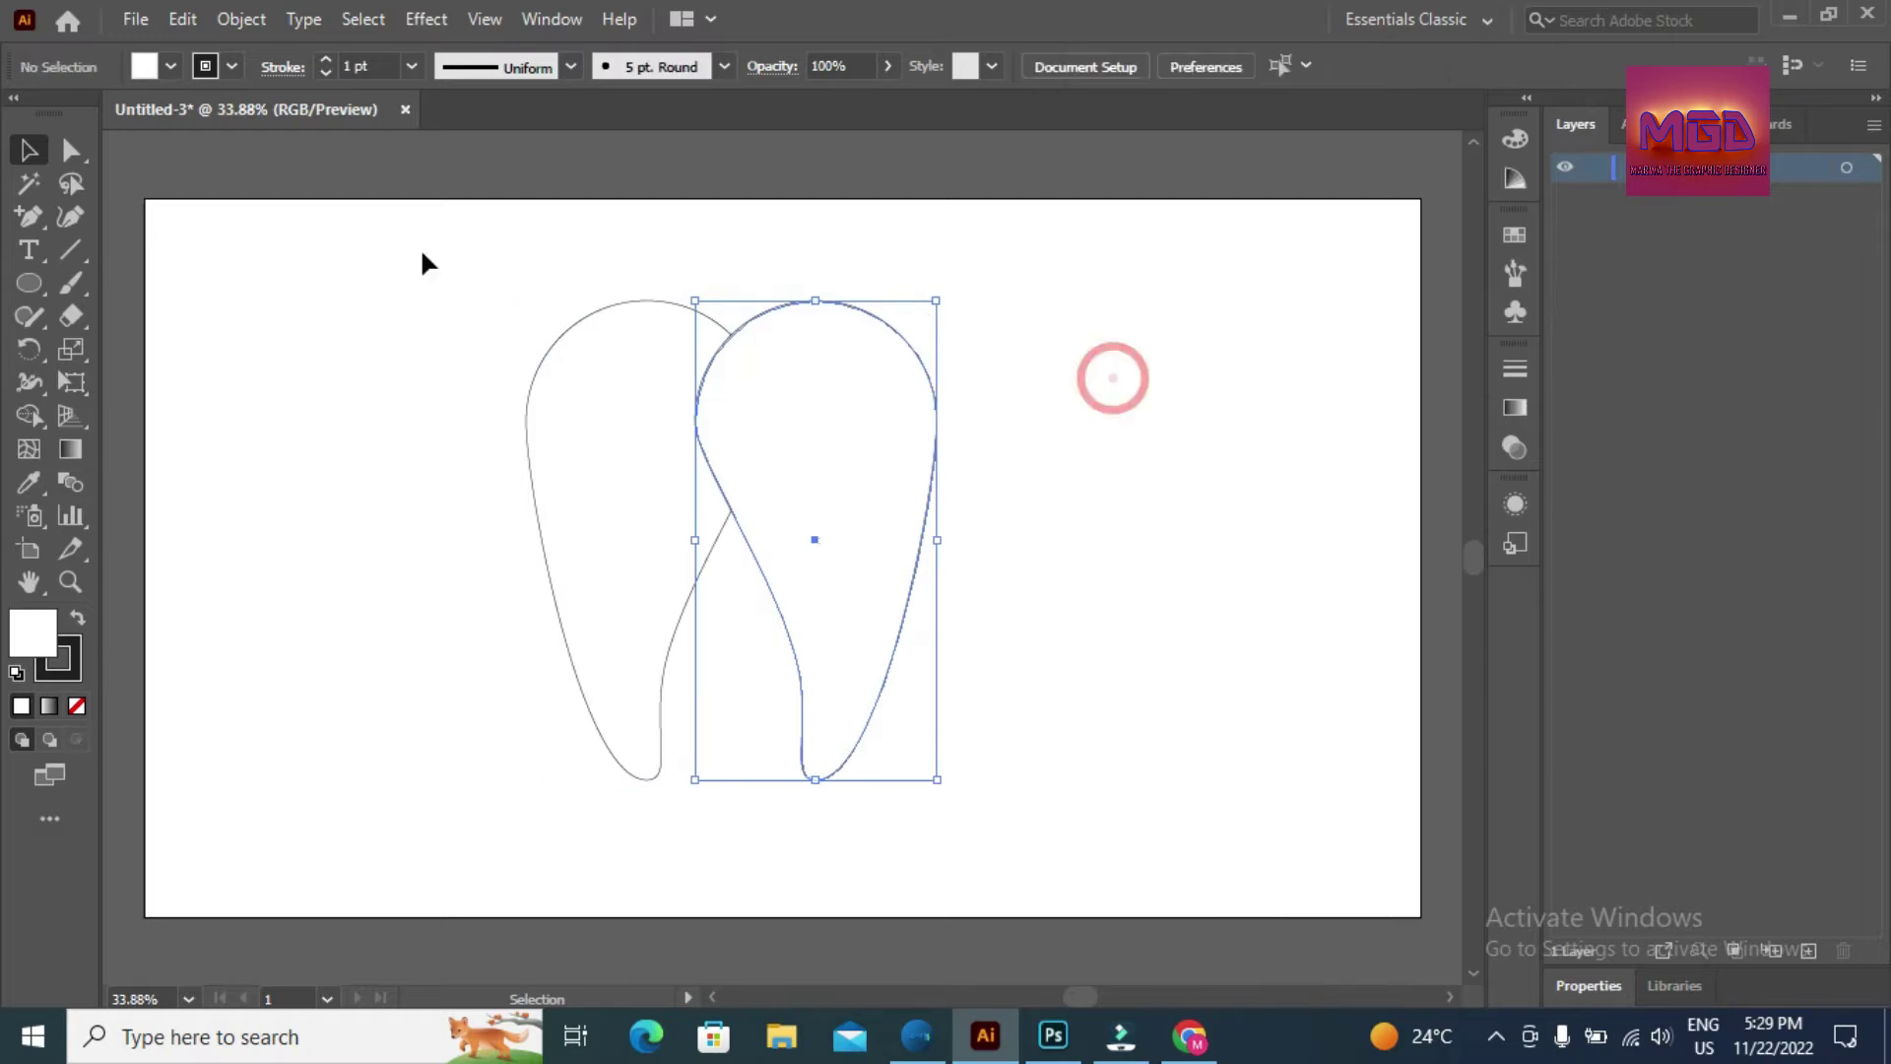
drag(354, 245, 1082, 793)
click(1101, 515)
click(929, 458)
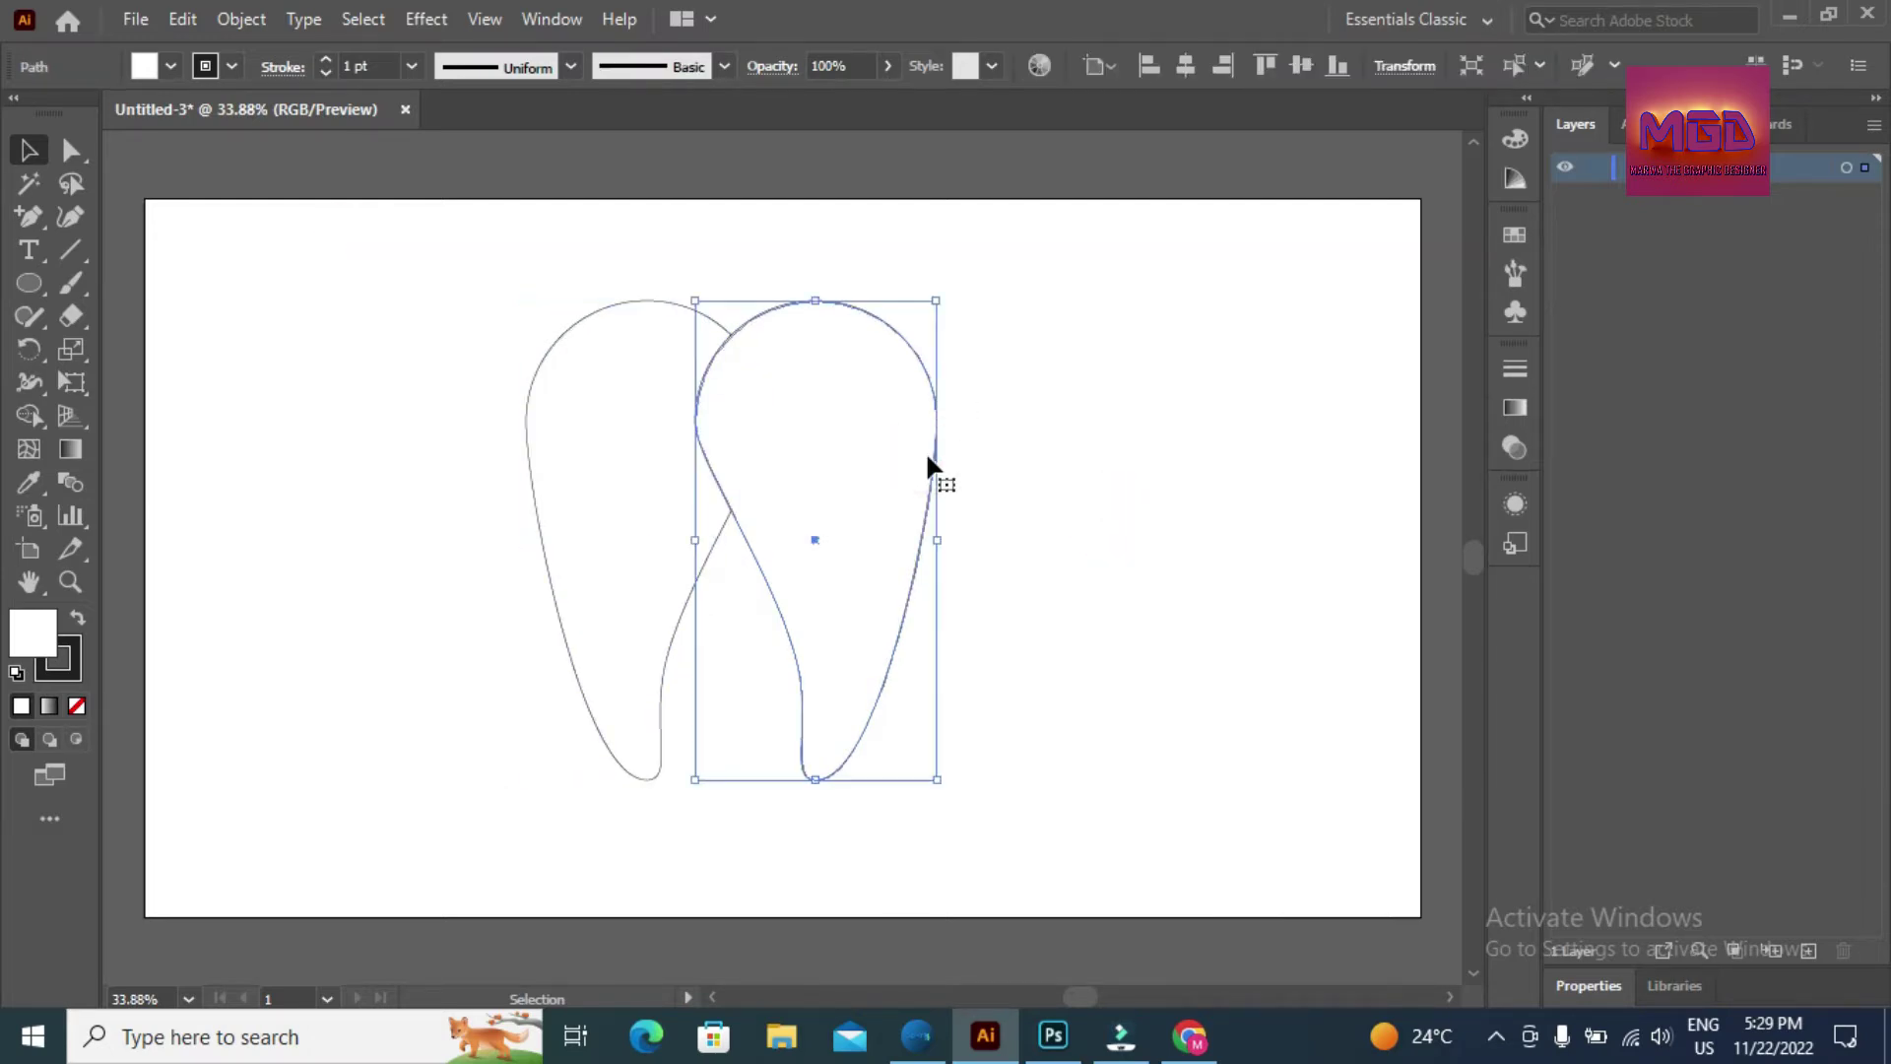
key(shift+Left)
key(shift+Left)
key(shift+Left)
key(shift+Left)
key(shift+Left)
key(shift+Left)
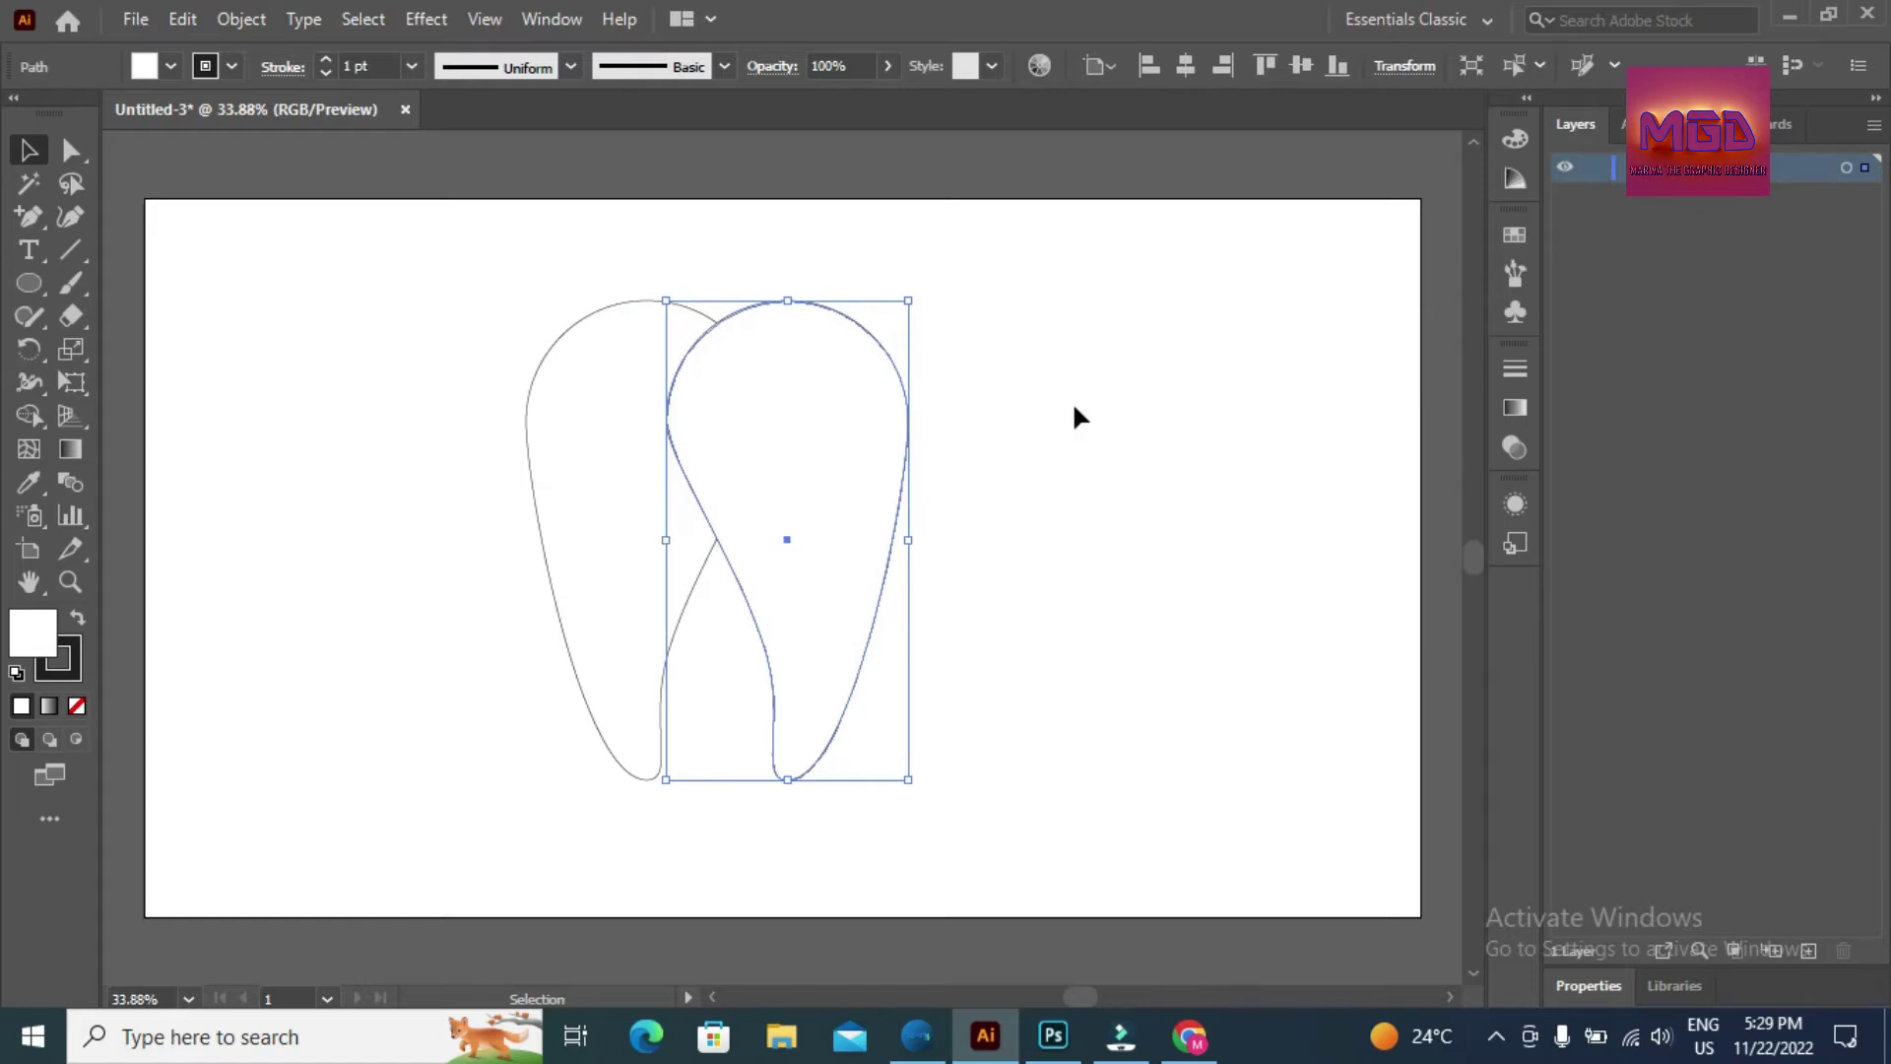
drag(422, 306, 1131, 811)
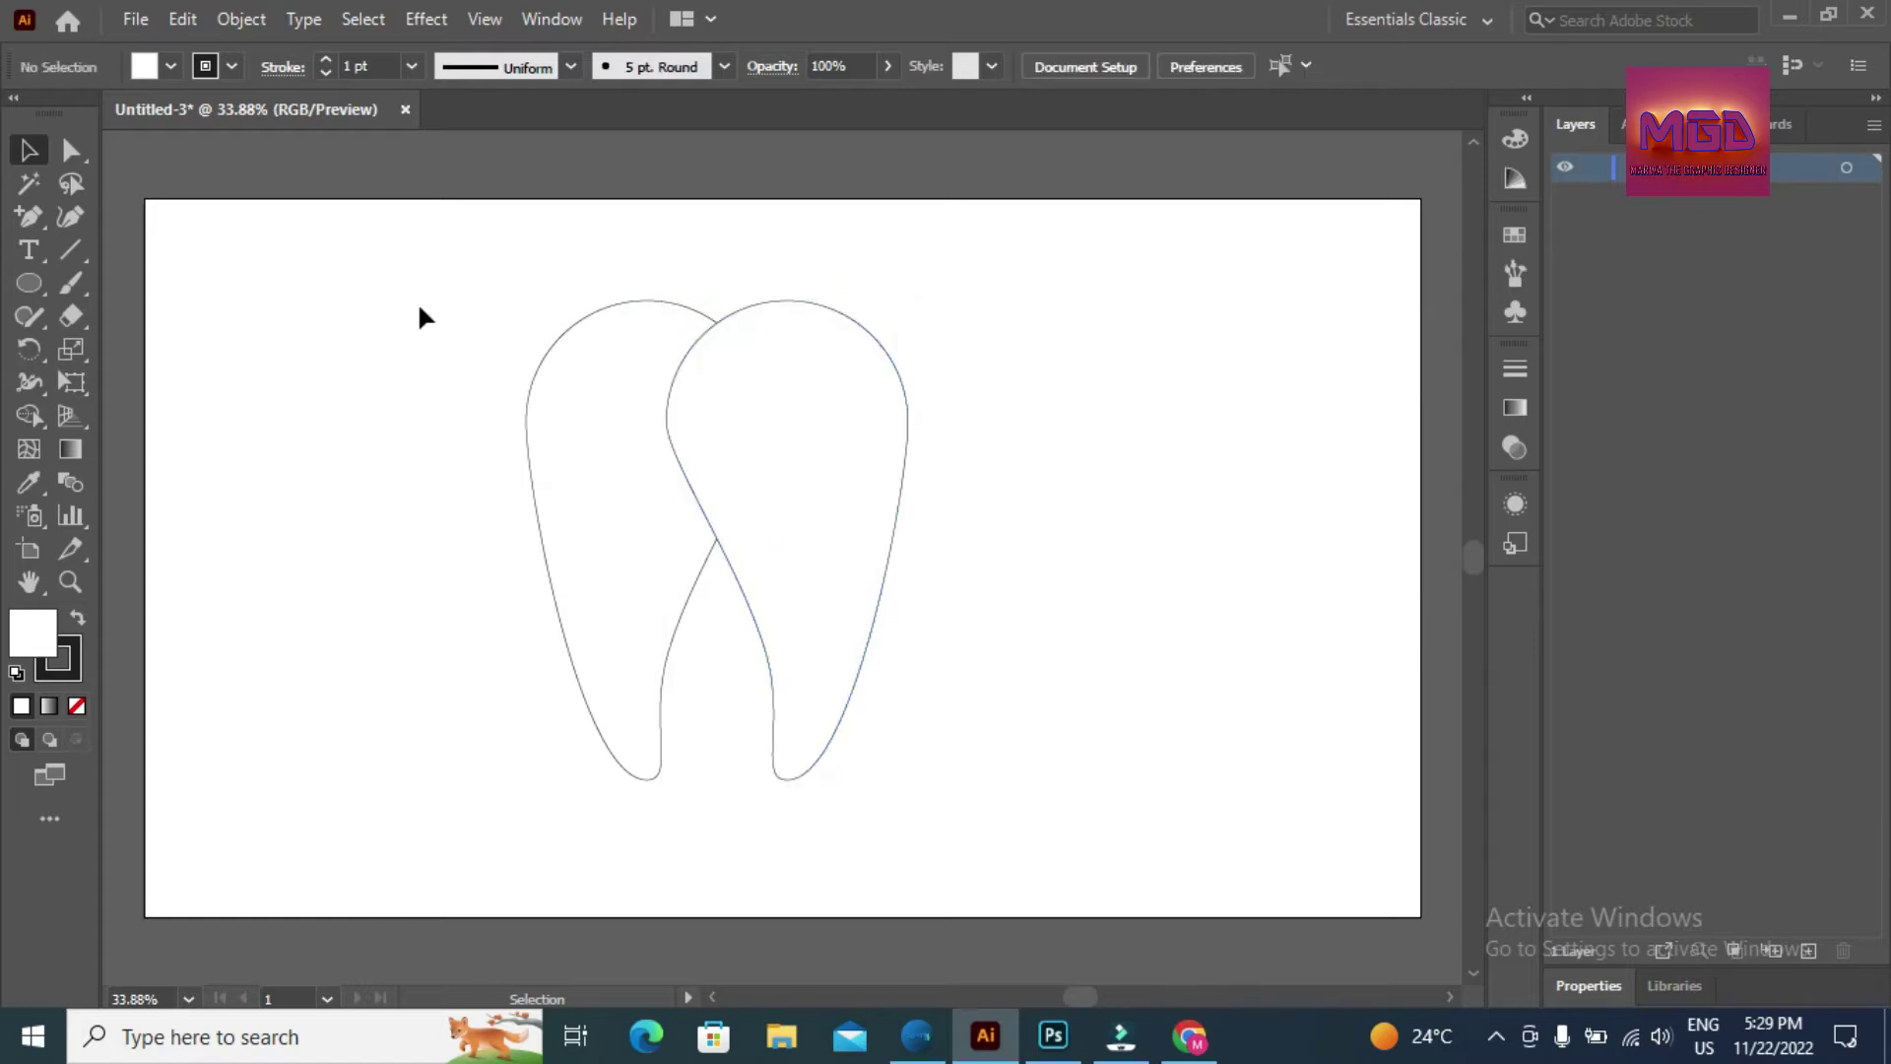
- Merge the two overlapping halves into one tooth outline with Shape Builder
click(44, 417)
click(219, 69)
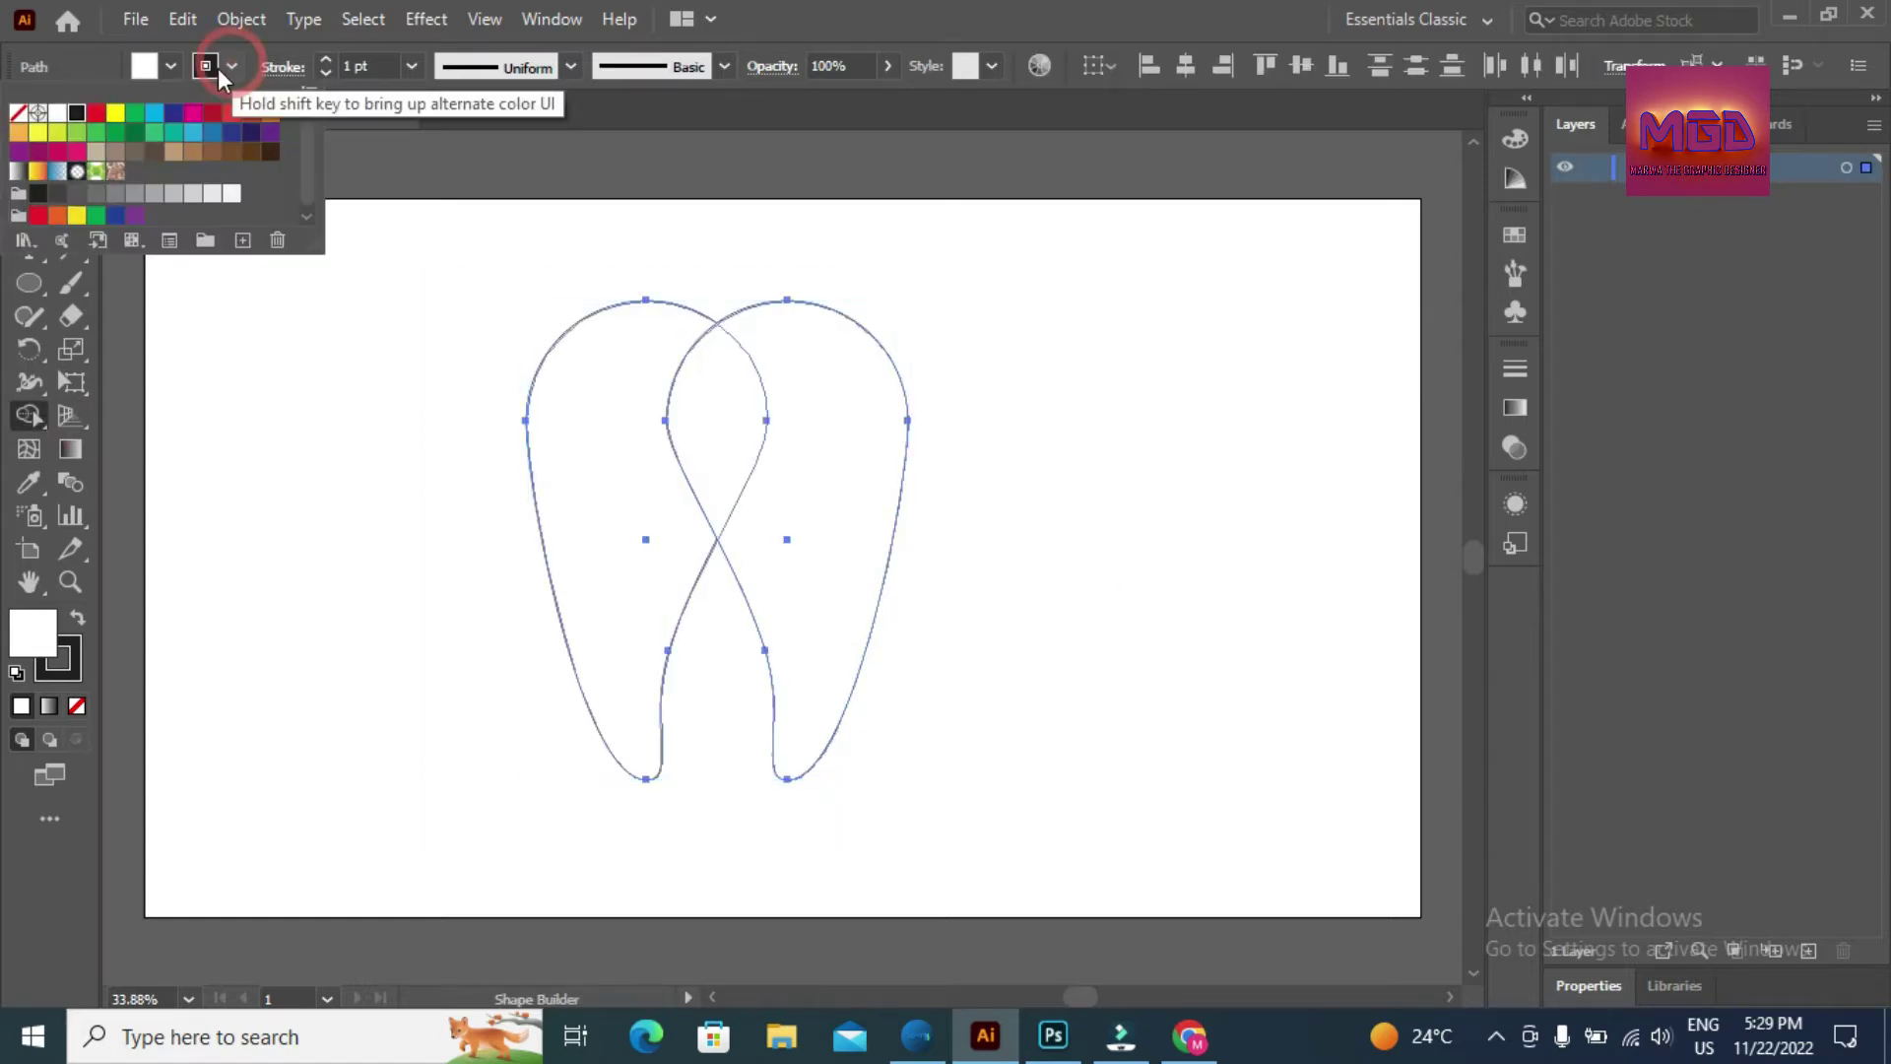
drag(606, 461, 810, 443)
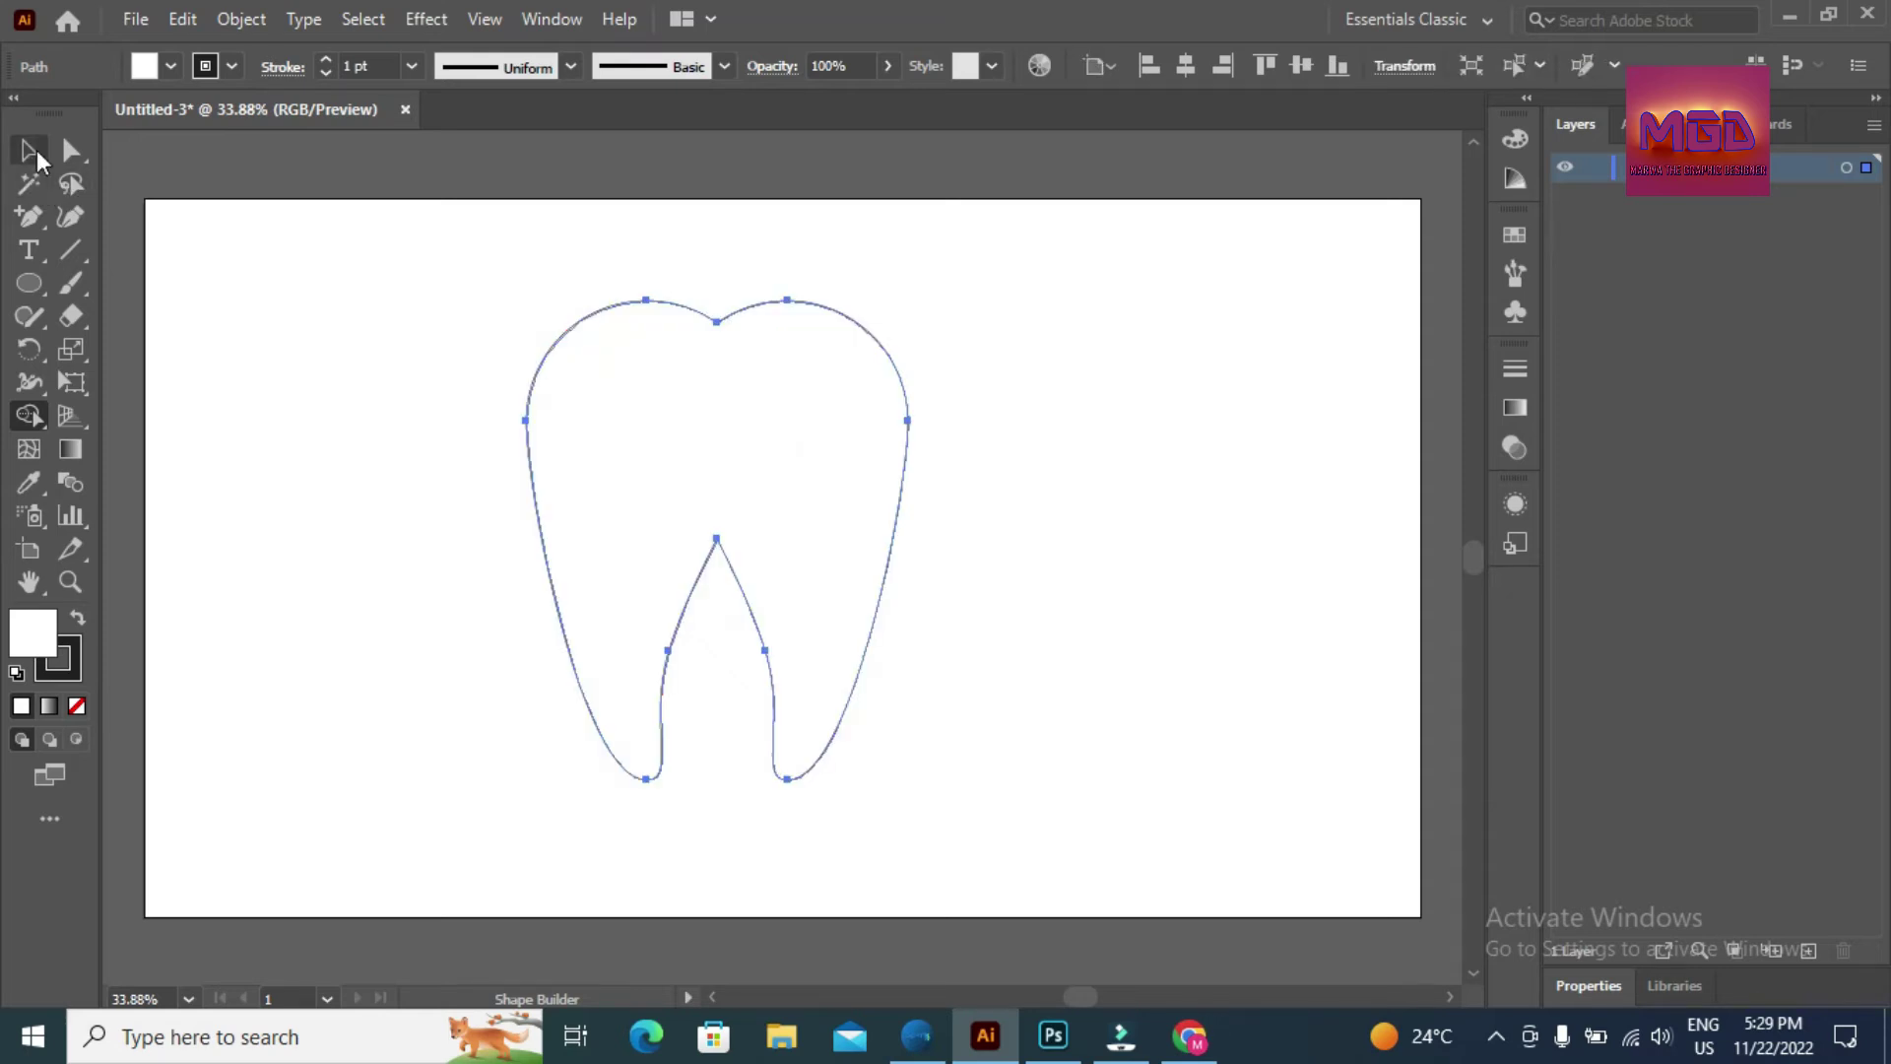
- Round the top notch and root-gap corners to about 54 px using live corners
click(69, 150)
drag(716, 568, 726, 604)
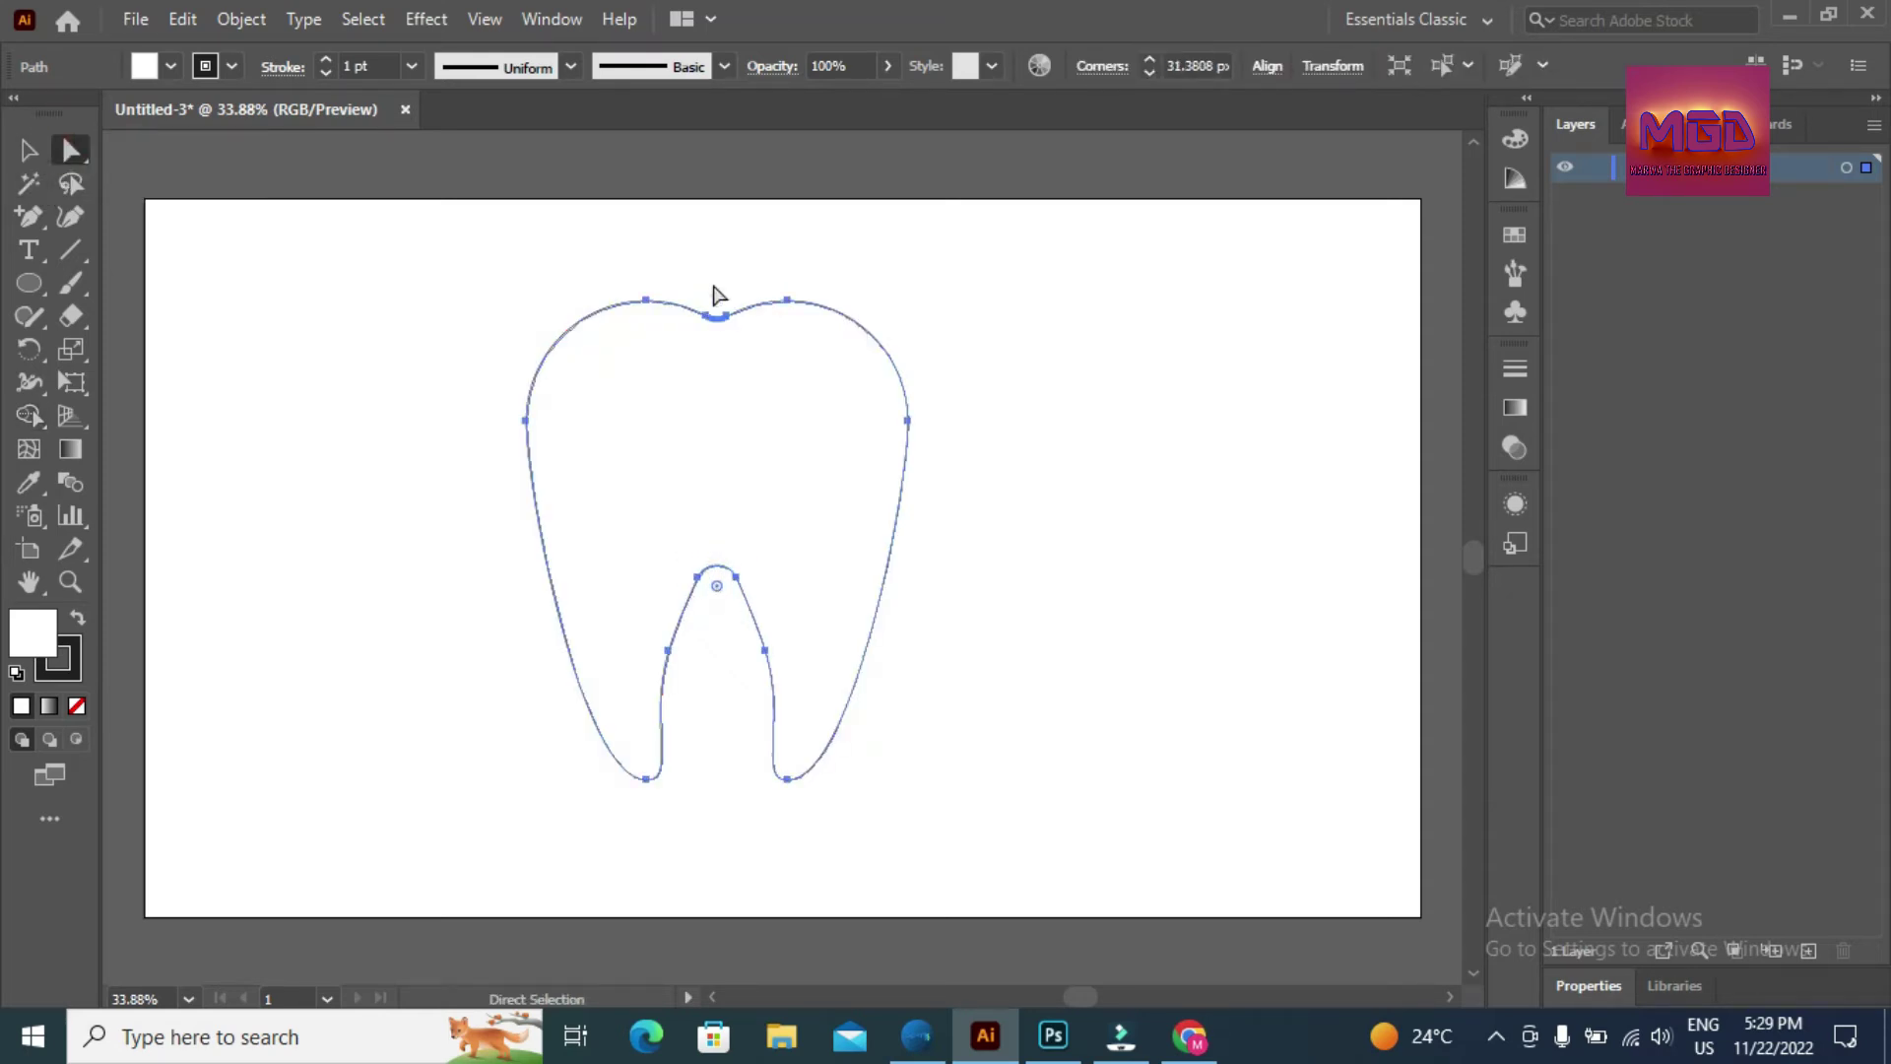
drag(716, 290, 718, 298)
click(1076, 254)
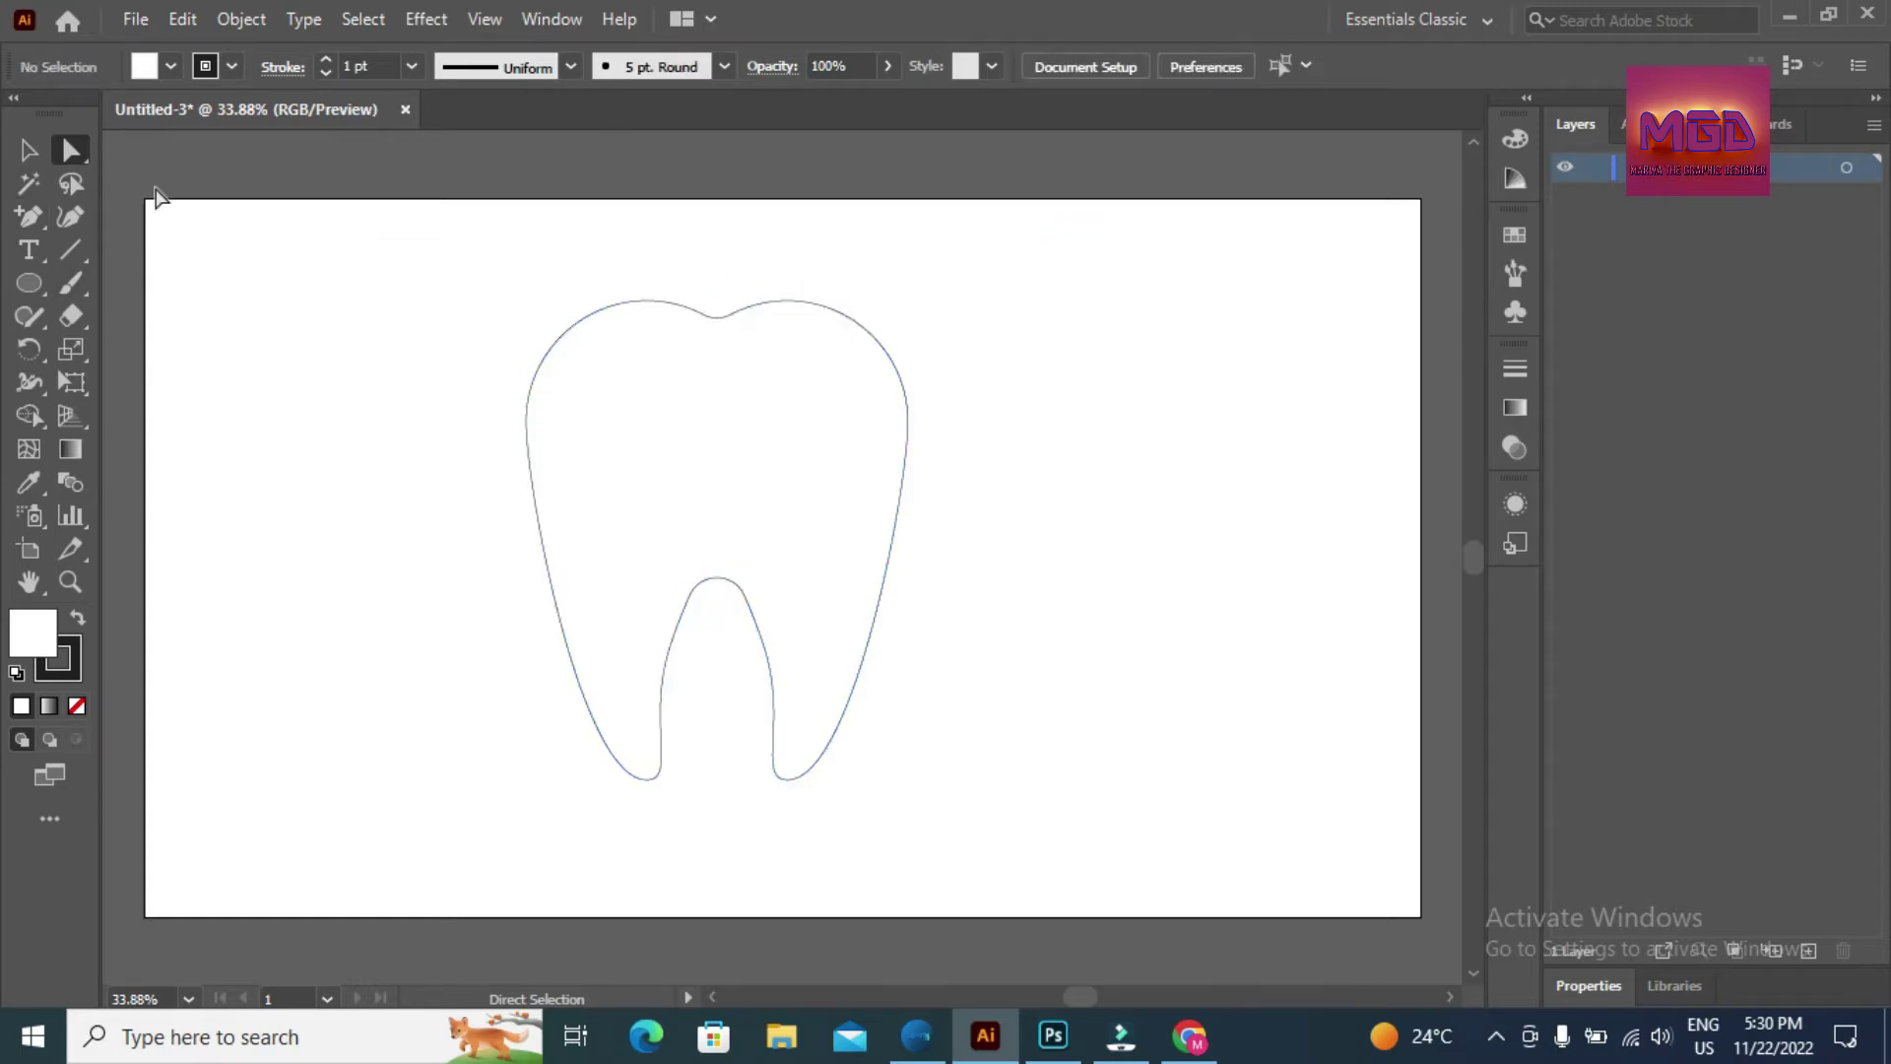
- Draw a curved Pen path from the left root's tip up to the tooth's upper-right edge
click(32, 217)
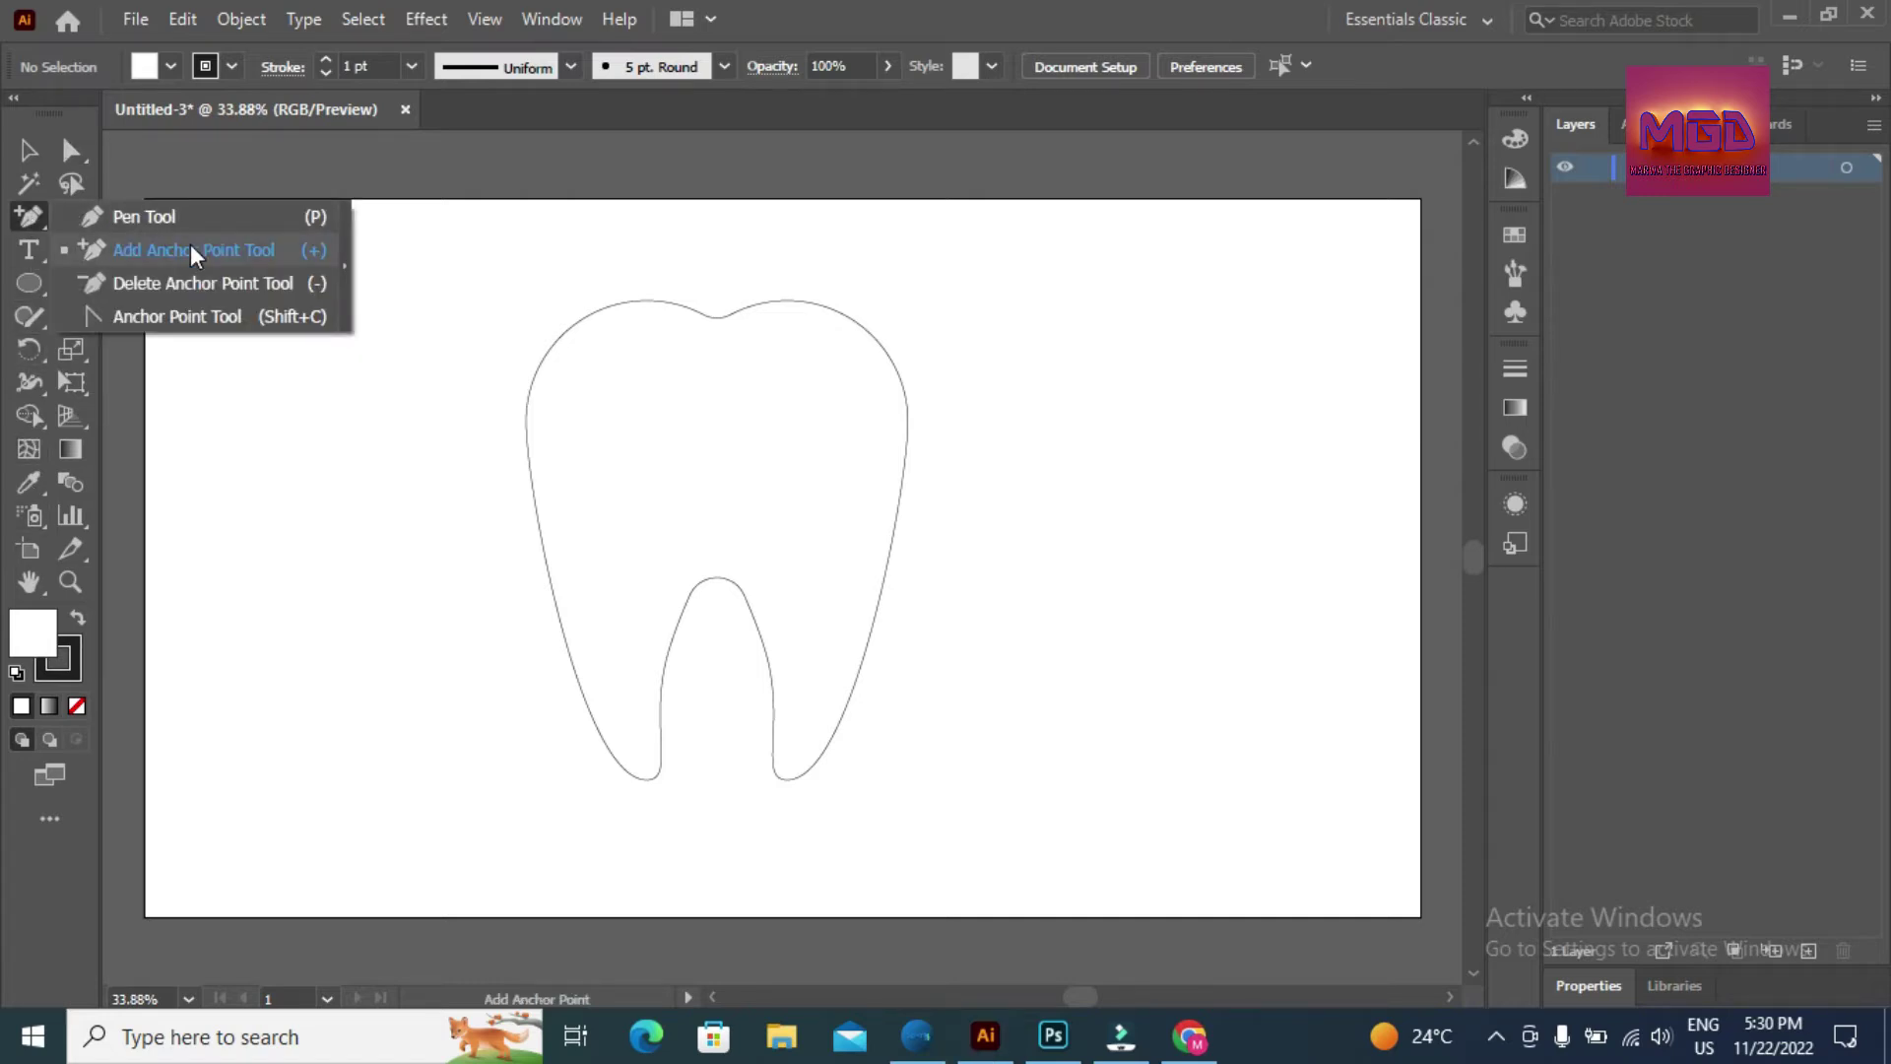
click(93, 218)
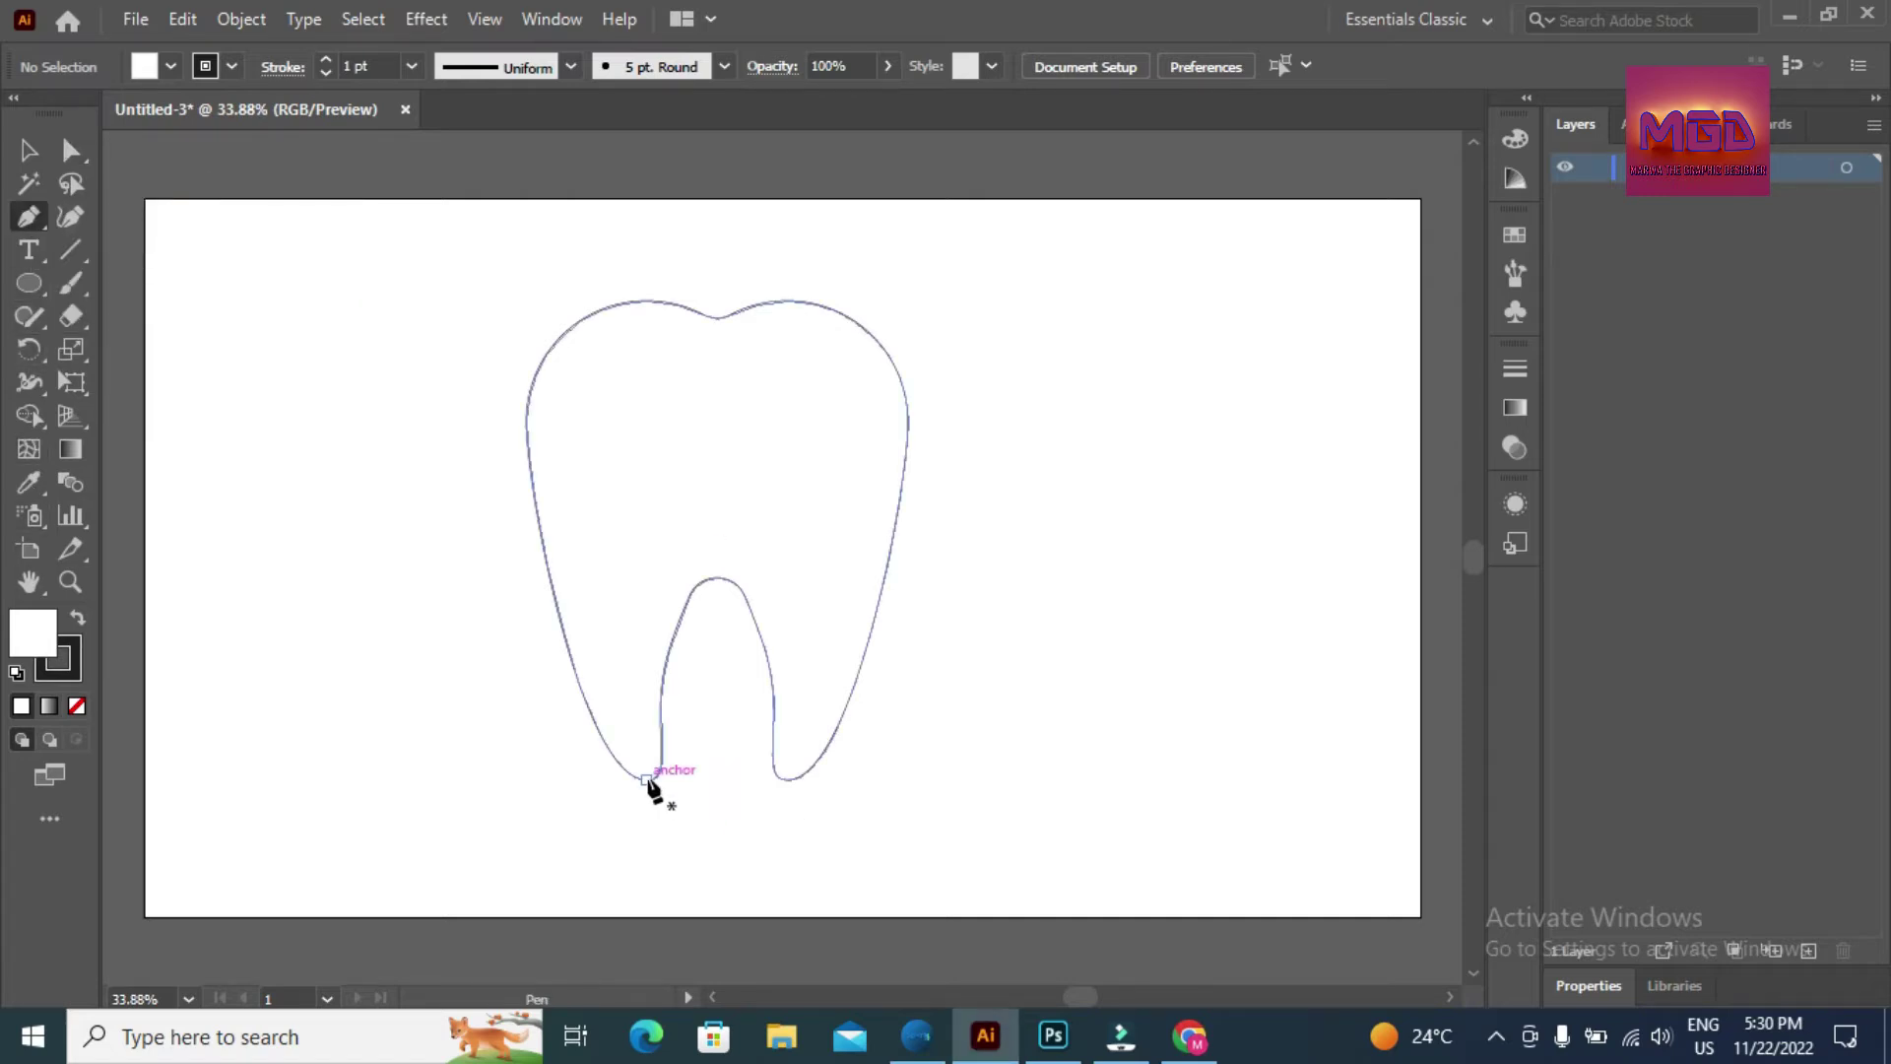
click(646, 780)
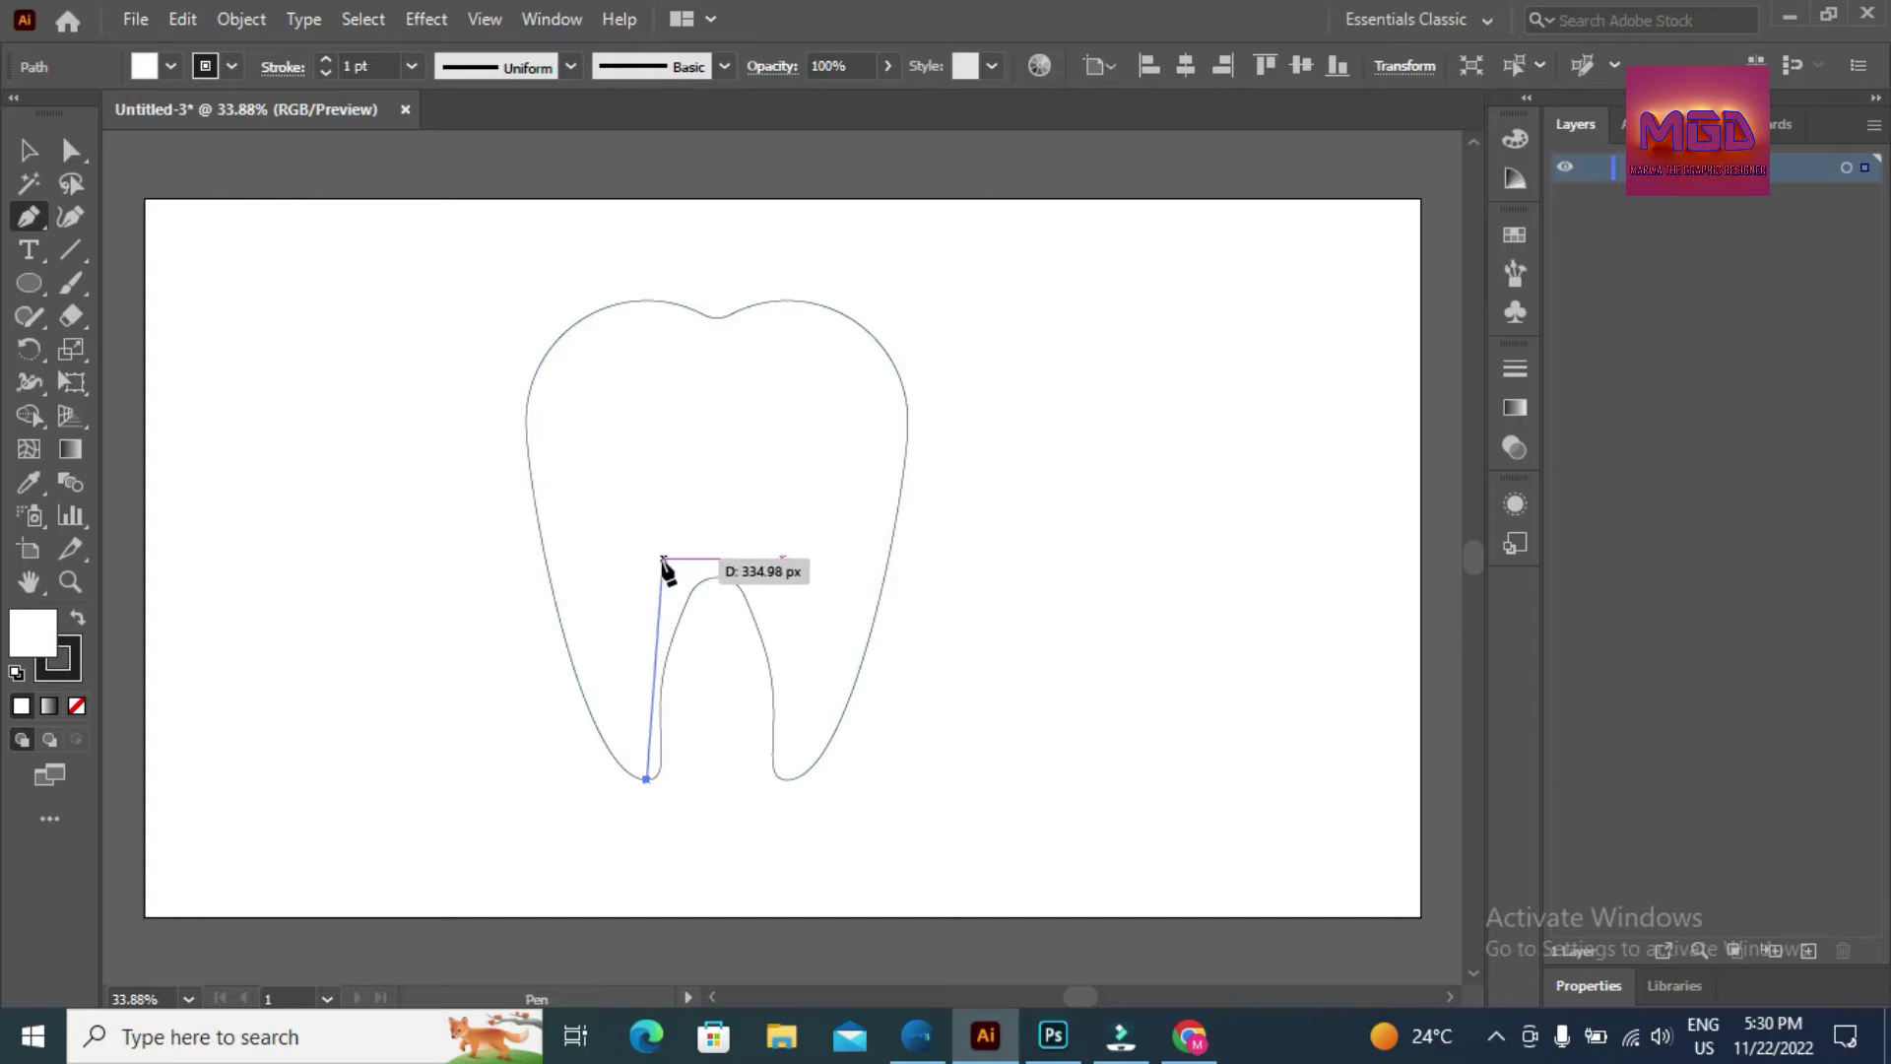
mouse_move(658, 573)
mouse_down()
mouse_move(795, 512)
mouse_move(901, 431)
mouse_move(875, 455)
mouse_up()
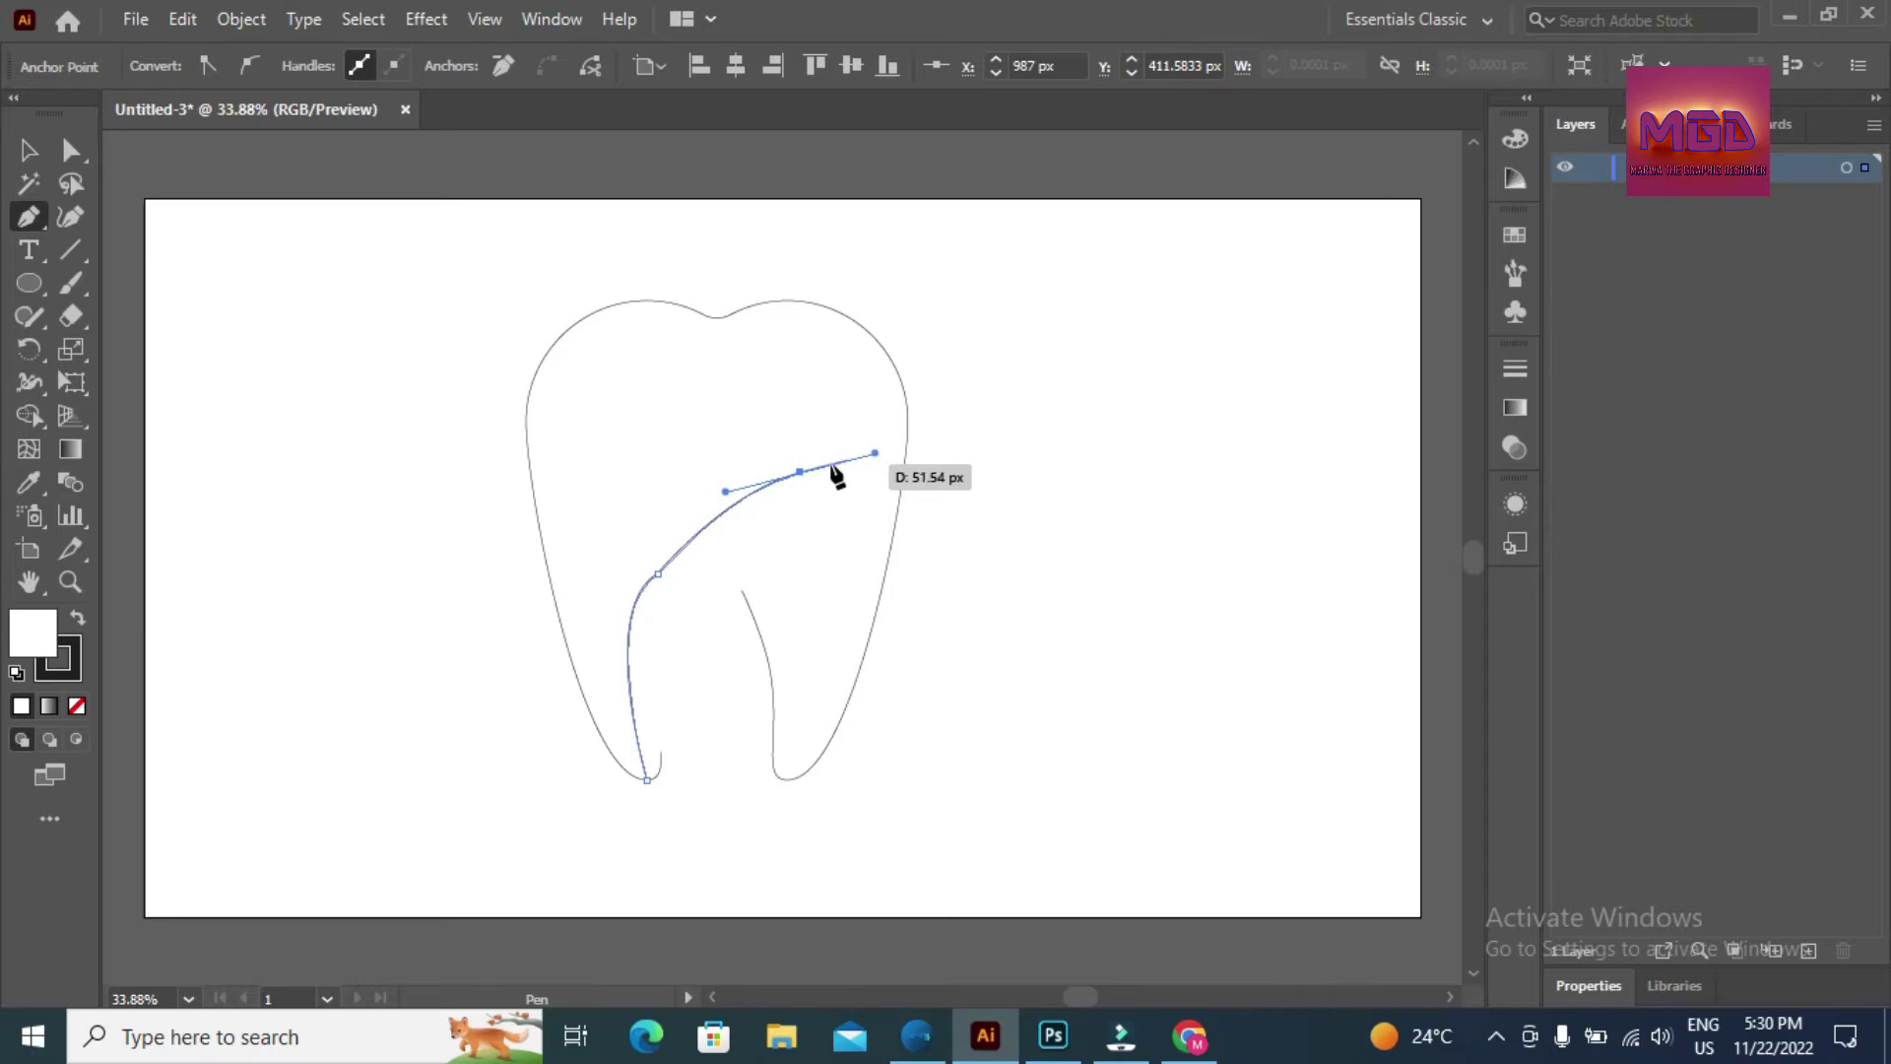
click(800, 472)
drag(893, 361, 920, 284)
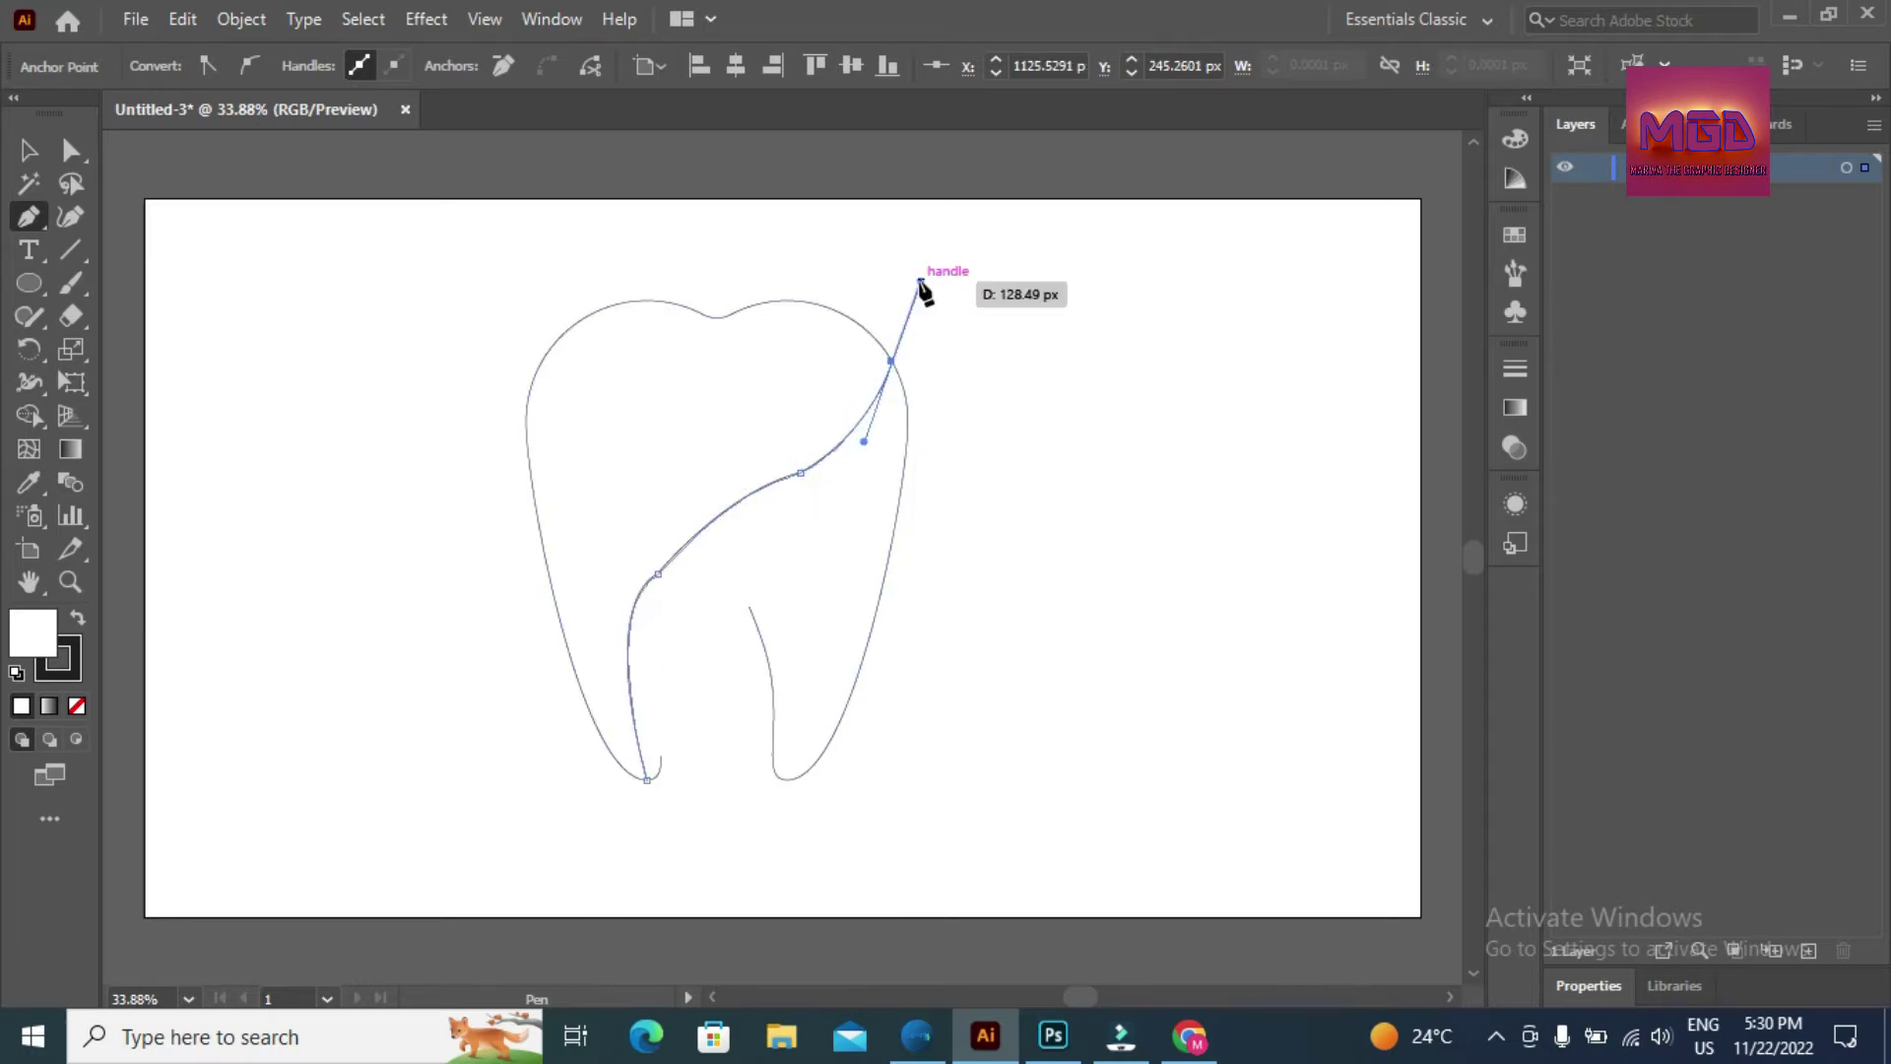
click(1053, 383)
click(894, 364)
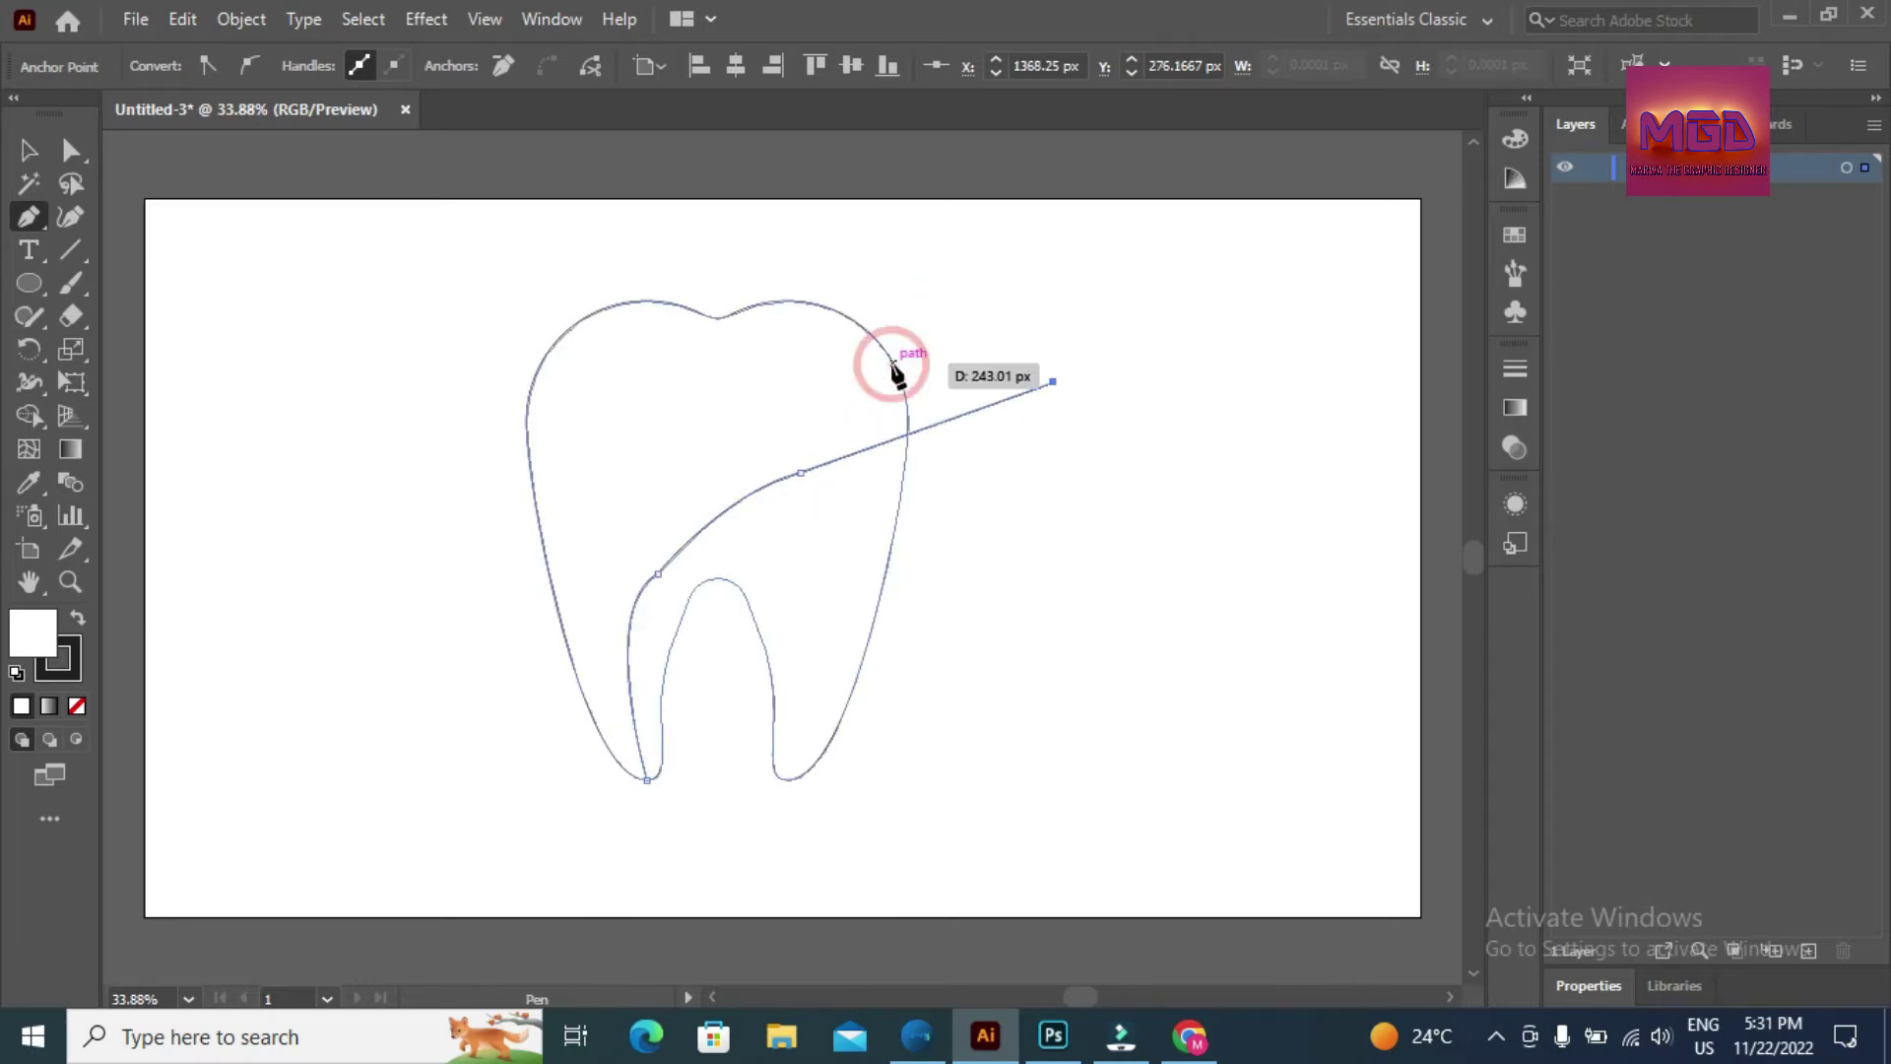
key(ctrl+z)
key(ctrl+z)
click(892, 363)
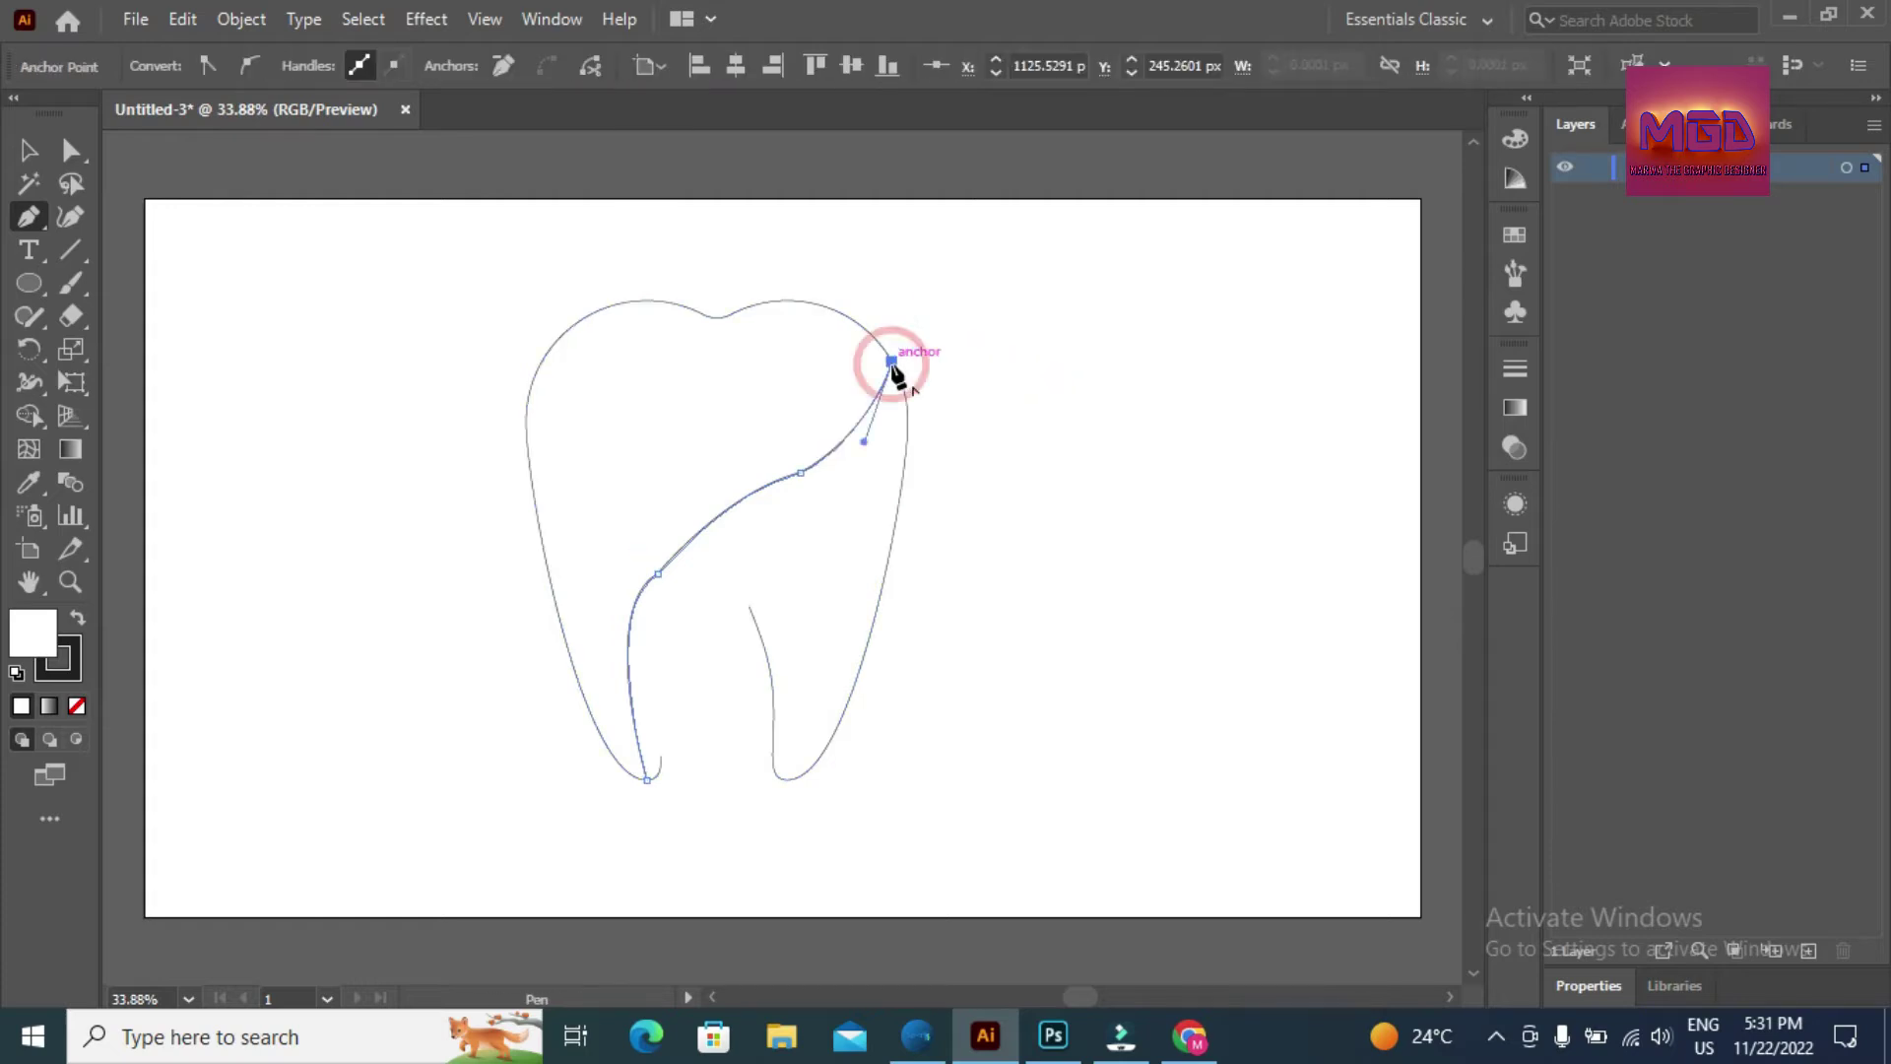
- Remove the fill from the new curved dividing path
click(28, 158)
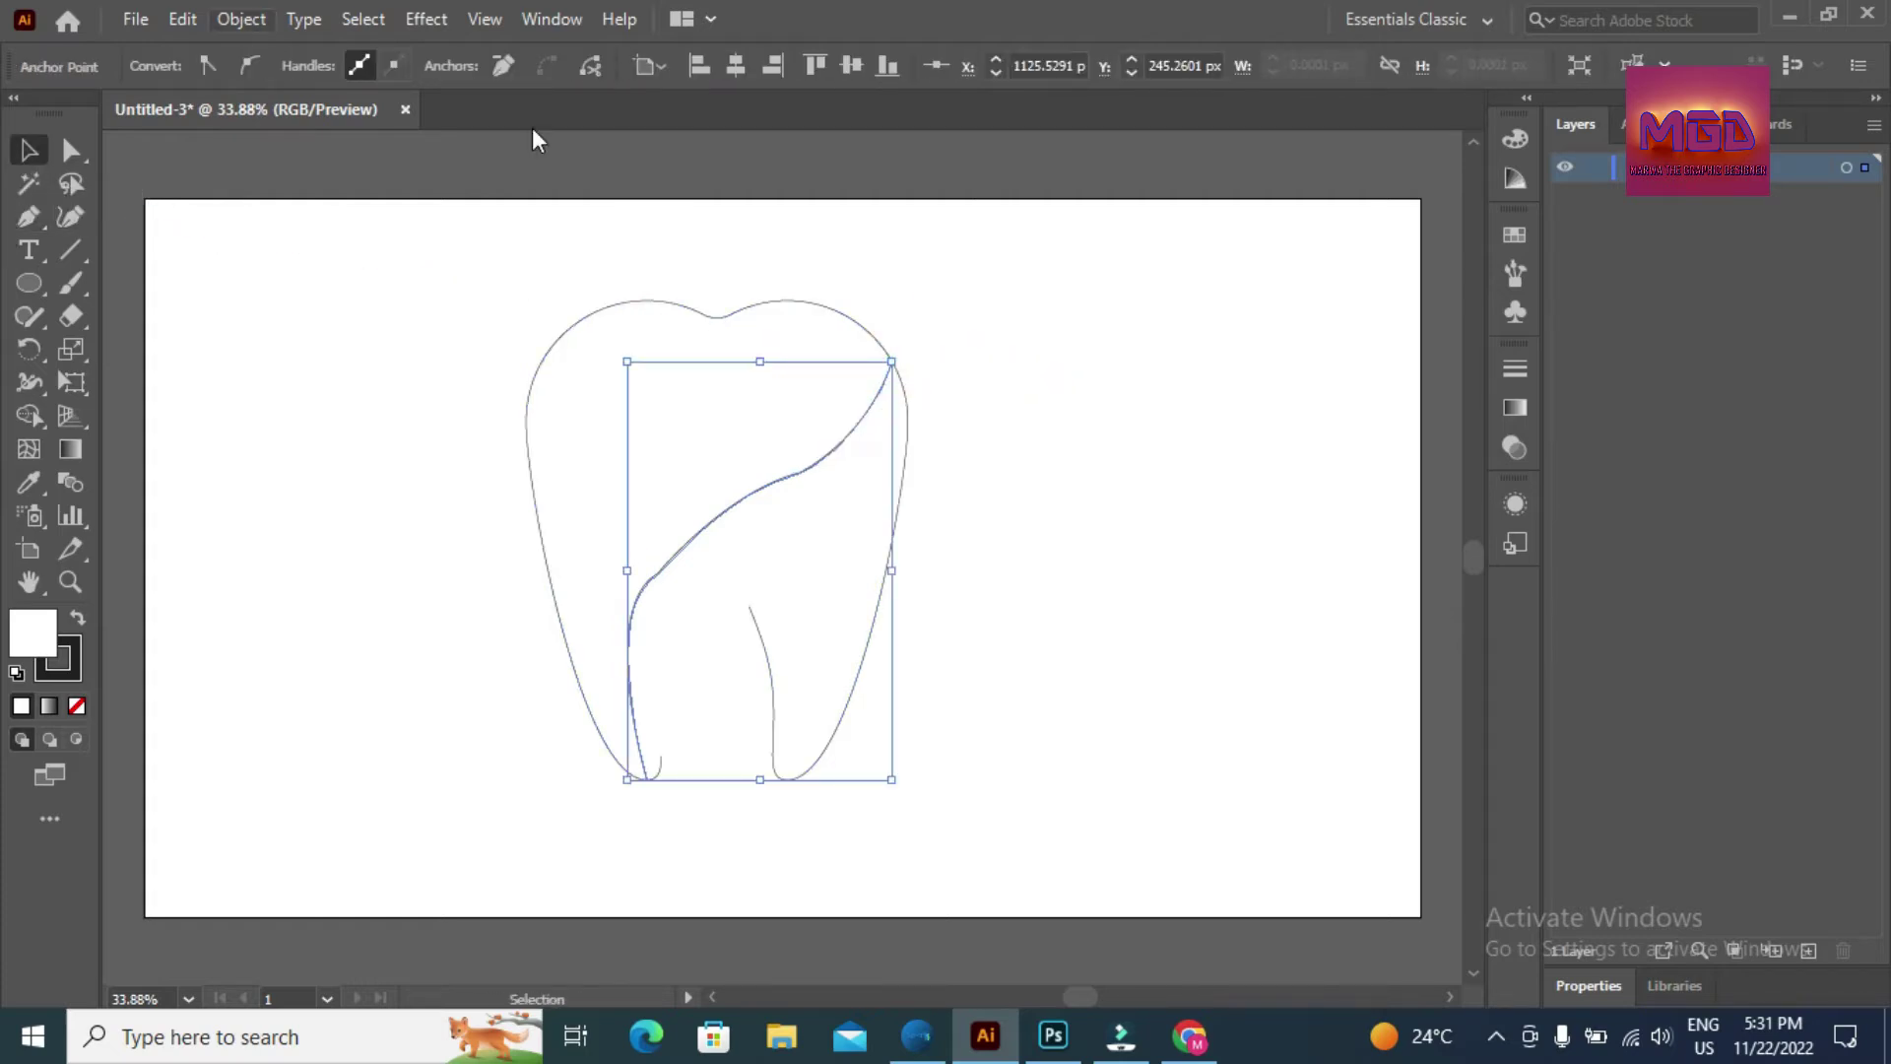
click(381, 473)
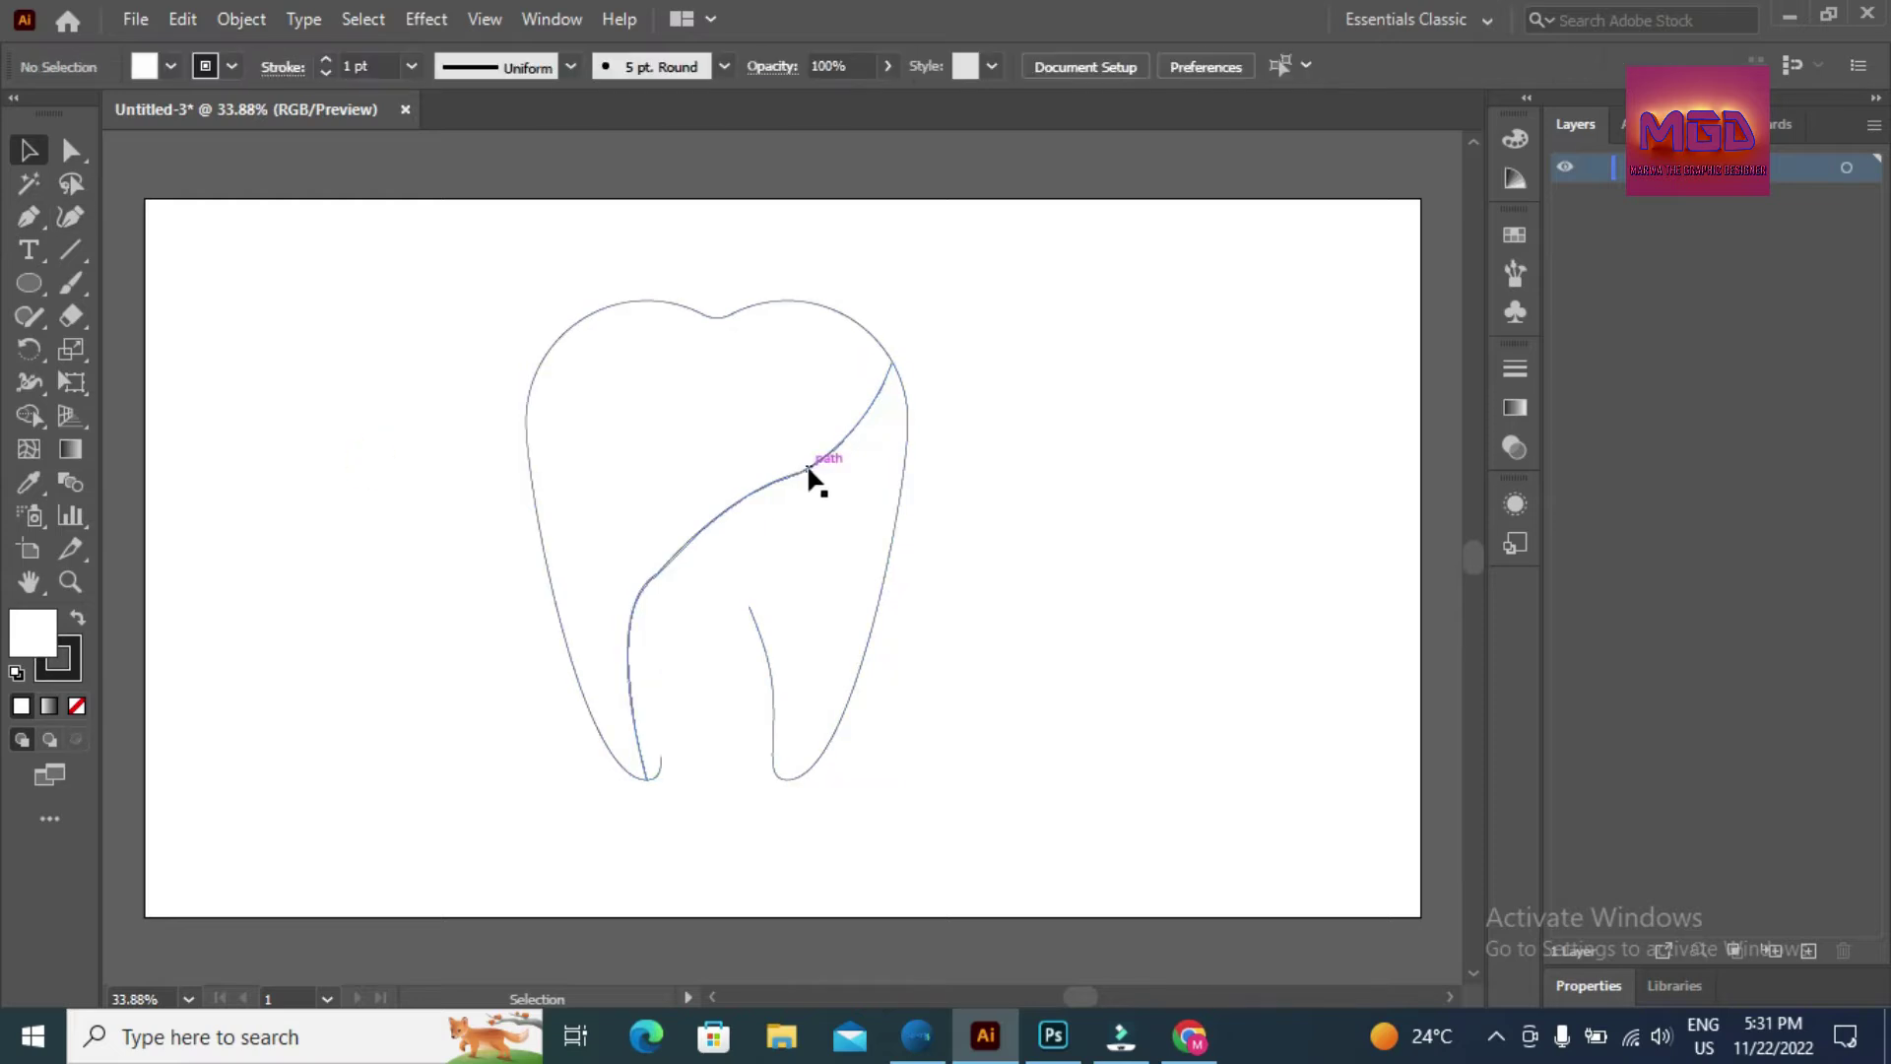
click(815, 477)
click(171, 69)
click(19, 114)
key(Escape)
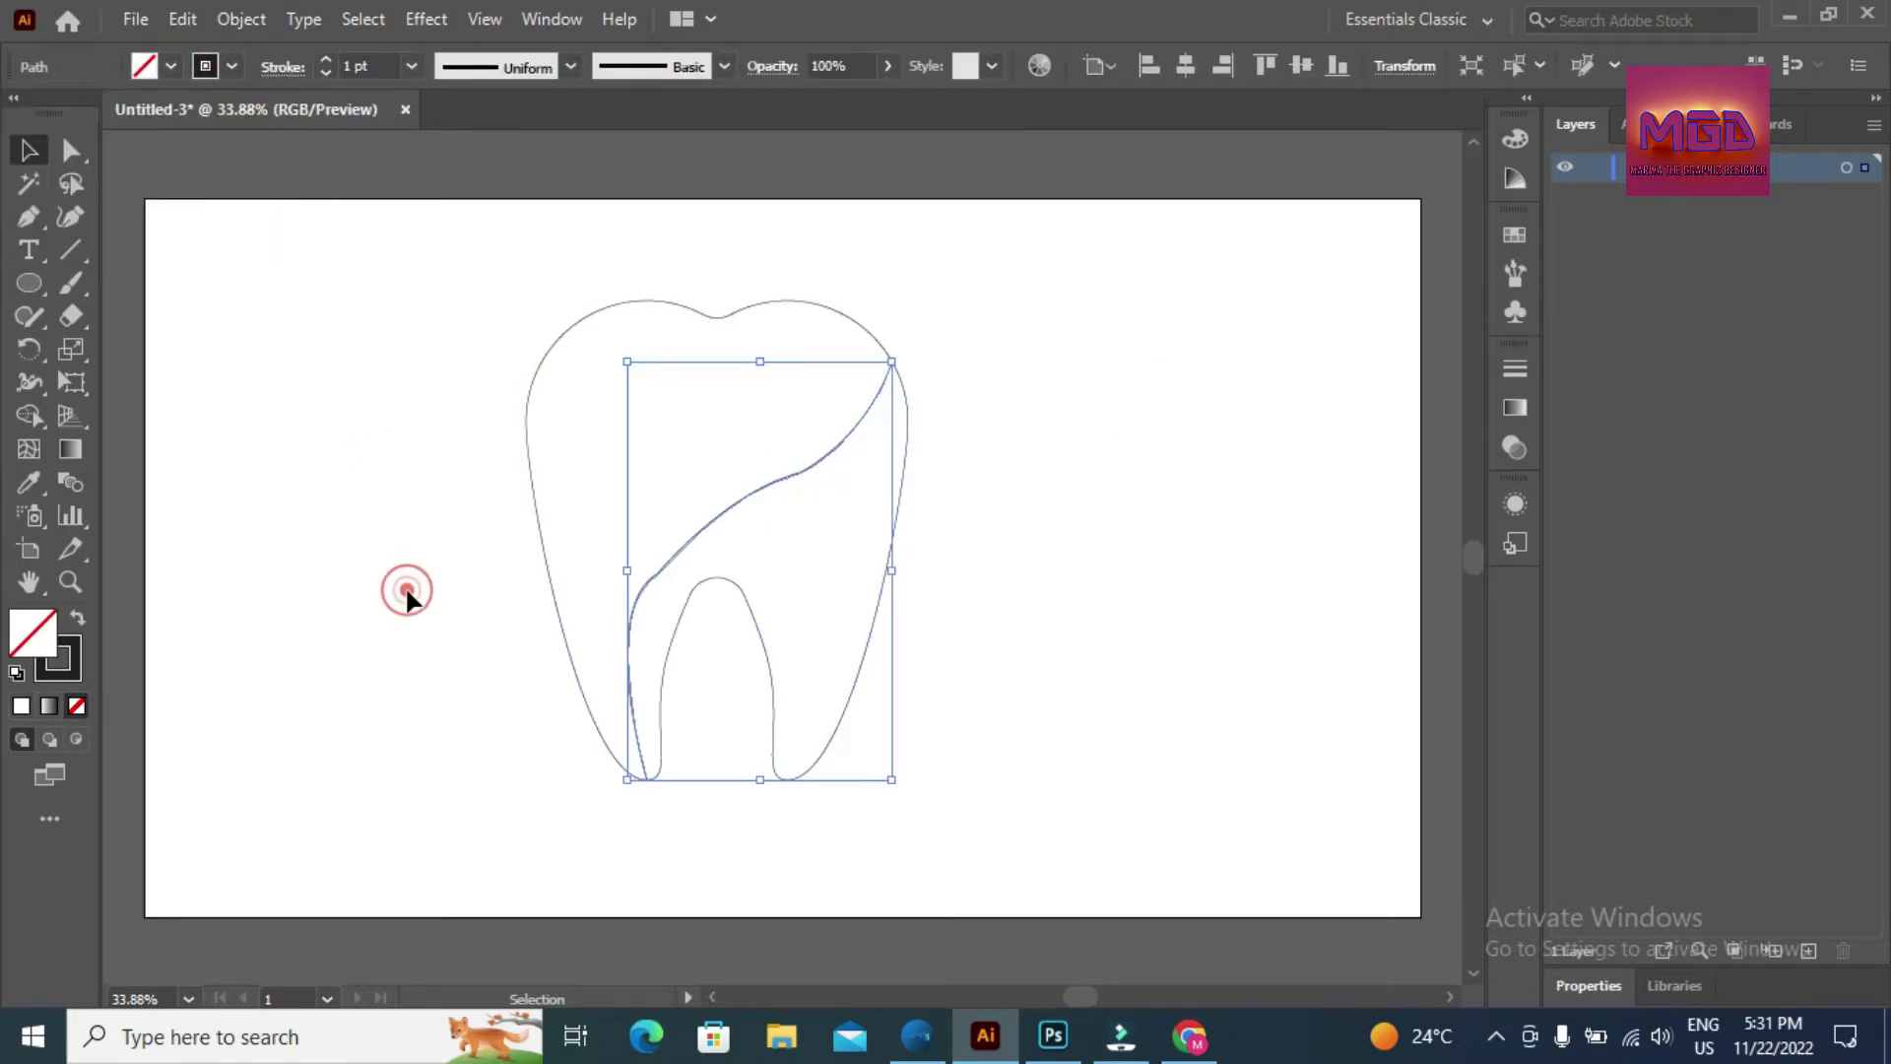
click(405, 591)
- Round the dividing curve's lower corner to about 101 px and adjust its direction
click(796, 482)
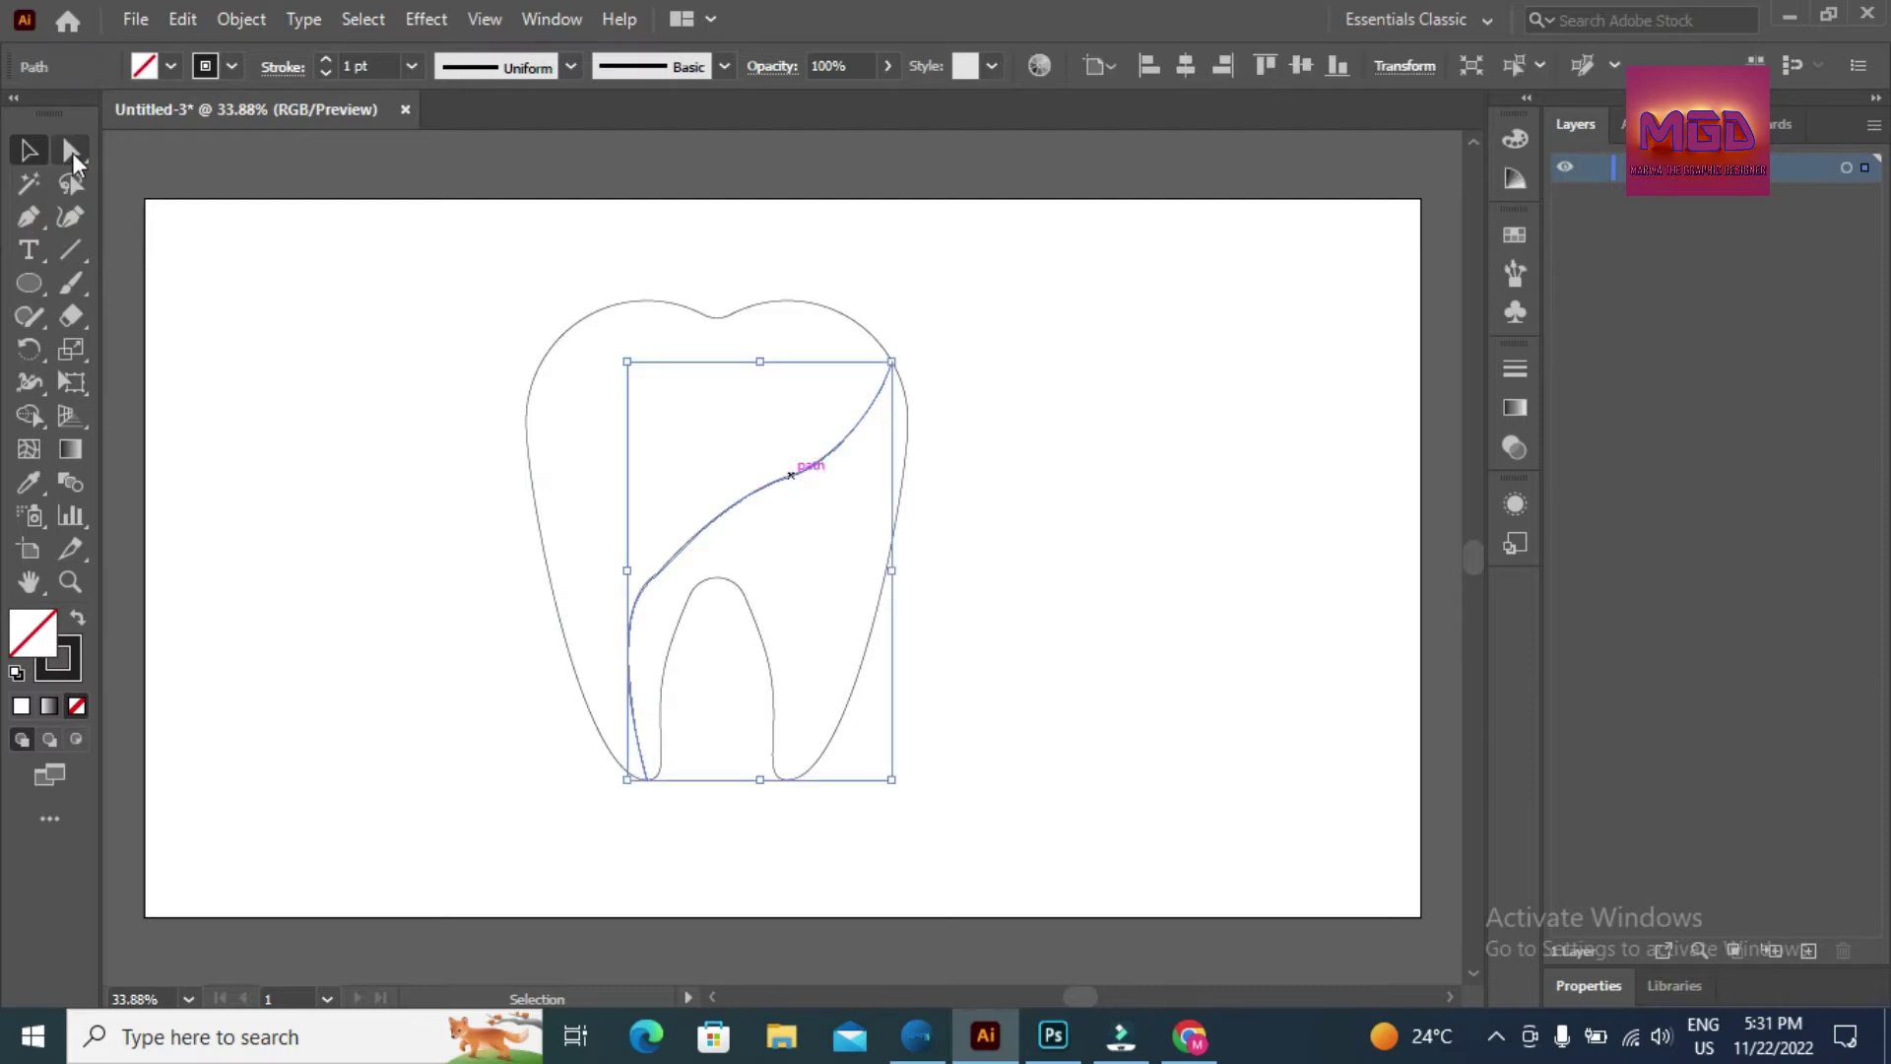
key(a)
click(657, 572)
mouse_move(636, 556)
mouse_down()
mouse_move(612, 526)
mouse_move(724, 622)
mouse_up()
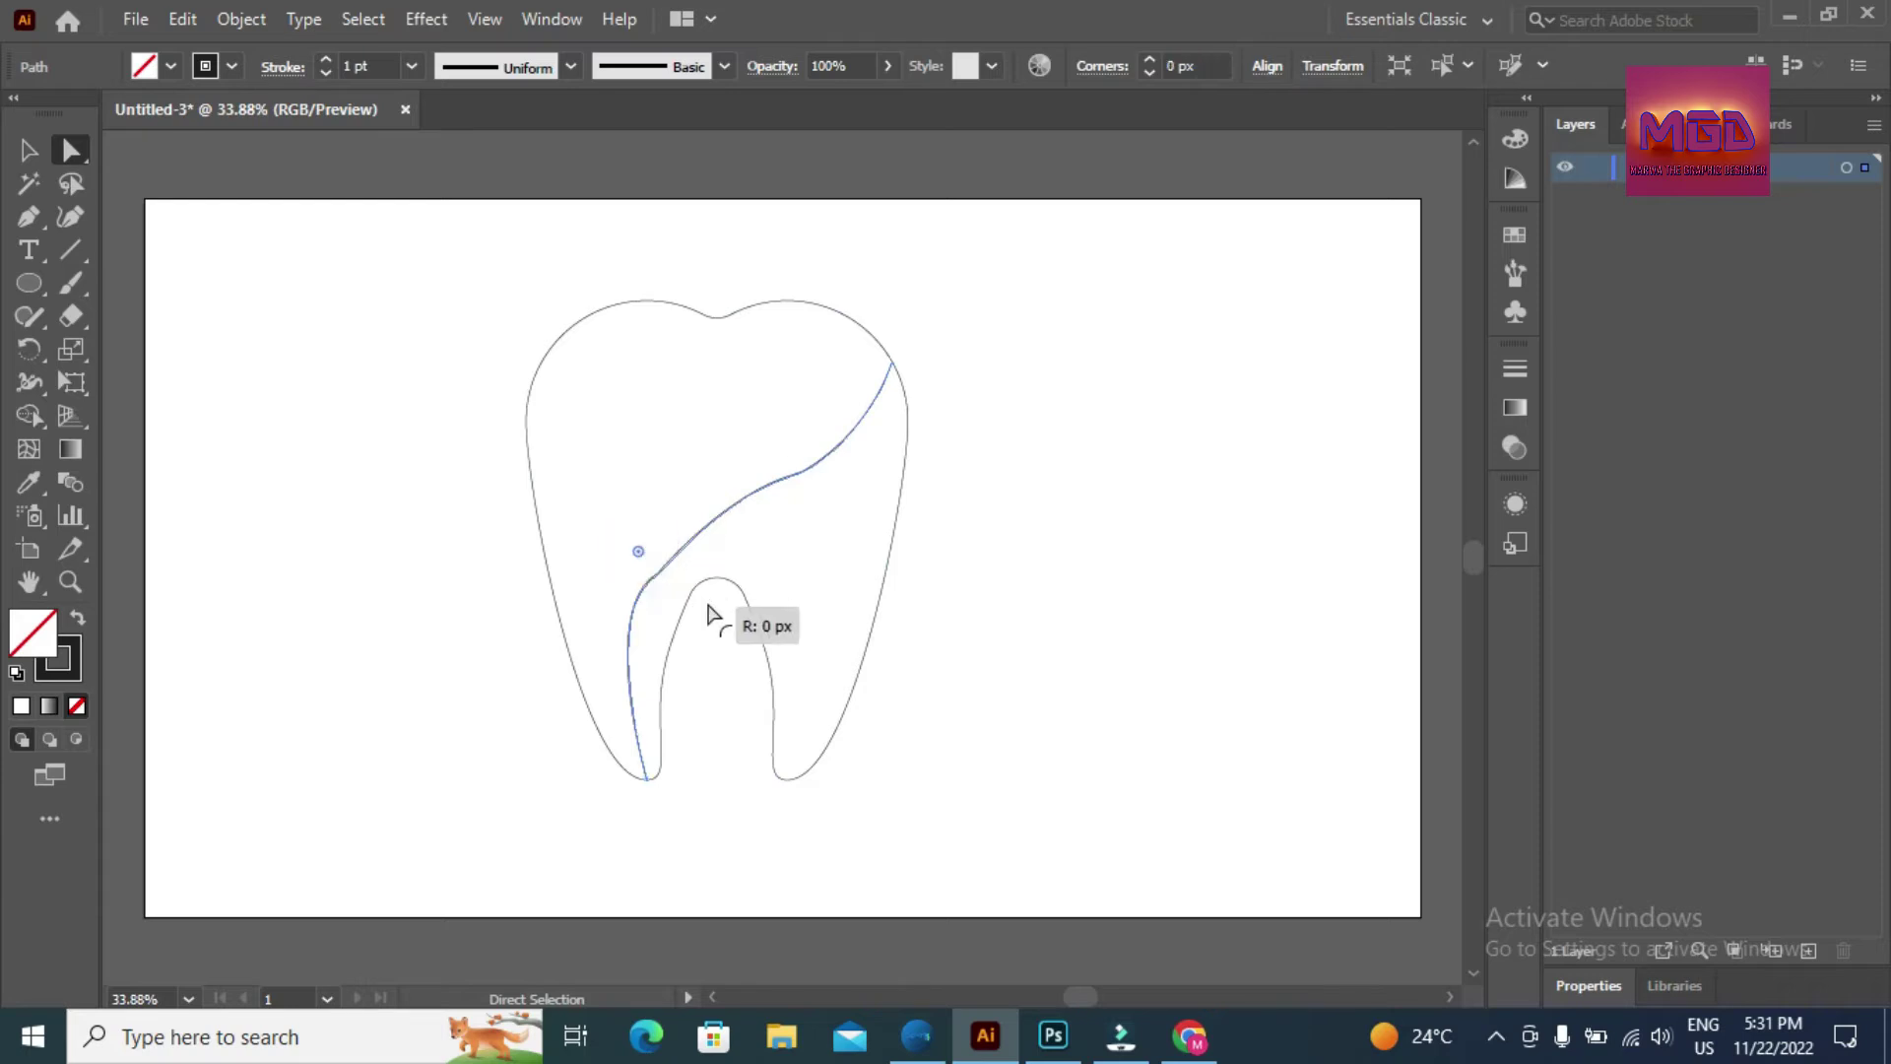
click(657, 574)
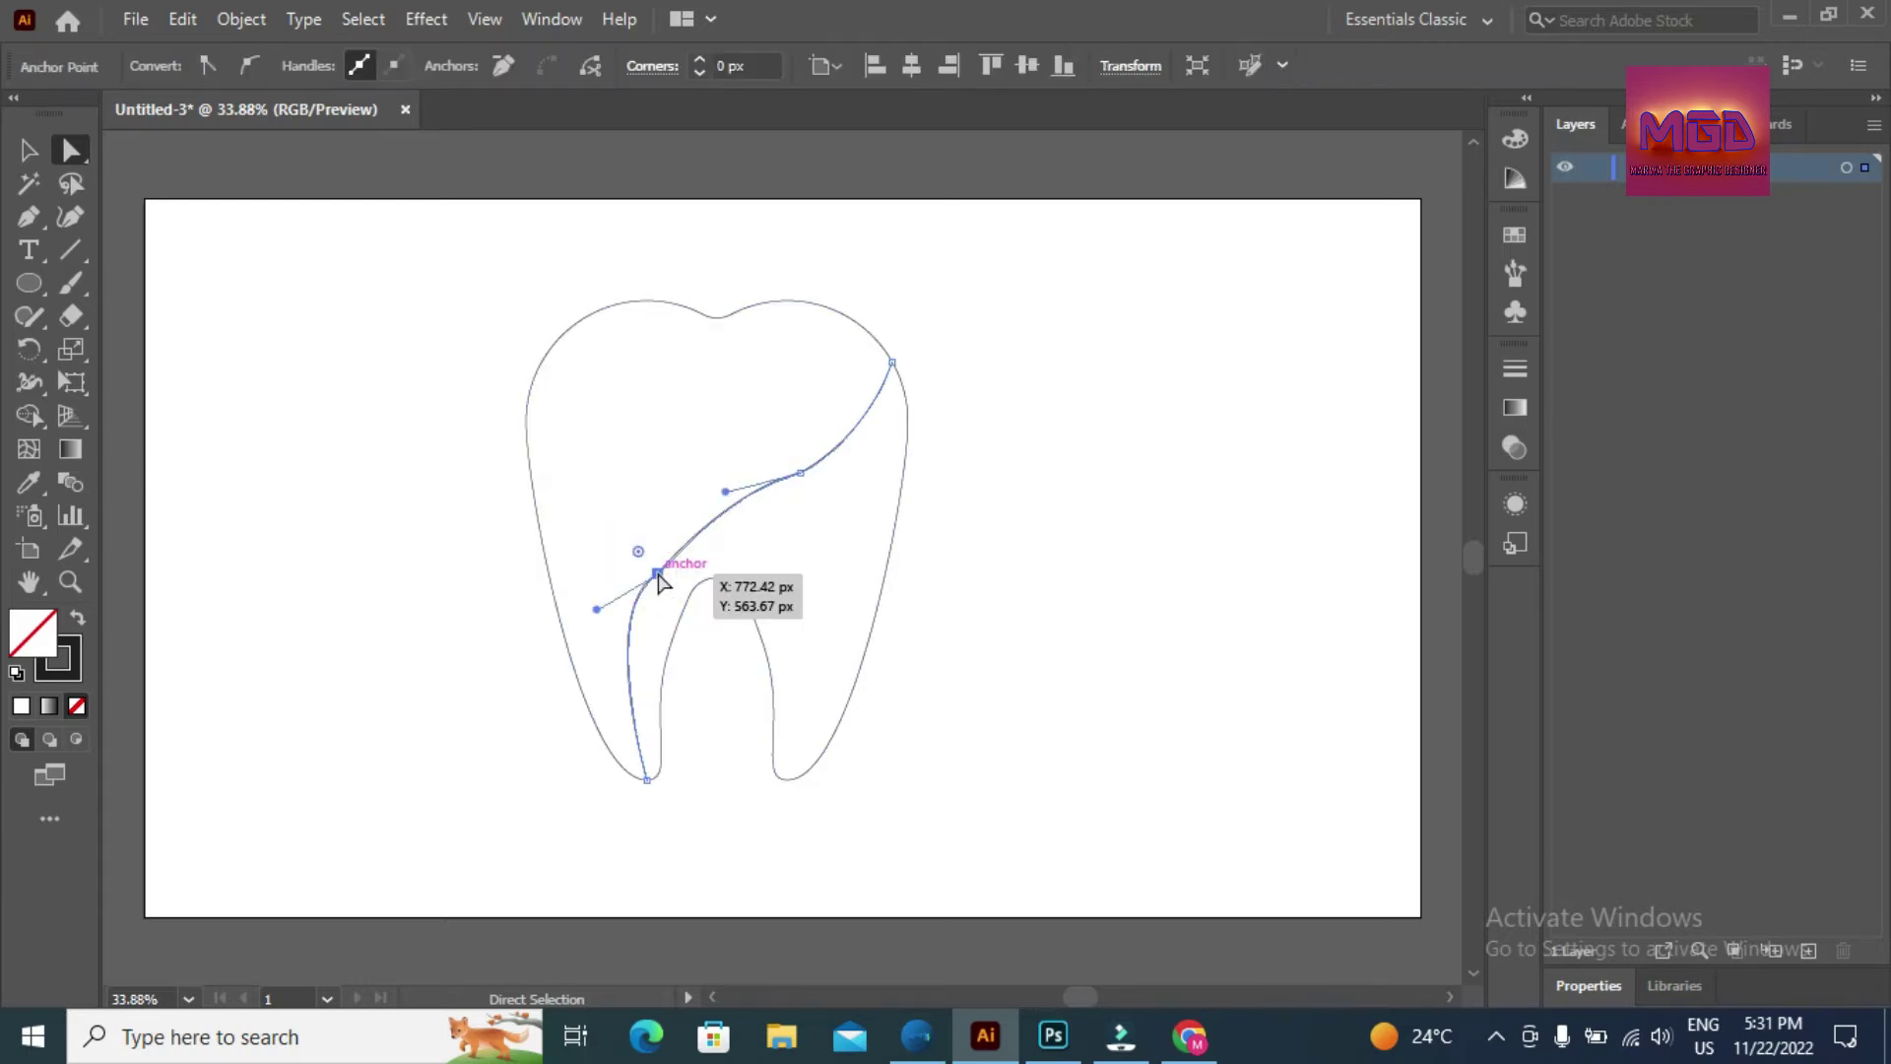
drag(595, 609, 610, 622)
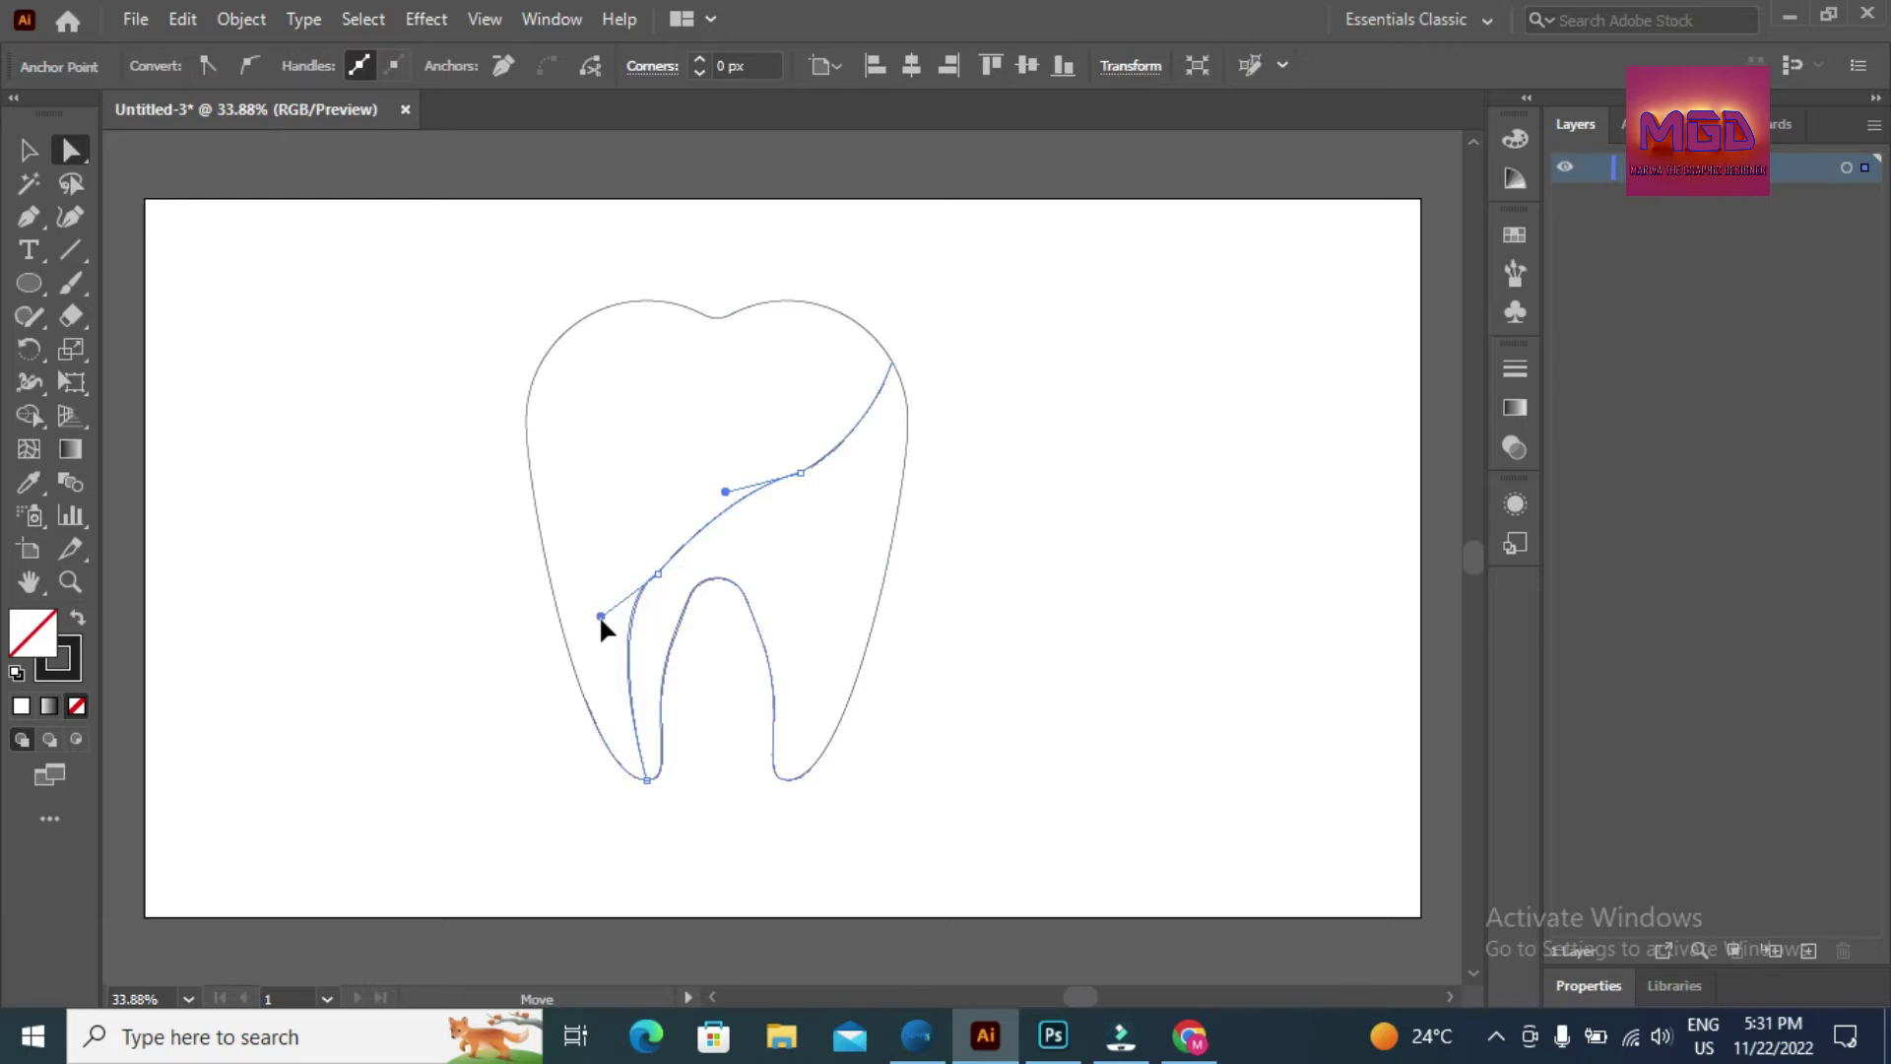
- Reshape the curve's upper segment via its middle anchor, then select the whole tooth
click(1126, 497)
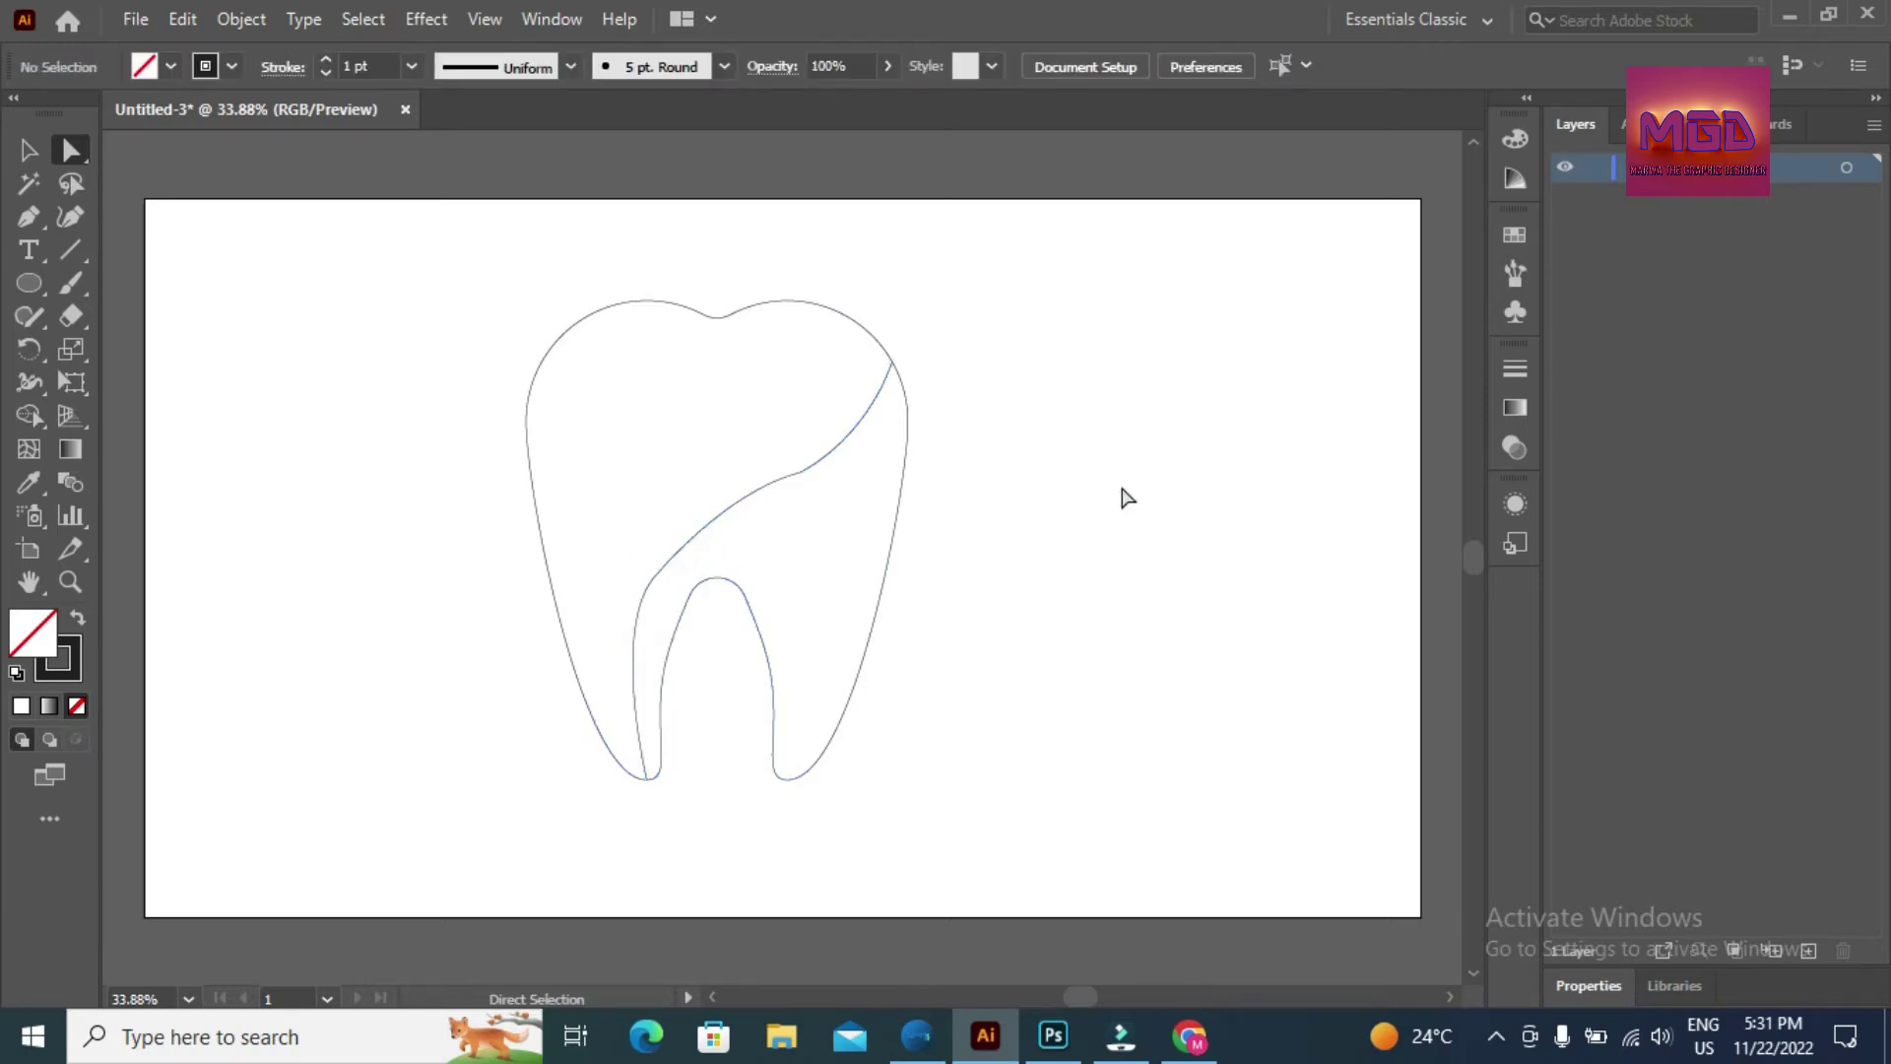
click(800, 474)
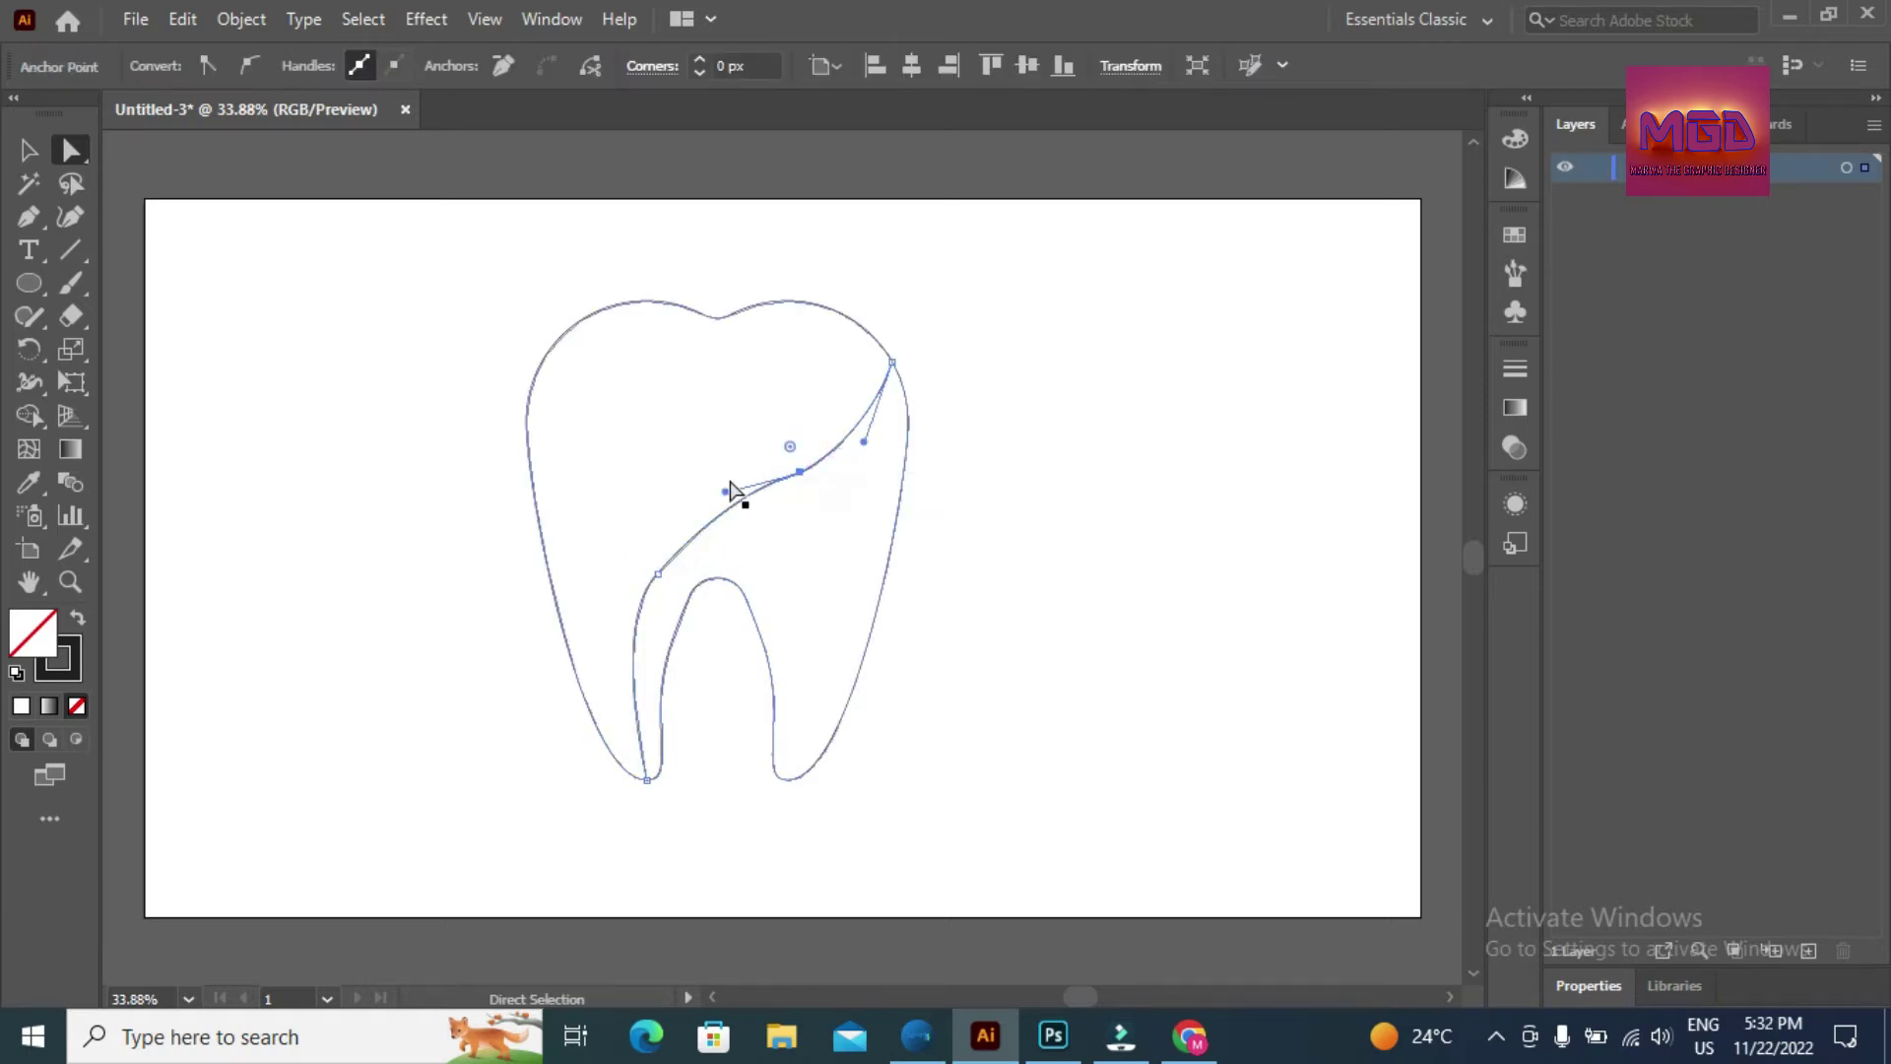
drag(725, 495, 727, 510)
click(1114, 467)
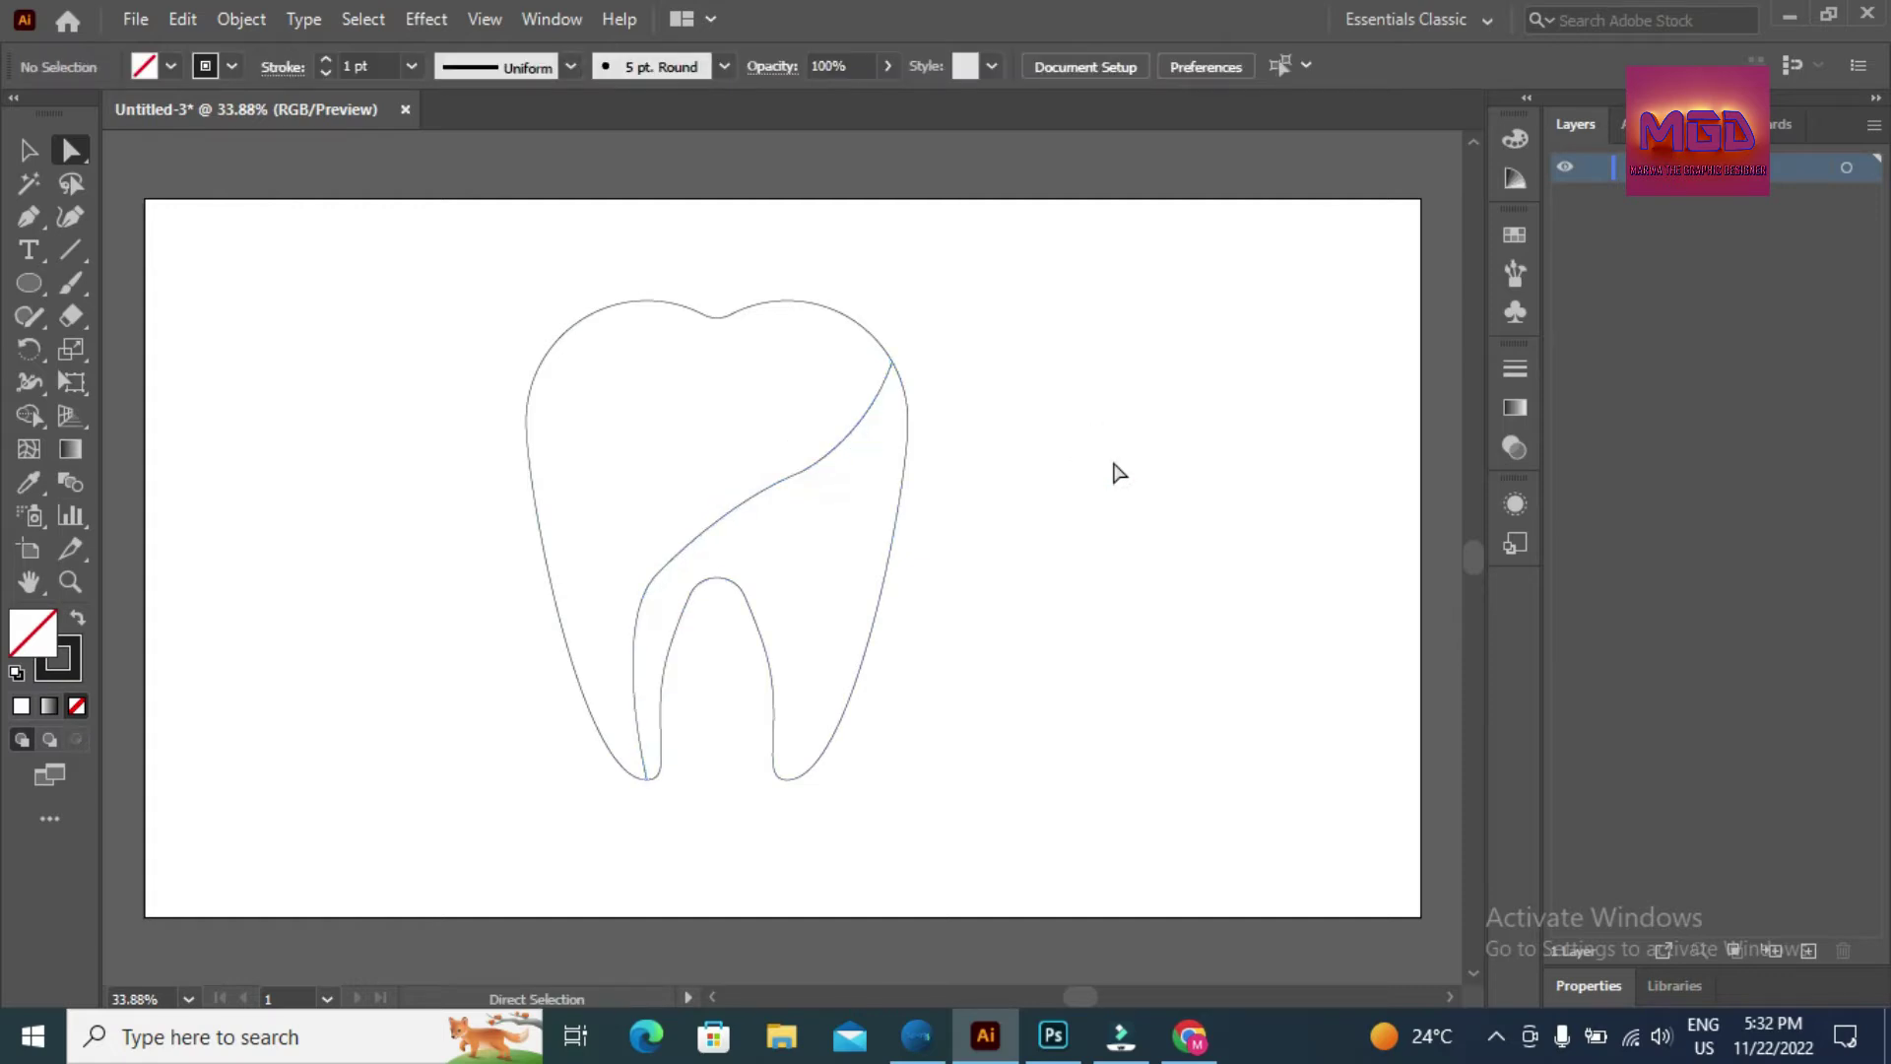
drag(408, 248, 1067, 804)
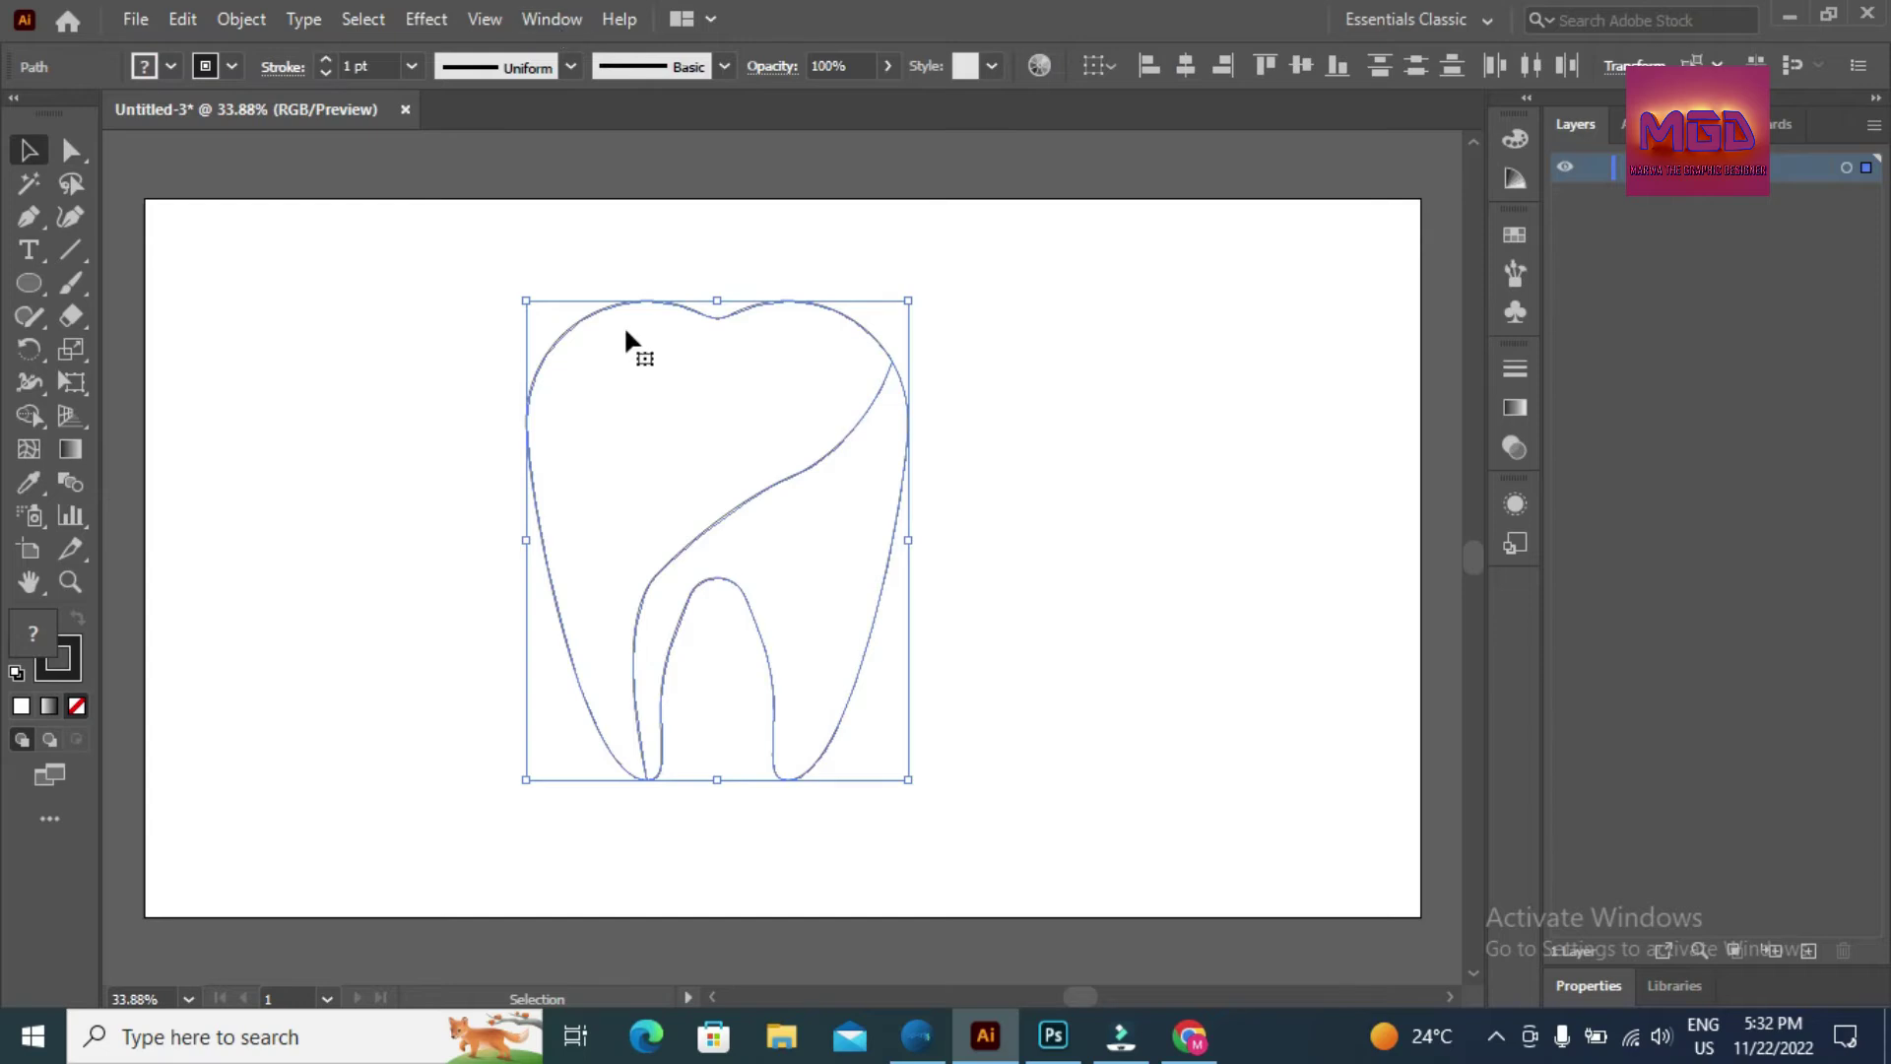
- Open the Pathfinder panel and apply Divide to the tooth
click(529, 14)
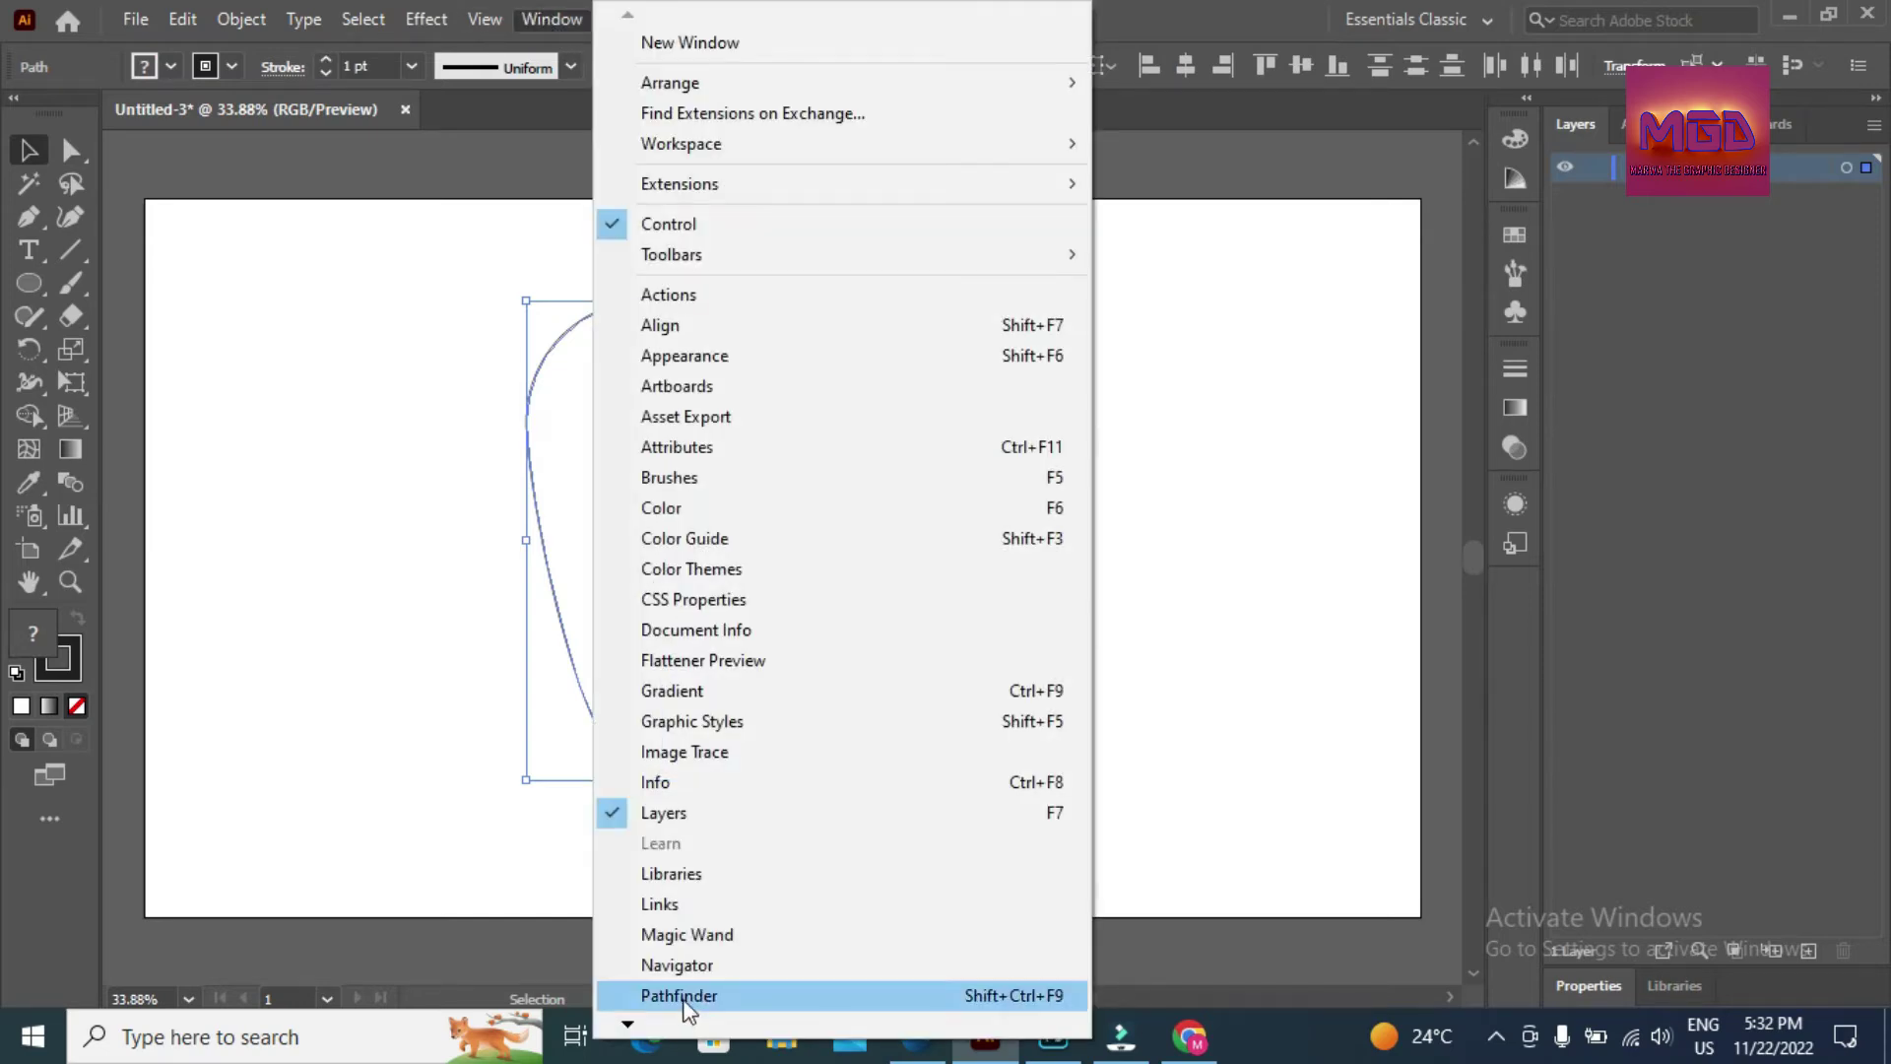
click(680, 995)
click(1581, 694)
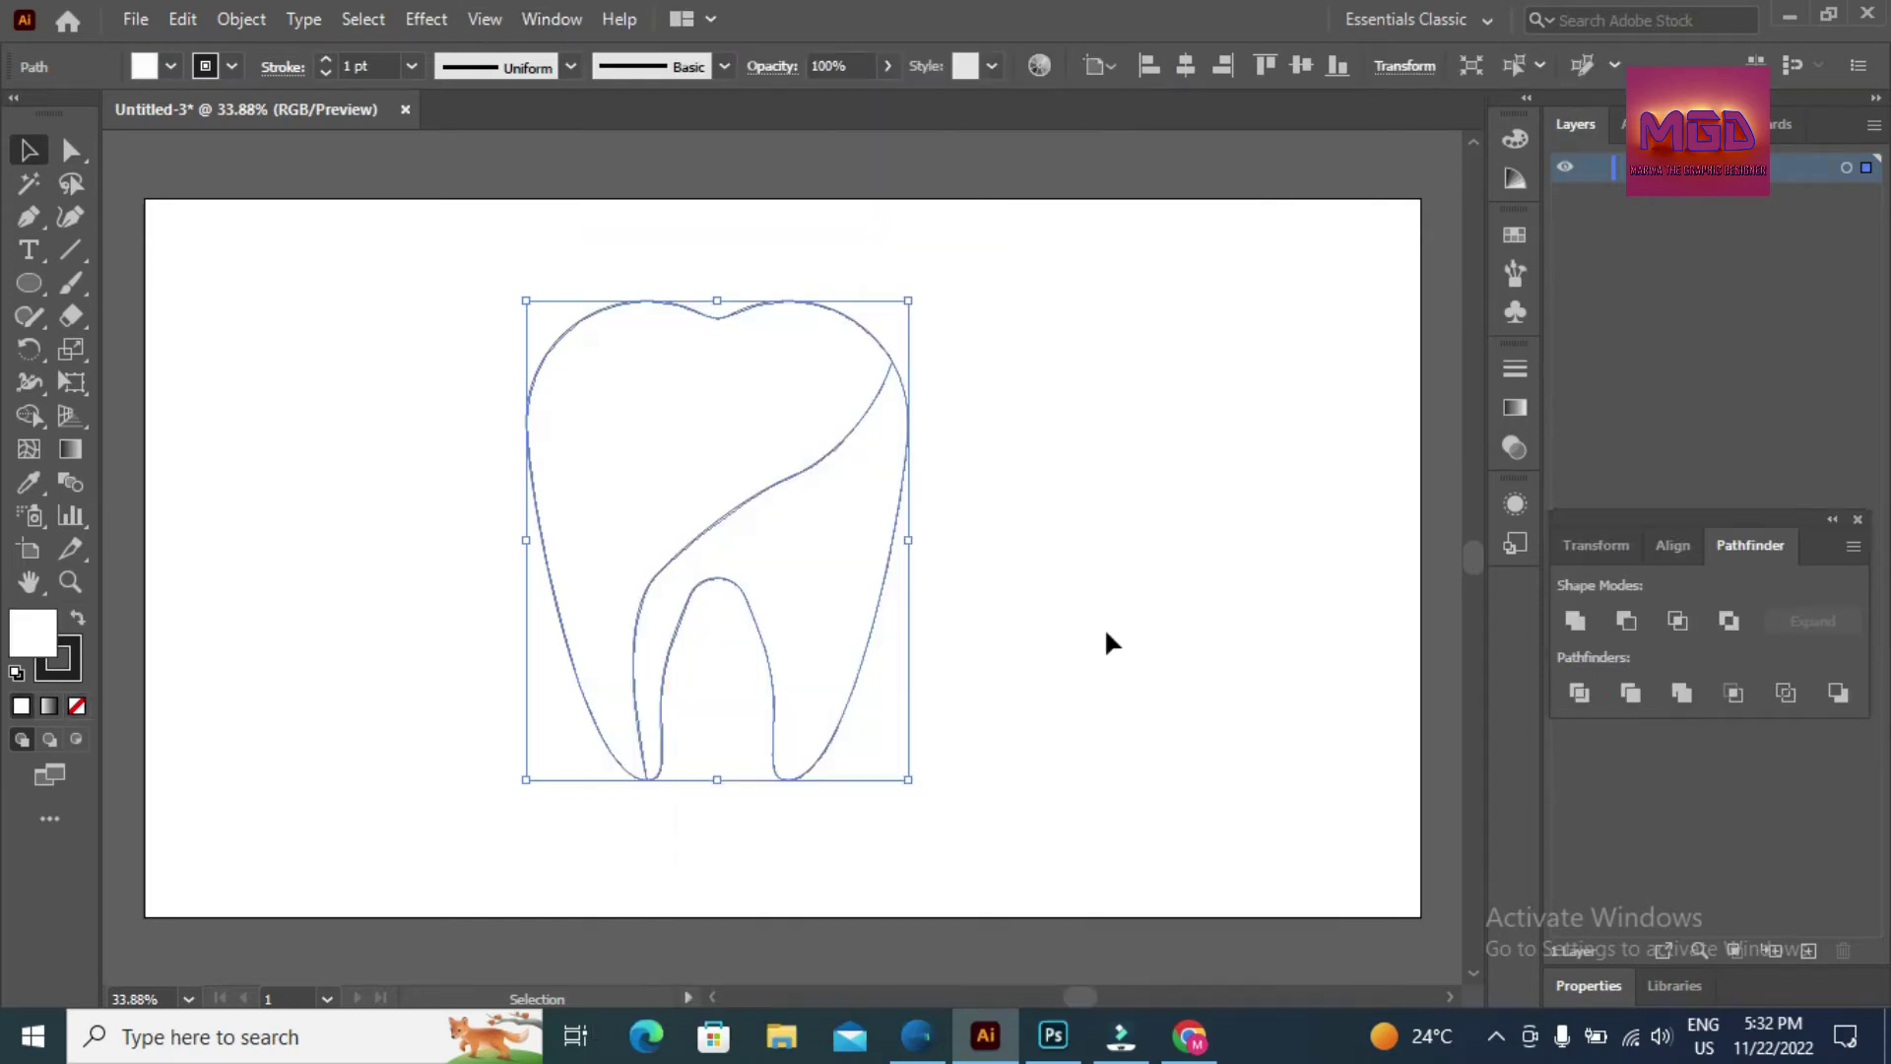
click(1583, 697)
- Check the tooth's context options, then marquee-select its upper-right anchor
right_click(702, 434)
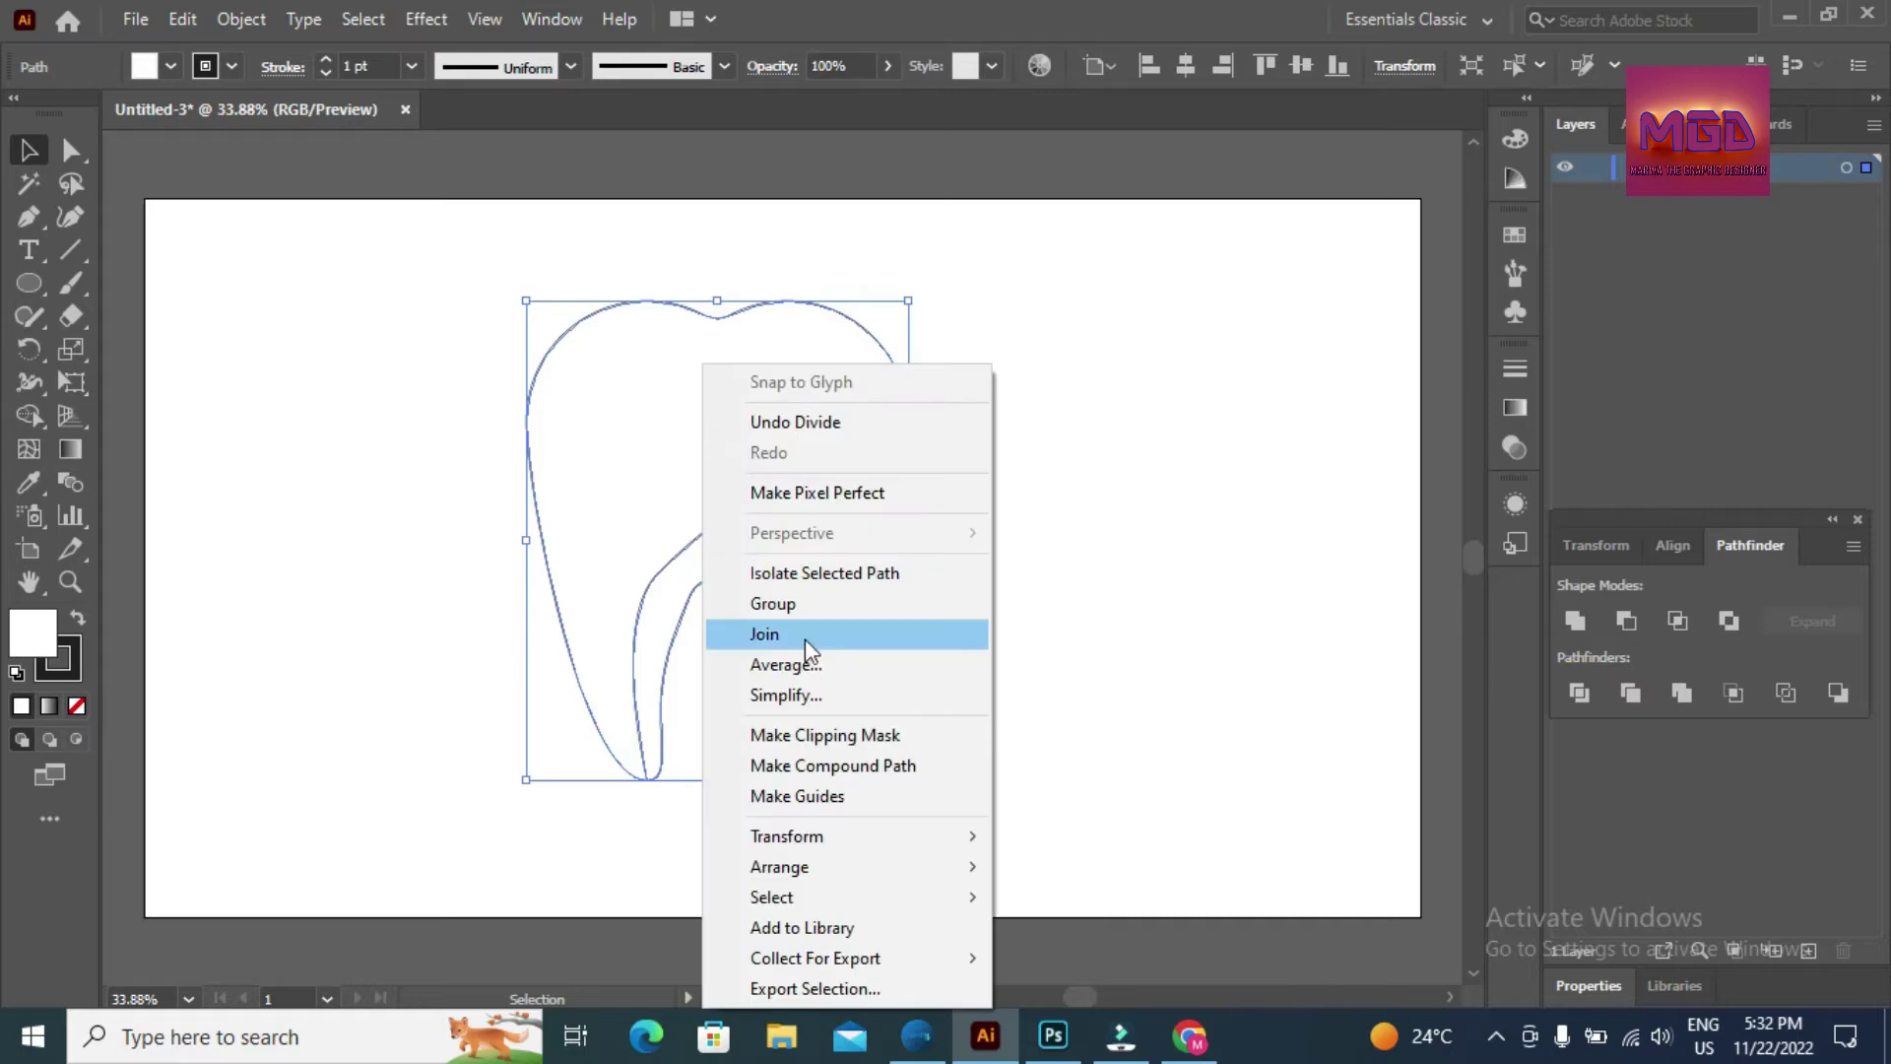
click(1170, 467)
drag(393, 242, 921, 803)
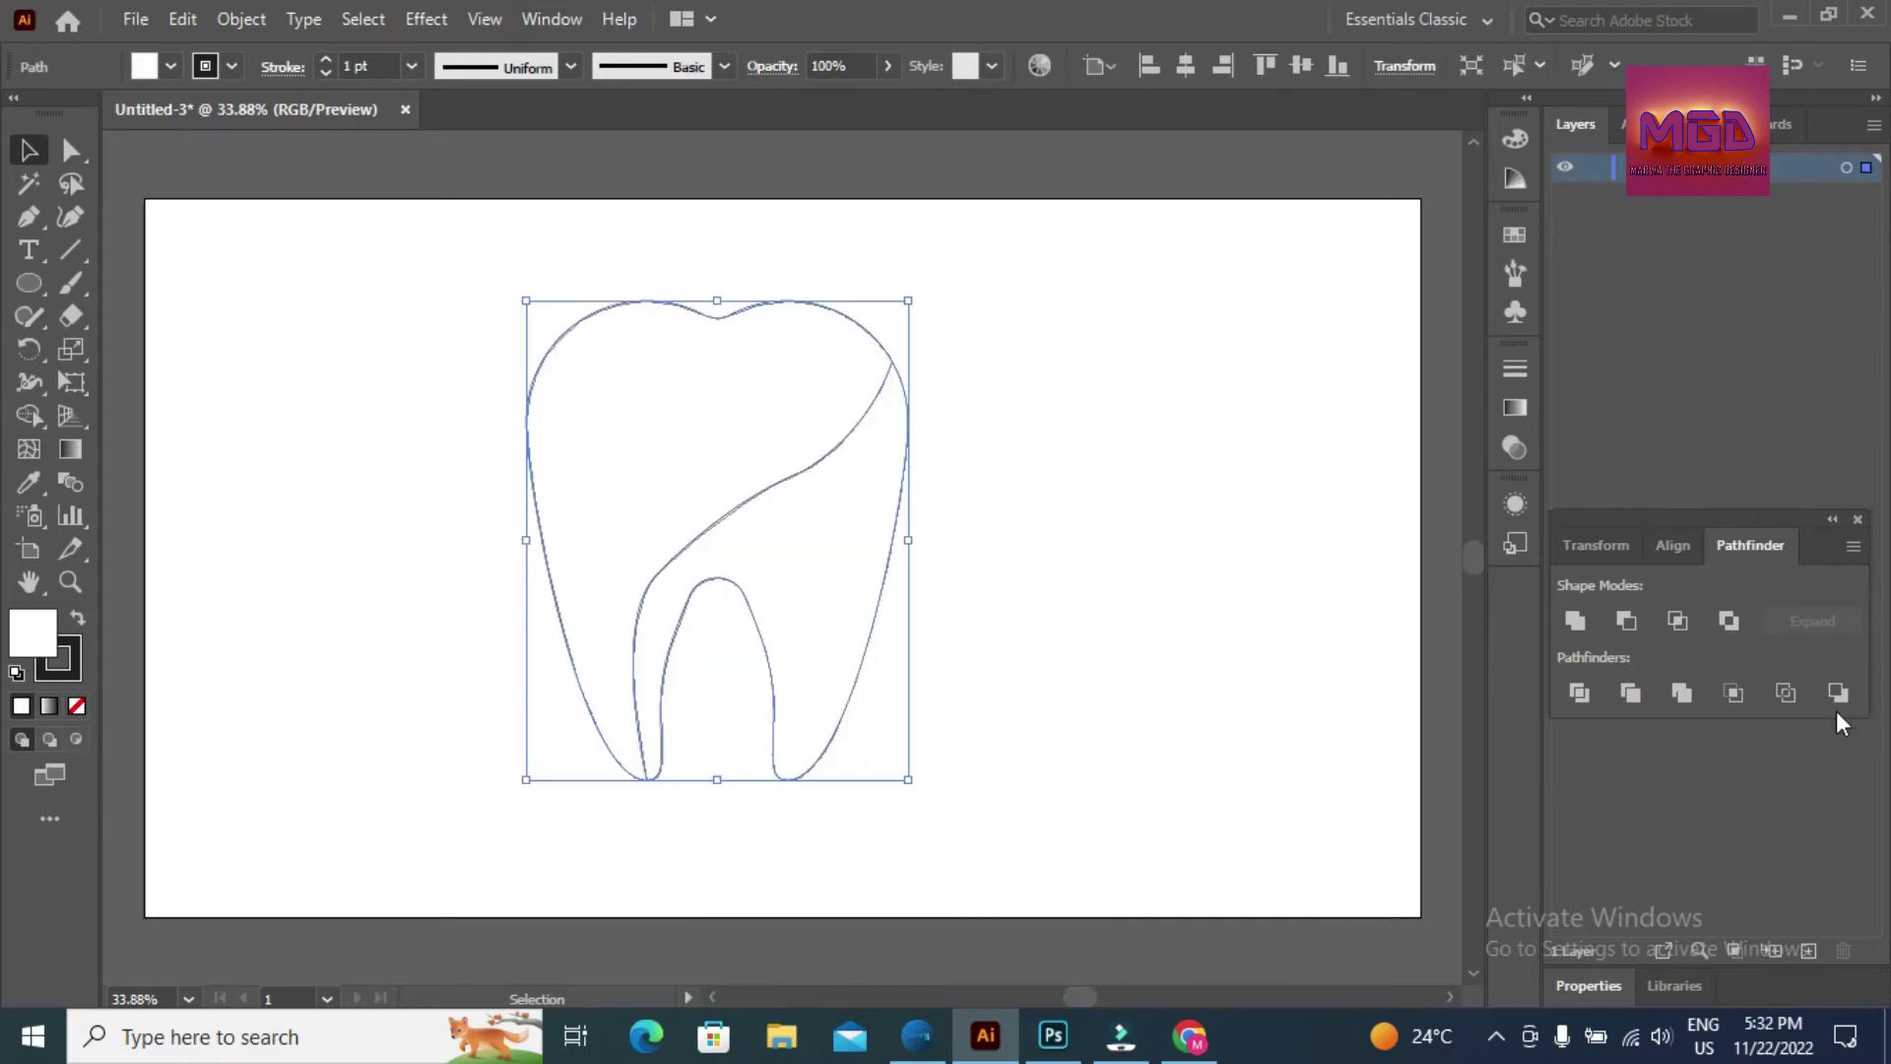
right_click(729, 519)
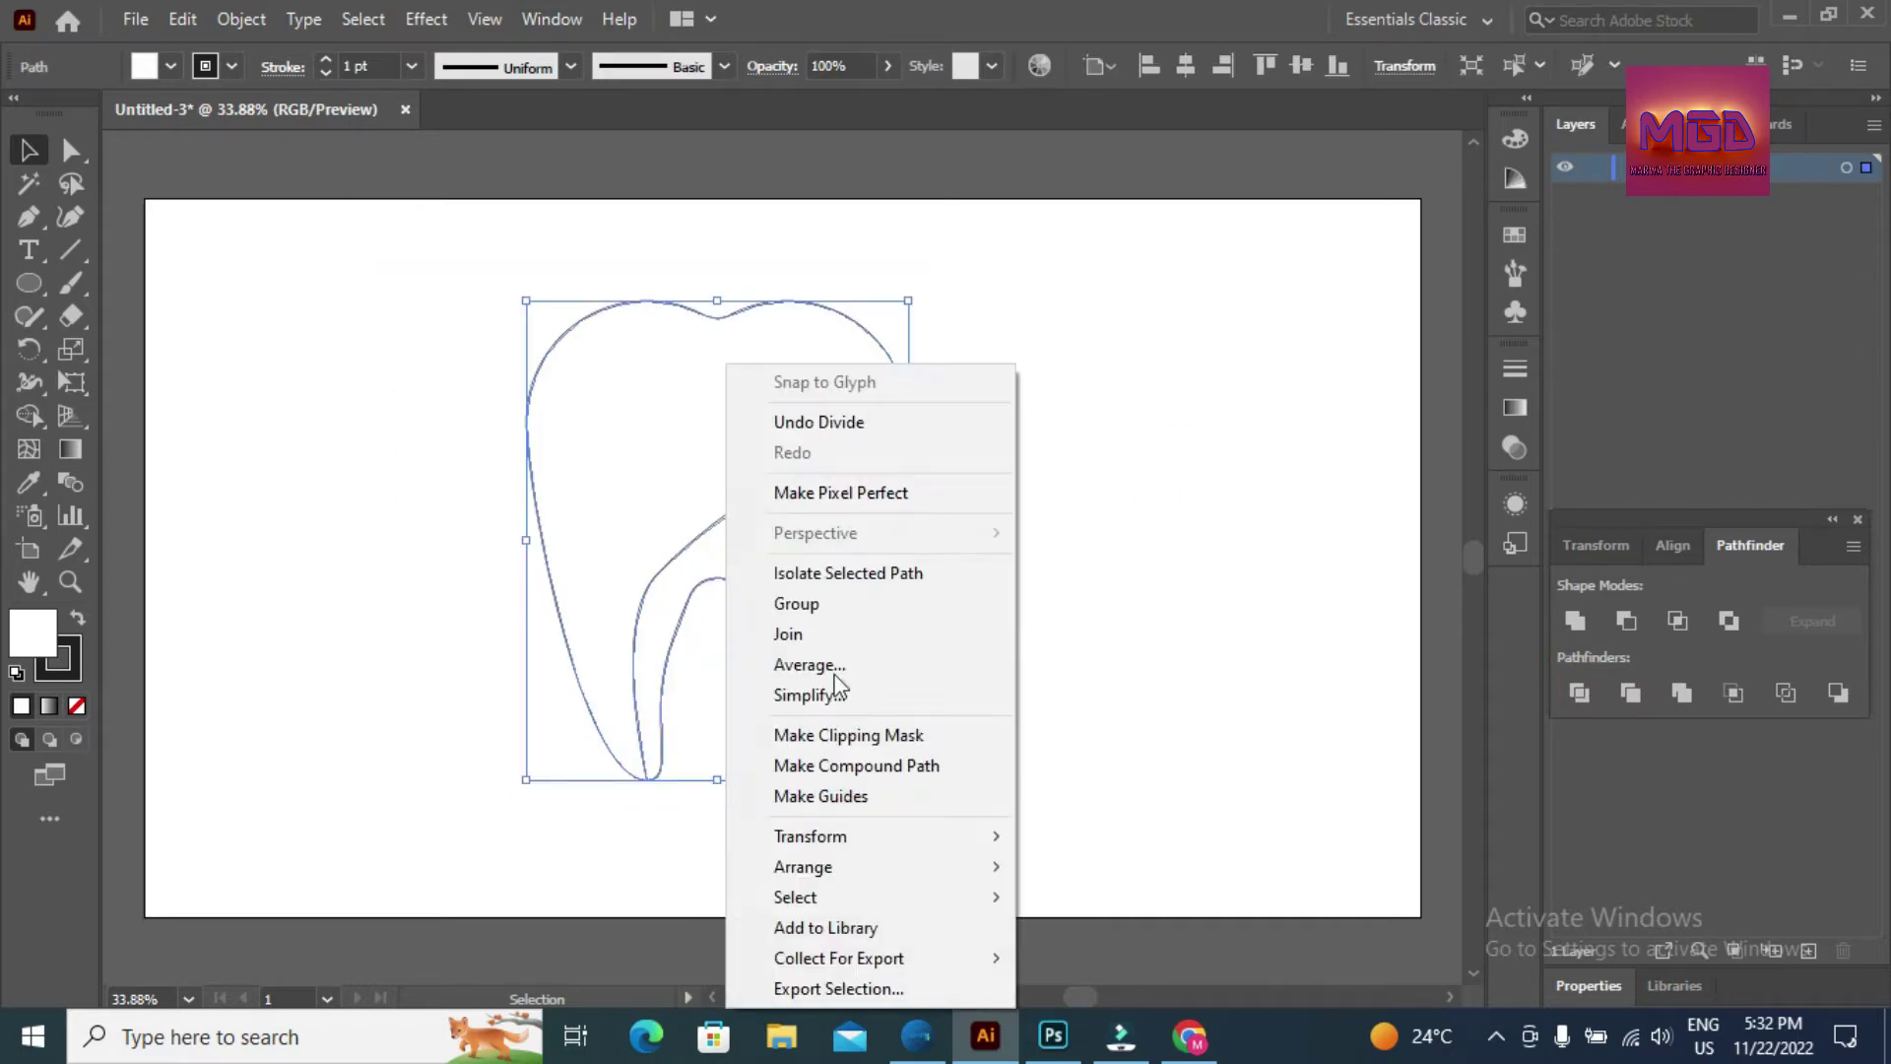
click(1250, 564)
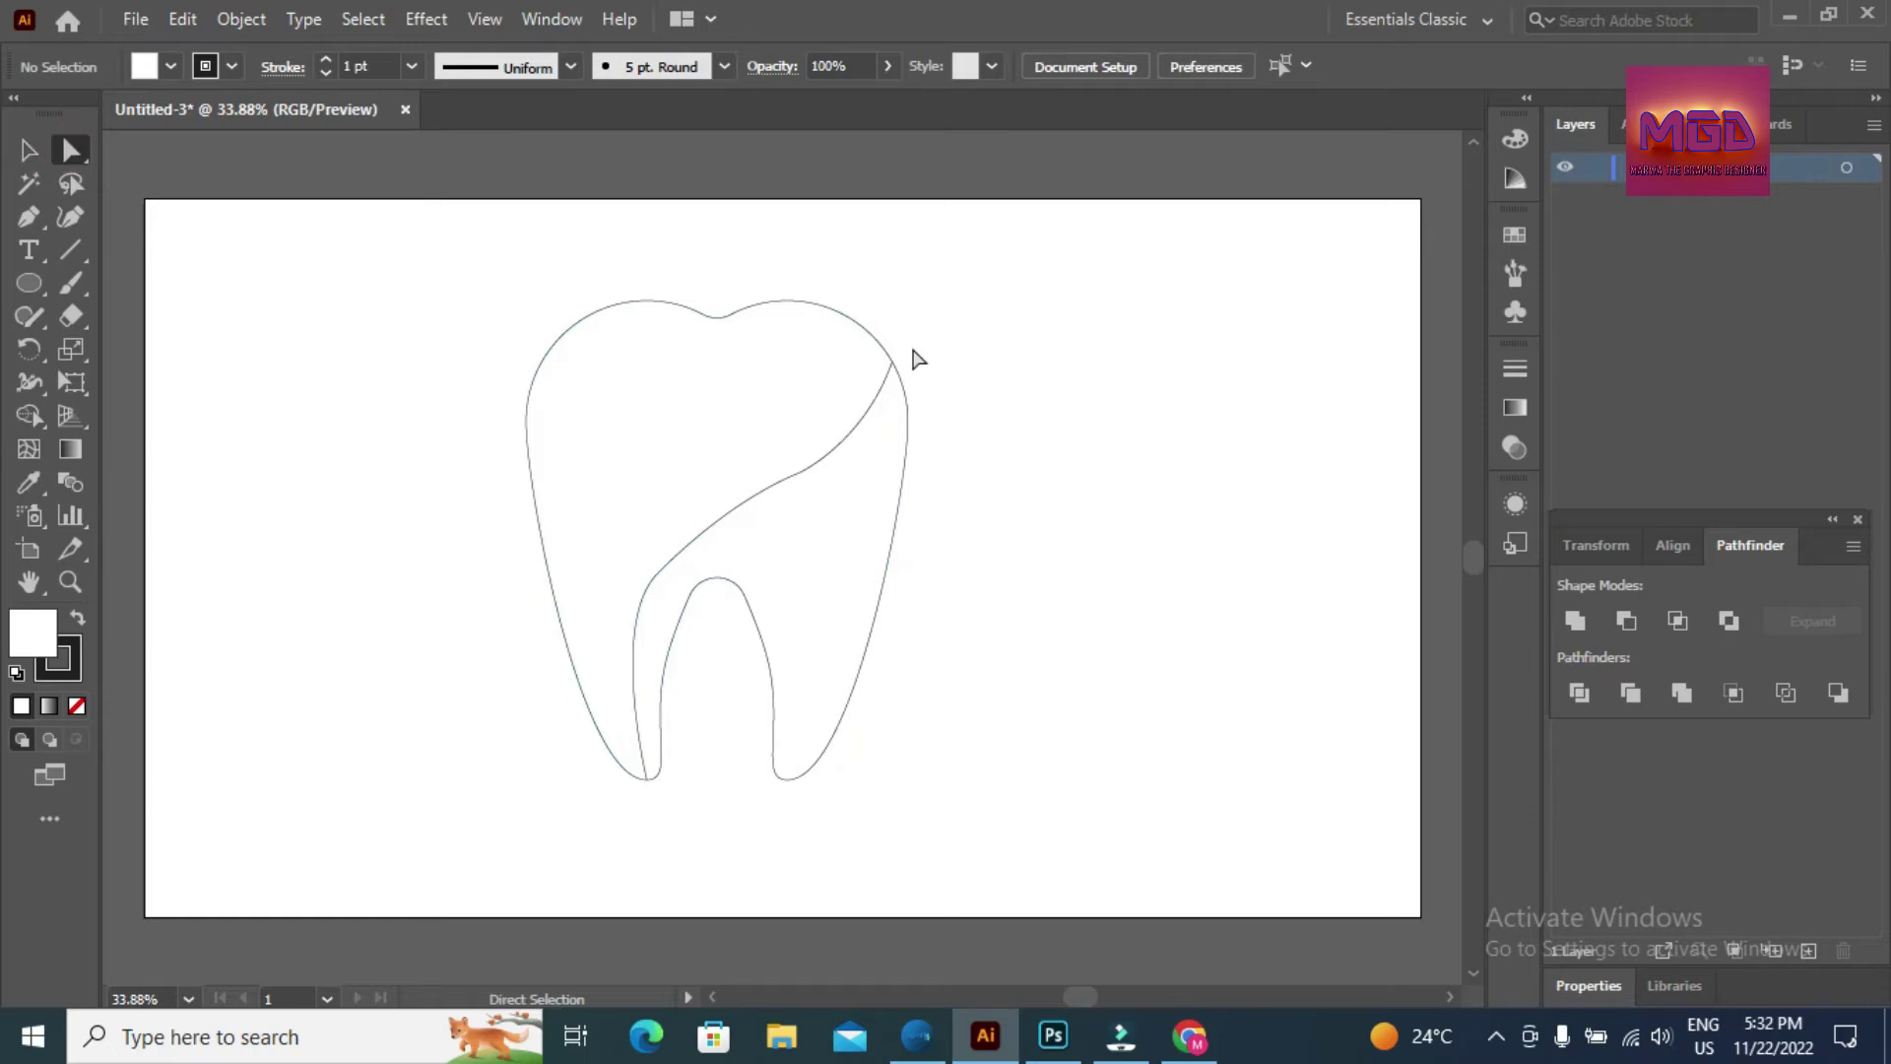
drag(865, 291, 948, 399)
- Join the open endpoints at the tooth's upper-right anchor
right_click(890, 360)
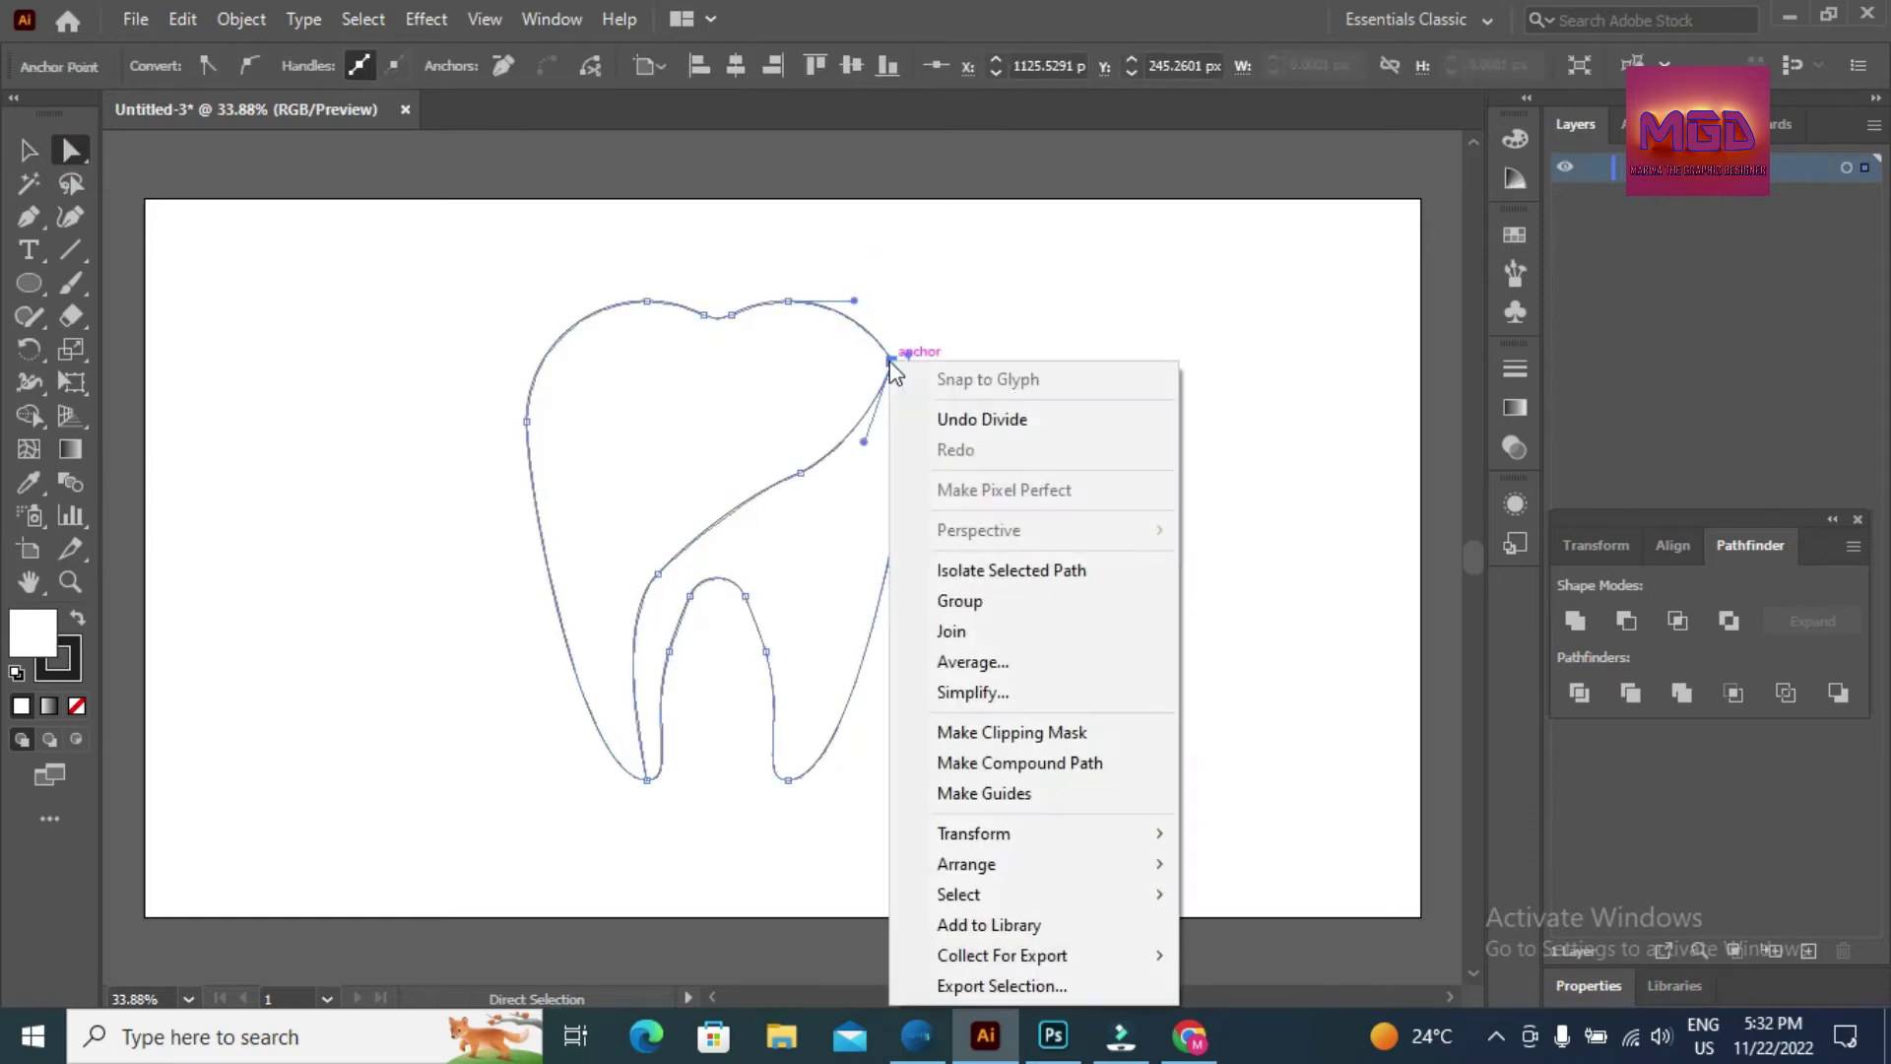
click(1043, 655)
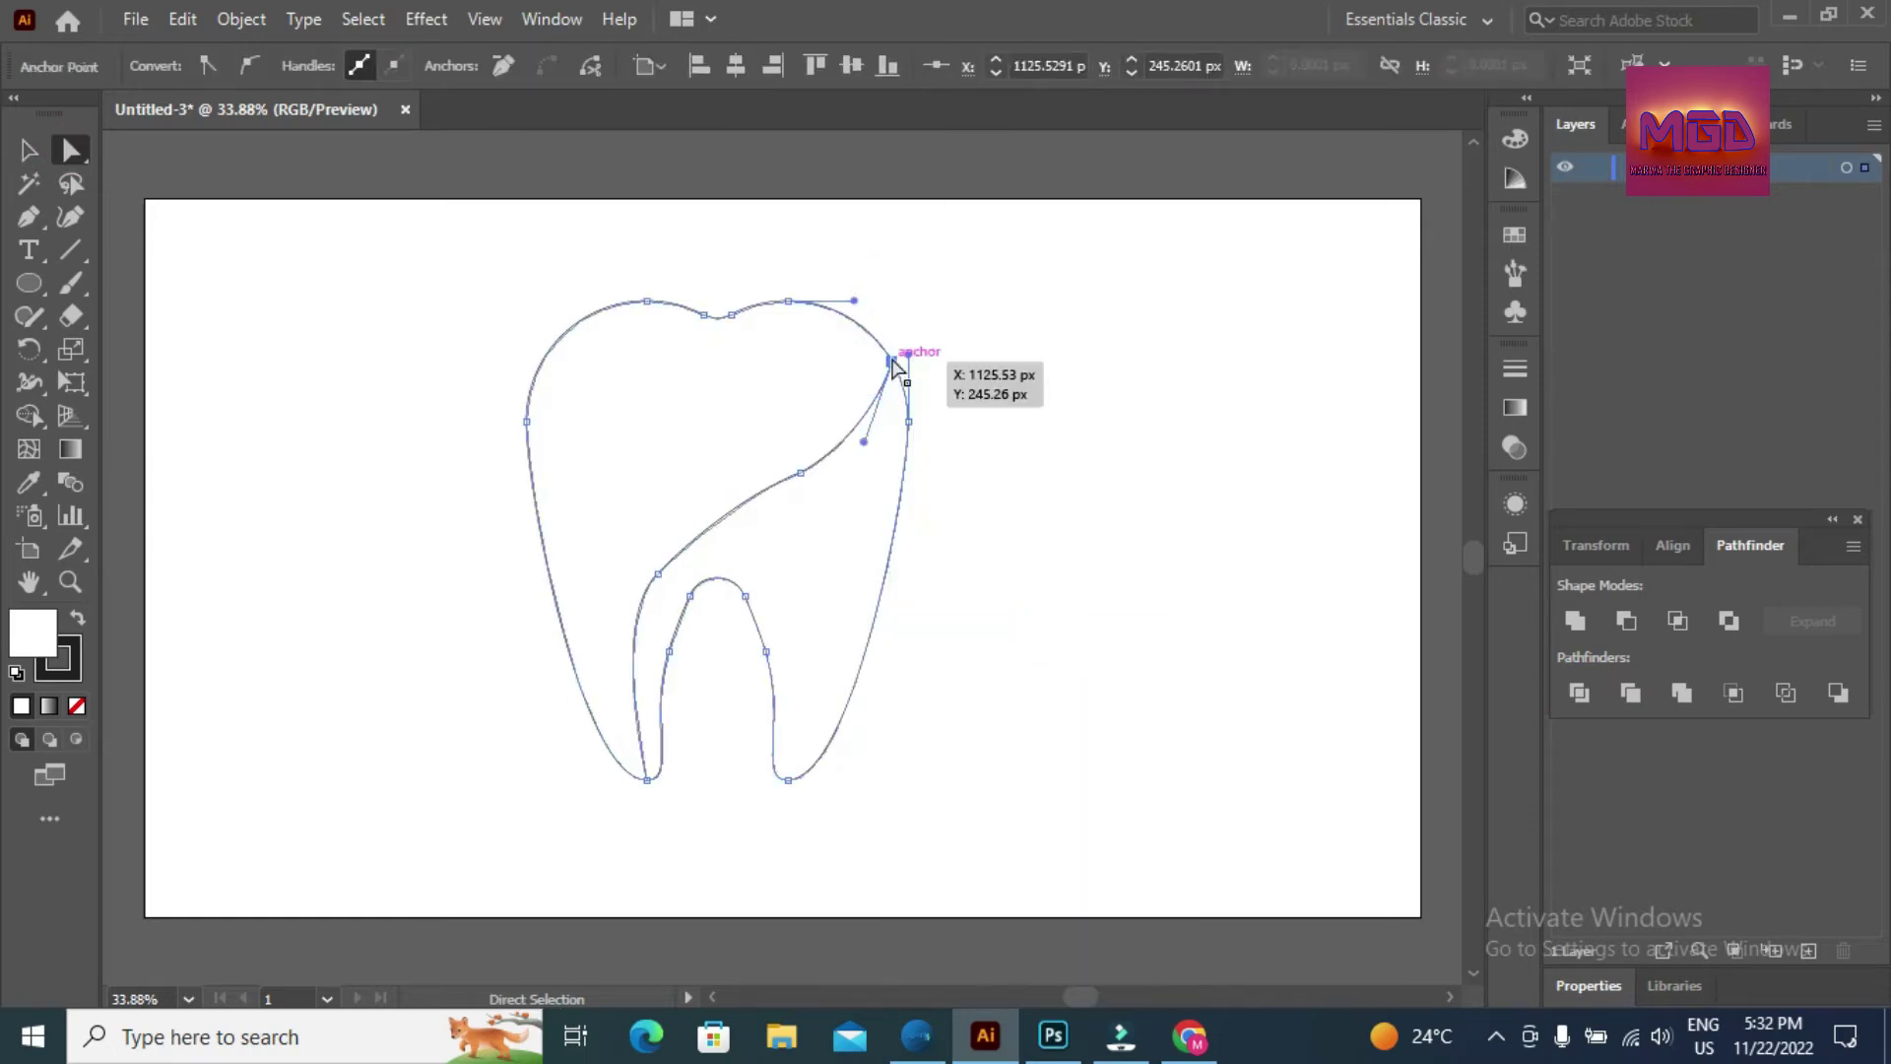
right_click(893, 366)
click(1017, 665)
drag(891, 361, 822, 329)
click(1106, 266)
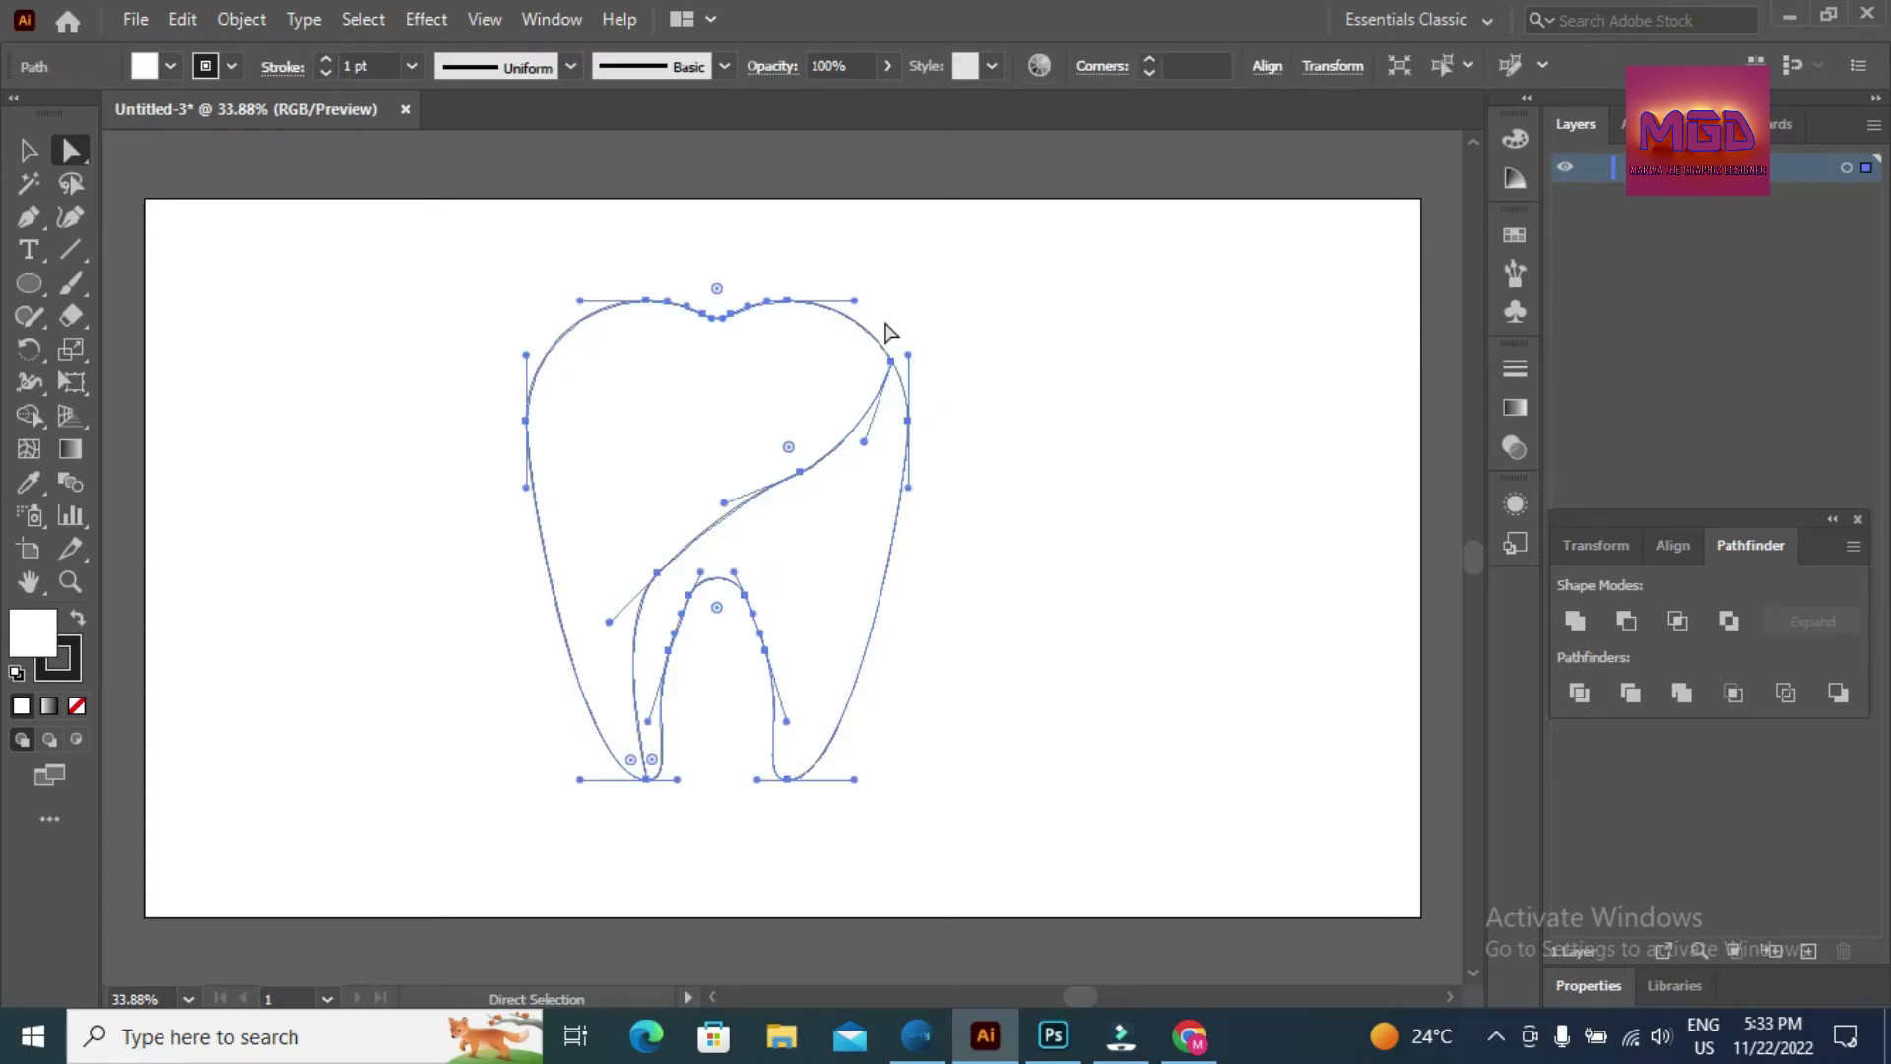
click(891, 362)
right_click(891, 361)
key(Escape)
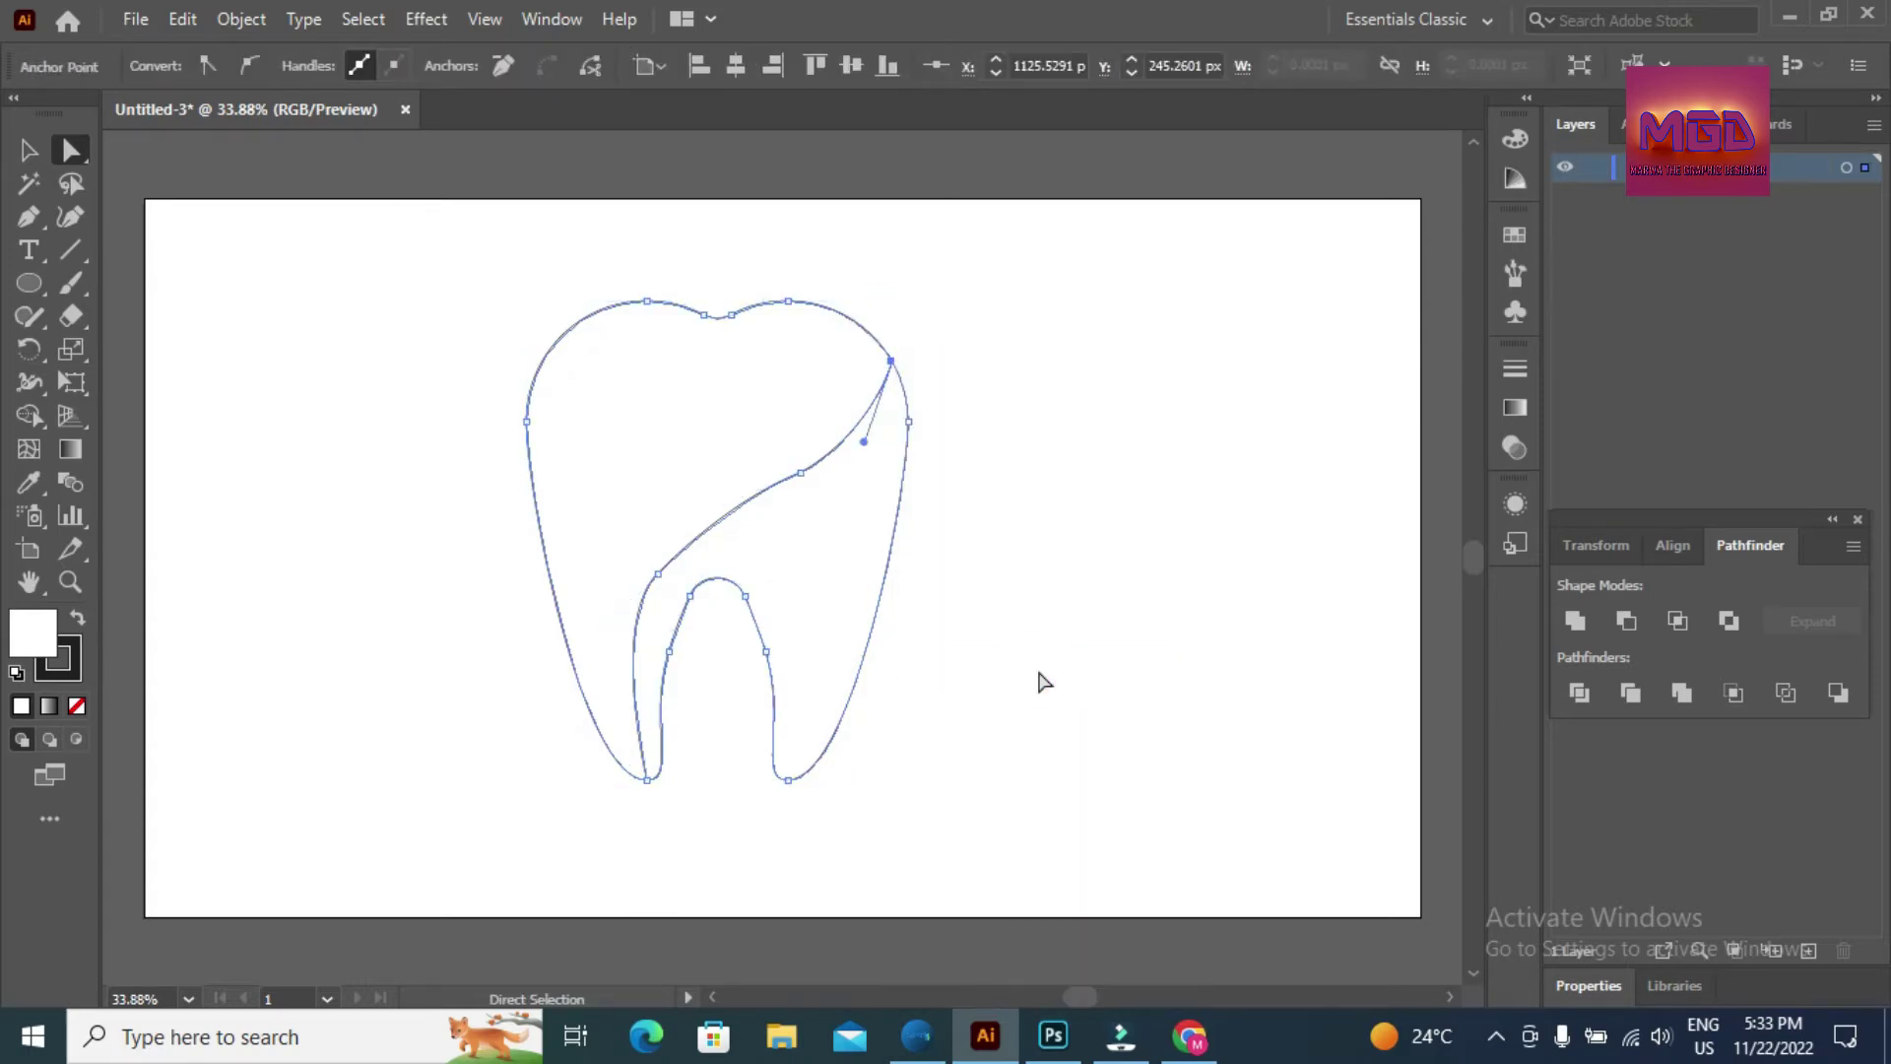
click(650, 835)
- Join the bottom-left anchors and average them on both axes into one point
drag(676, 798, 620, 751)
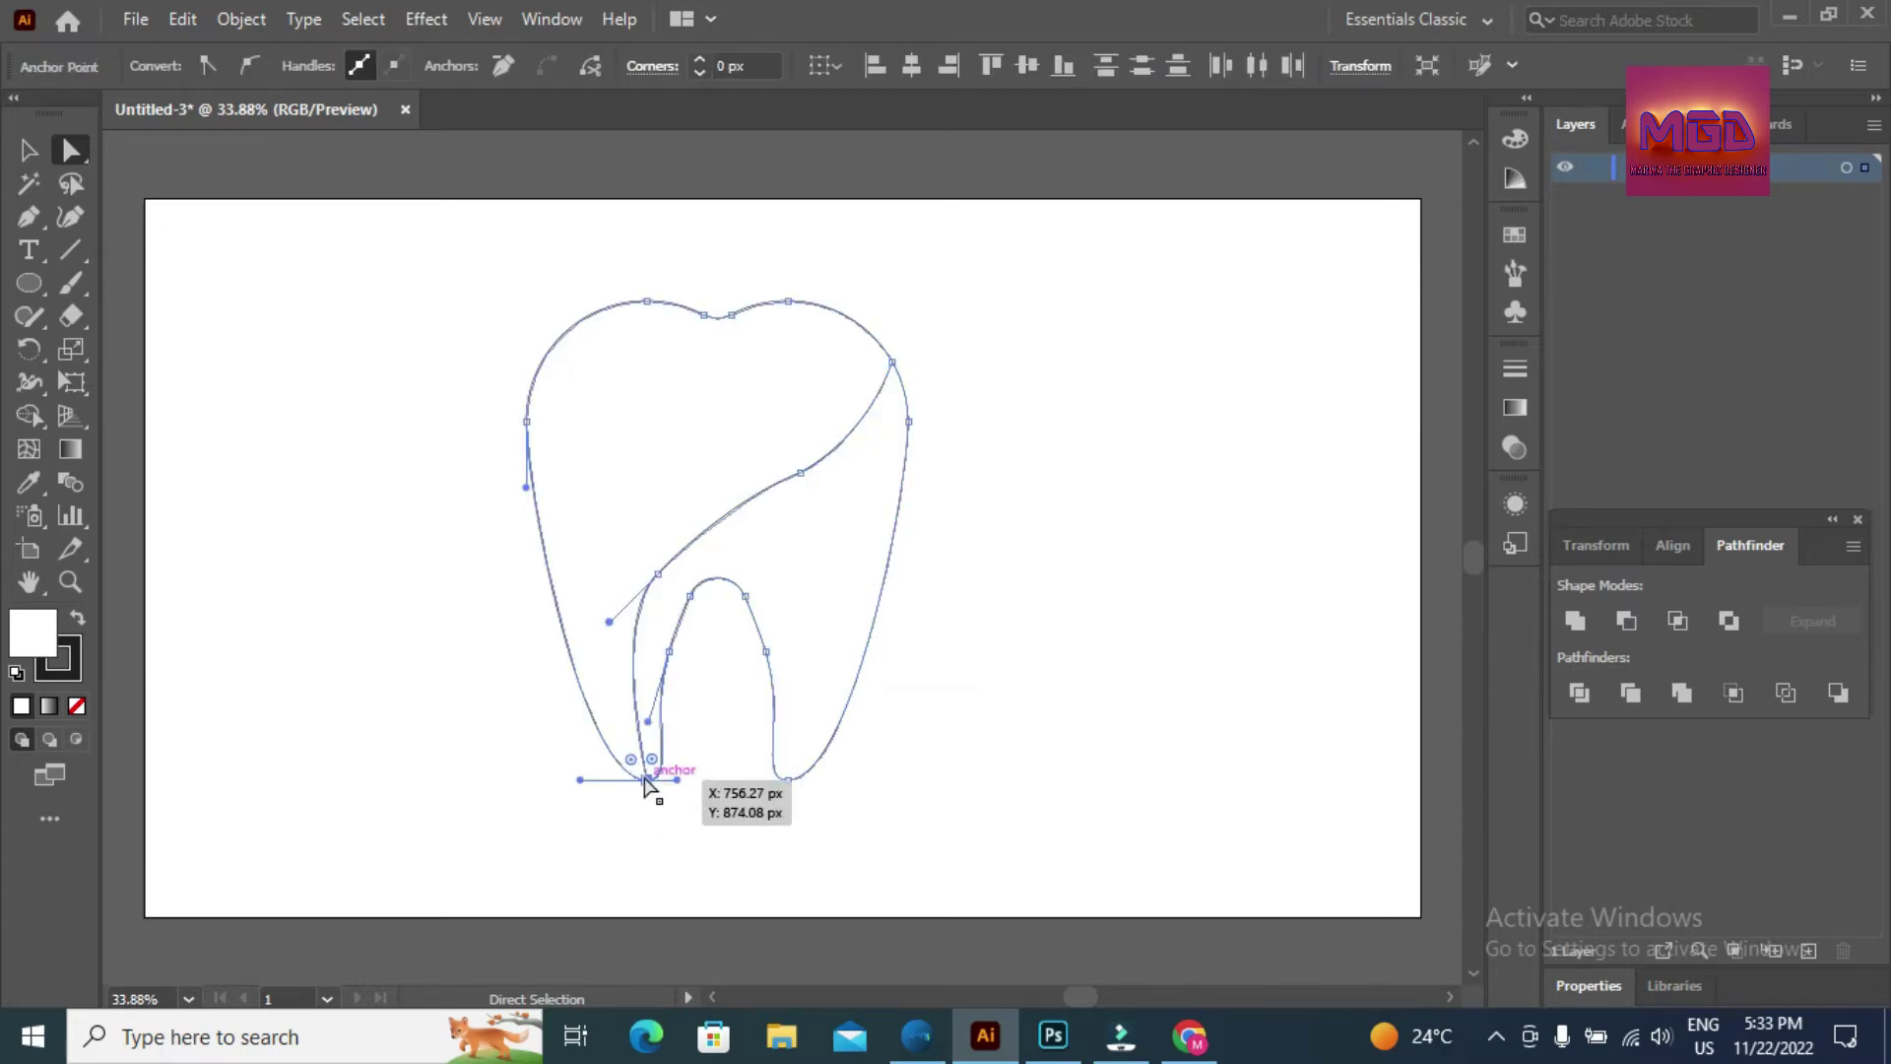
right_click(645, 781)
click(729, 399)
right_click(649, 785)
click(734, 430)
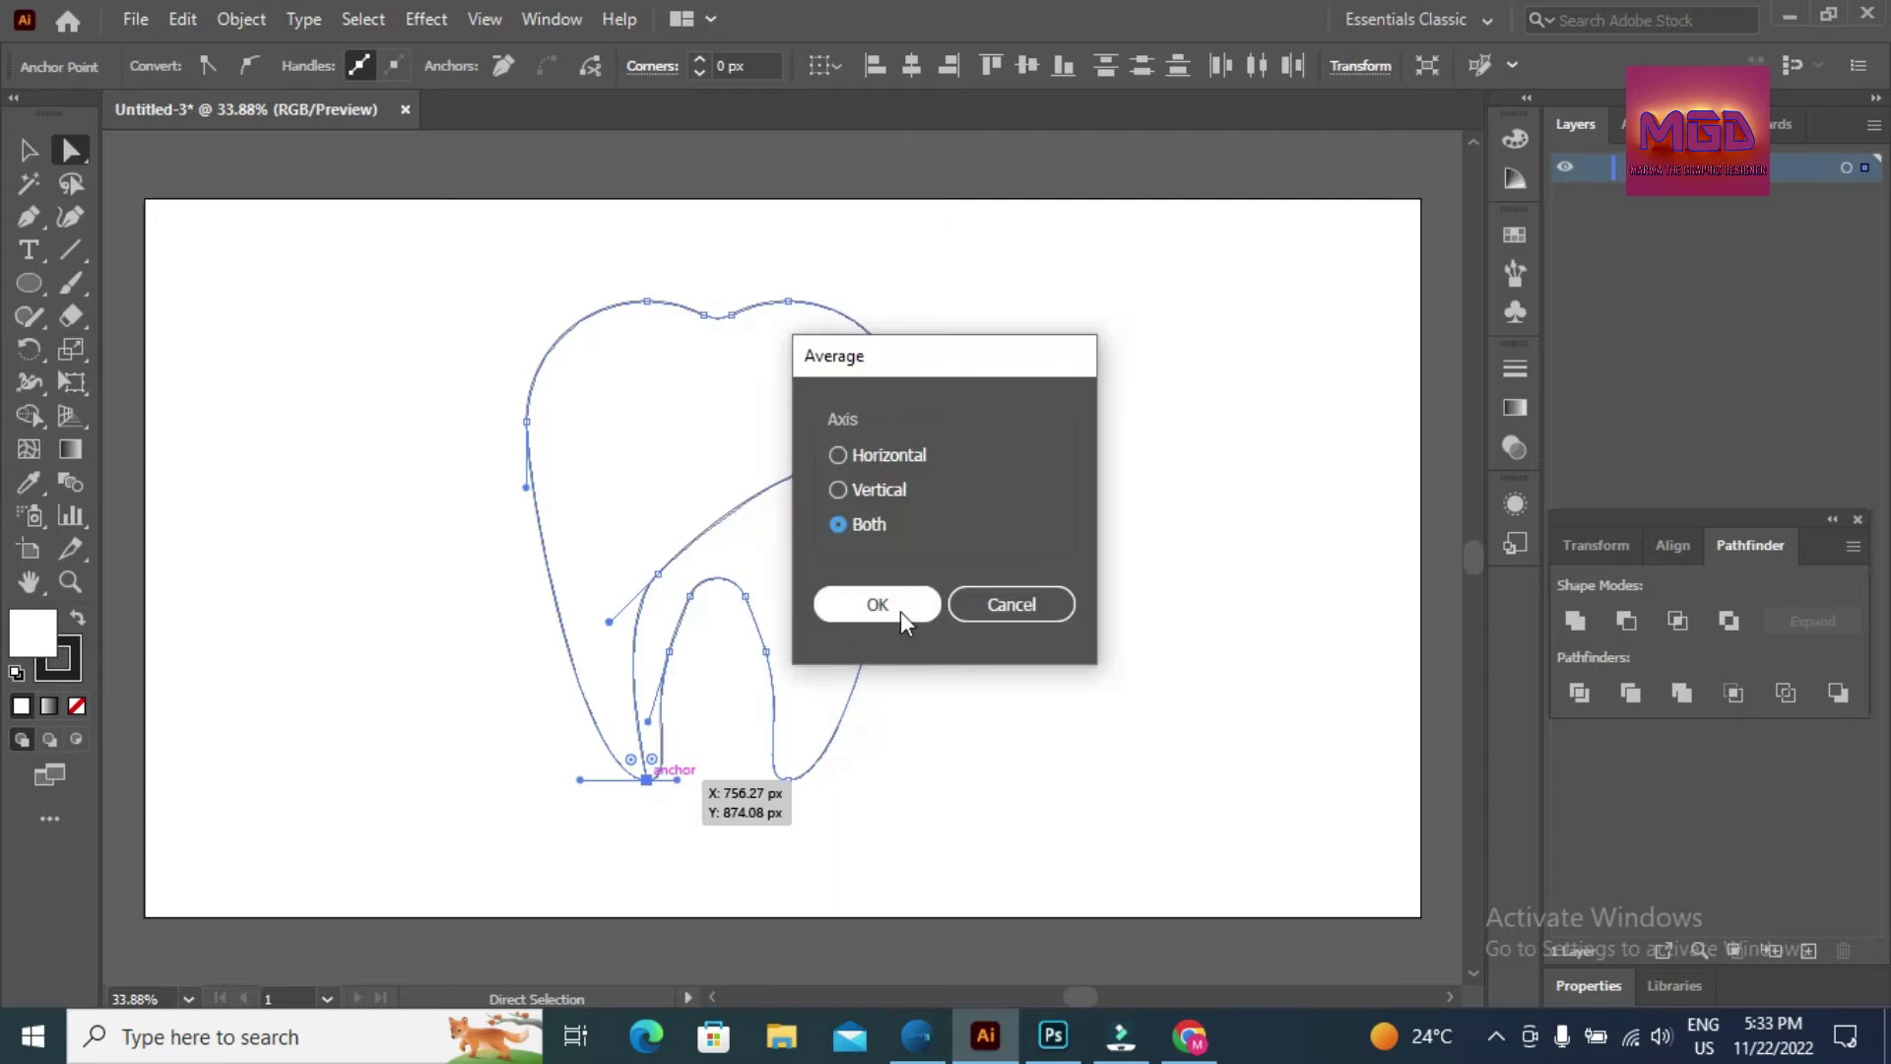
click(877, 603)
click(1005, 582)
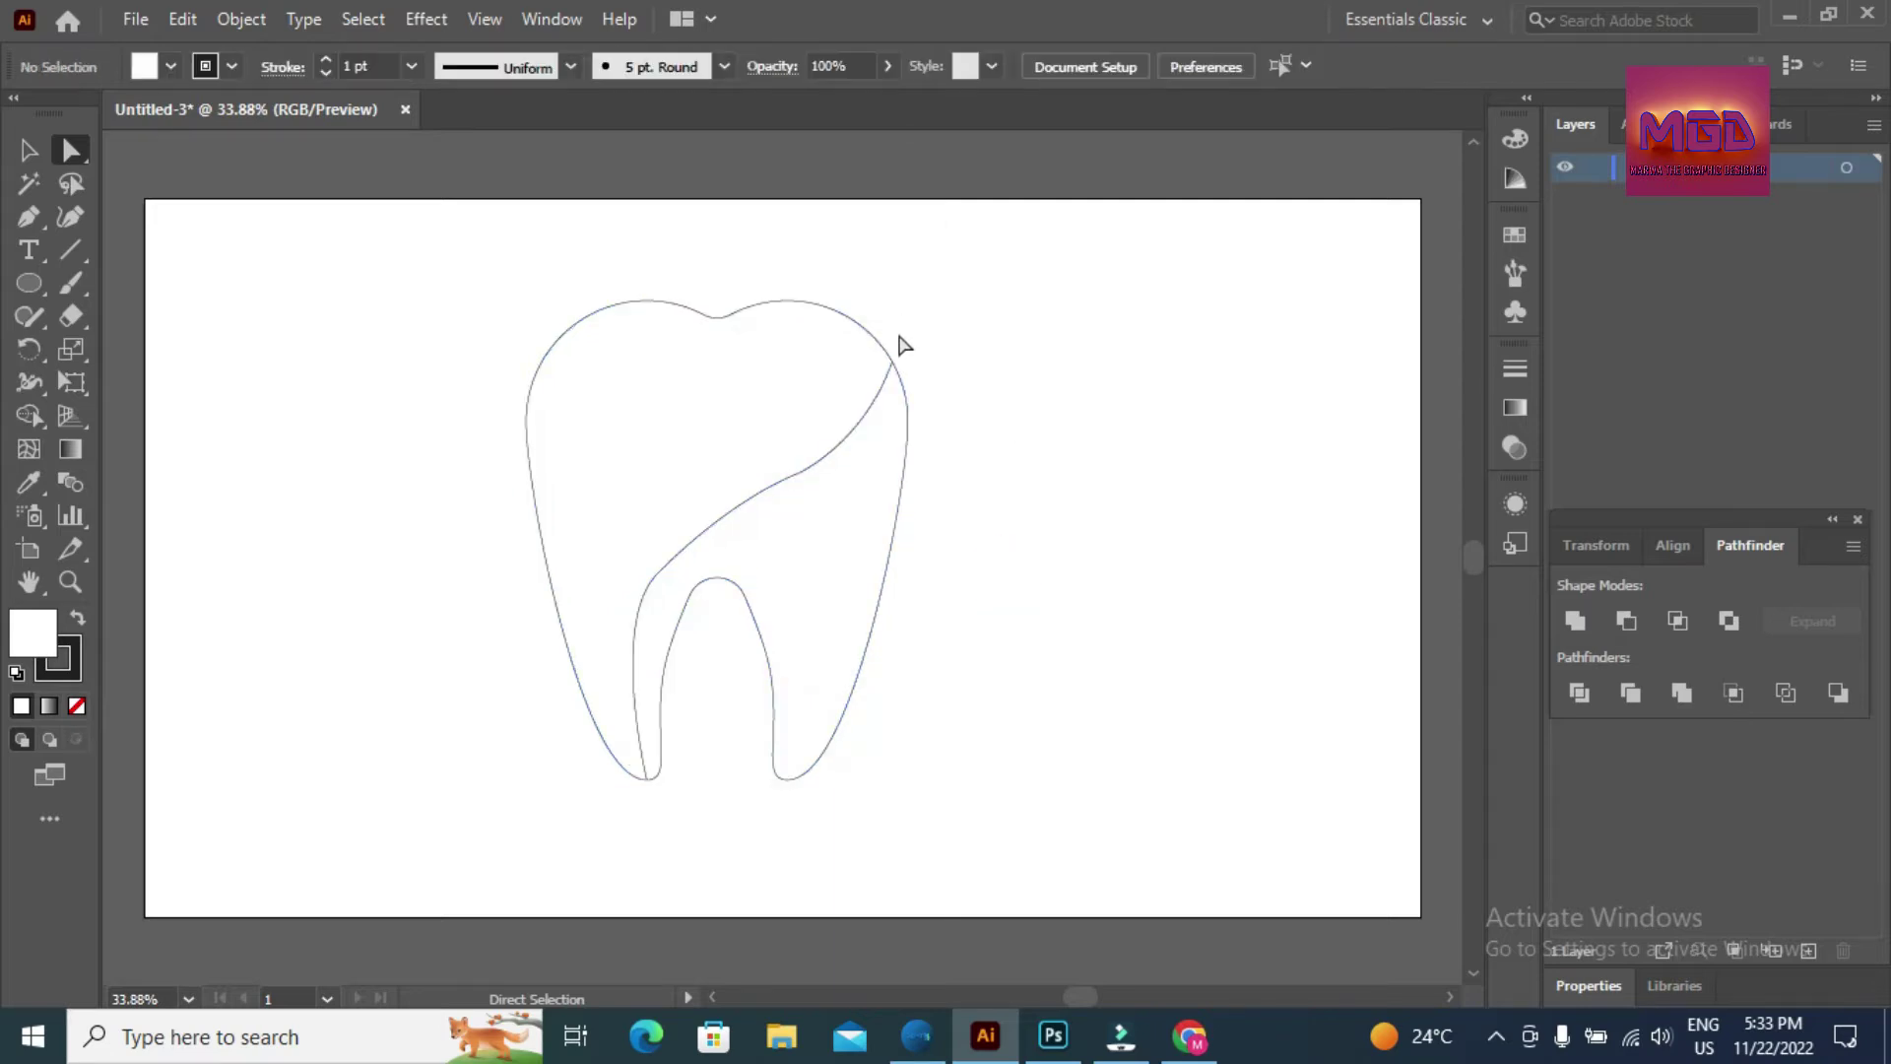
- Merge both tooth paths into one outline with a Pathfinder shape mode
drag(414, 261, 1016, 859)
click(1593, 700)
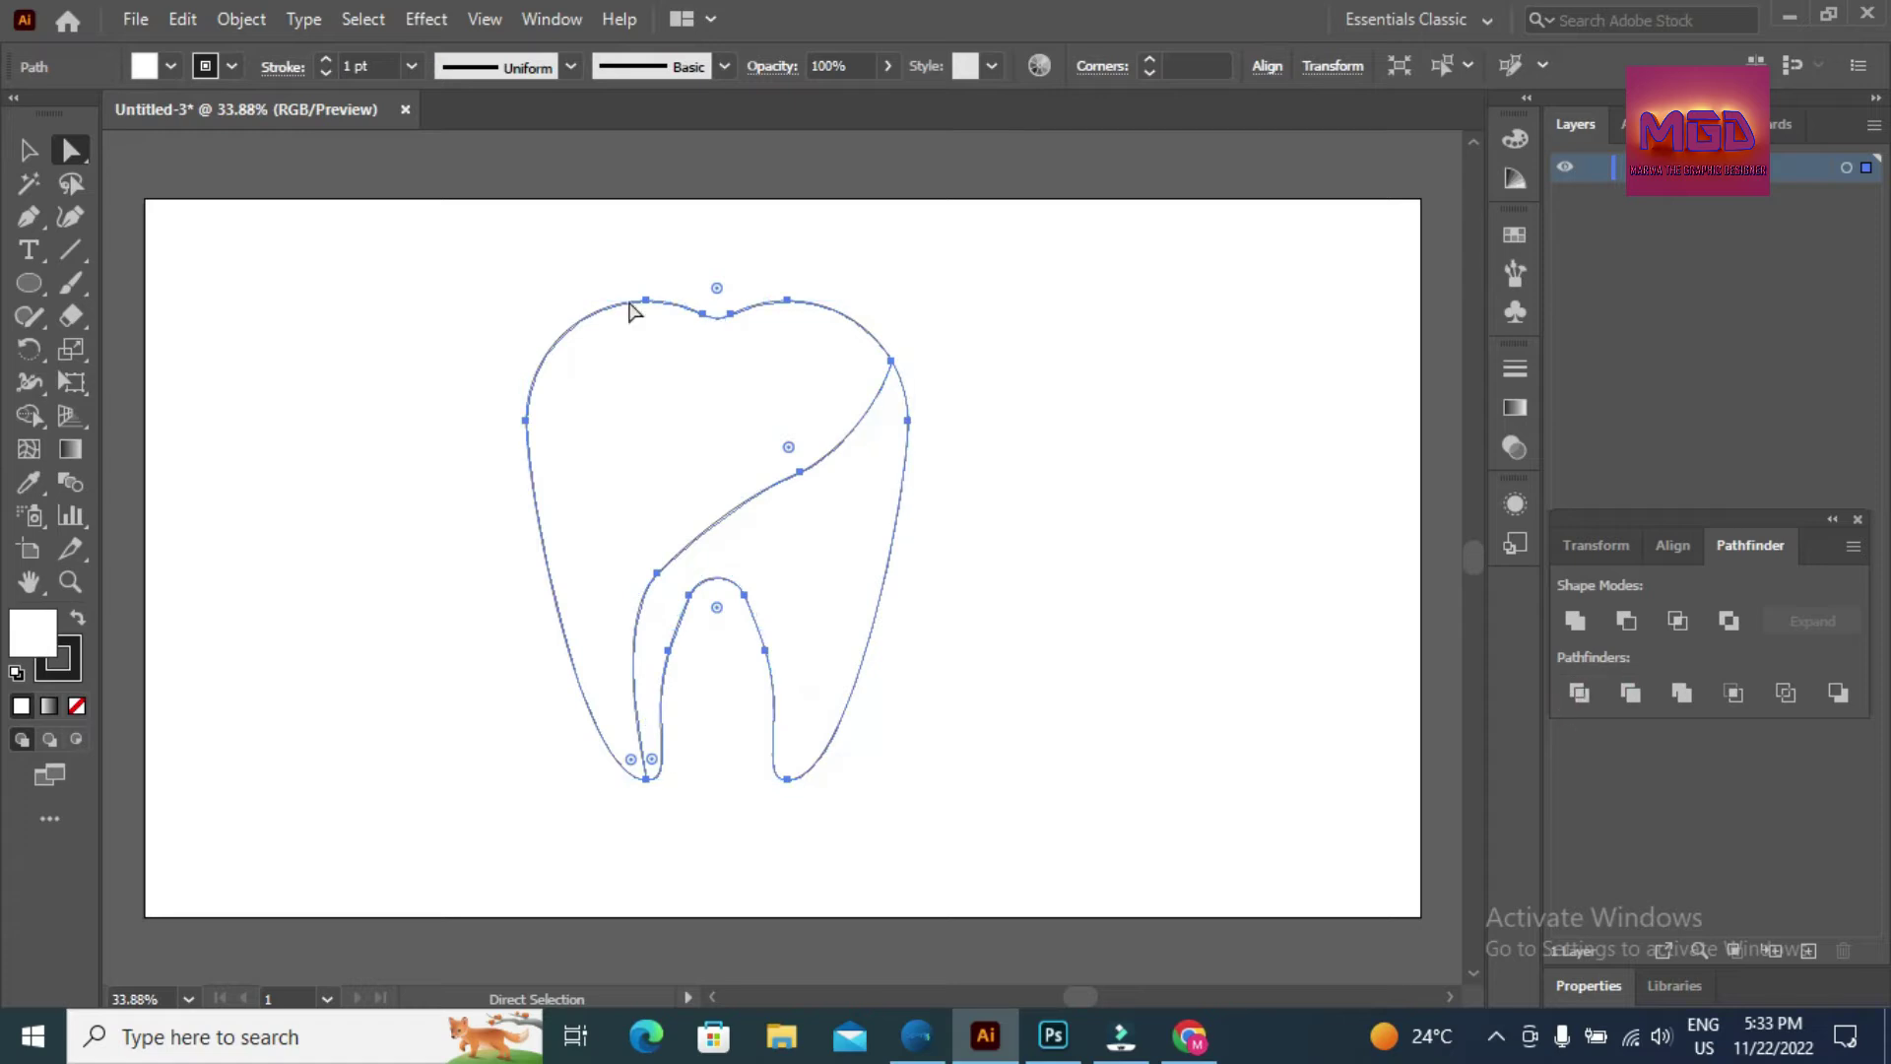
right_click(670, 397)
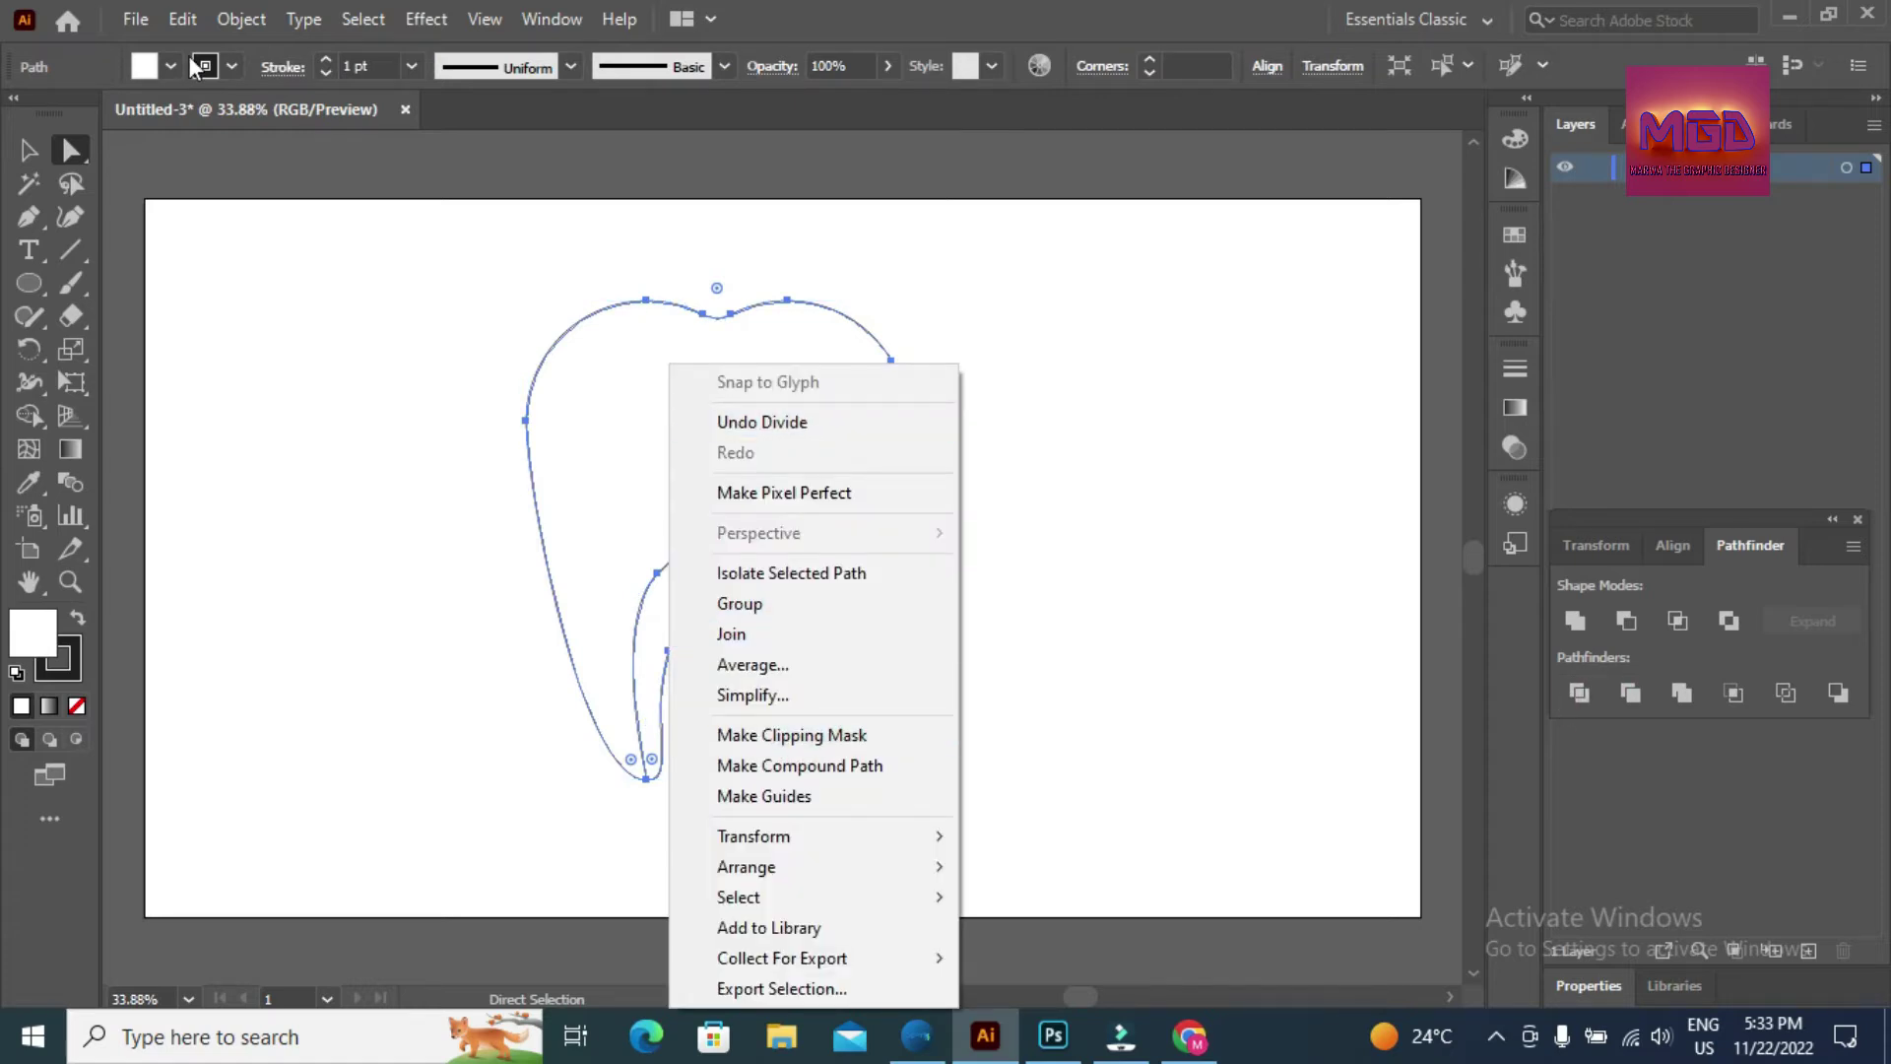
click(185, 22)
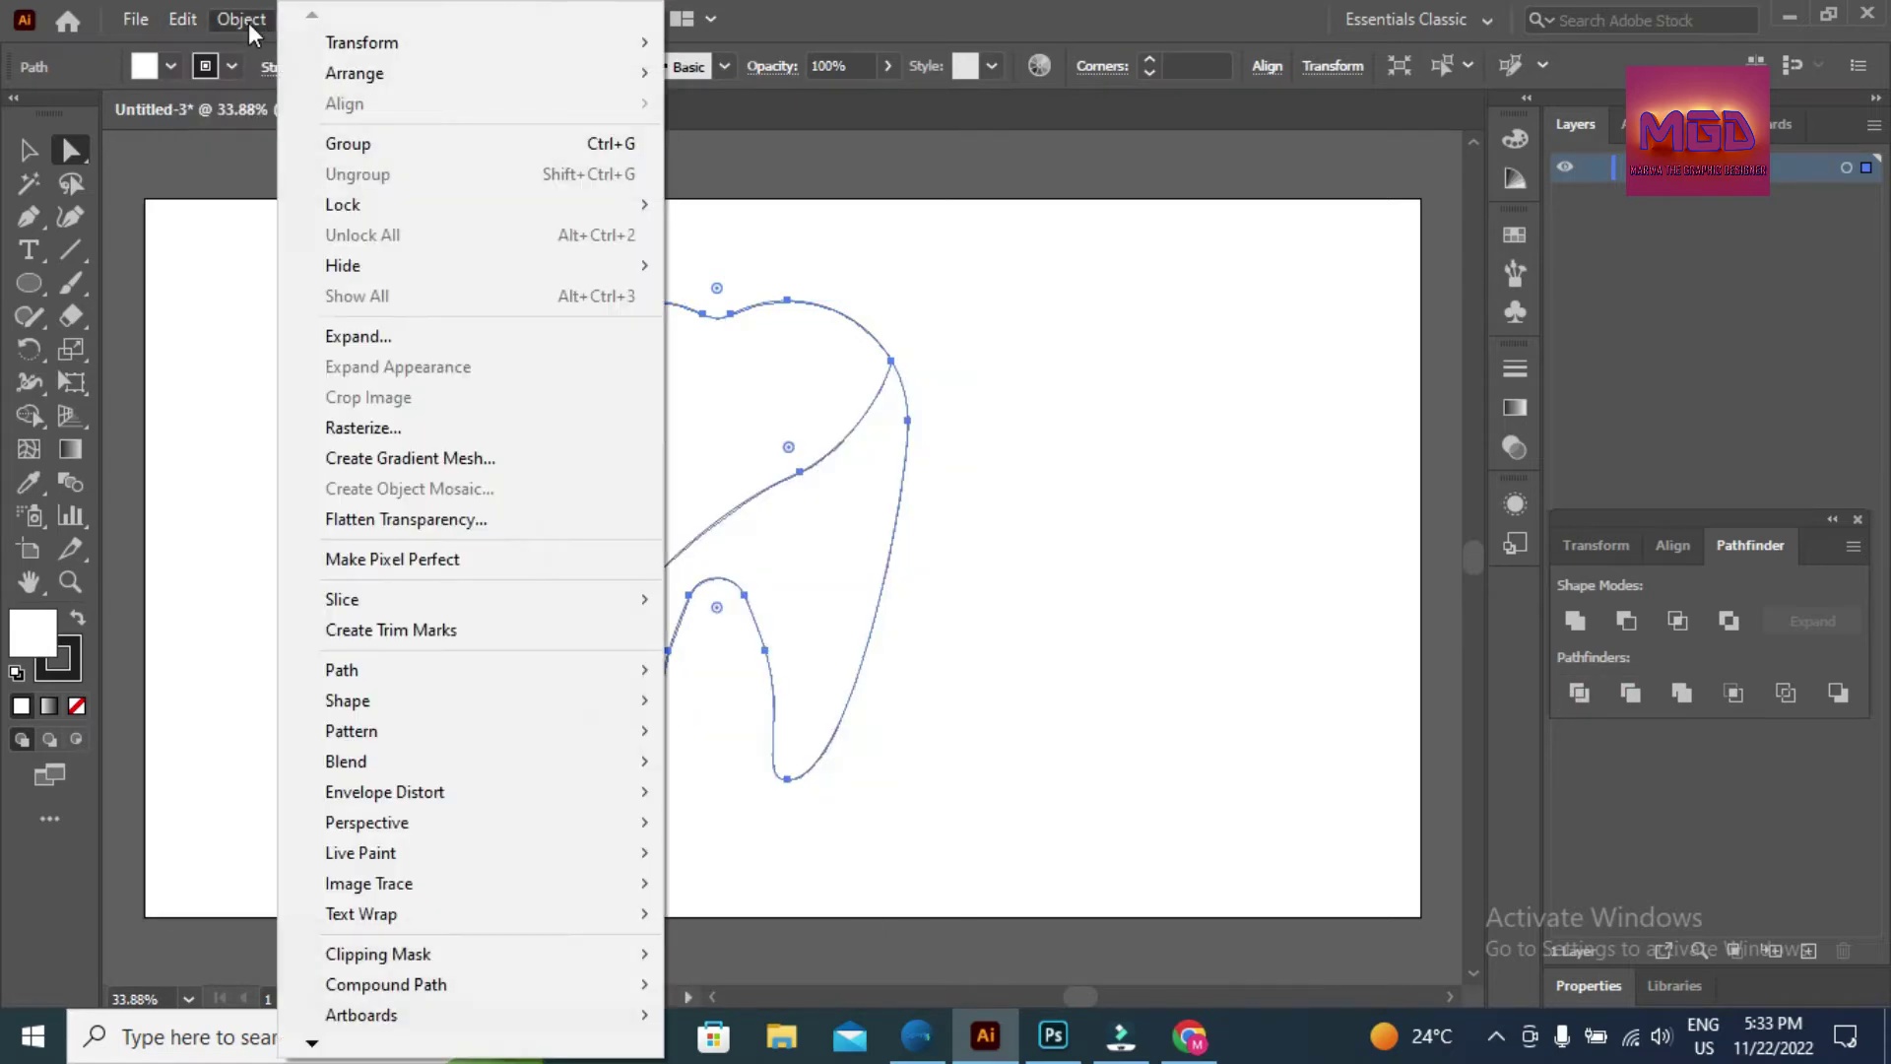
click(251, 400)
- Try pulling the upper-right anchor's curve handle upward, then undo it
click(893, 362)
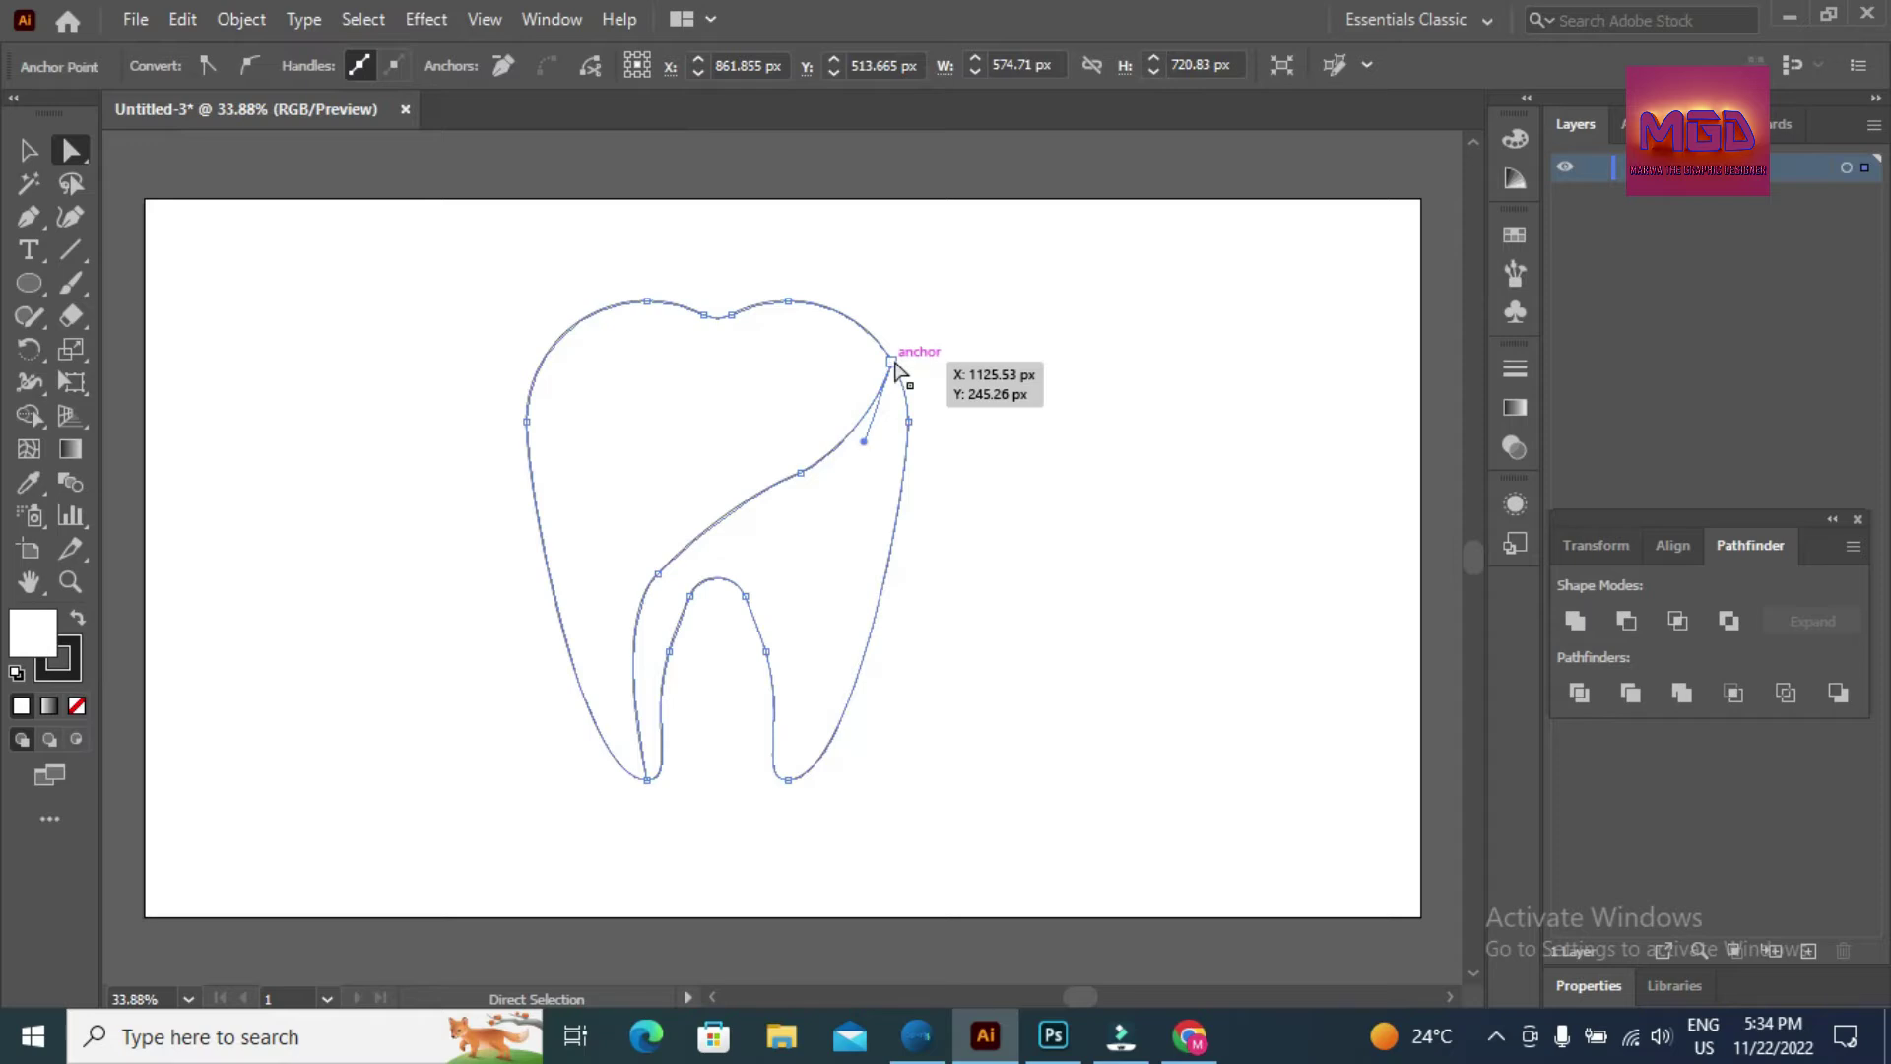
drag(865, 443, 893, 398)
click(937, 422)
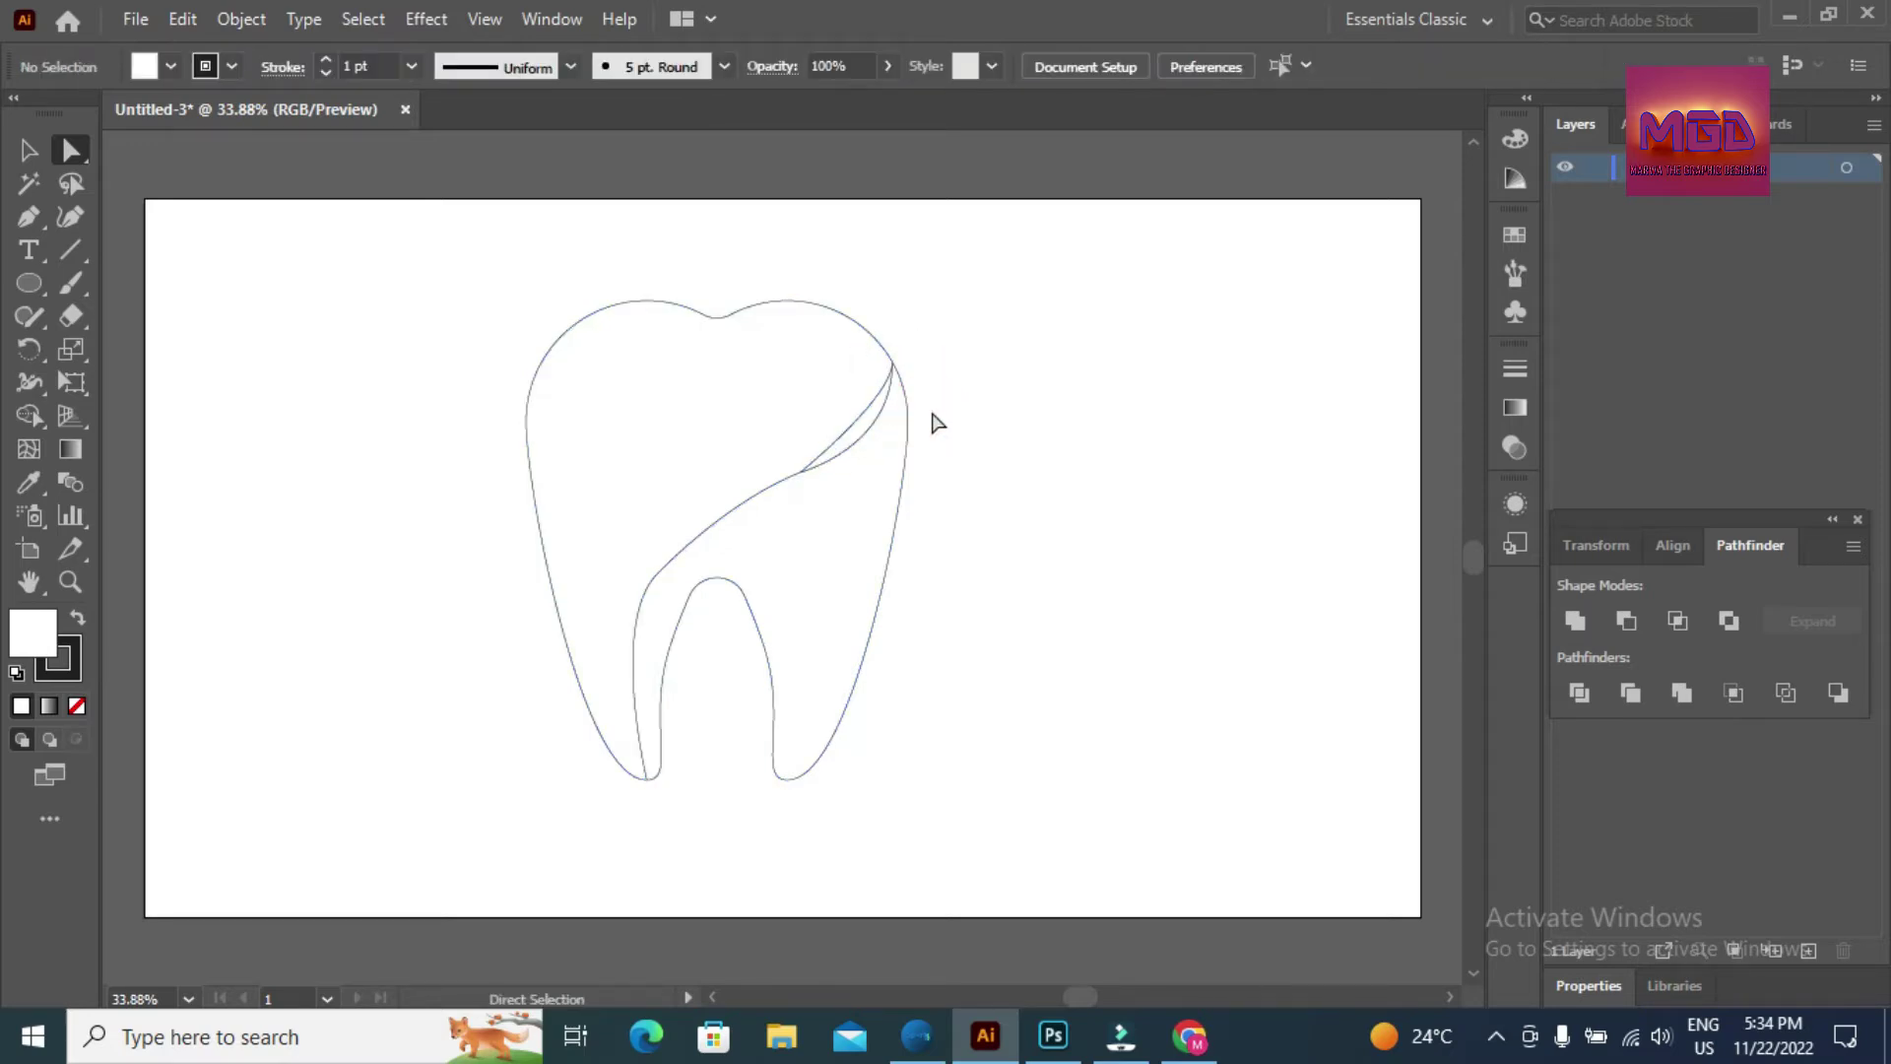
key(ctrl+z)
click(70, 582)
- Zoom in on the upper-right junction and average the anchor where the curves meet
click(897, 366)
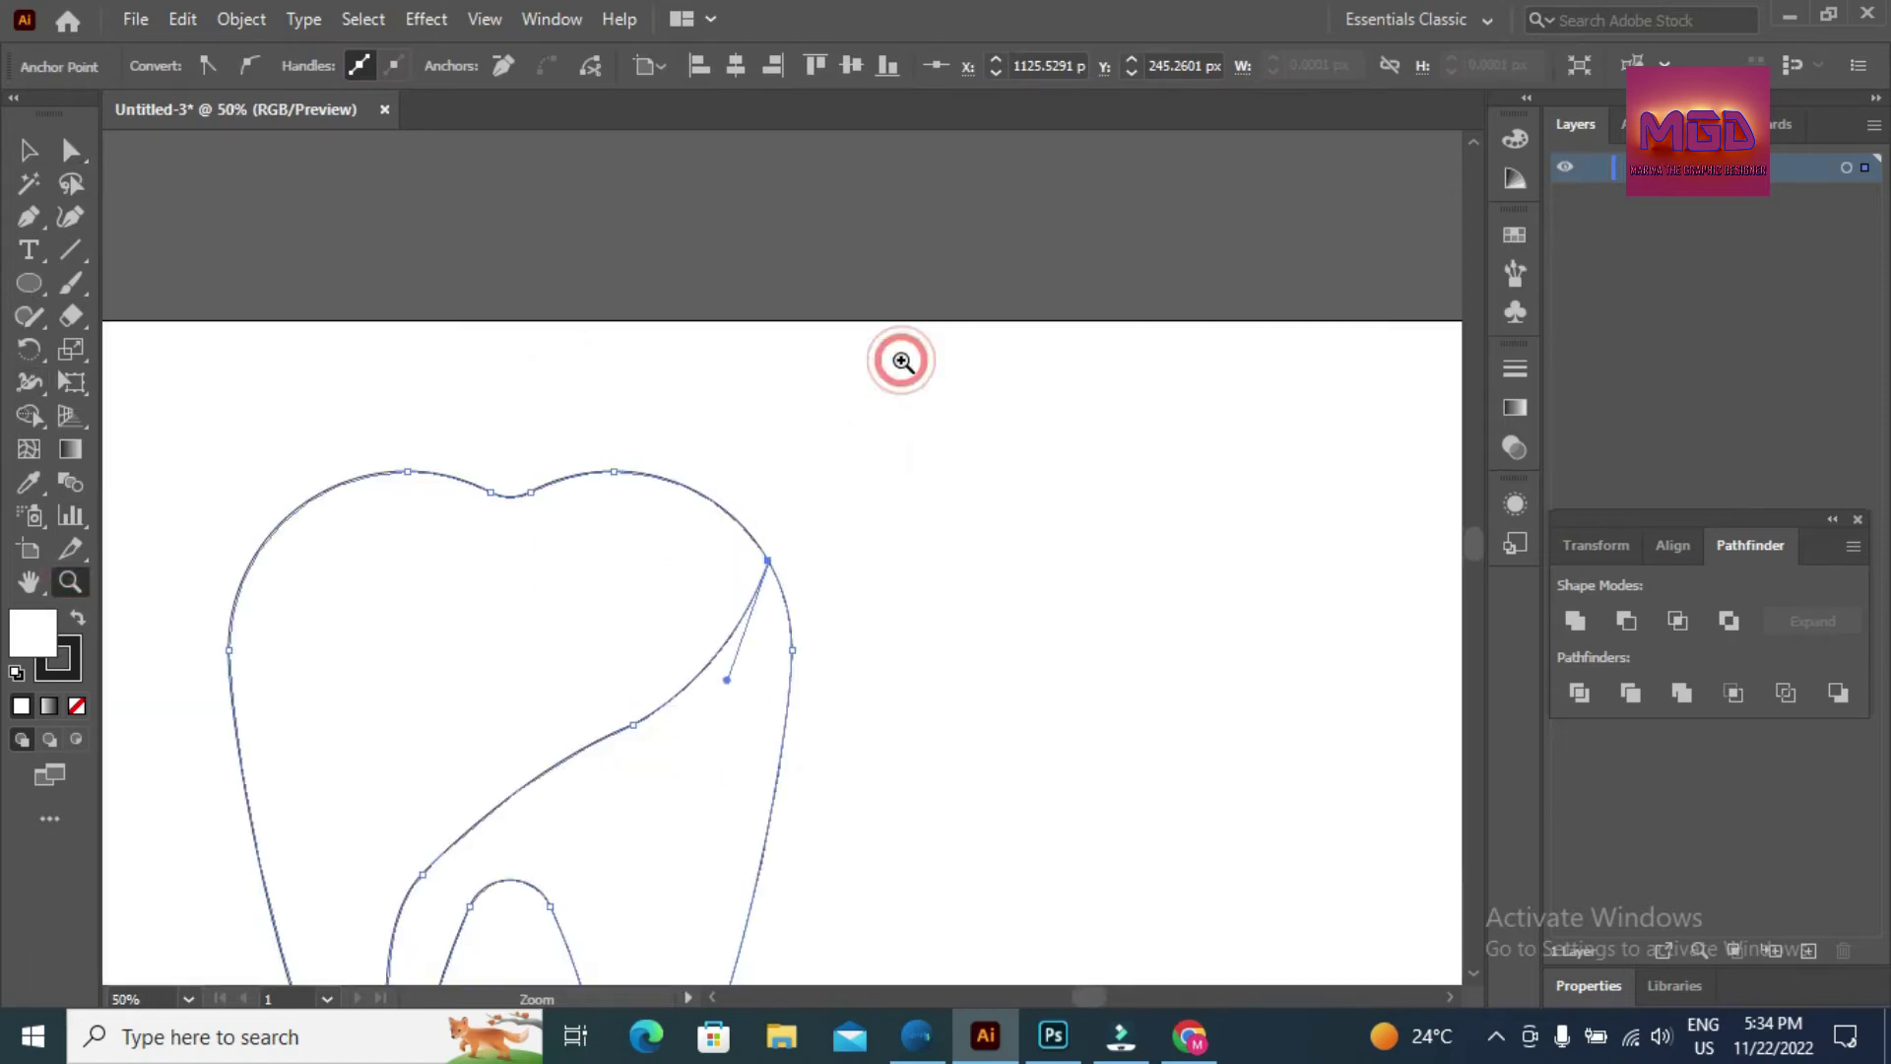
click(775, 557)
click(777, 574)
click(777, 574)
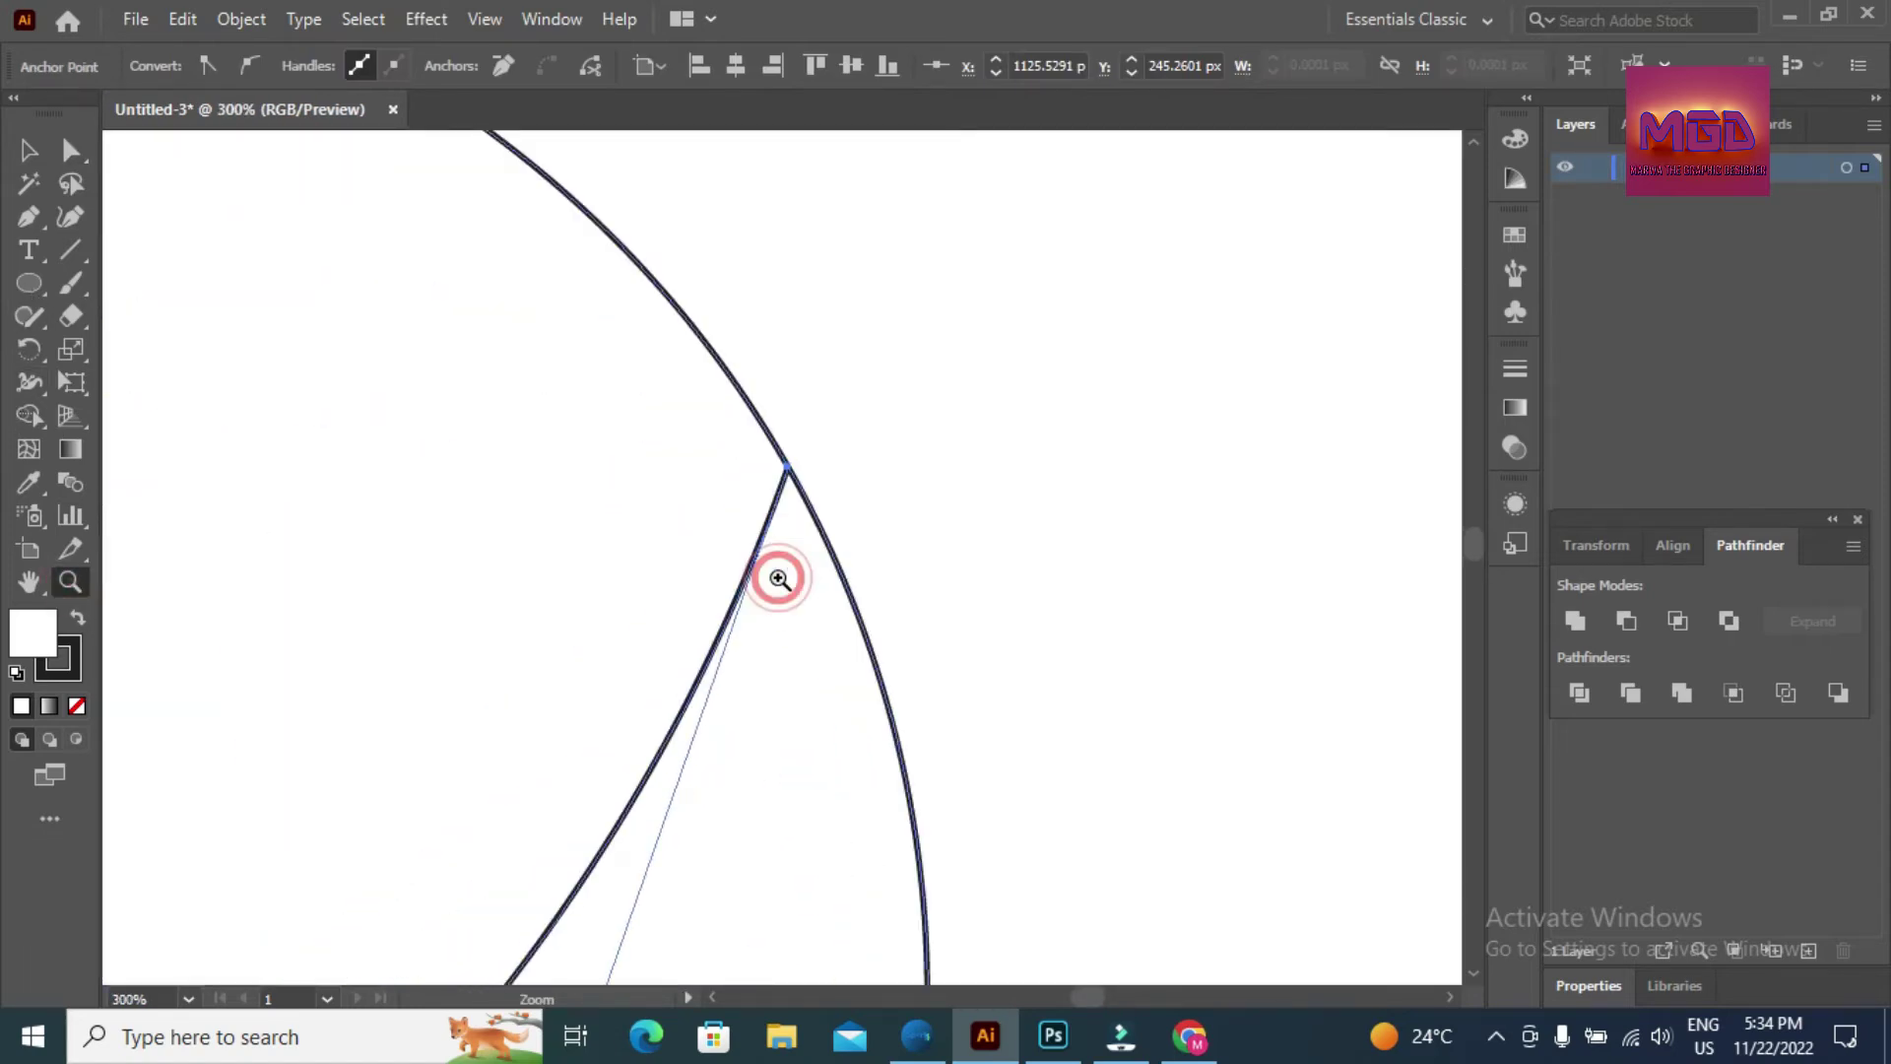
click(778, 578)
key(v)
click(1124, 333)
key(a)
mouse_move(739, 375)
mouse_down()
mouse_move(880, 472)
mouse_move(739, 384)
mouse_move(773, 431)
mouse_up()
right_click(798, 419)
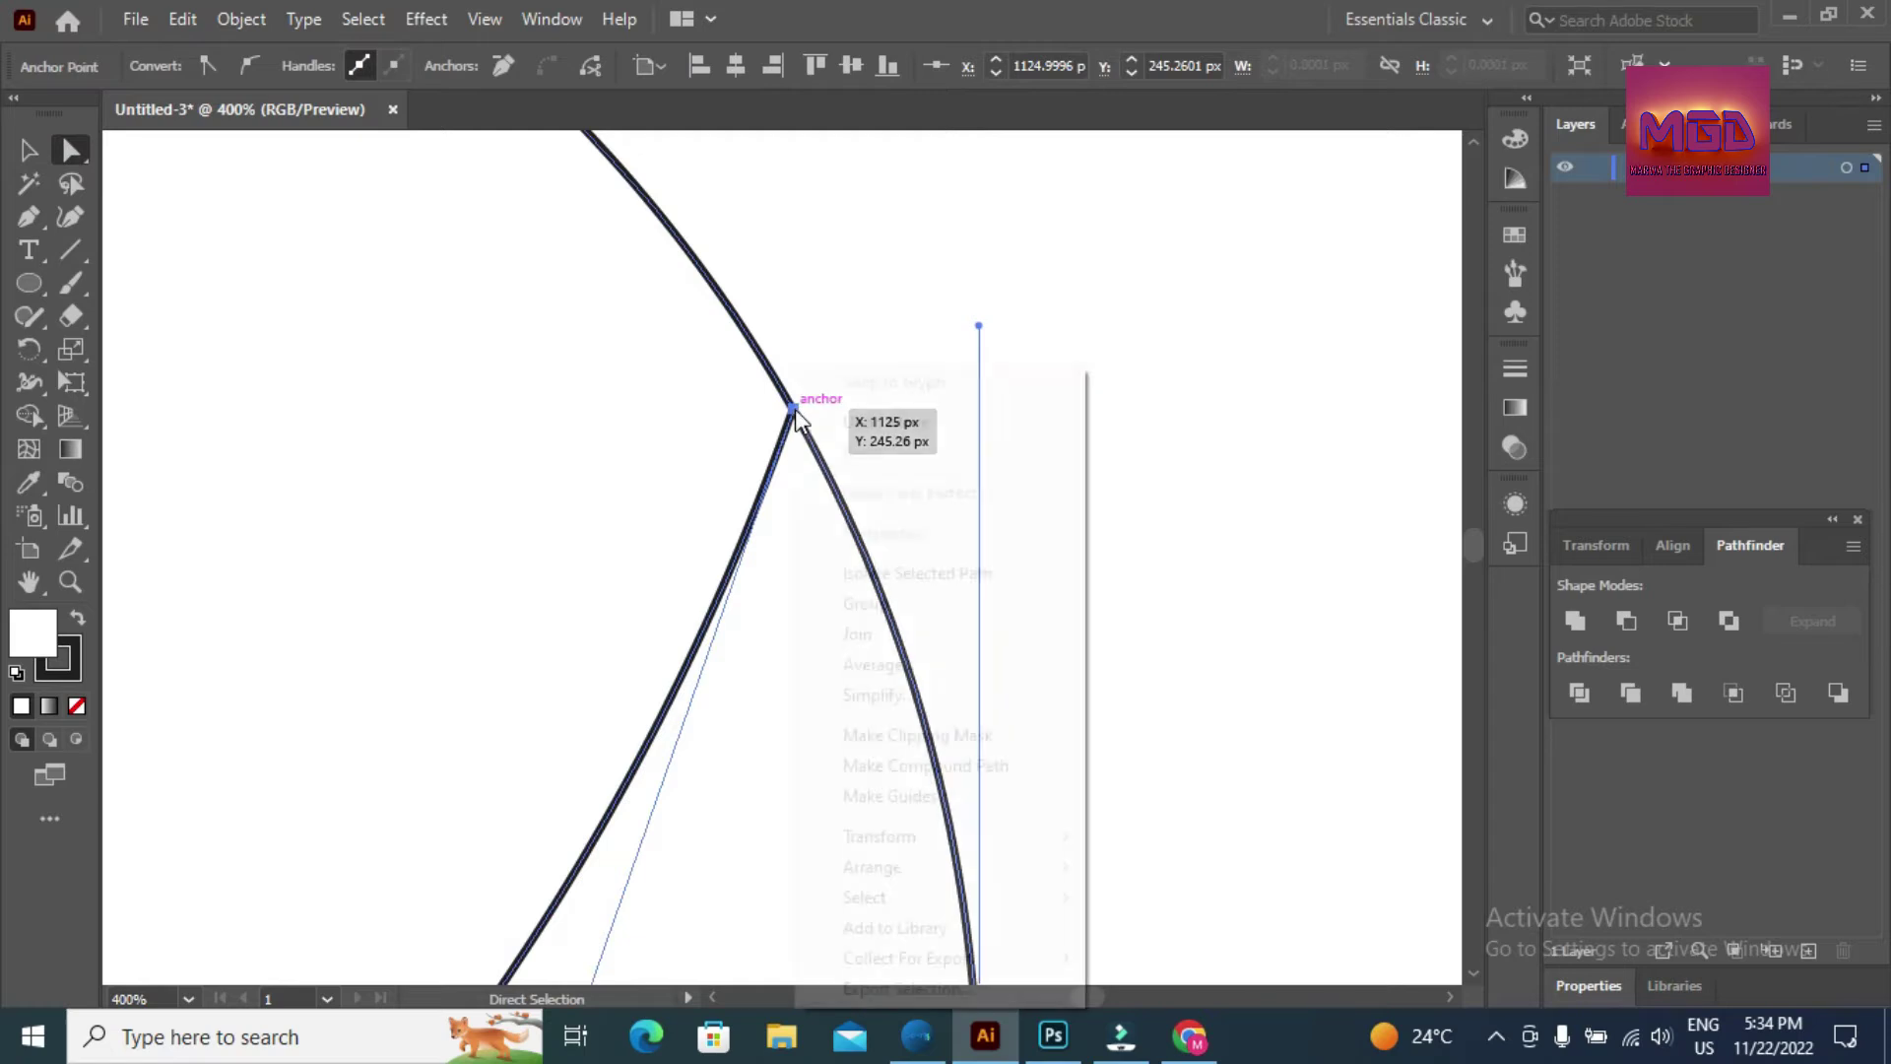
click(899, 669)
click(823, 416)
- Nudge the junction anchor up, then average the overlapping junction anchors into one point
click(792, 418)
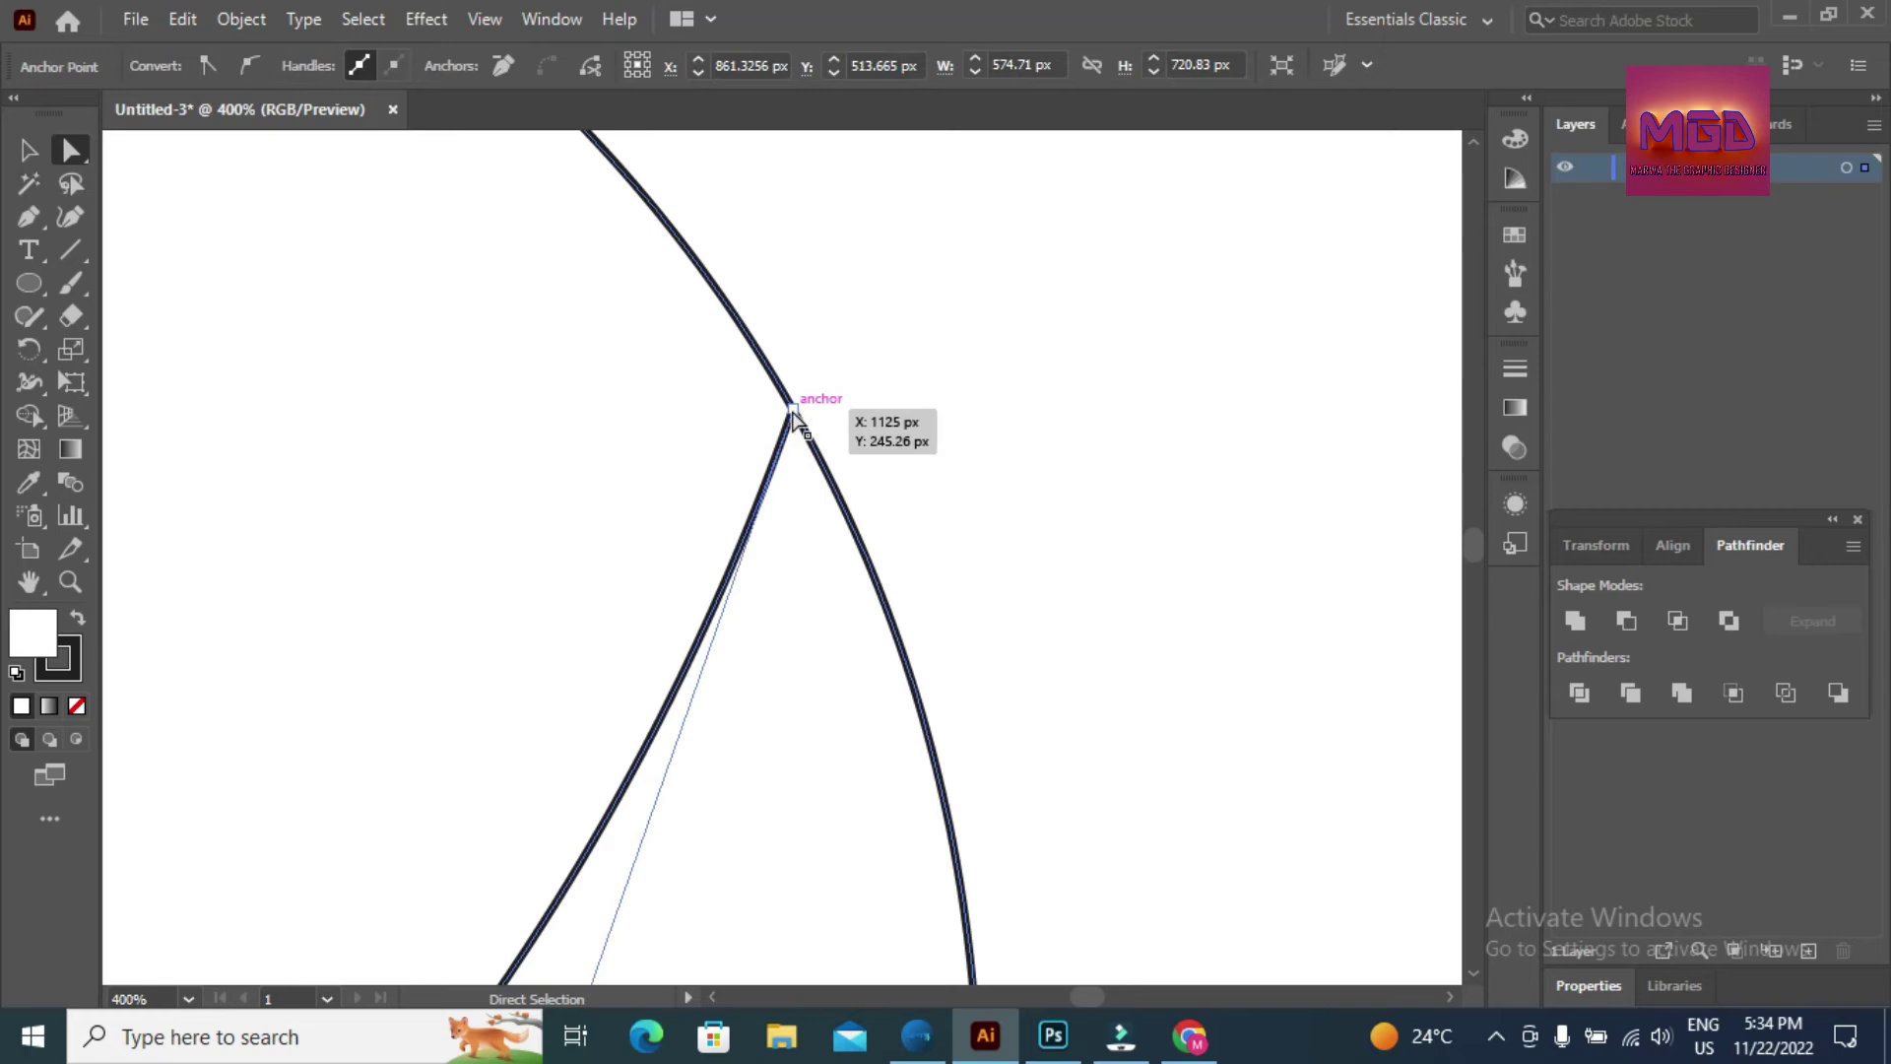
drag(793, 417, 795, 410)
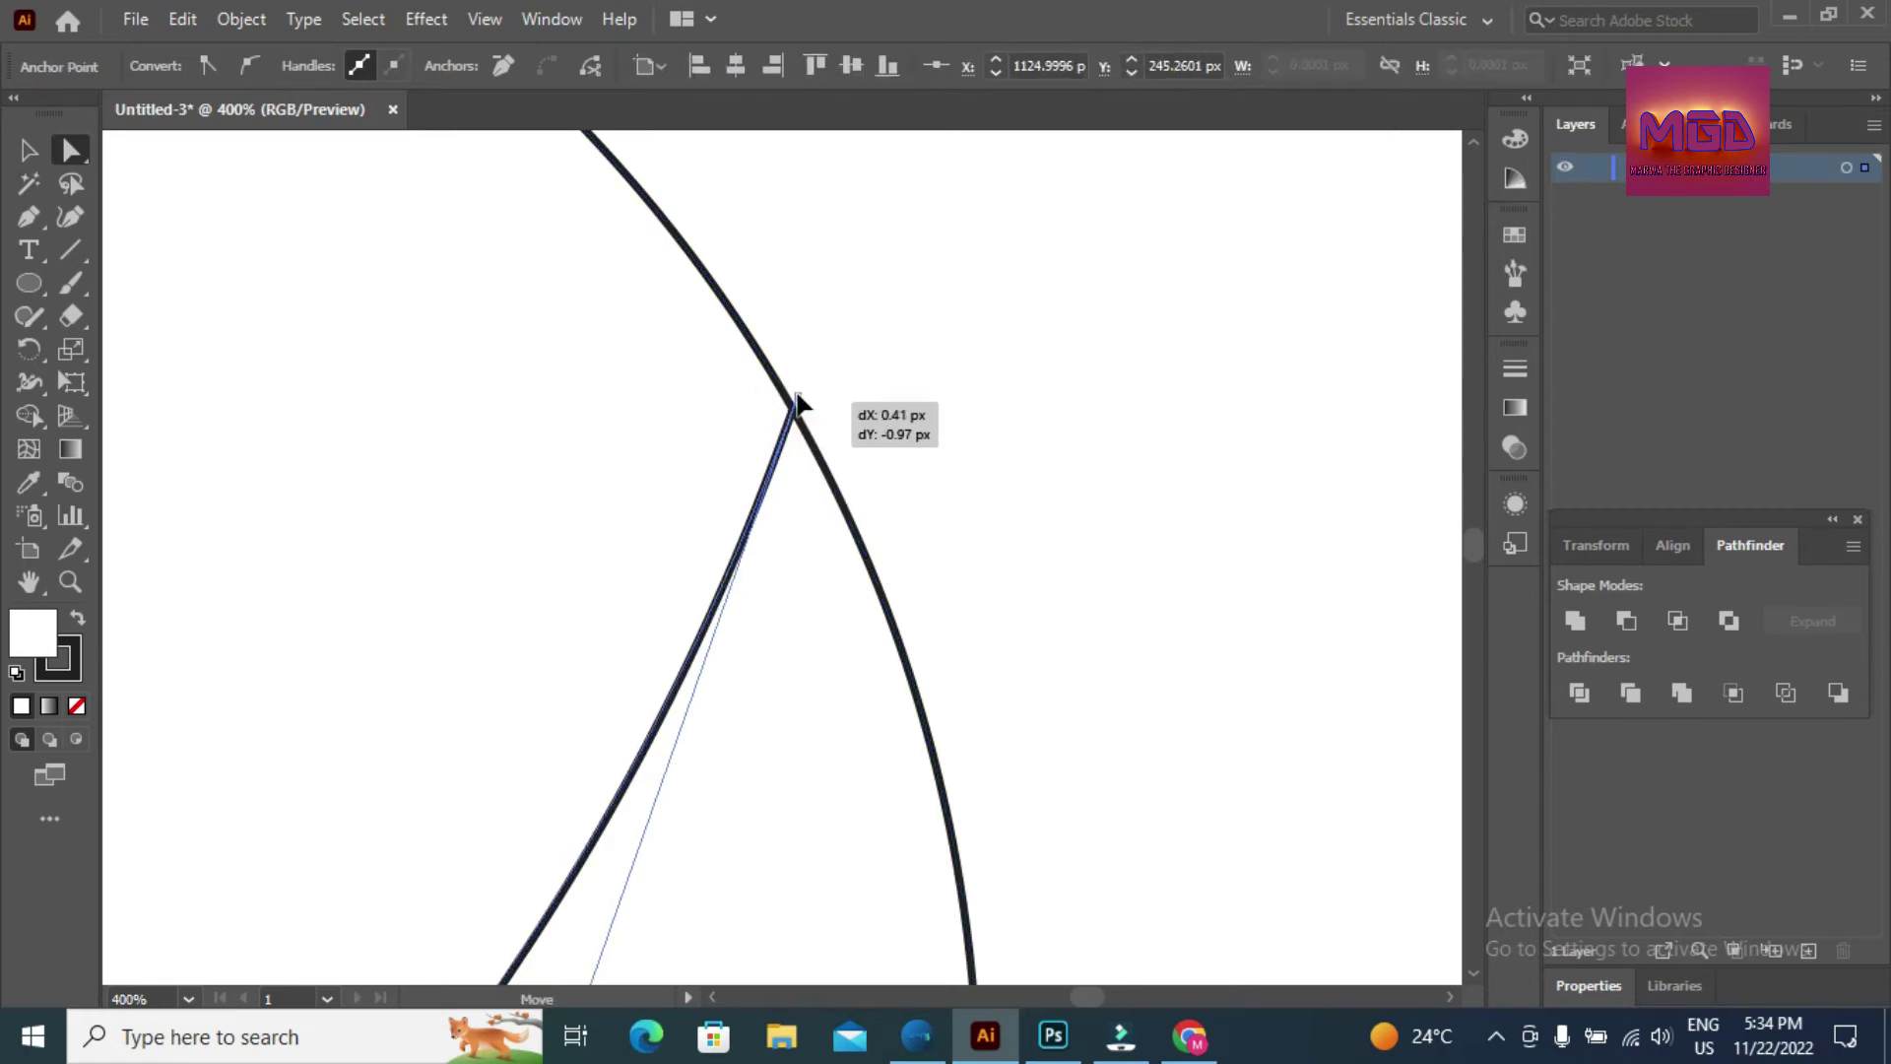
click(901, 340)
mouse_move(849, 338)
mouse_down()
mouse_move(749, 497)
mouse_move(770, 441)
mouse_up()
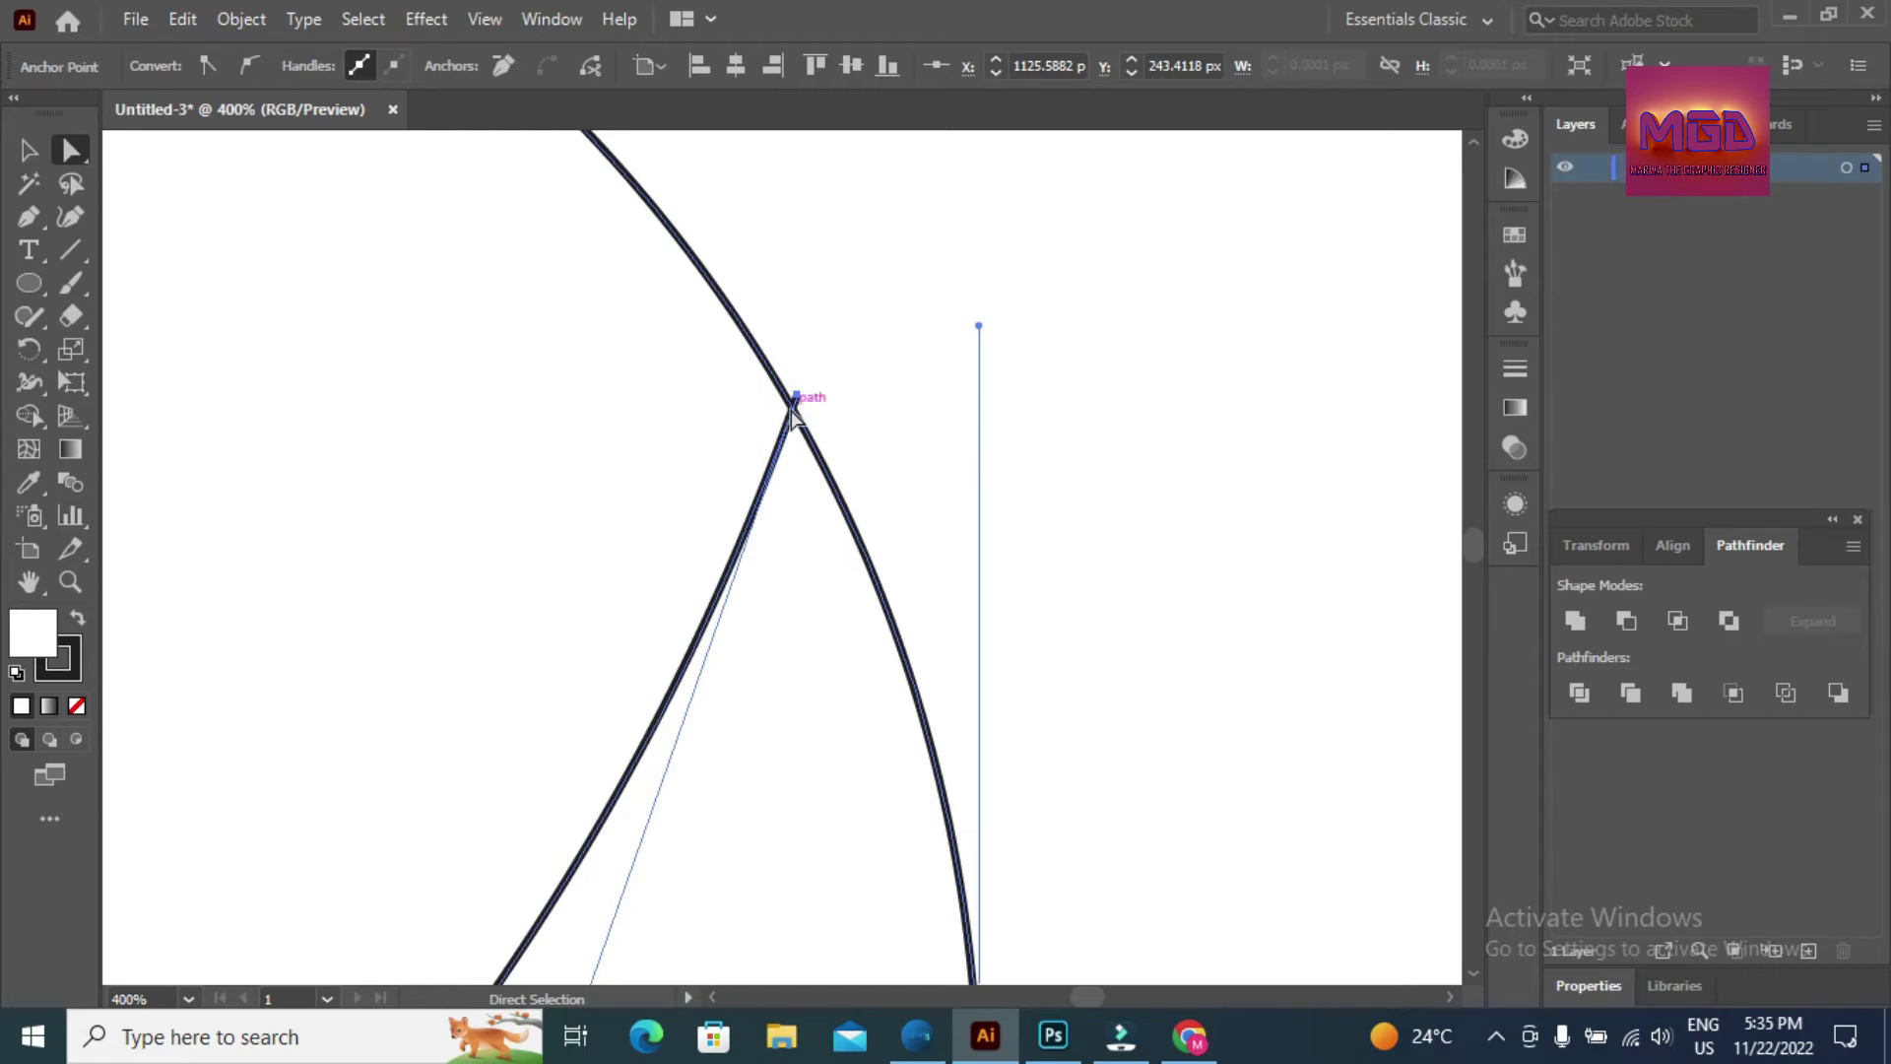
right_click(791, 405)
key(Escape)
right_click(793, 409)
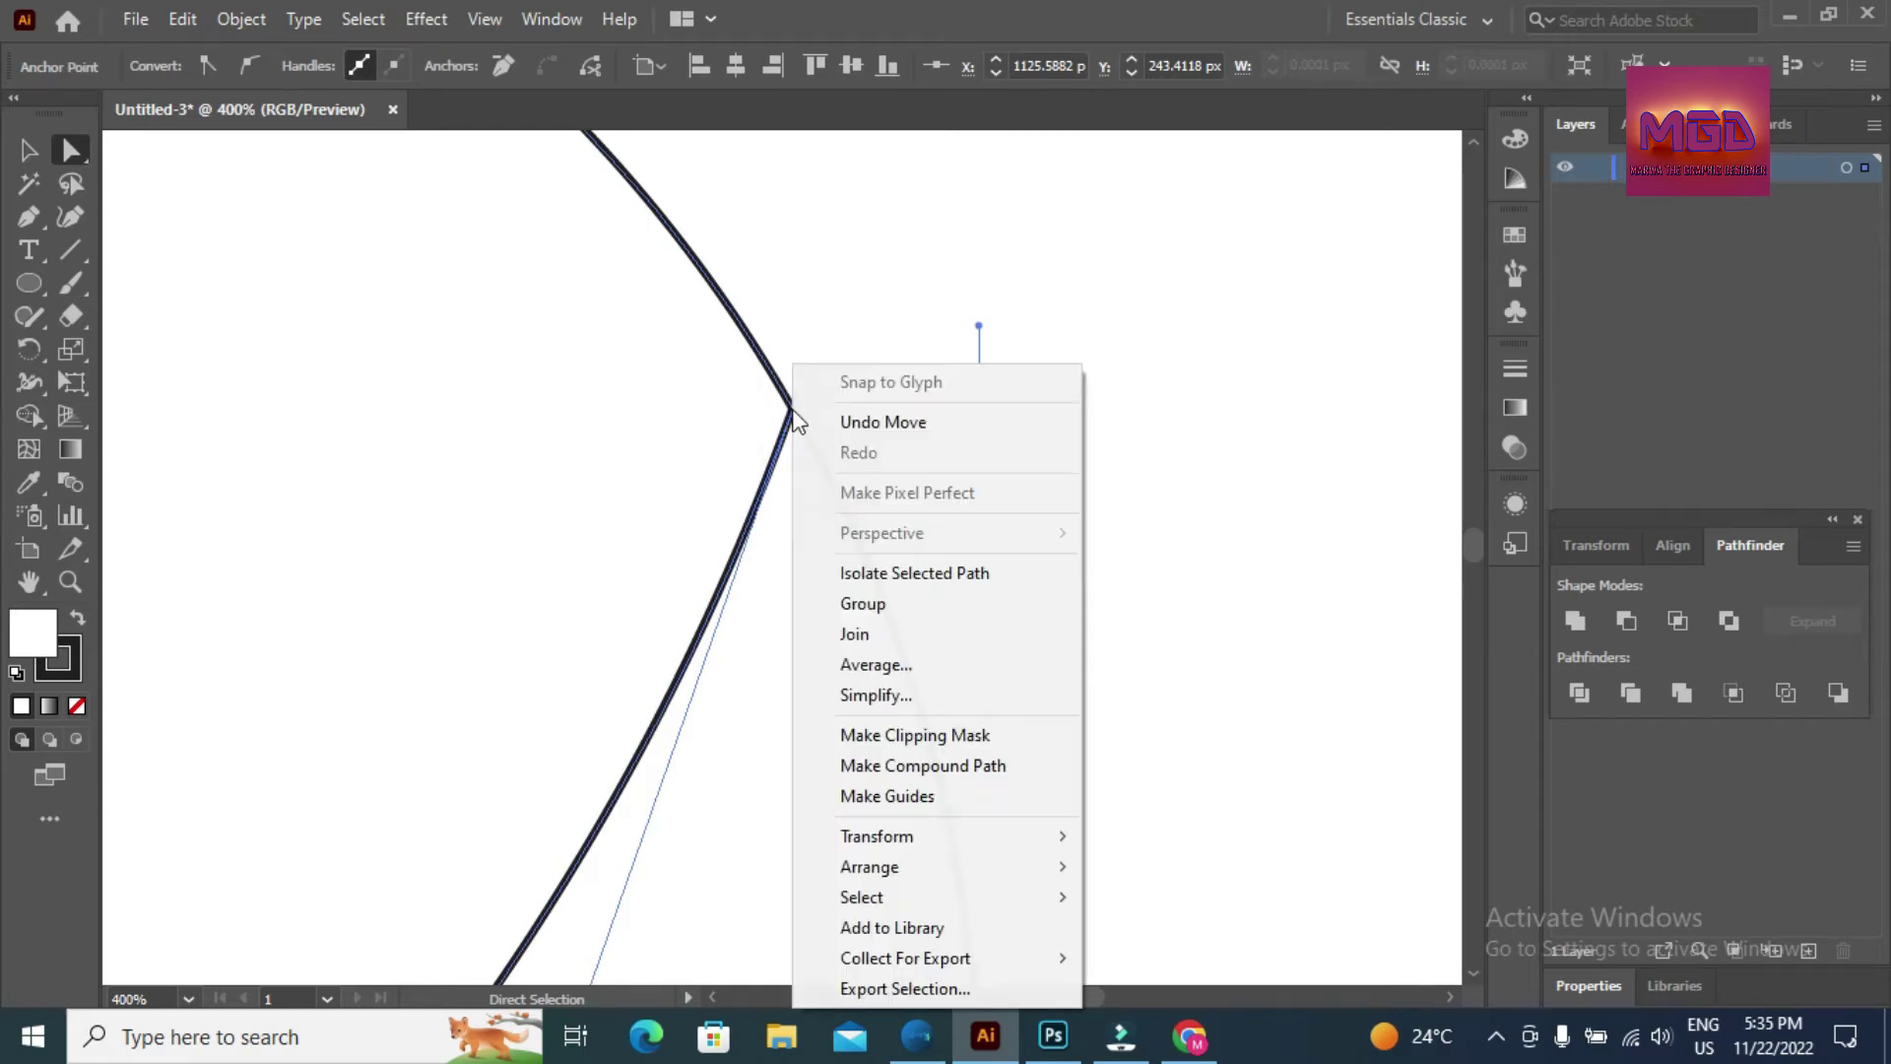
click(908, 665)
- Zoom back out to view the whole tooth
click(70, 582)
alt+click(919, 569)
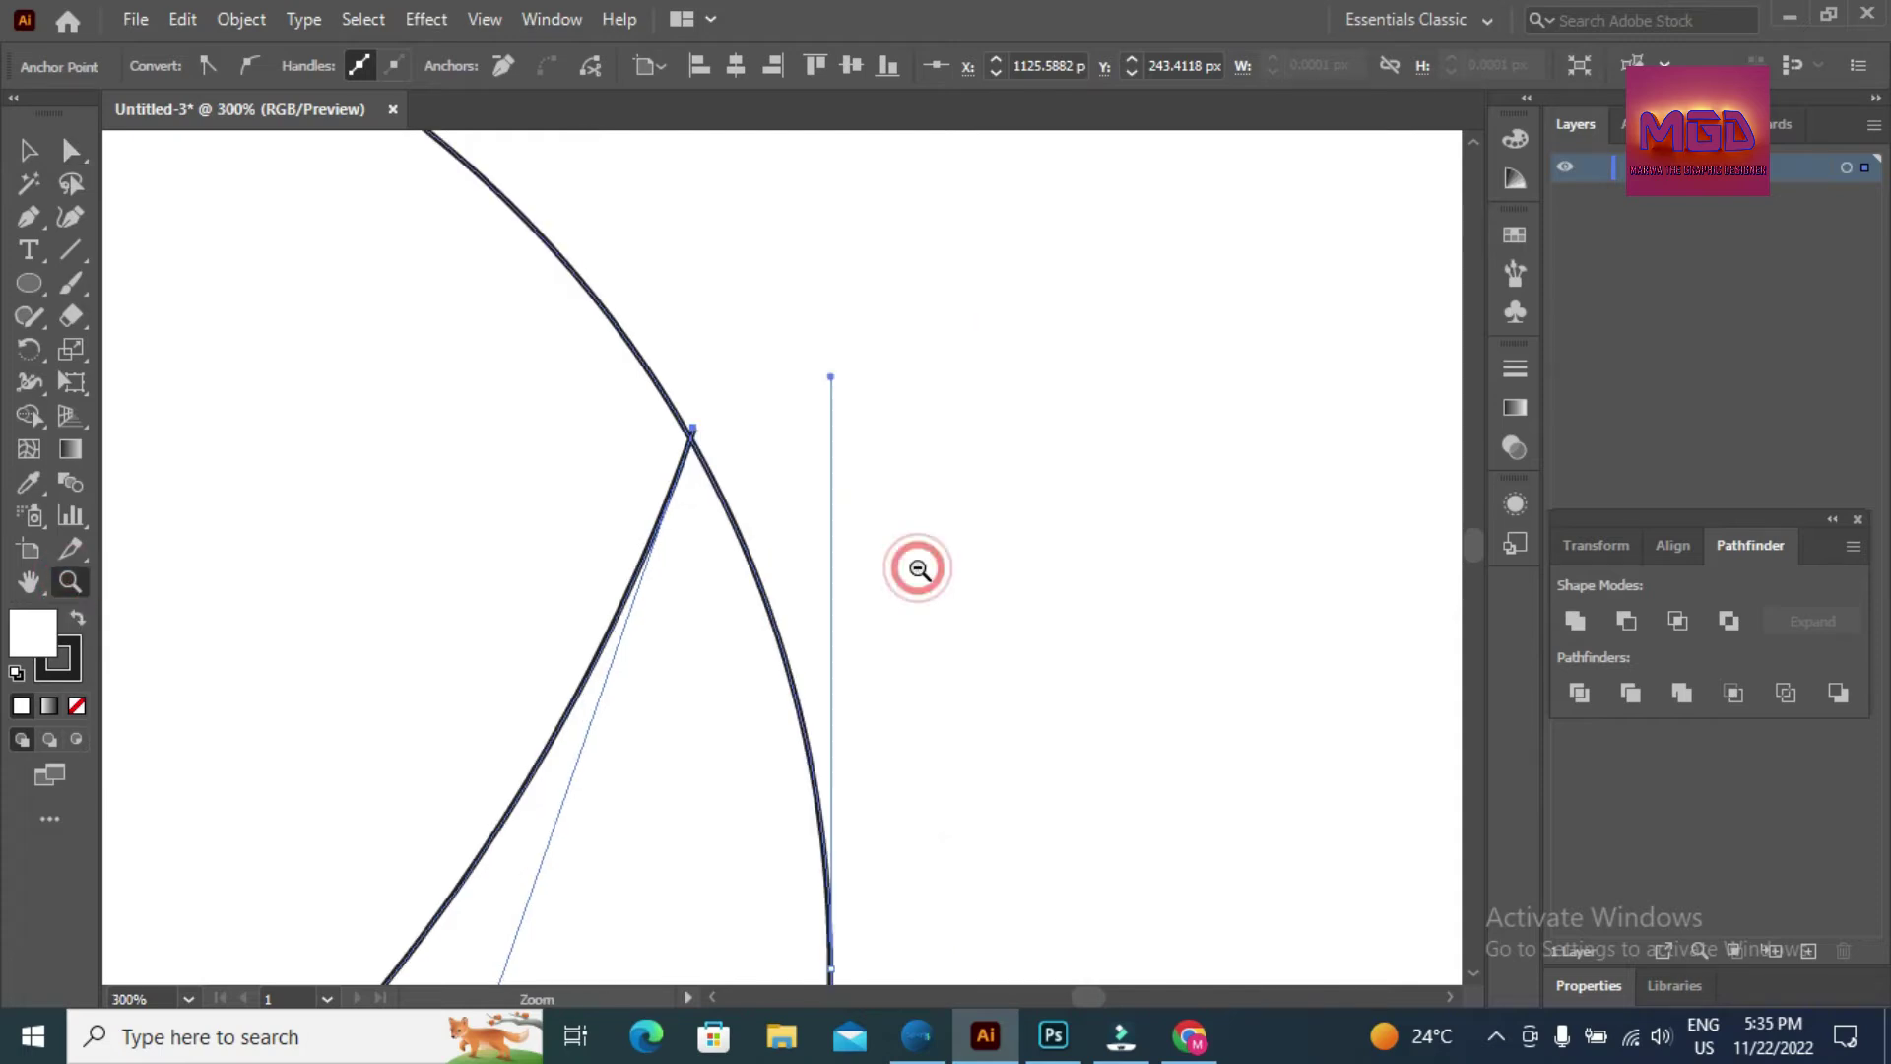
alt+click(549, 549)
alt+click(550, 553)
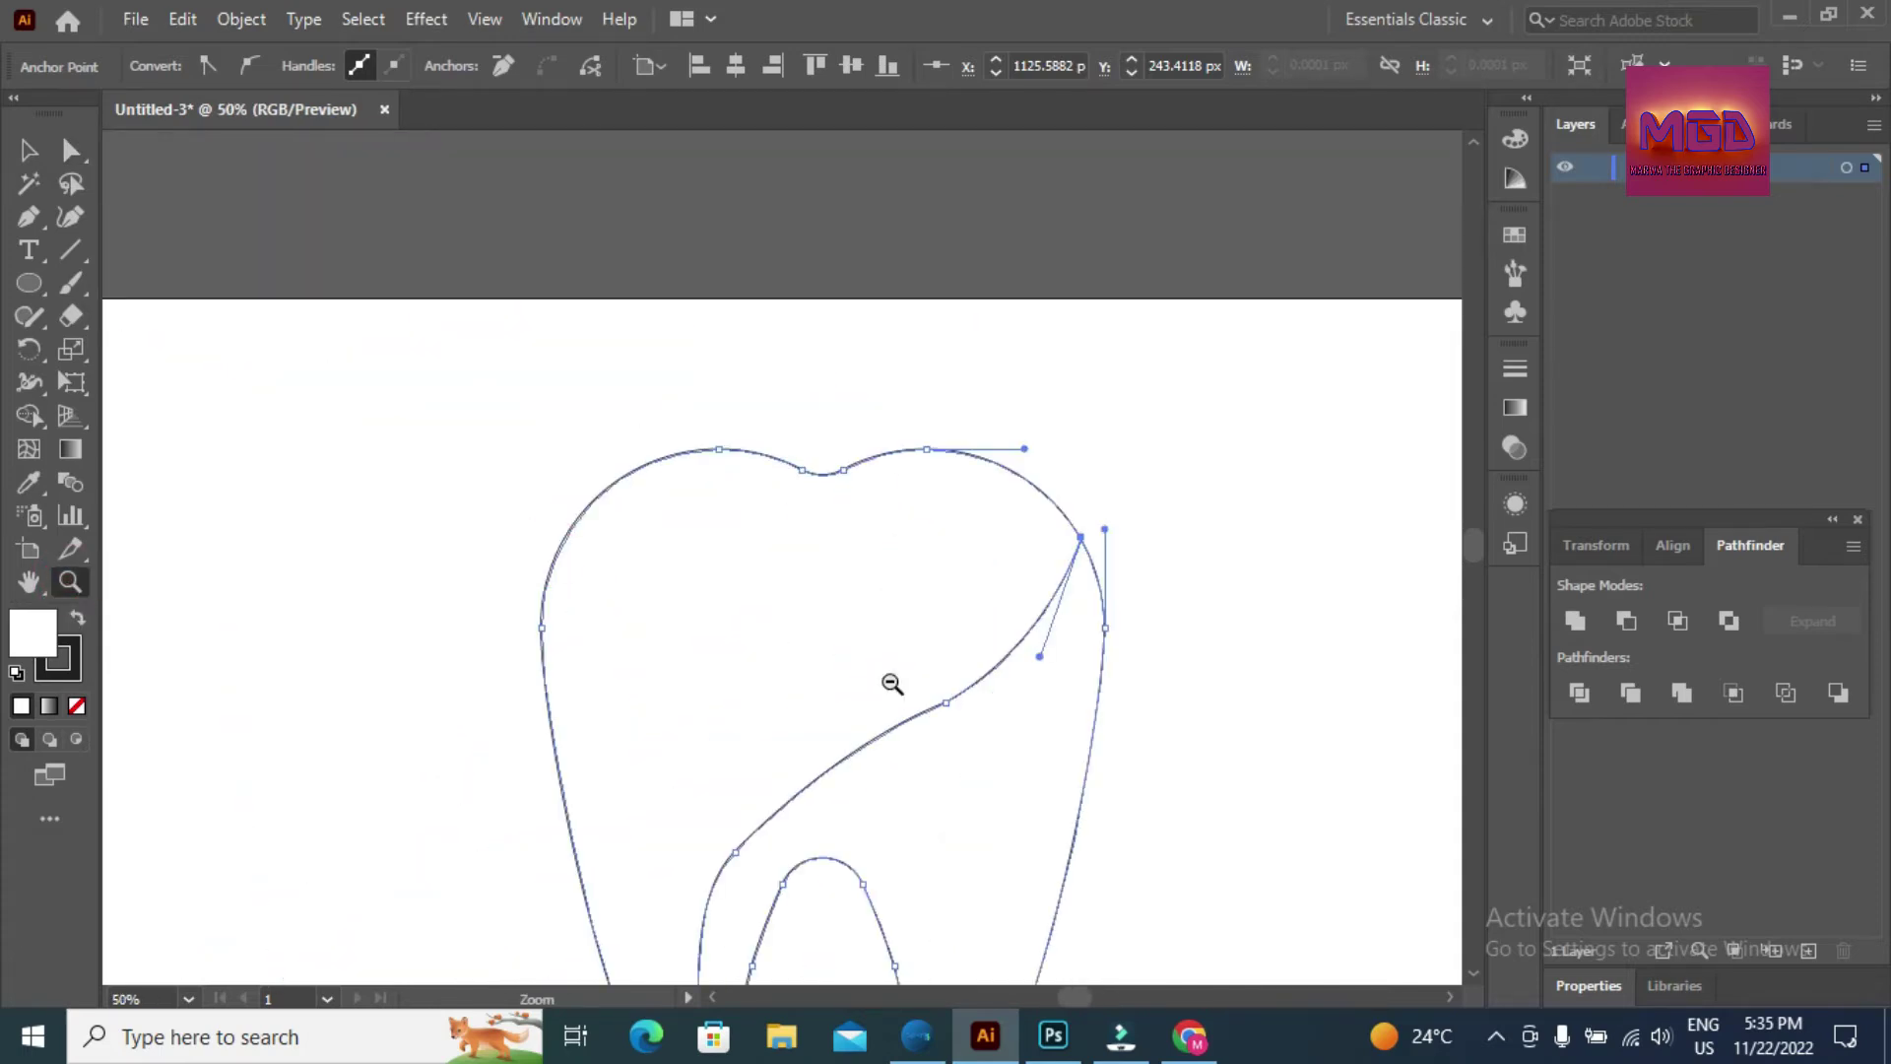
alt+click(943, 646)
drag(1474, 550, 1477, 573)
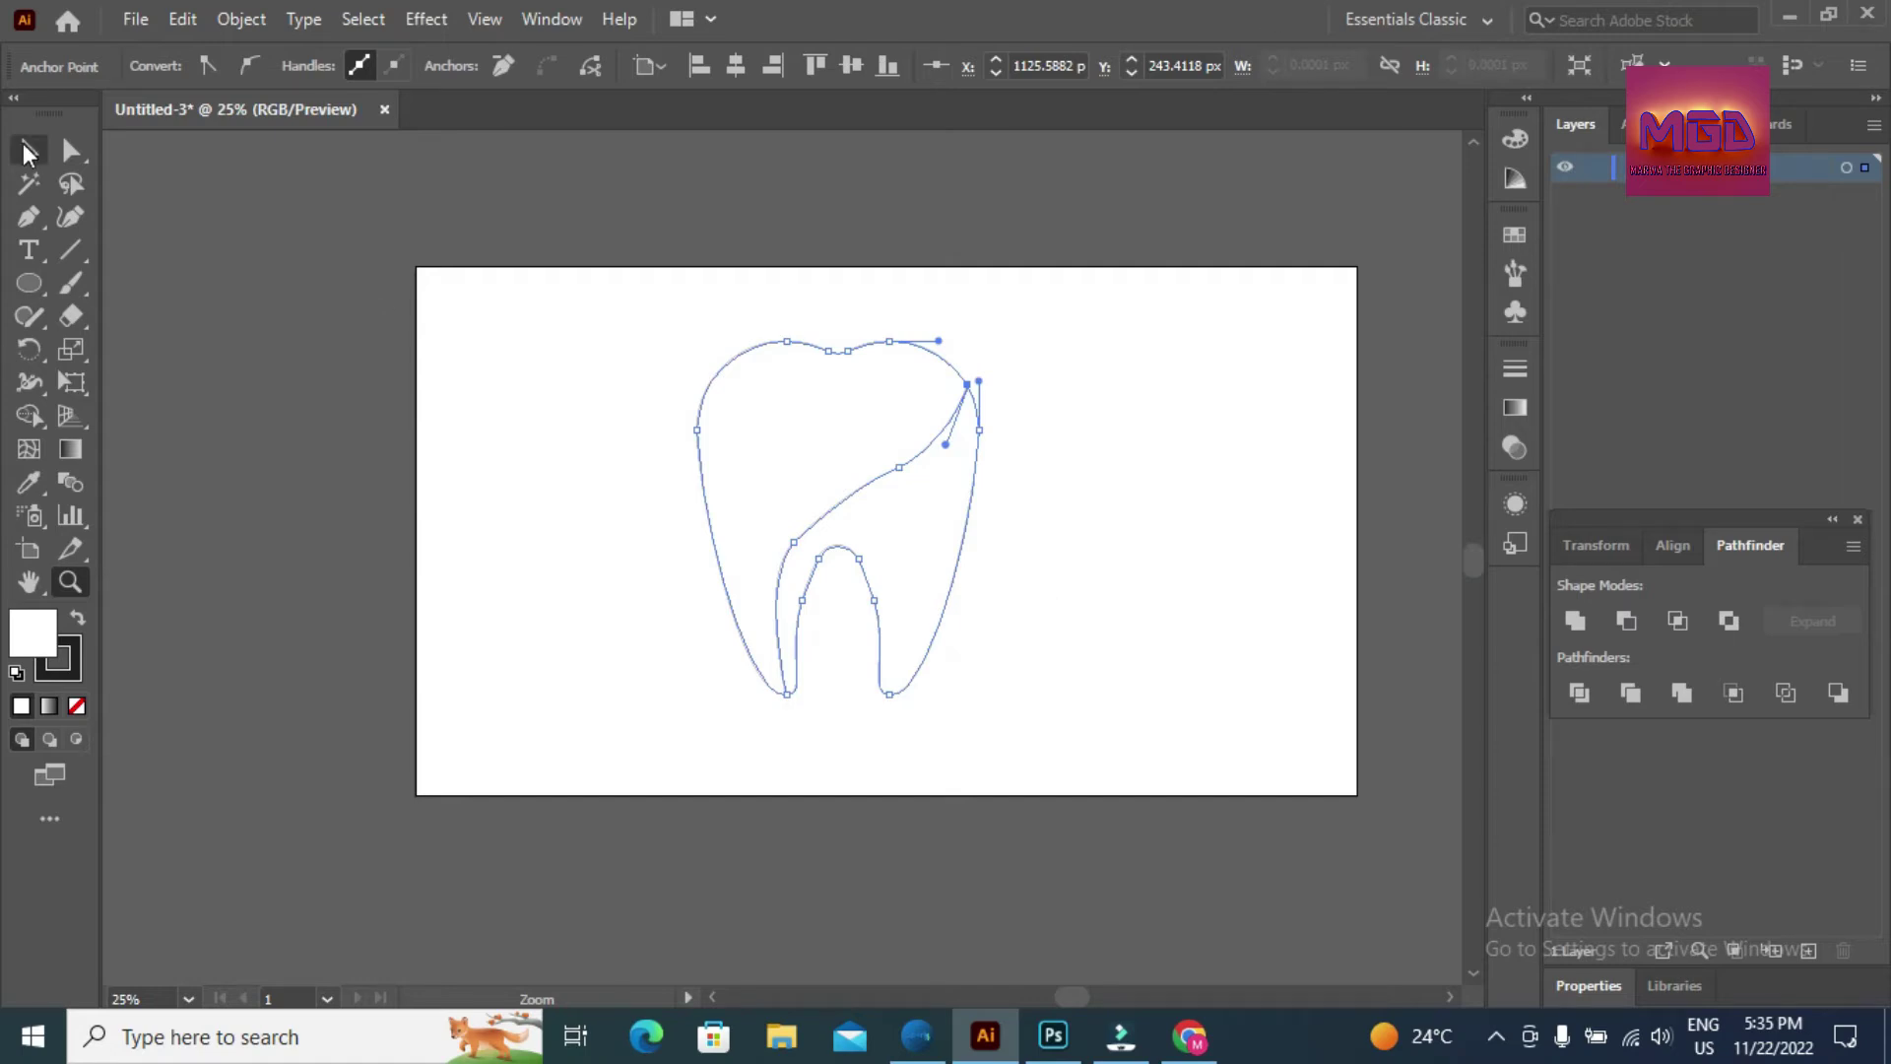
- Divide the selected tooth paths with Pathfinder and ungroup the pieces
key(v)
drag(530, 286, 1142, 711)
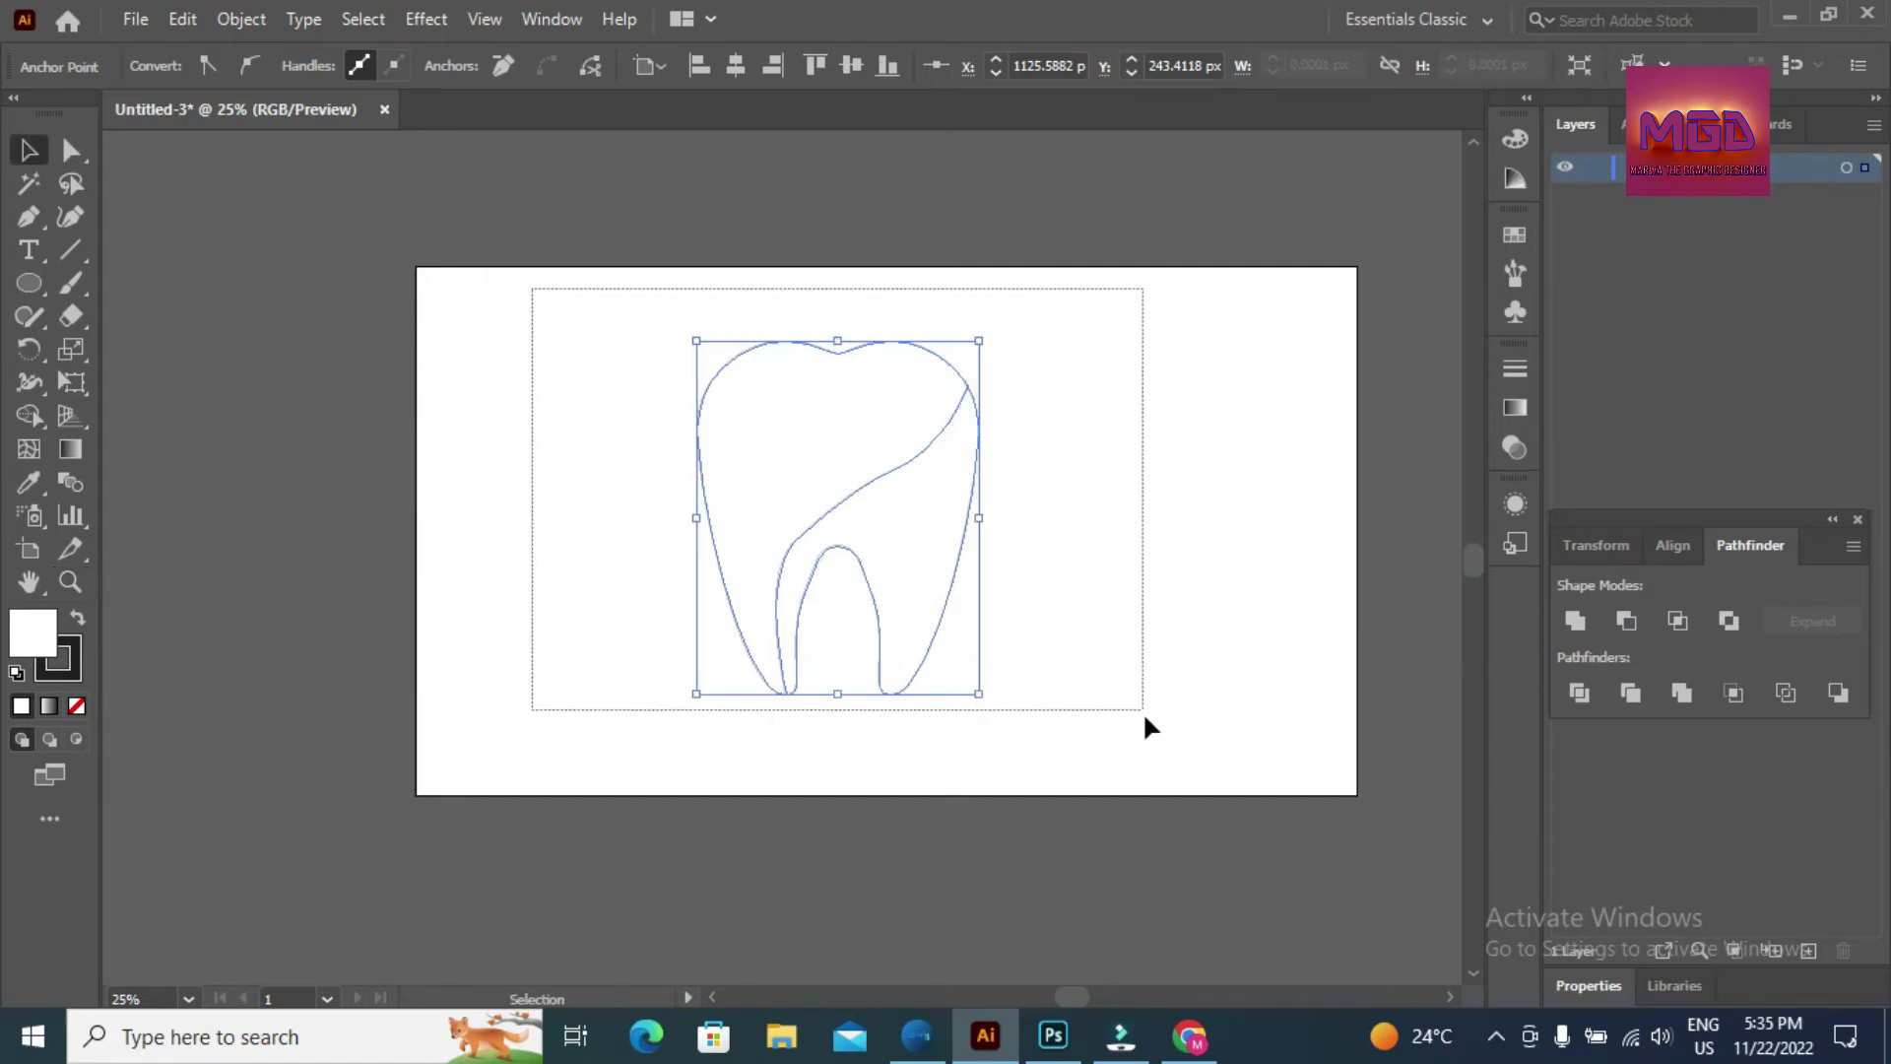
click(1588, 690)
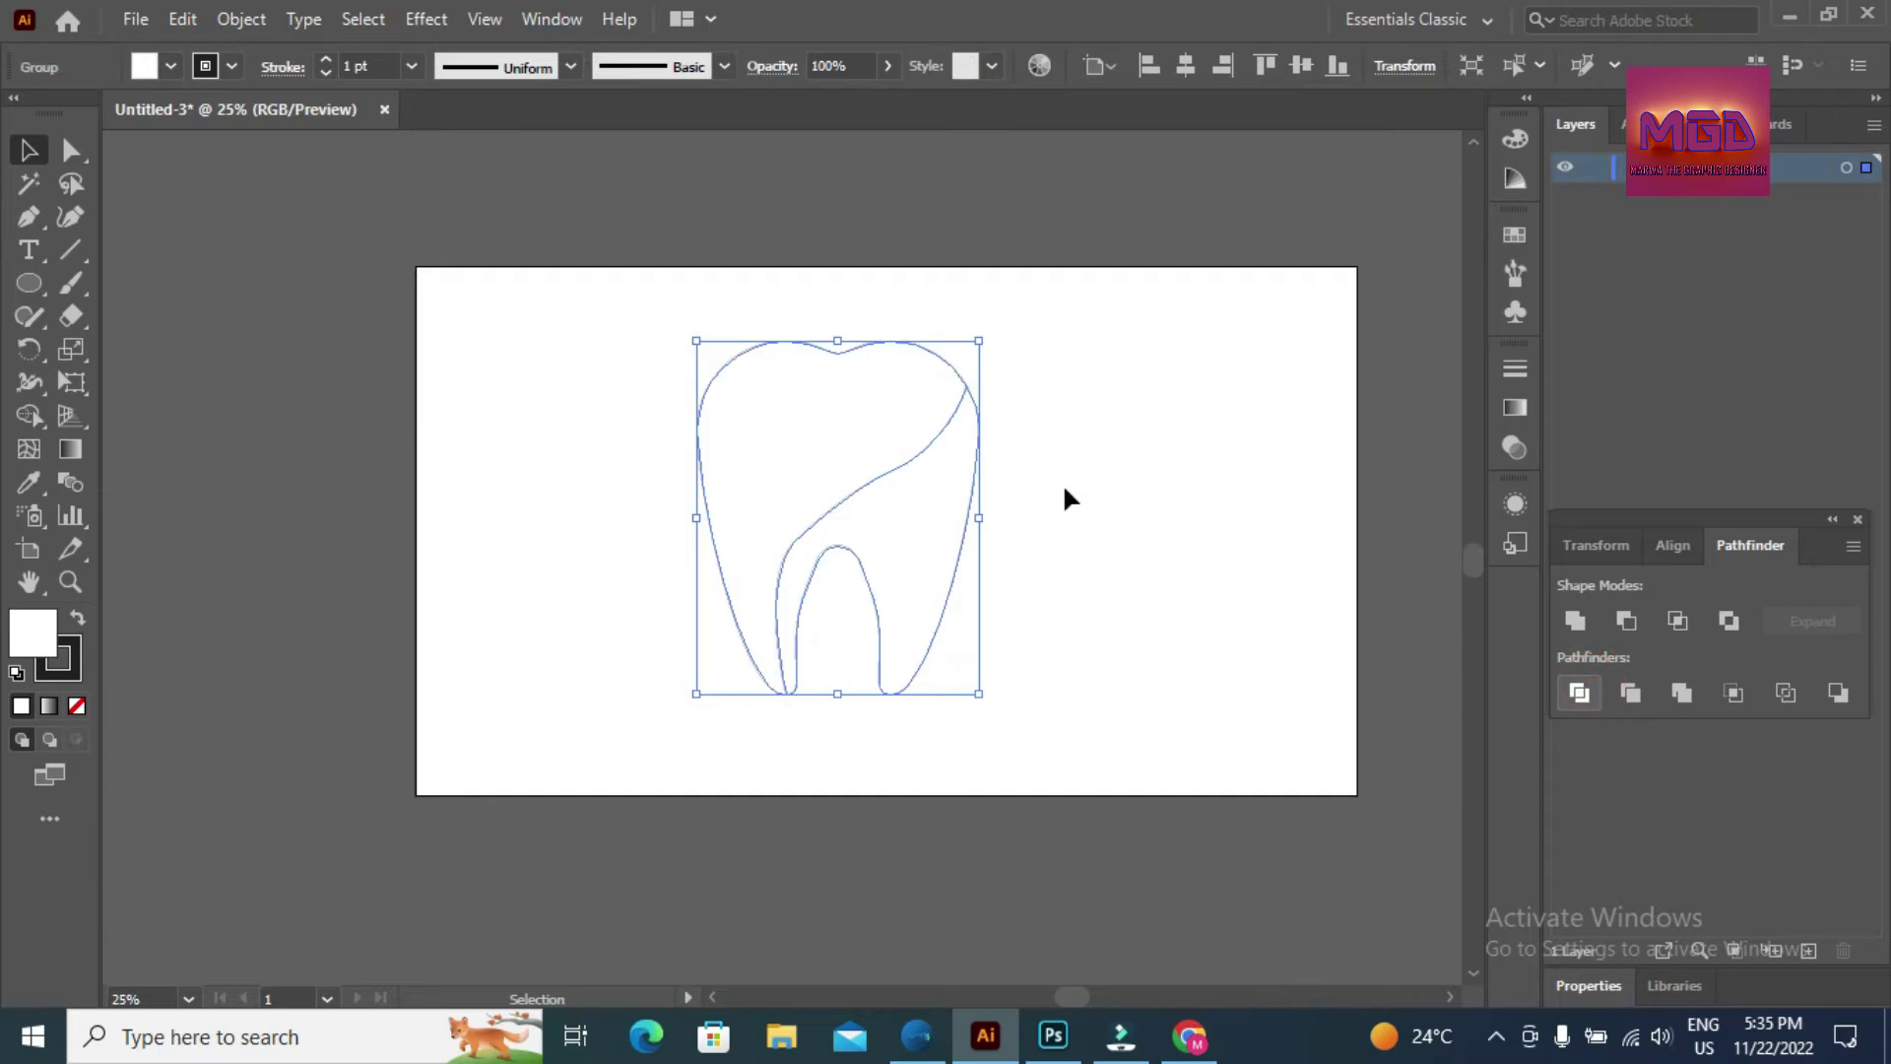
right_click(826, 412)
click(918, 646)
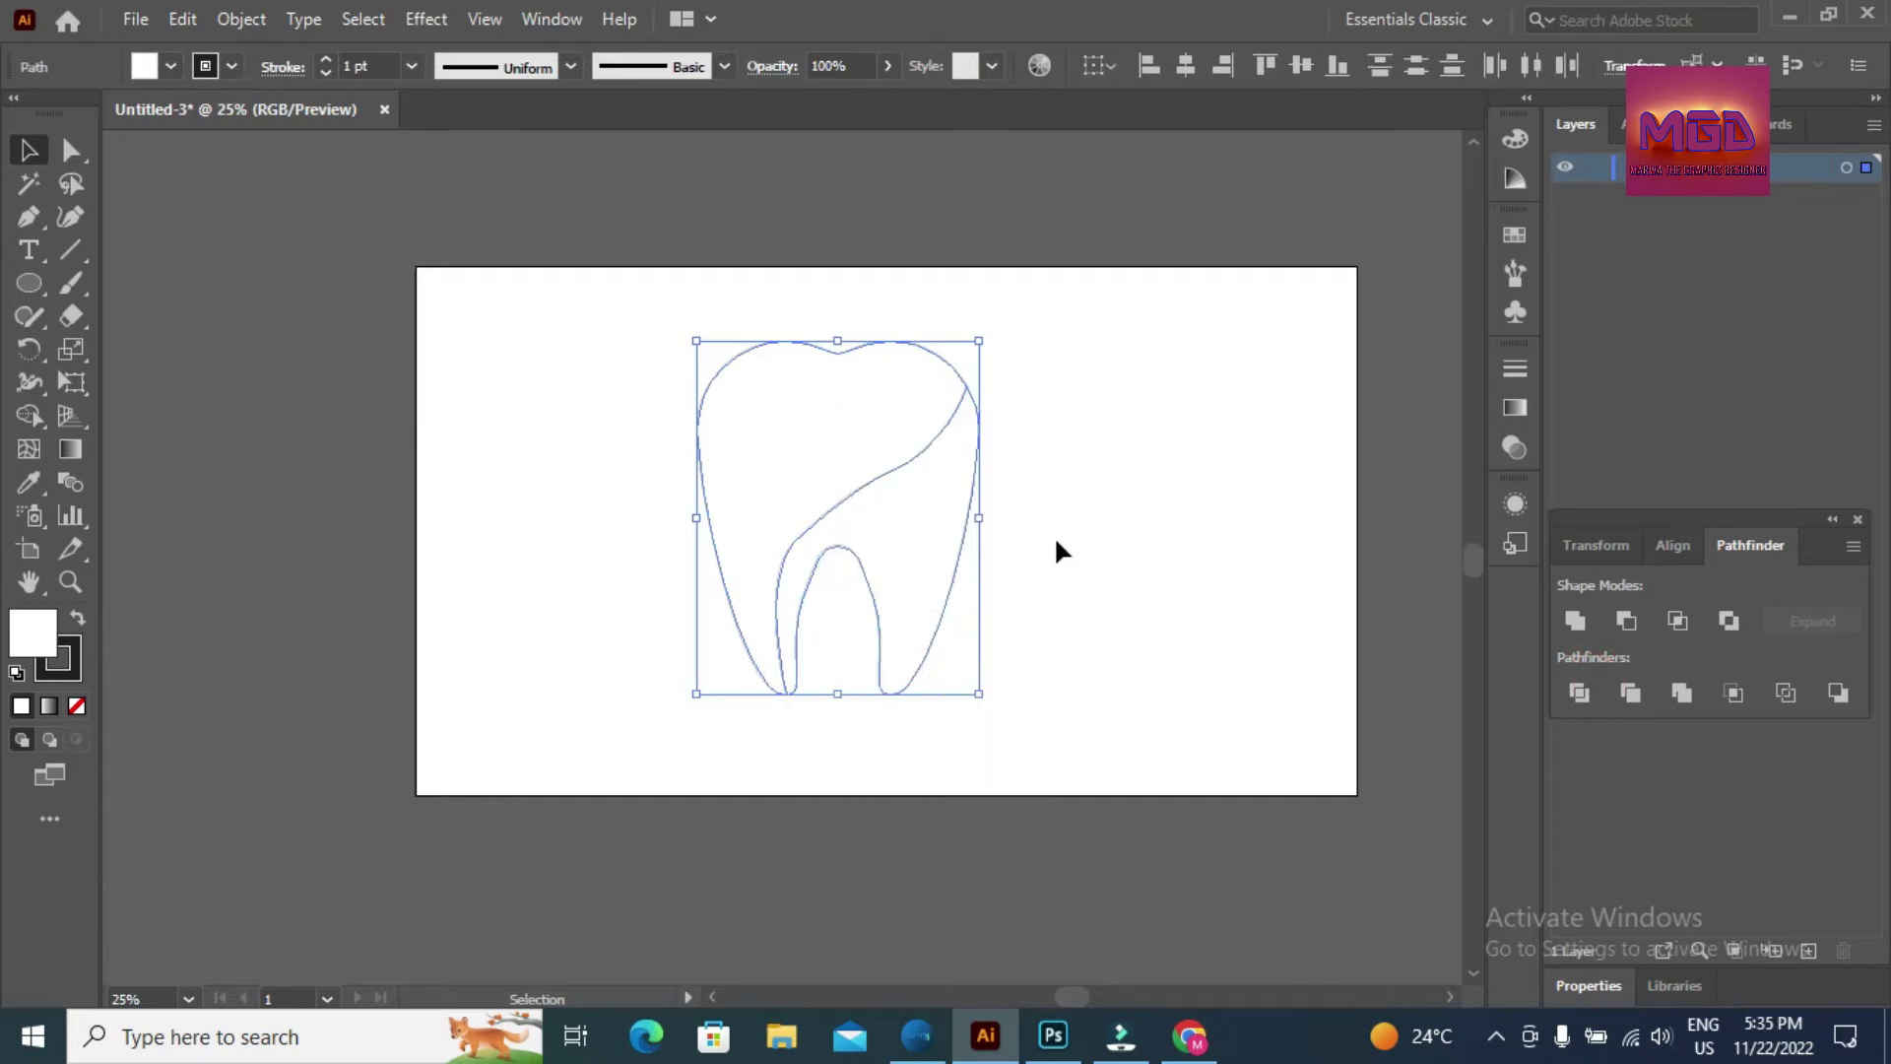
- Shift the right-hand tooth piece right and down to open a gap along the swoosh
click(1052, 544)
click(954, 535)
key(Right)
key(Right)
key(Right)
key(Down)
key(Down)
key(Down)
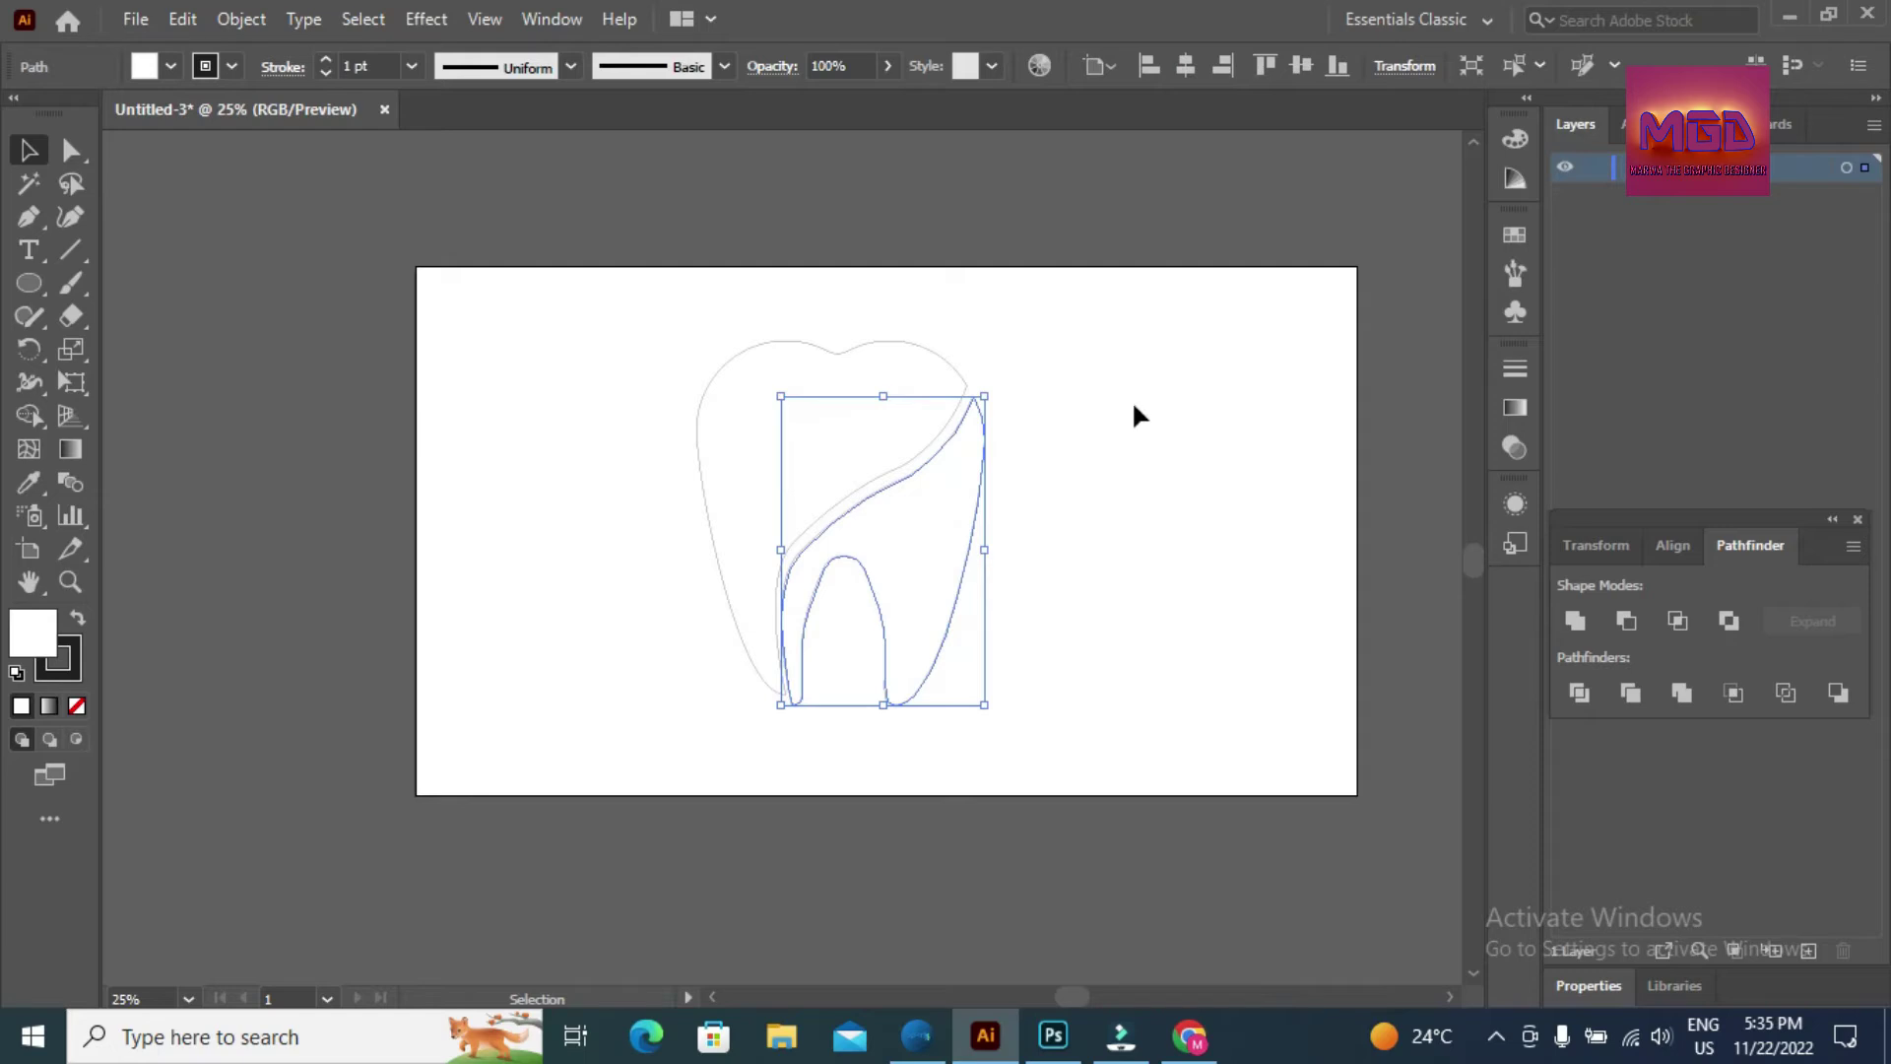
mouse_move(636, 334)
mouse_down()
mouse_move(1058, 608)
mouse_move(1102, 722)
mouse_up()
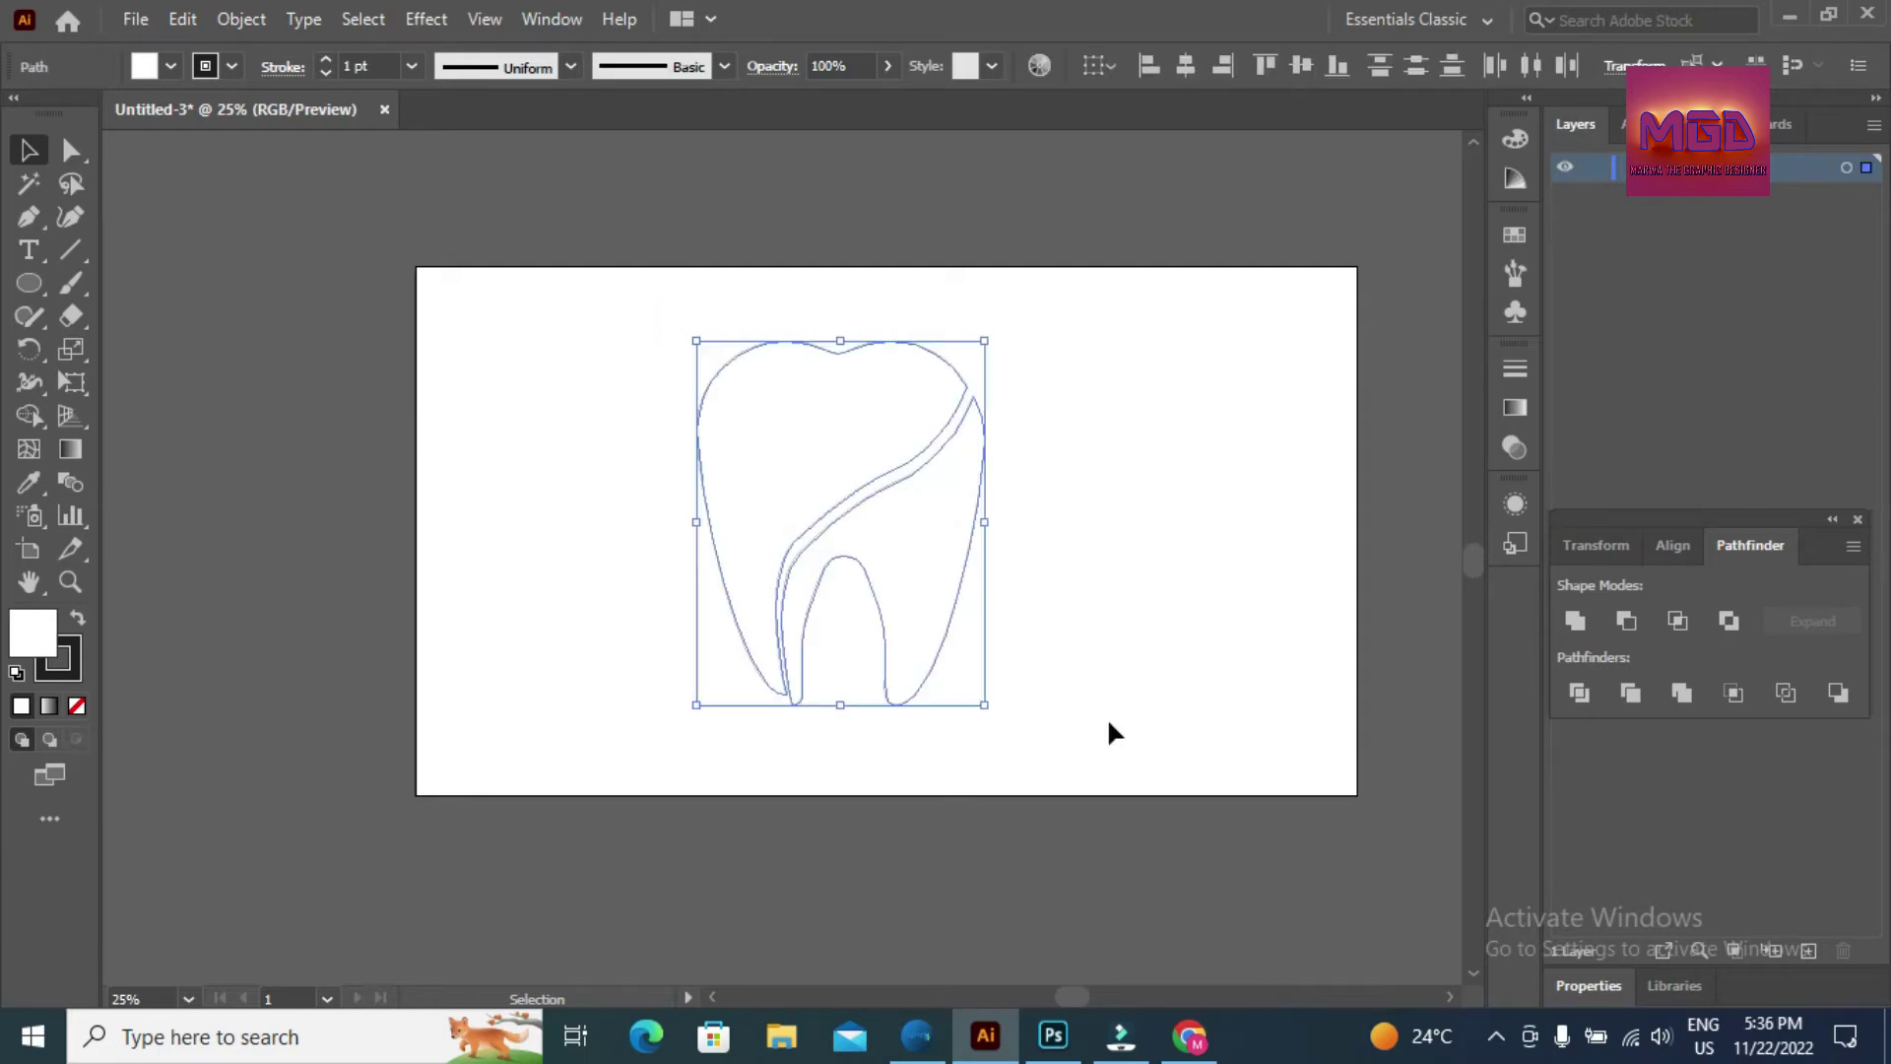
click(1103, 631)
click(943, 569)
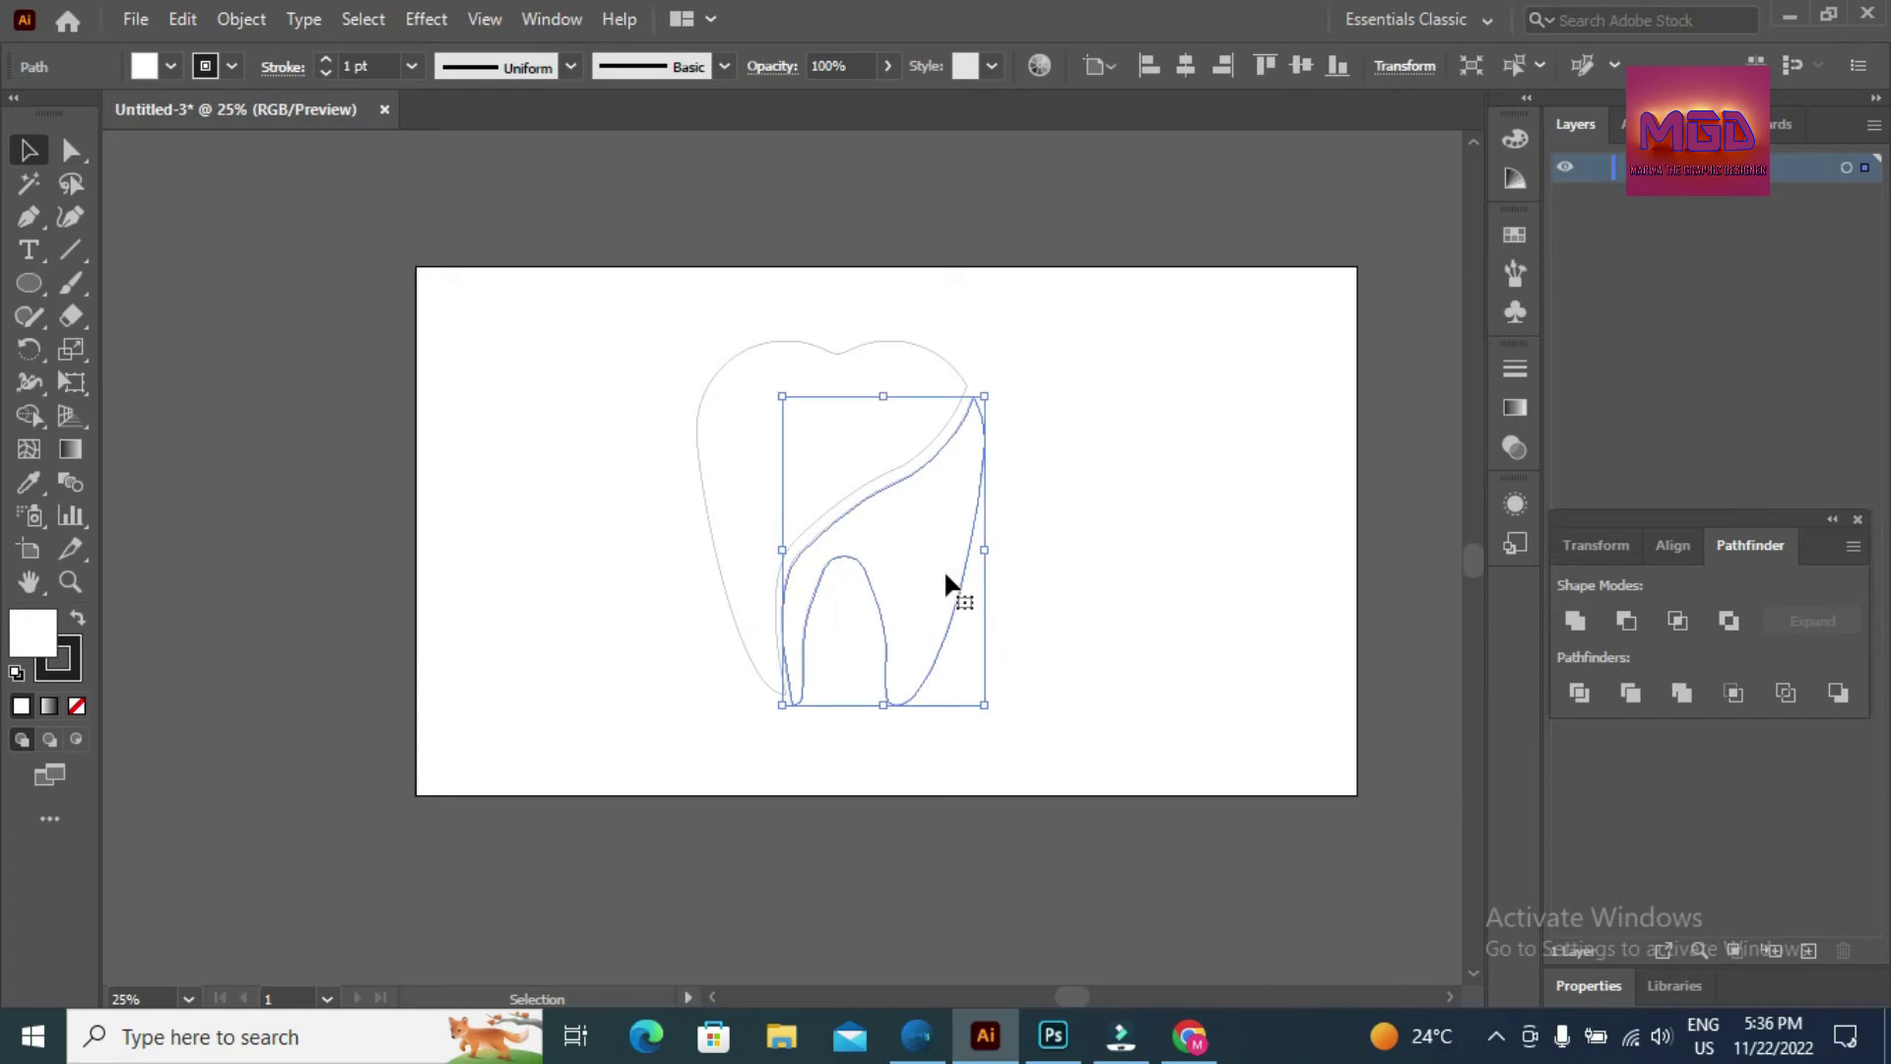
drag(946, 473, 946, 478)
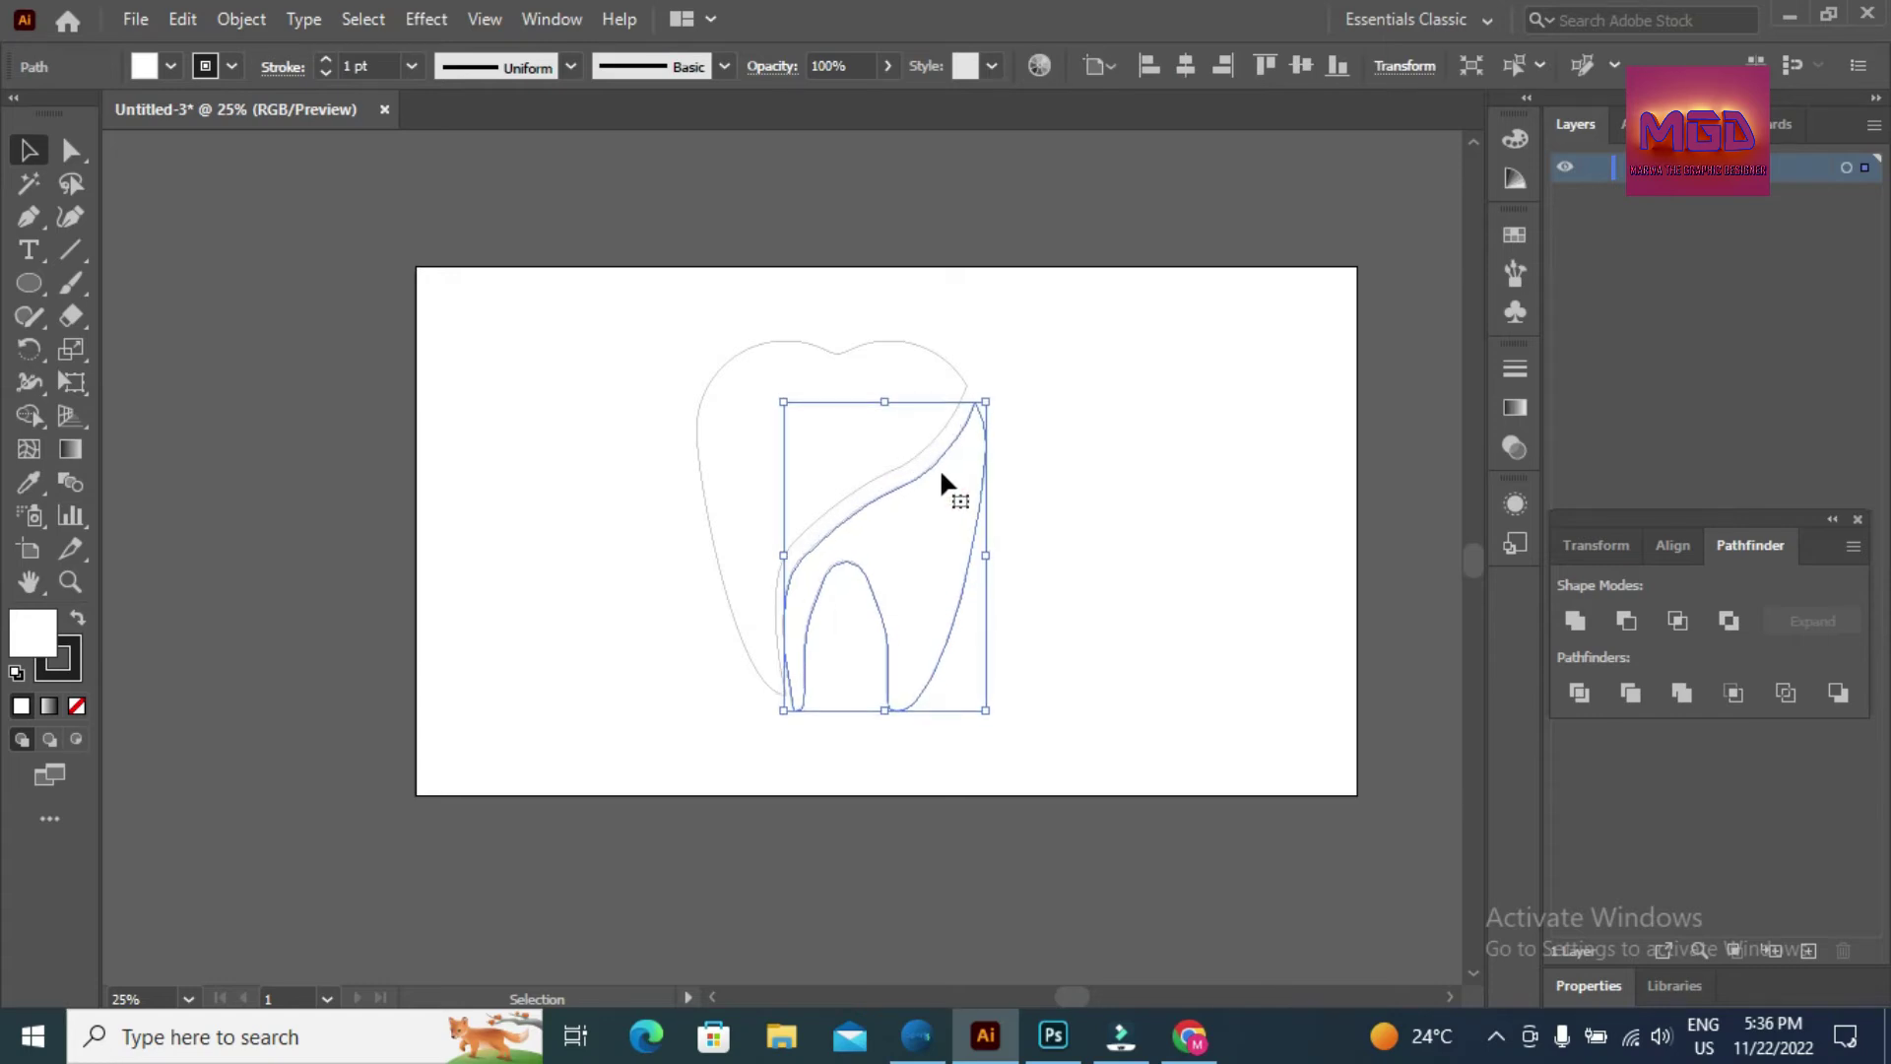
click(1181, 495)
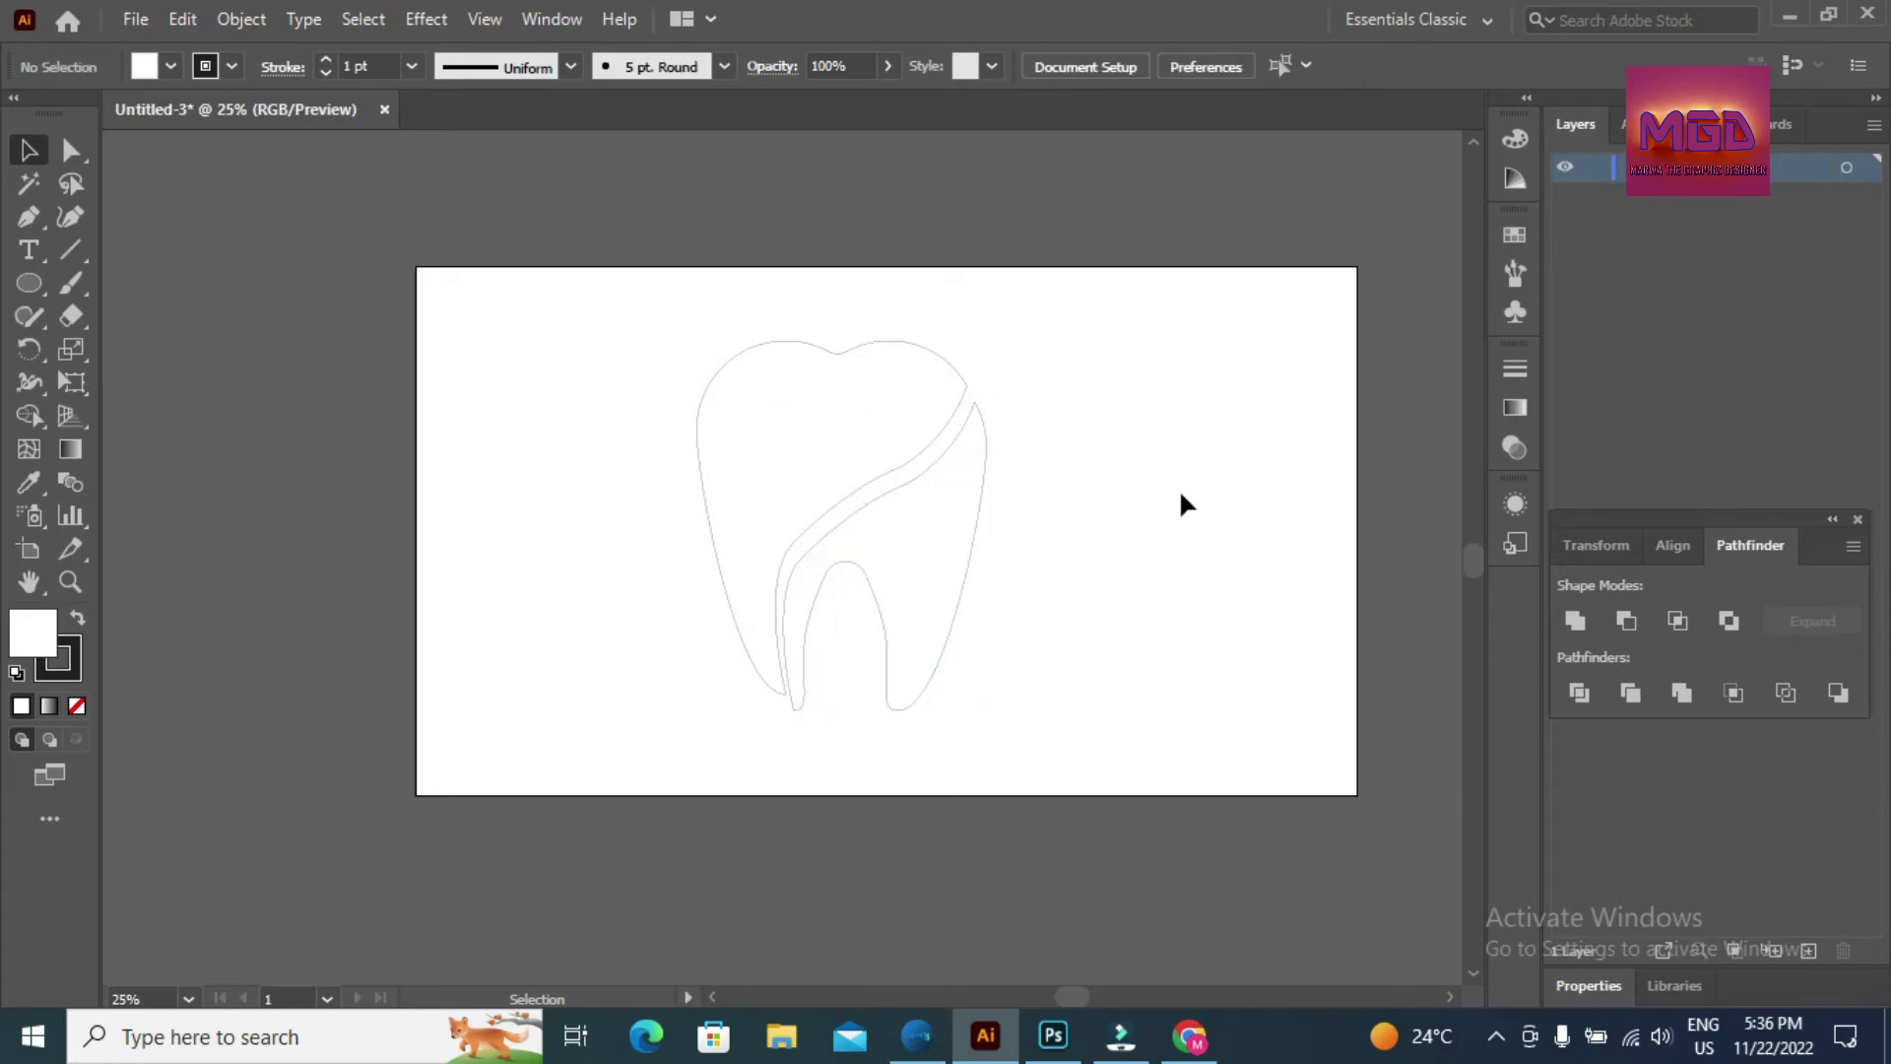
click(956, 482)
- Pull the right tooth piece's bottom anchor slightly left with Direct Selection
drag(587, 323, 1021, 768)
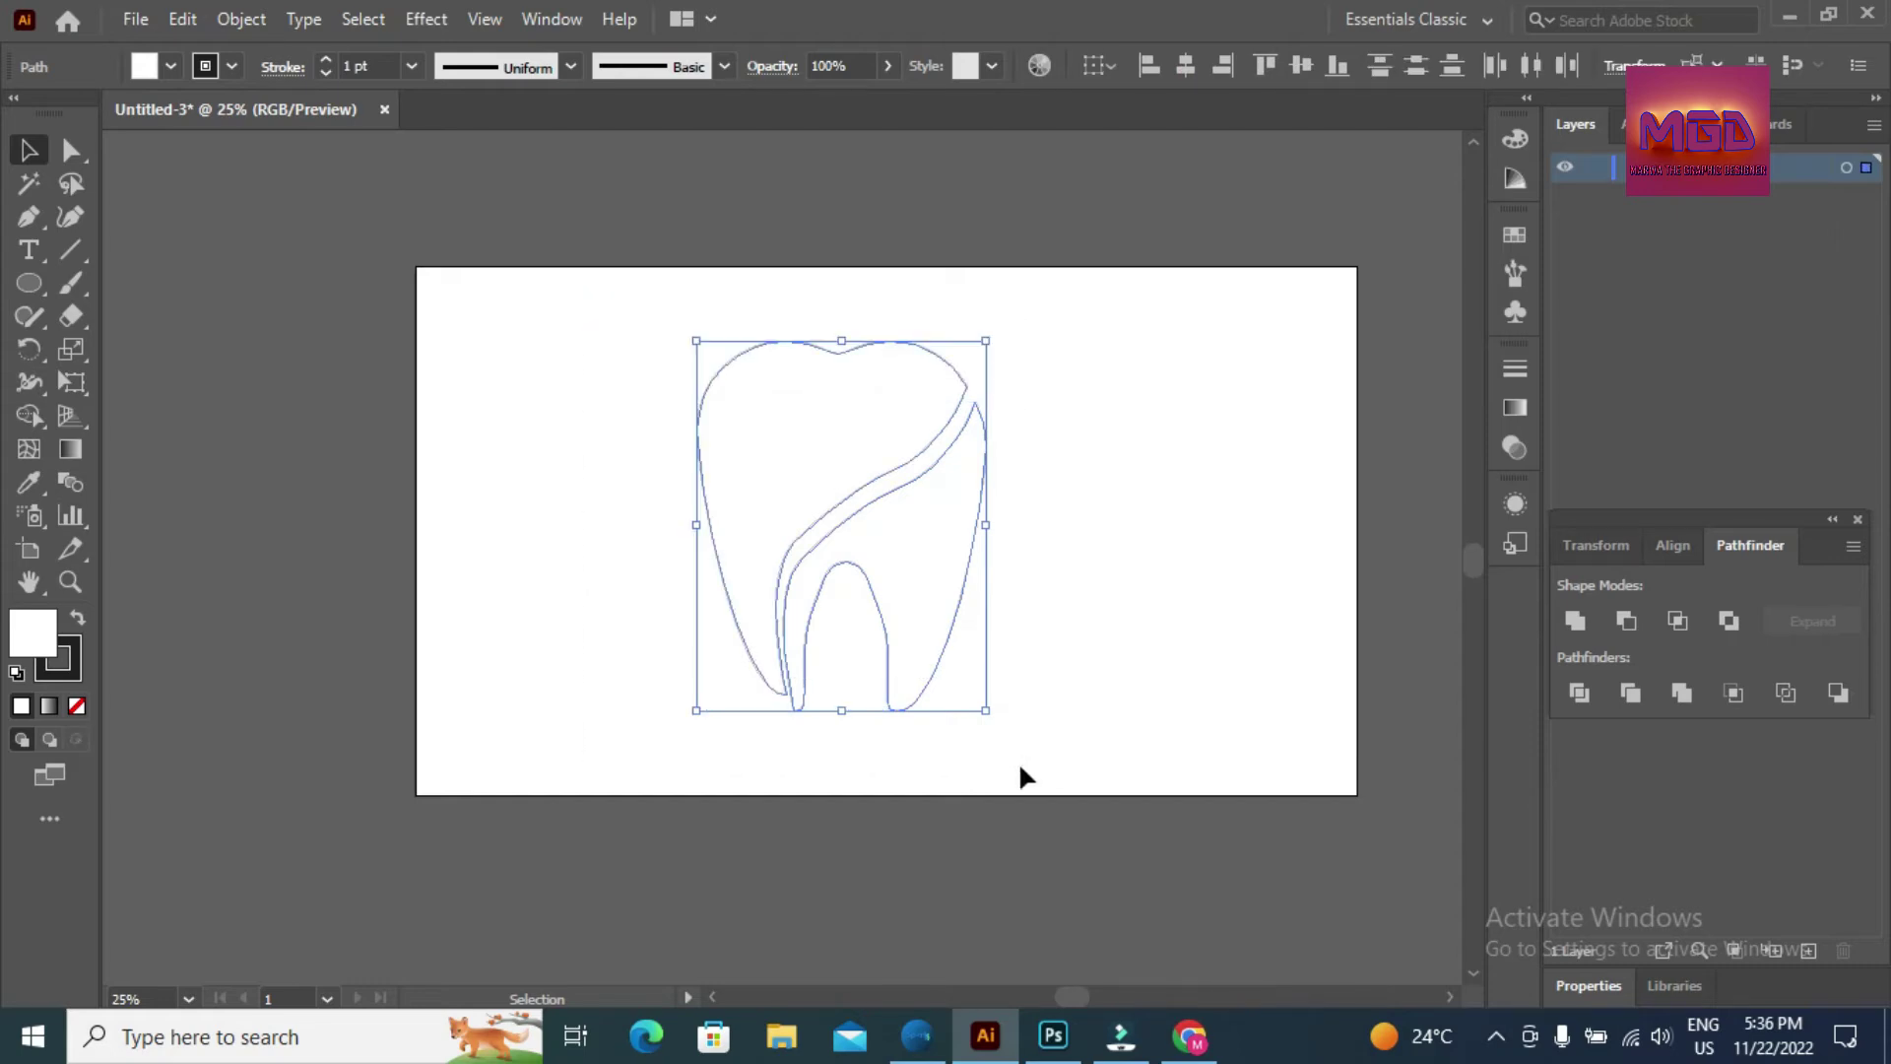
click(1061, 645)
click(69, 151)
click(794, 705)
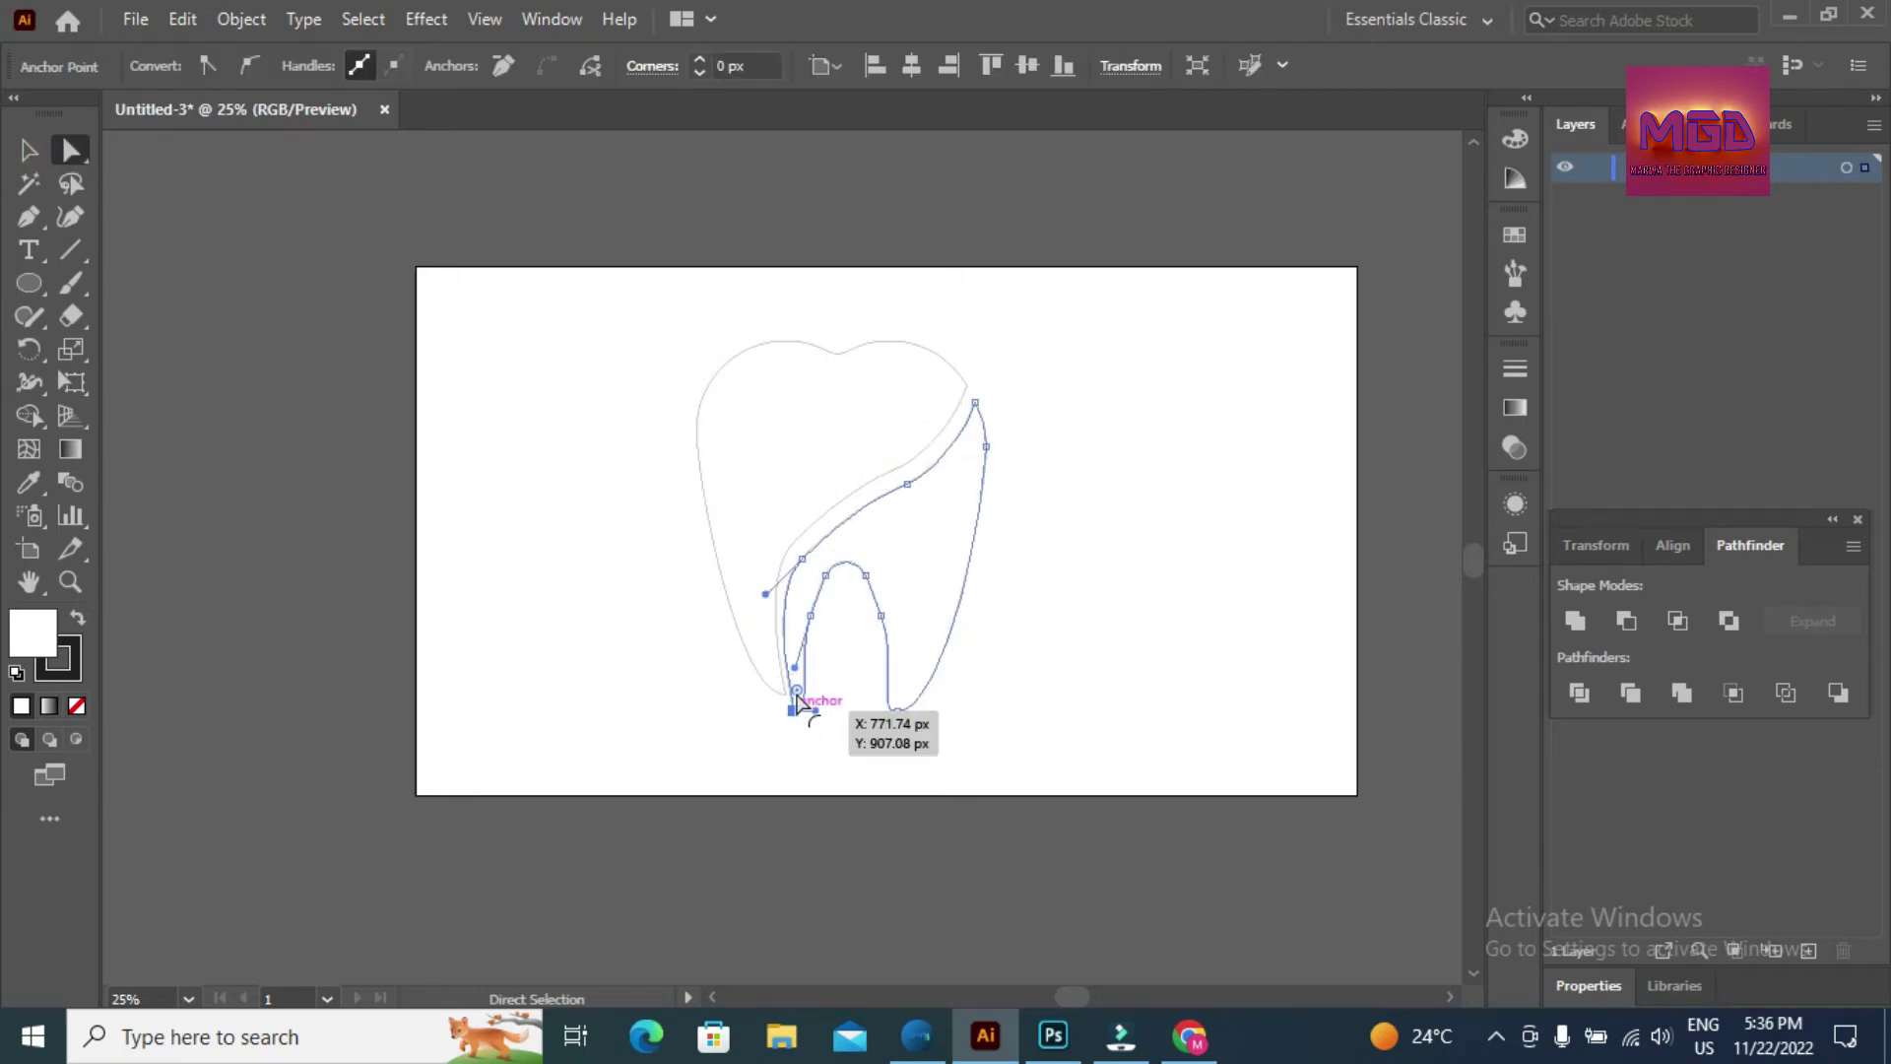
drag(798, 696, 793, 704)
- Raise the right piece's top anchor up and left into a pointed tip beside the gap
click(903, 595)
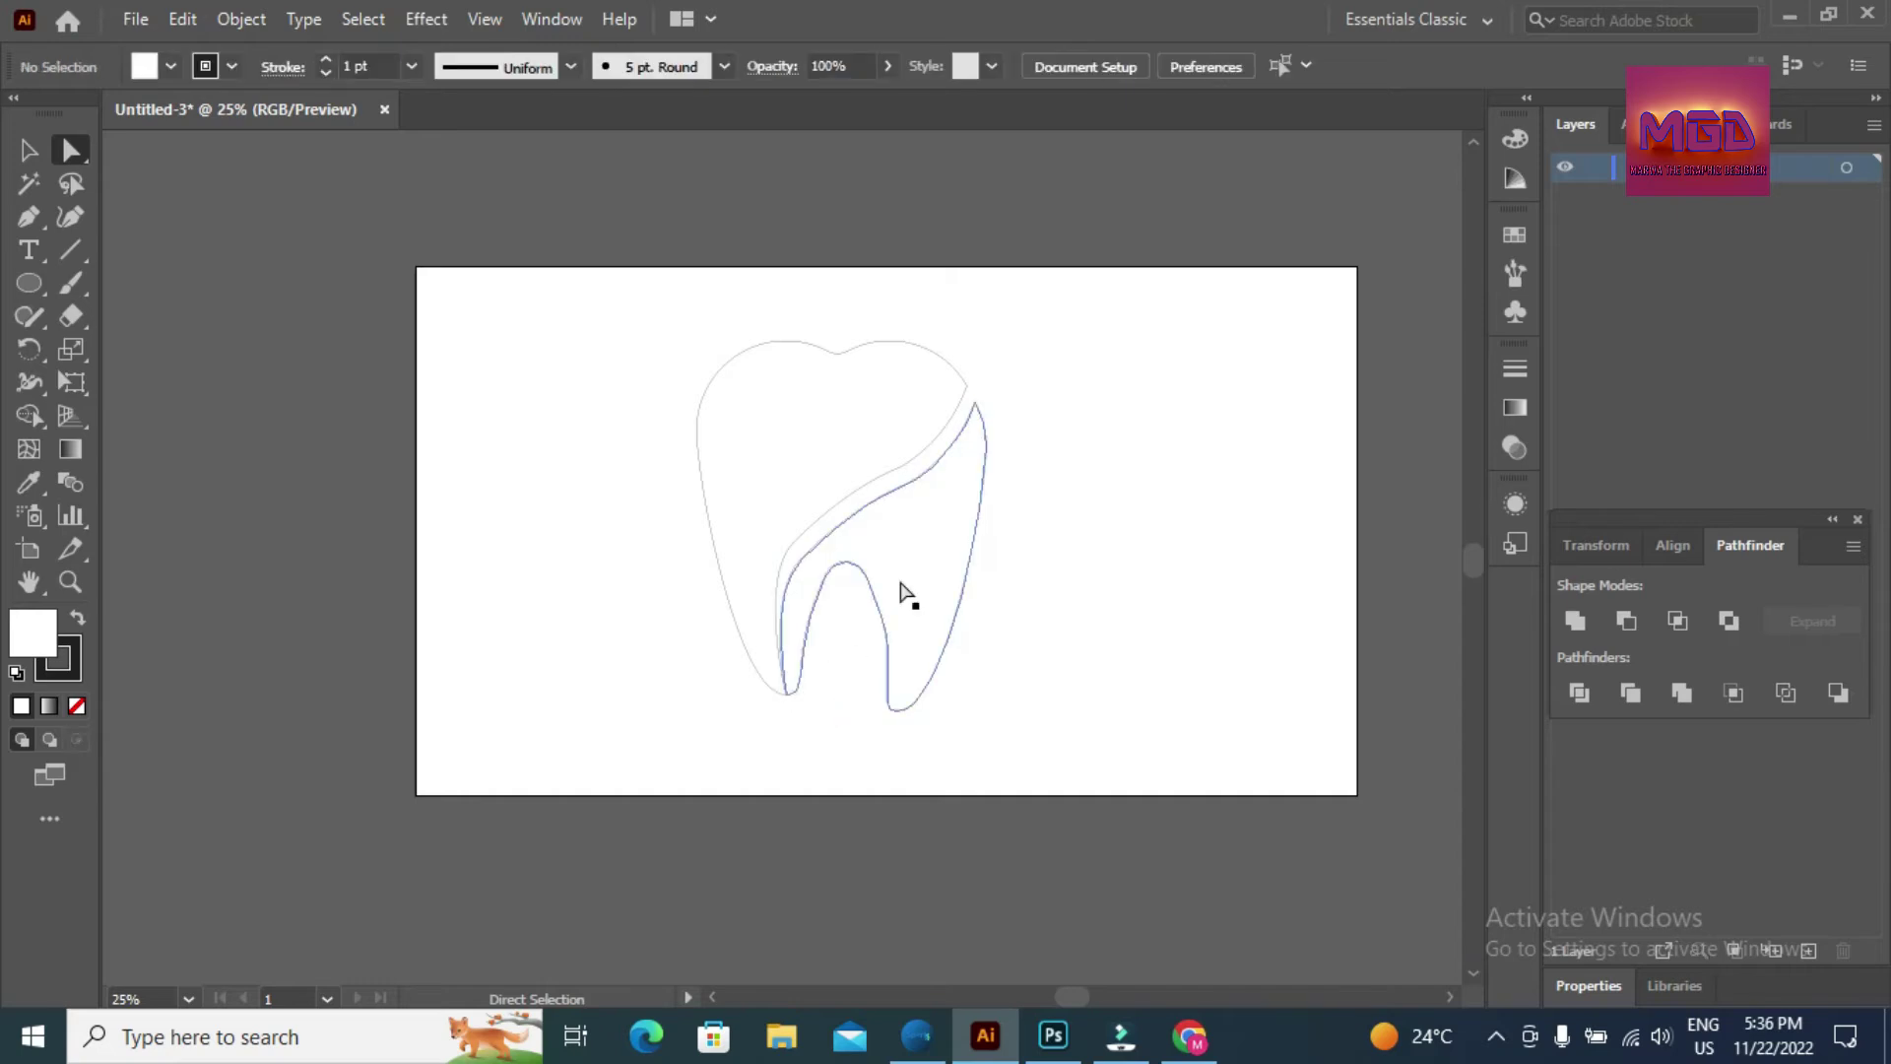
click(903, 595)
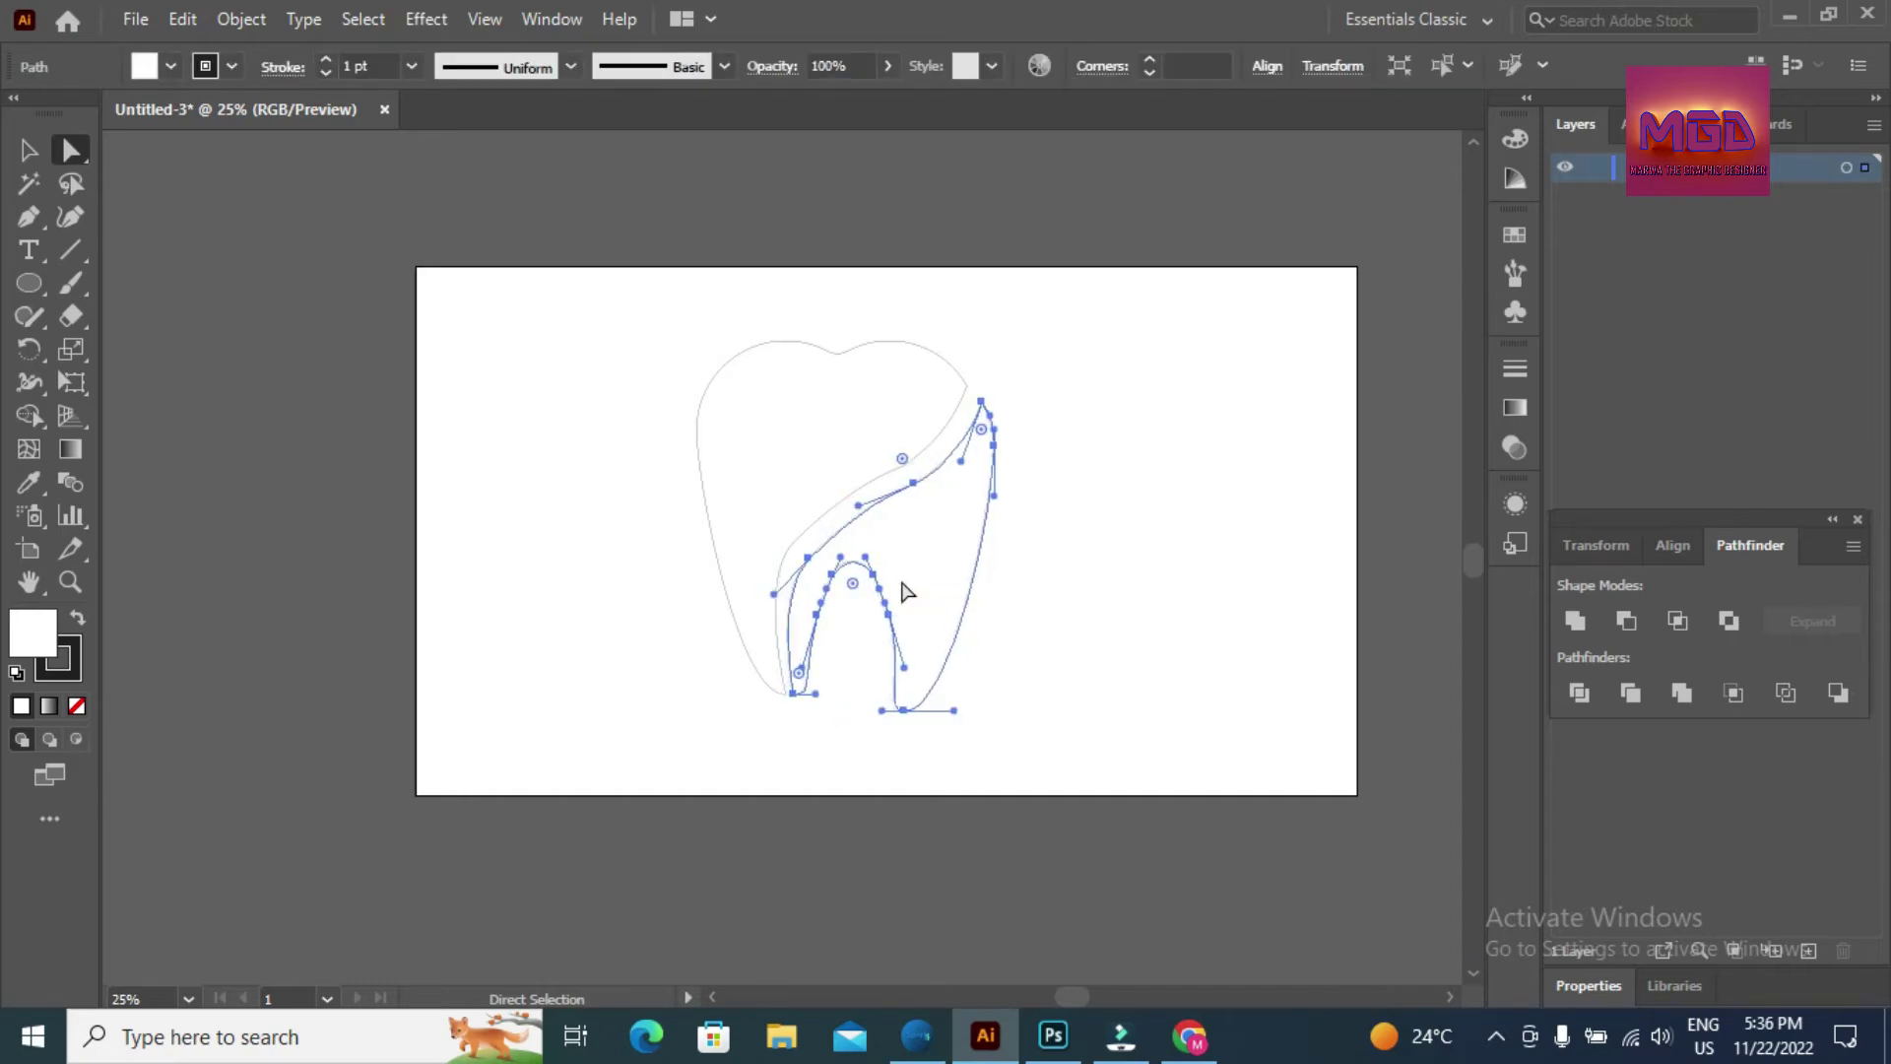
click(982, 404)
click(982, 404)
drag(982, 404, 976, 392)
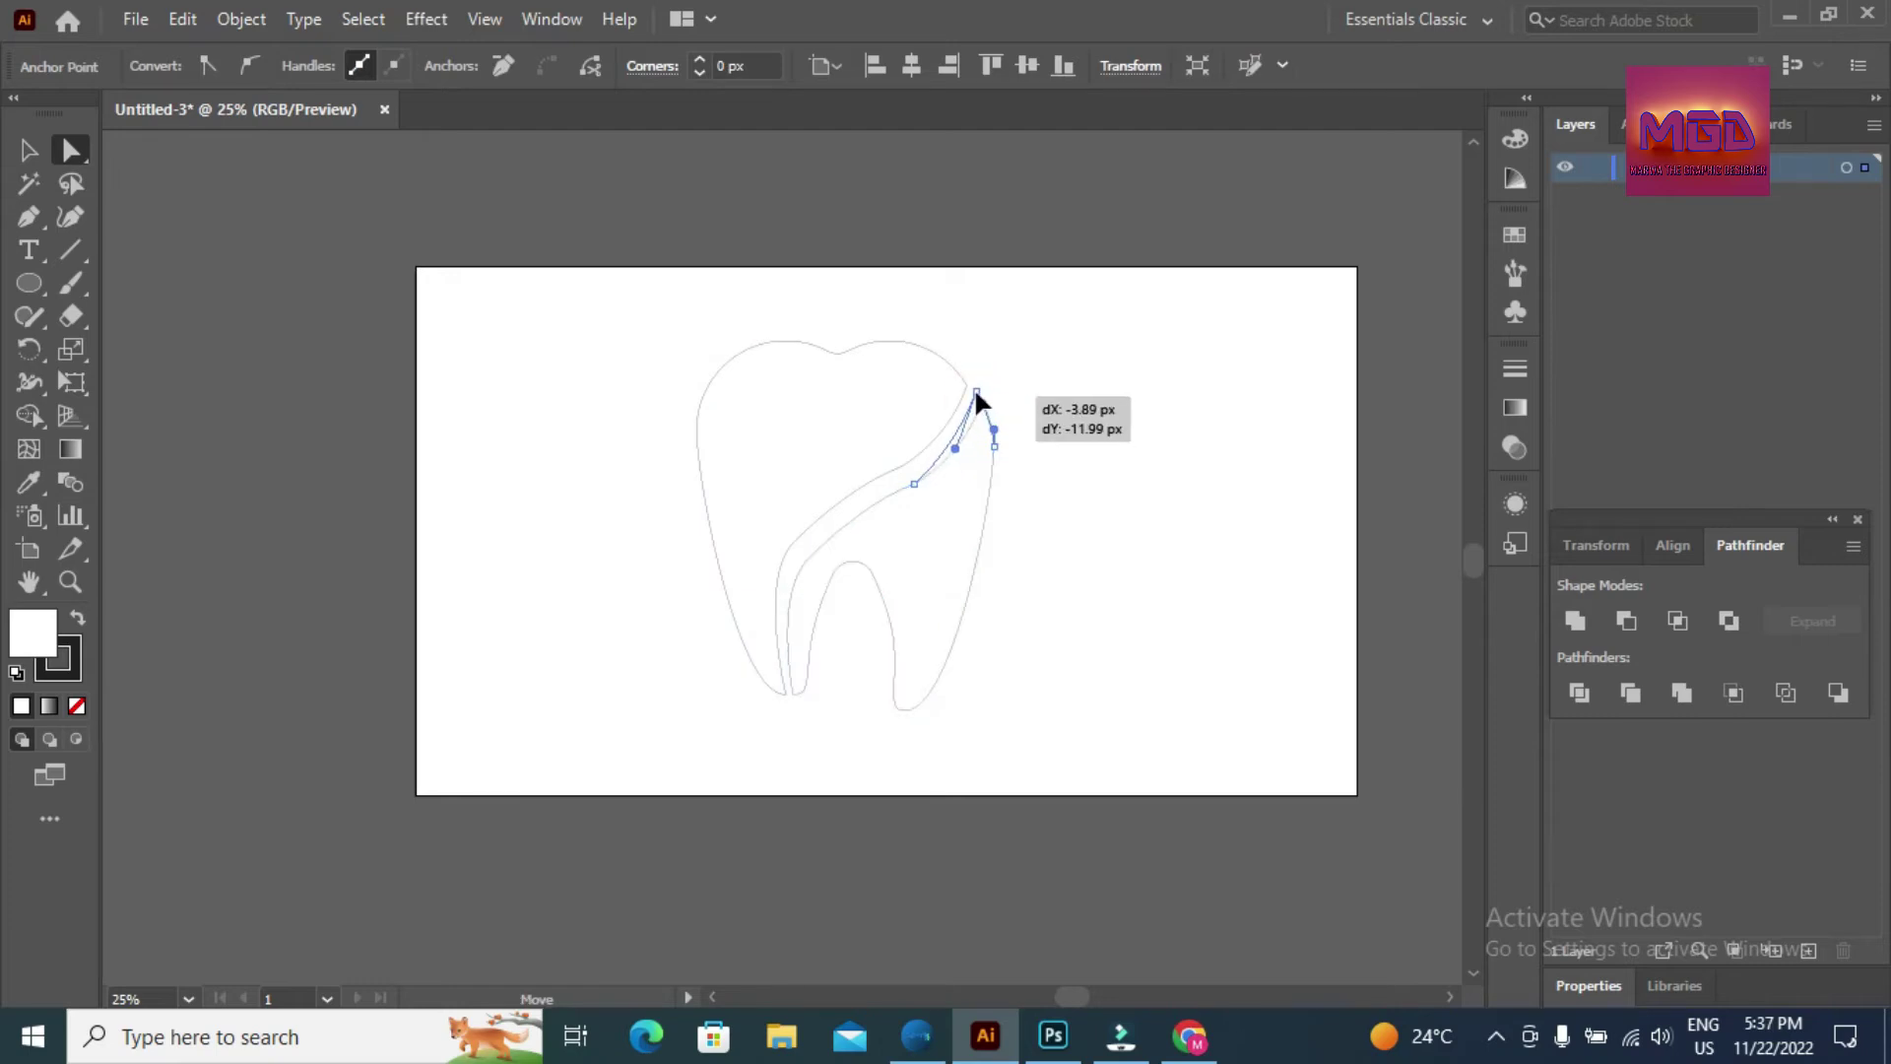
click(1155, 532)
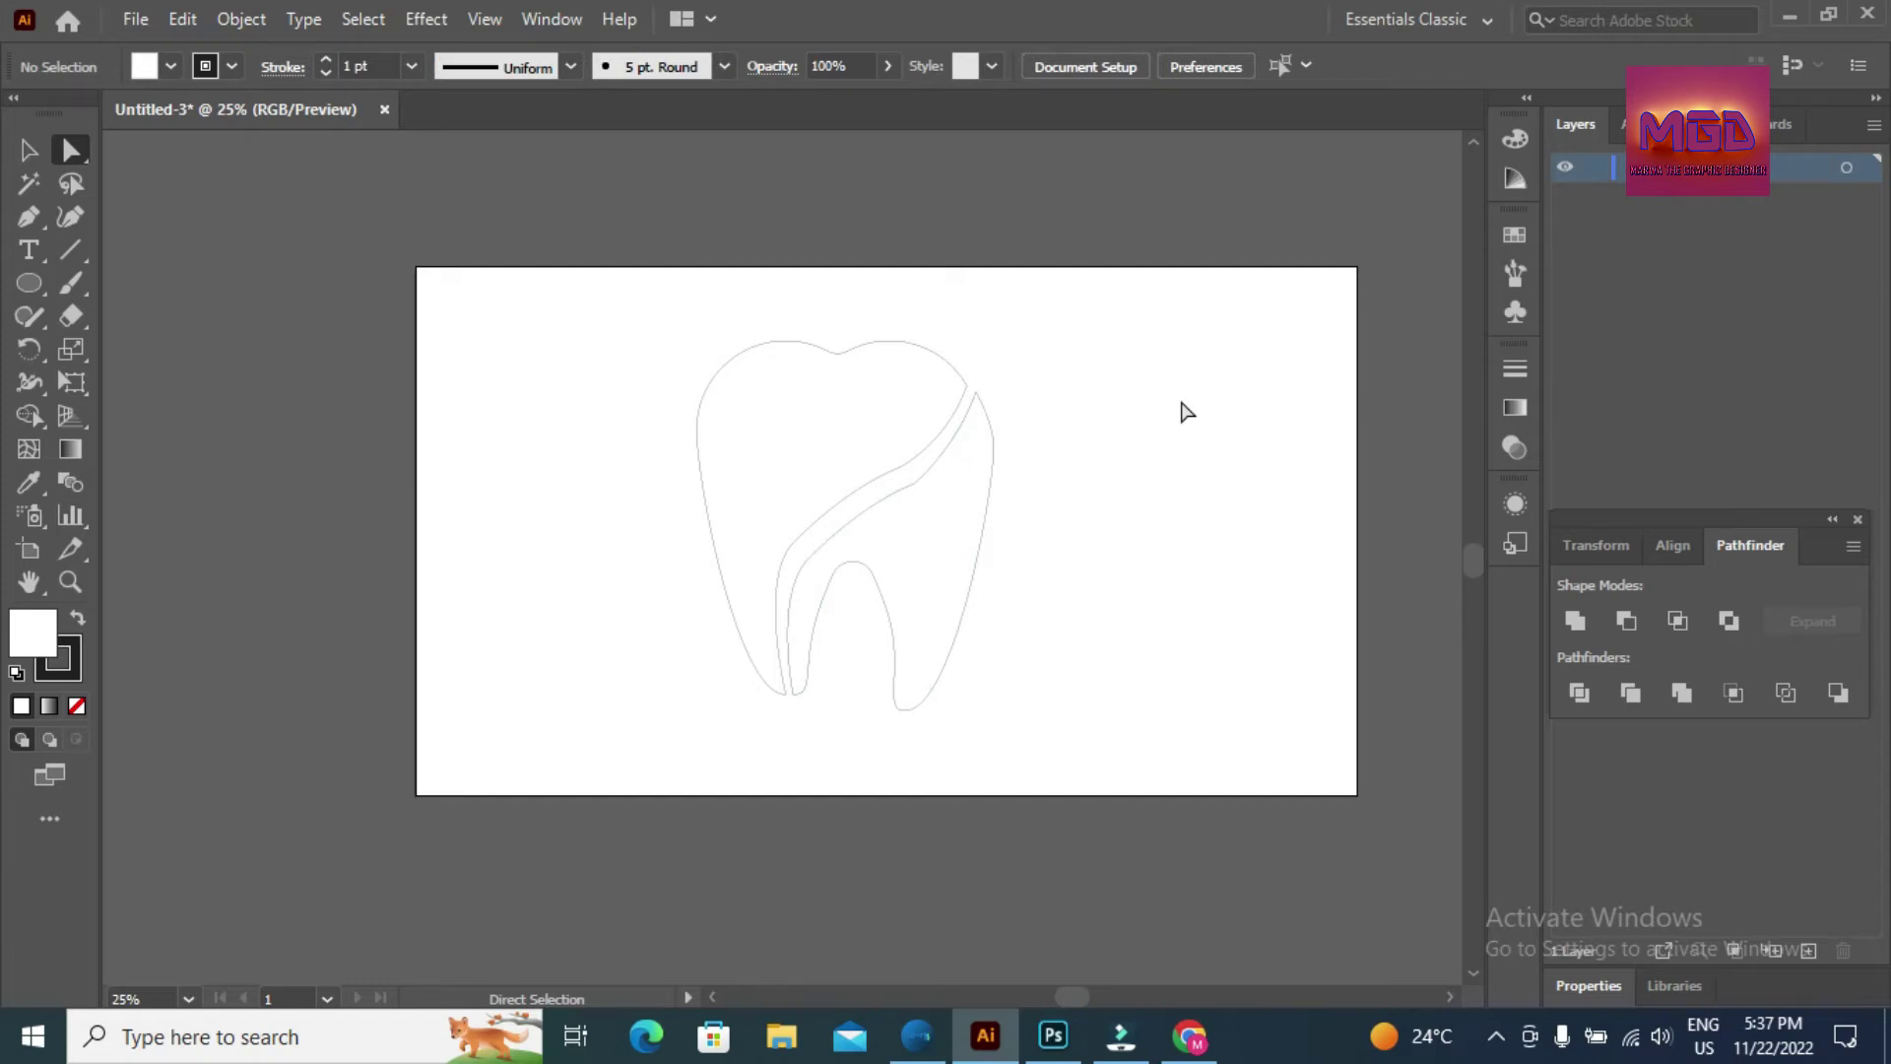
- Fill the left tooth piece CMYK Blue and the right piece cyan from the Fill swatches
click(823, 405)
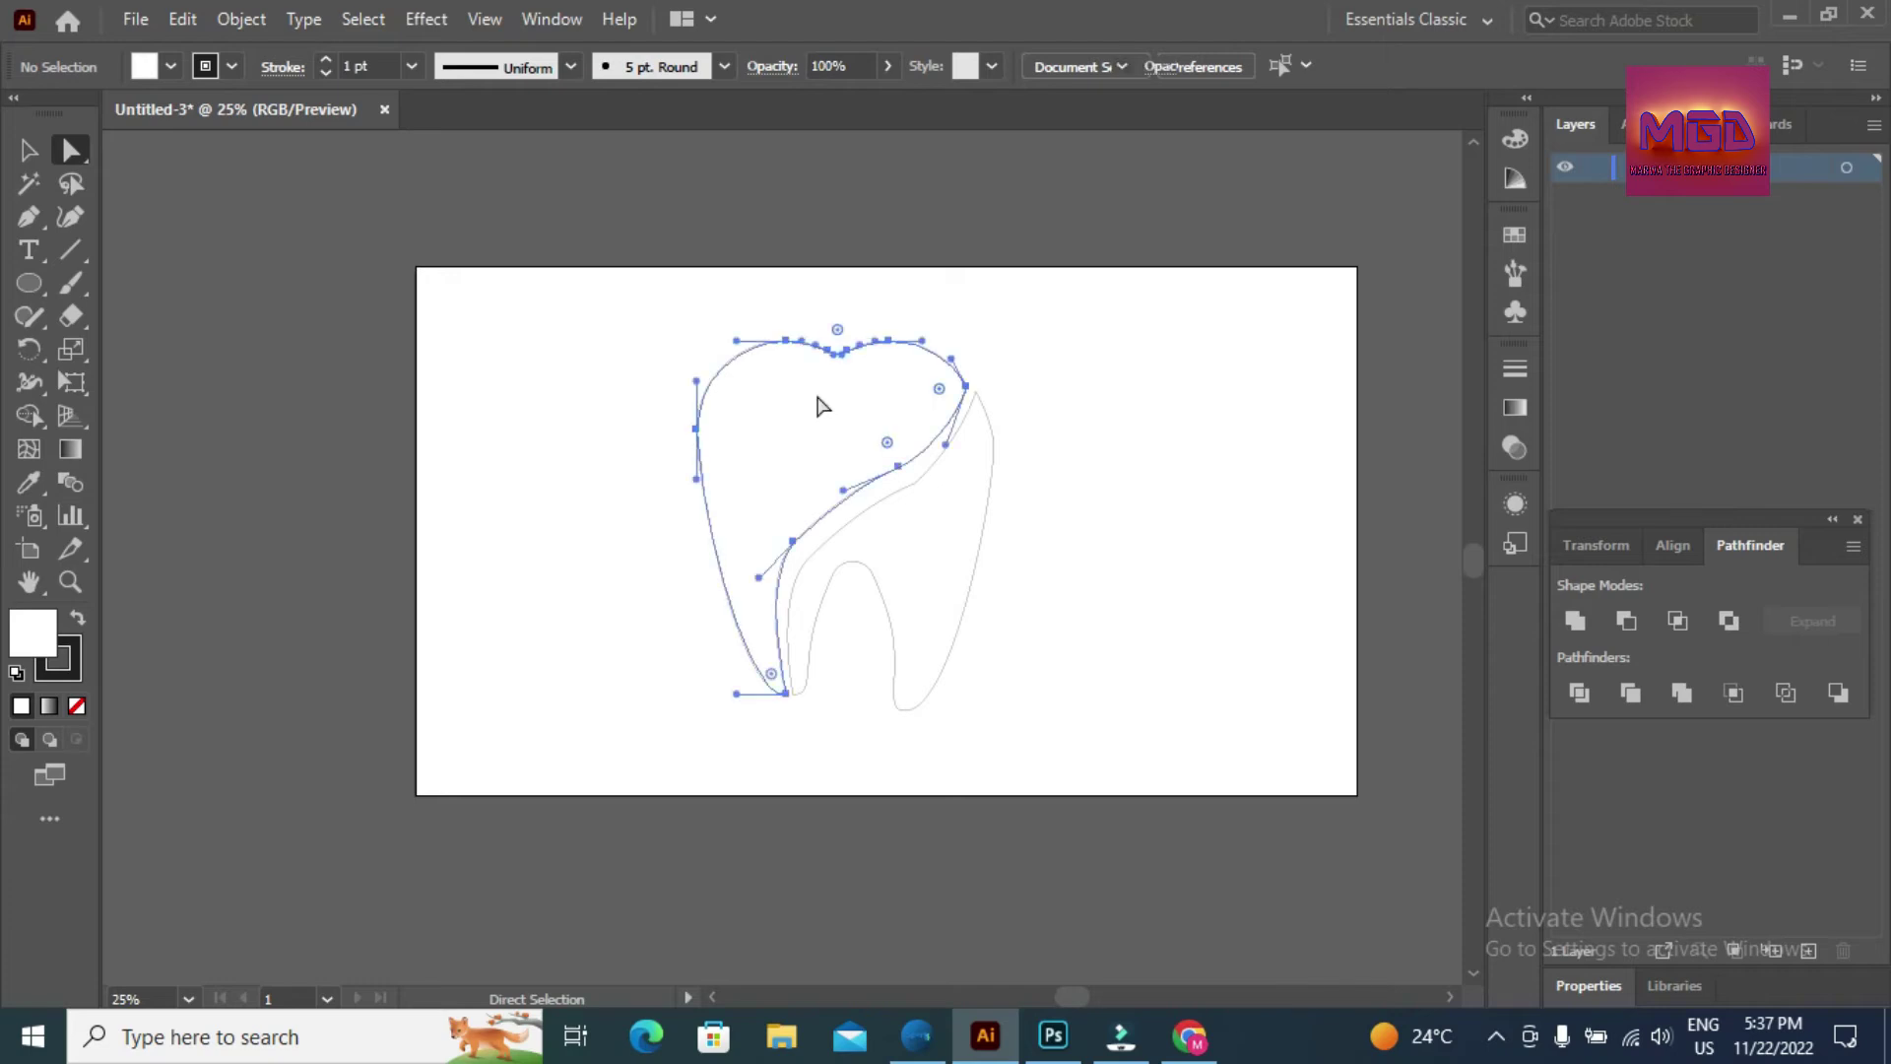
click(170, 67)
click(173, 112)
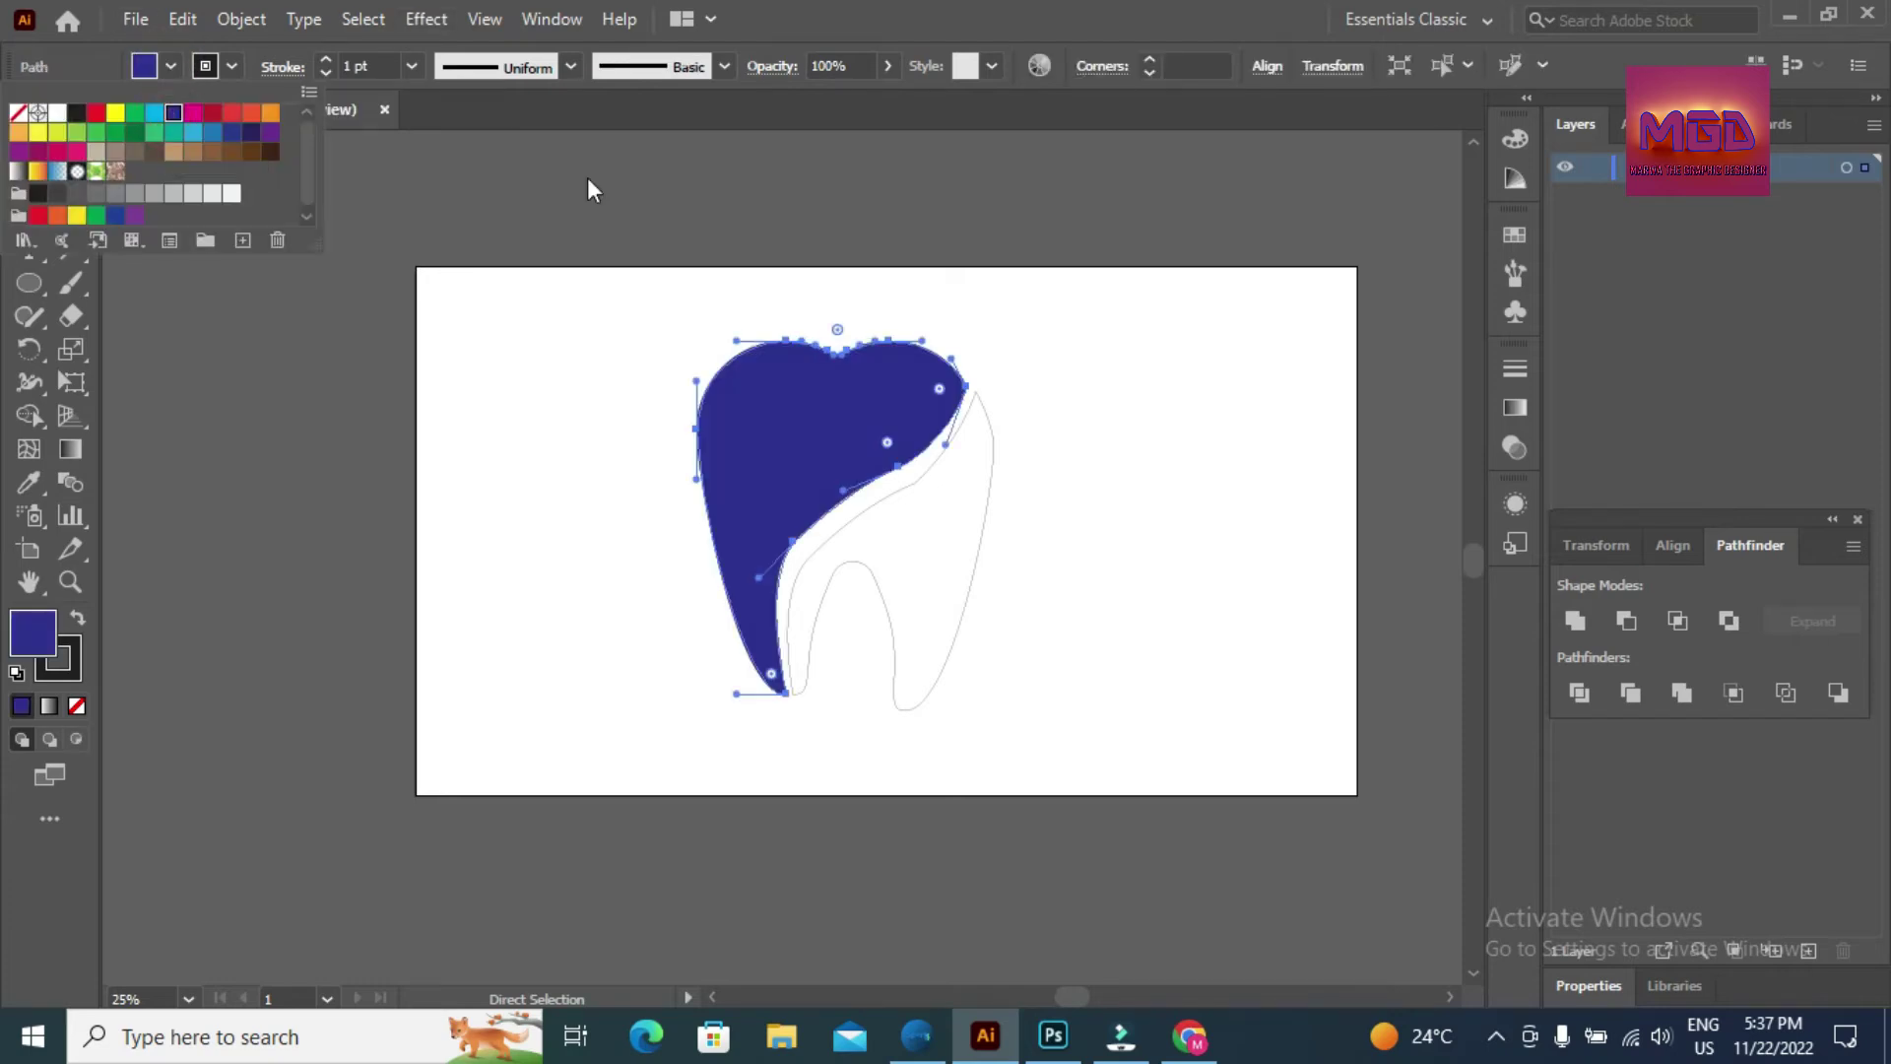
click(970, 551)
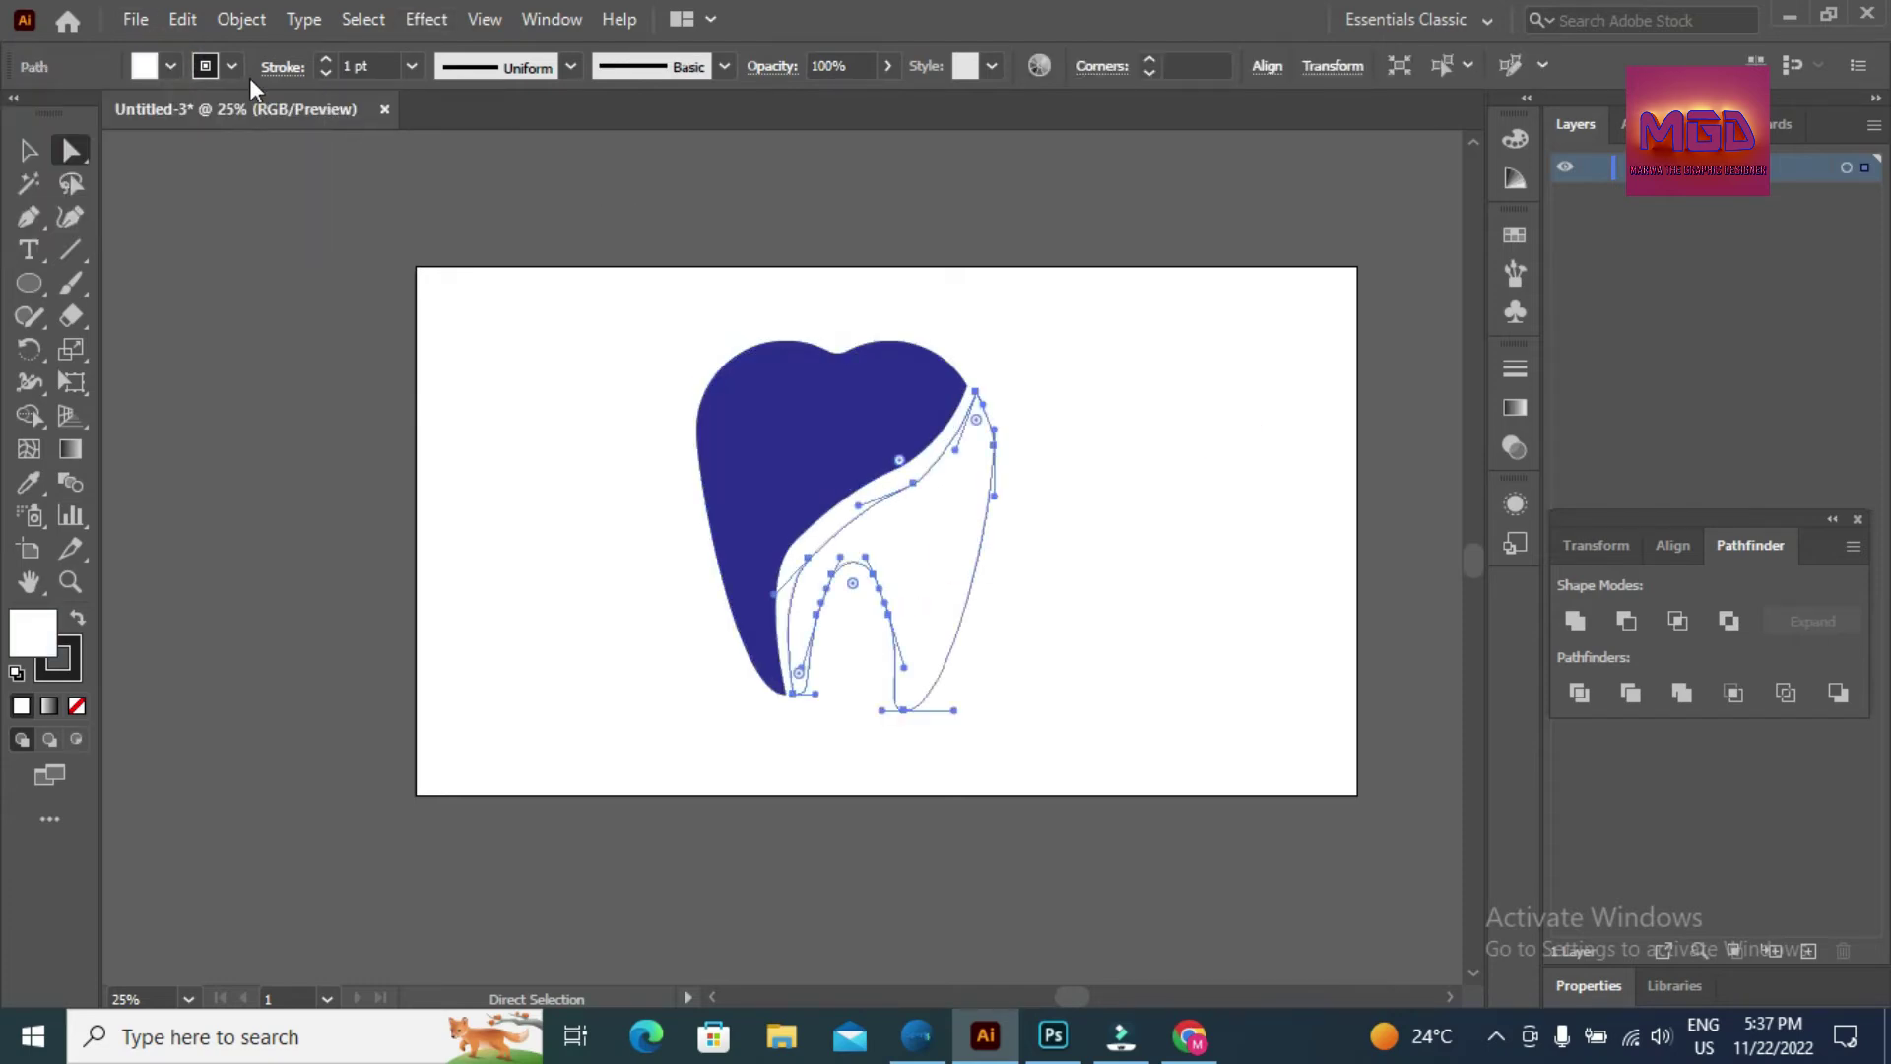
click(170, 67)
click(155, 113)
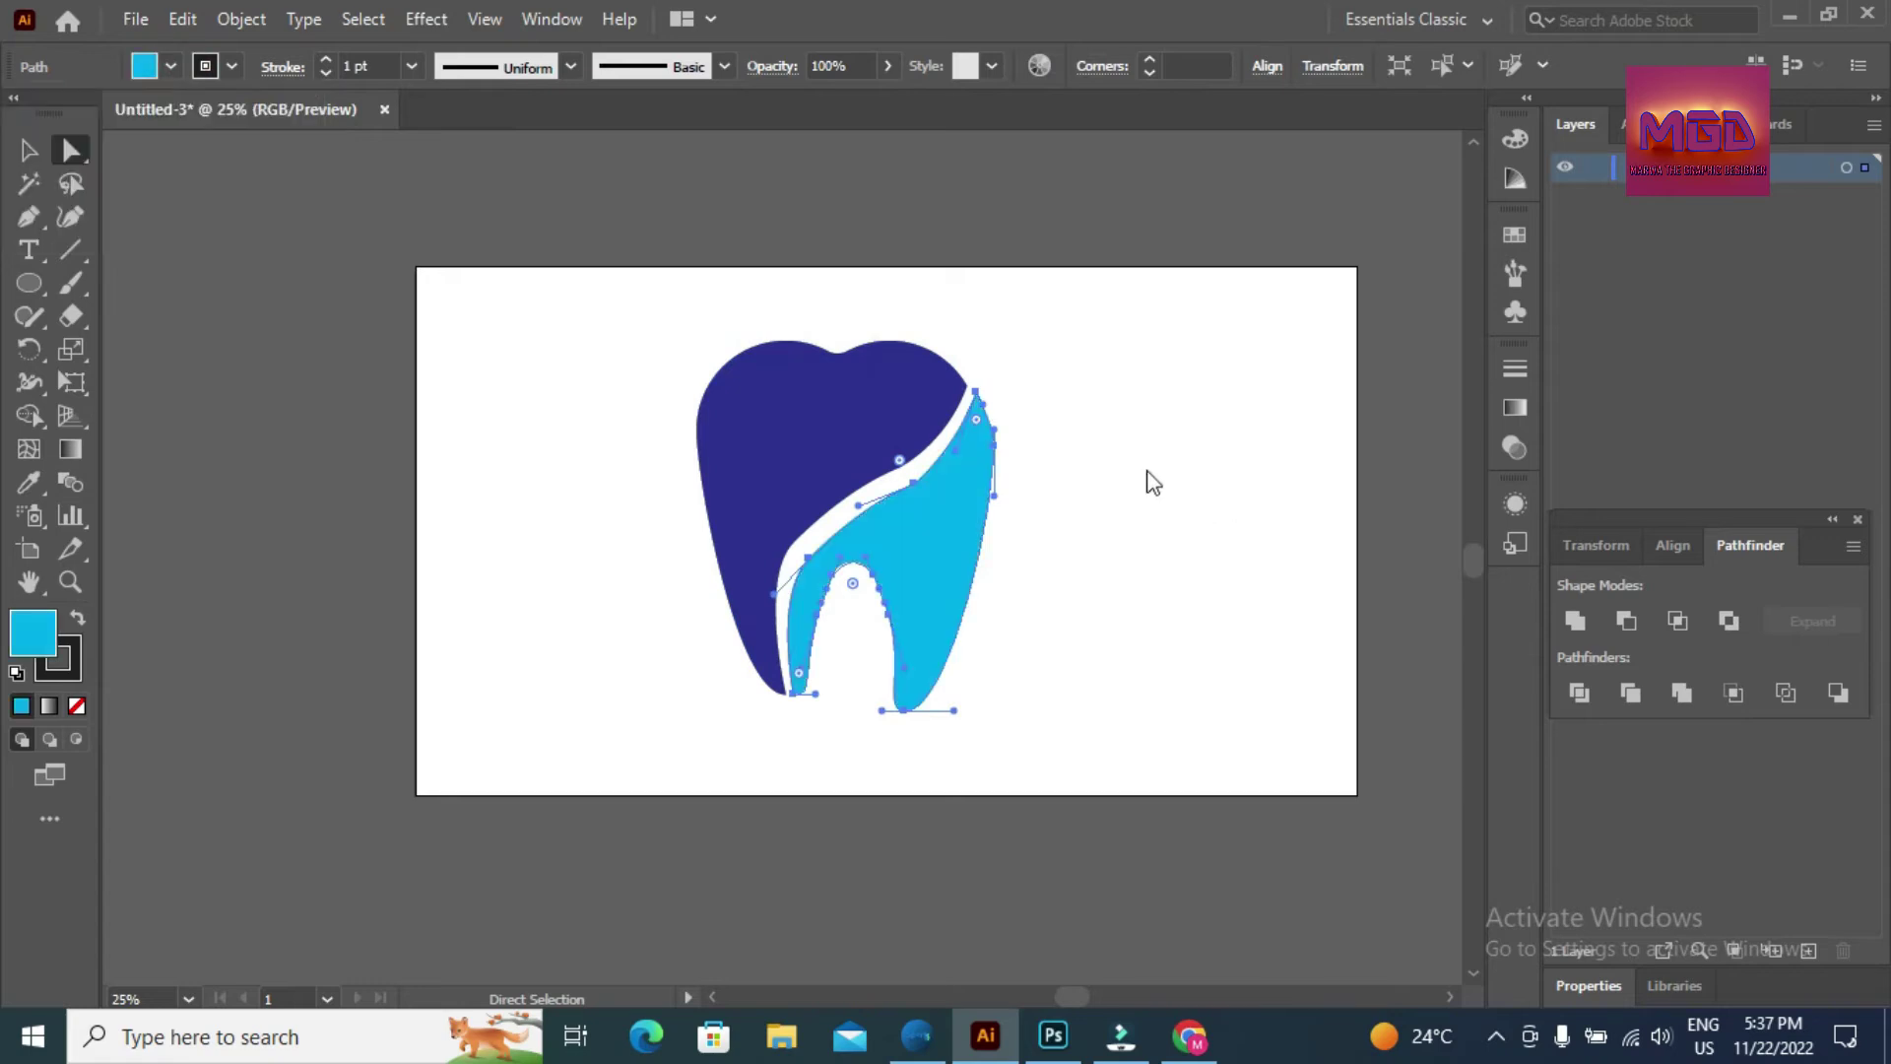
click(541, 296)
- Try nudging the dark blue piece downward, then undo the move
drag(587, 292, 1112, 766)
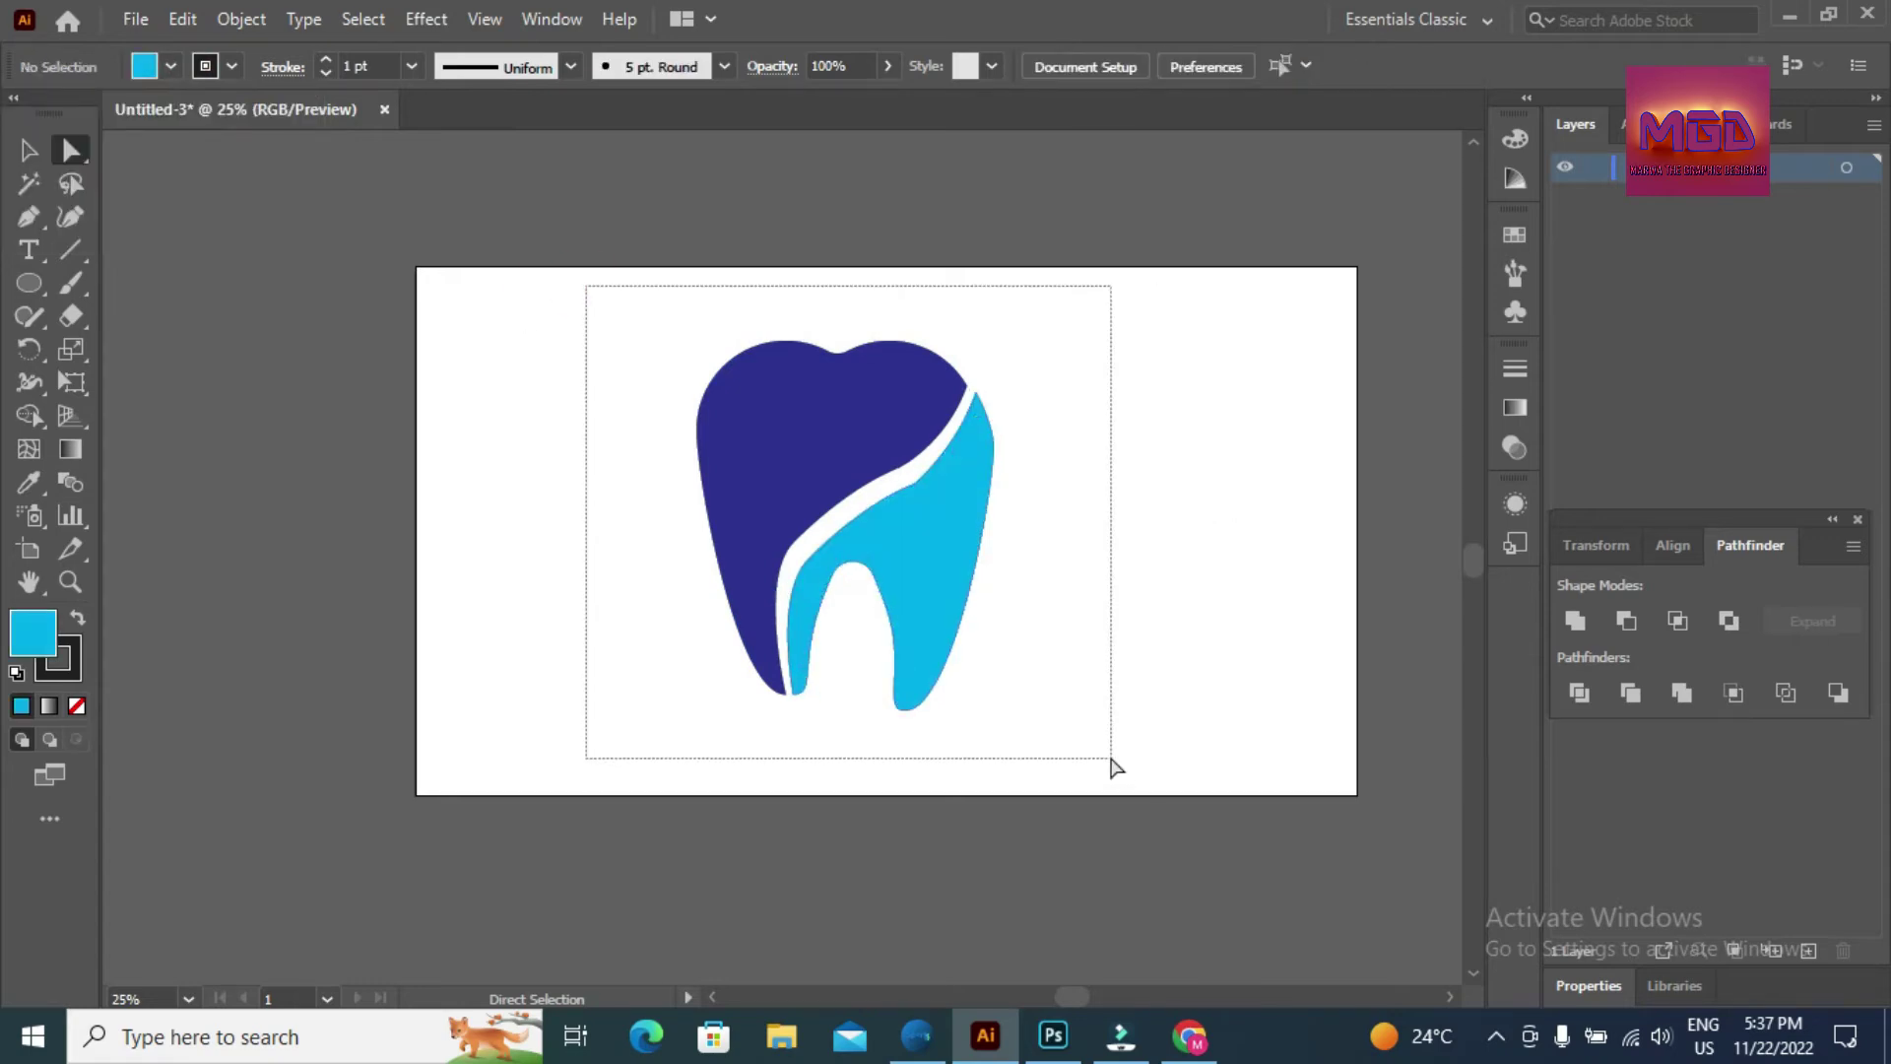
click(33, 158)
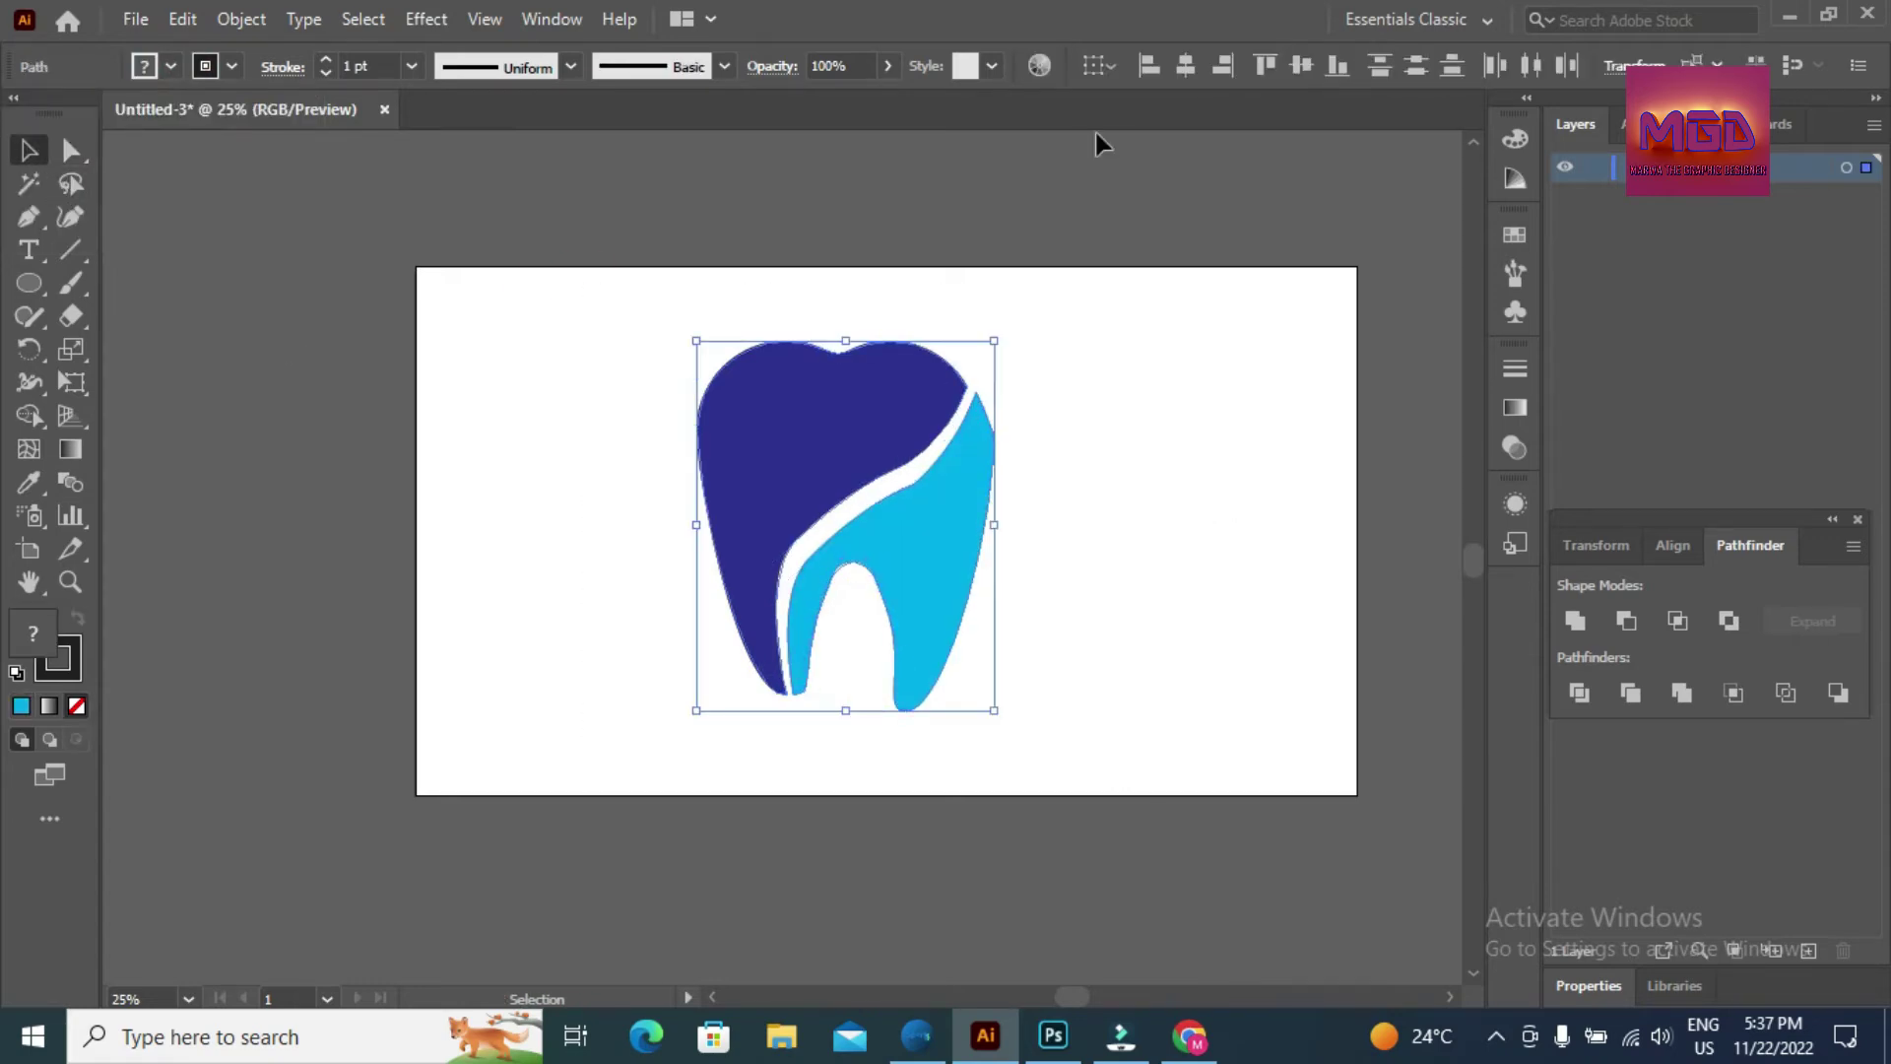
click(1063, 483)
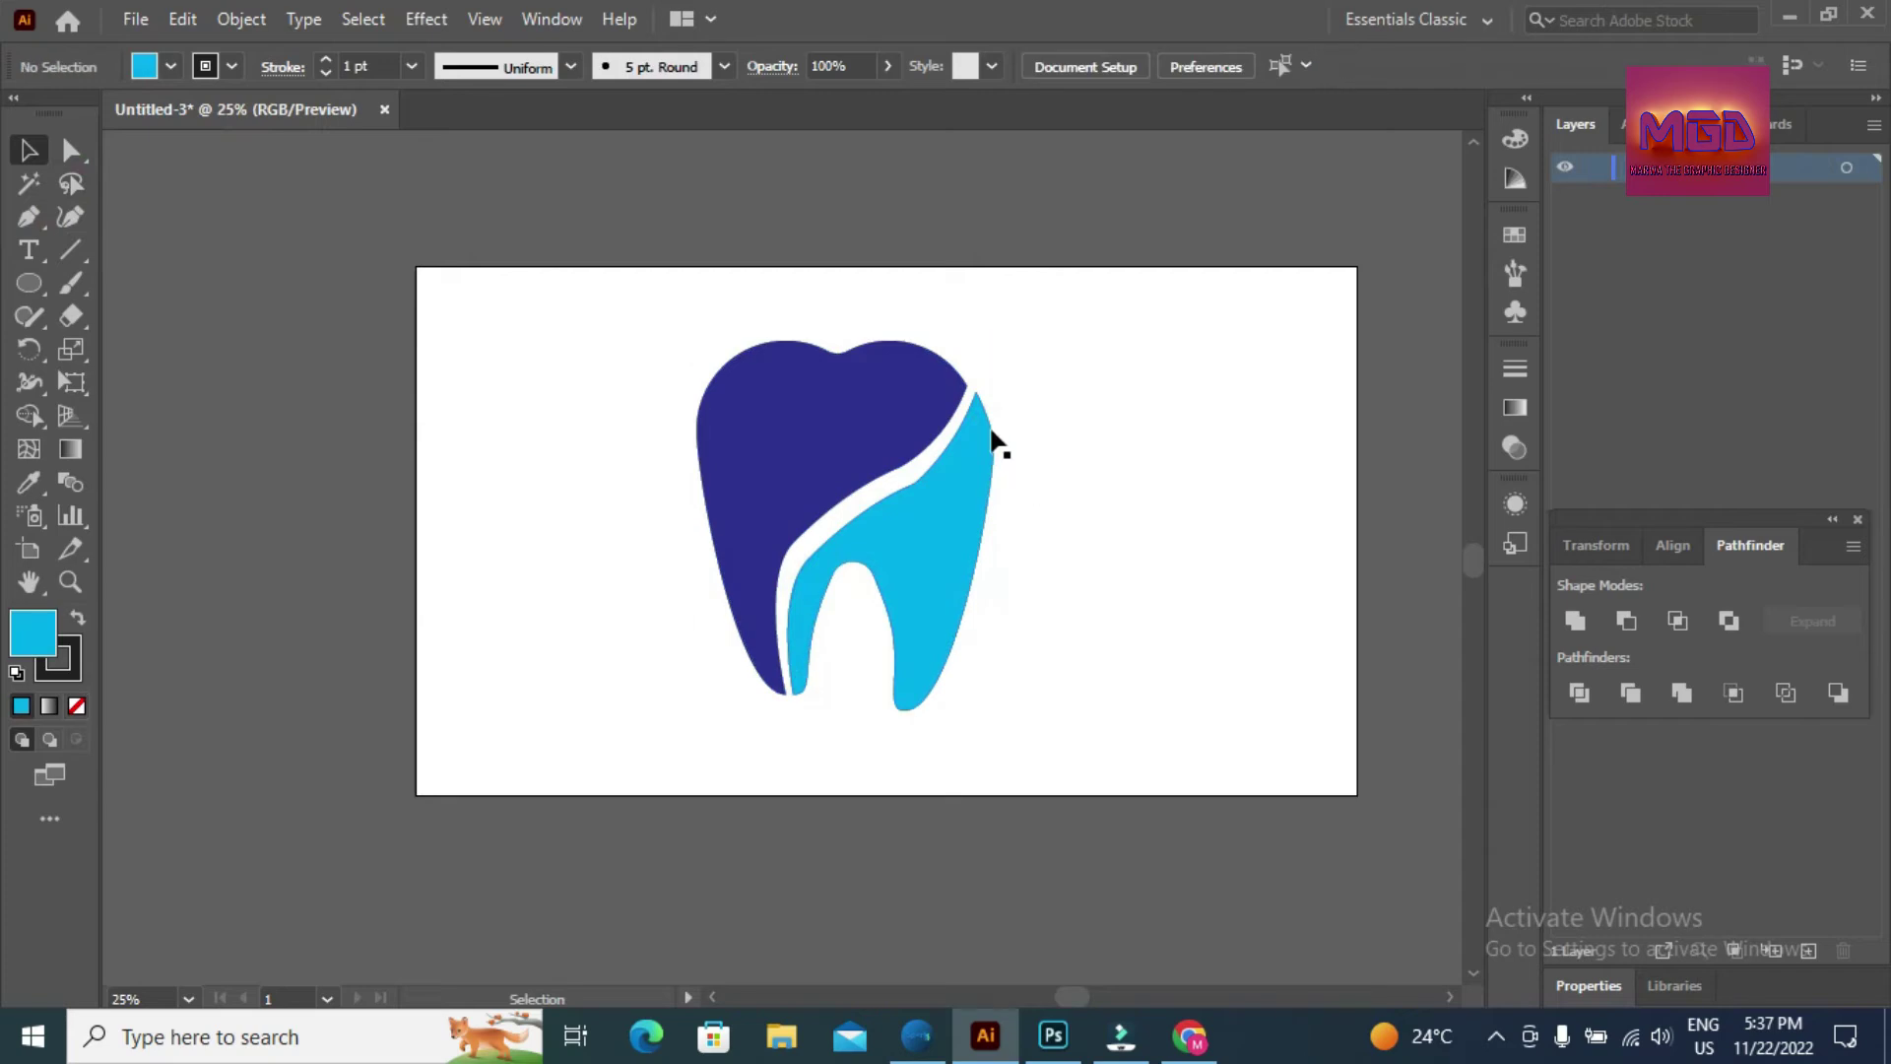
click(880, 473)
drag(880, 473, 880, 486)
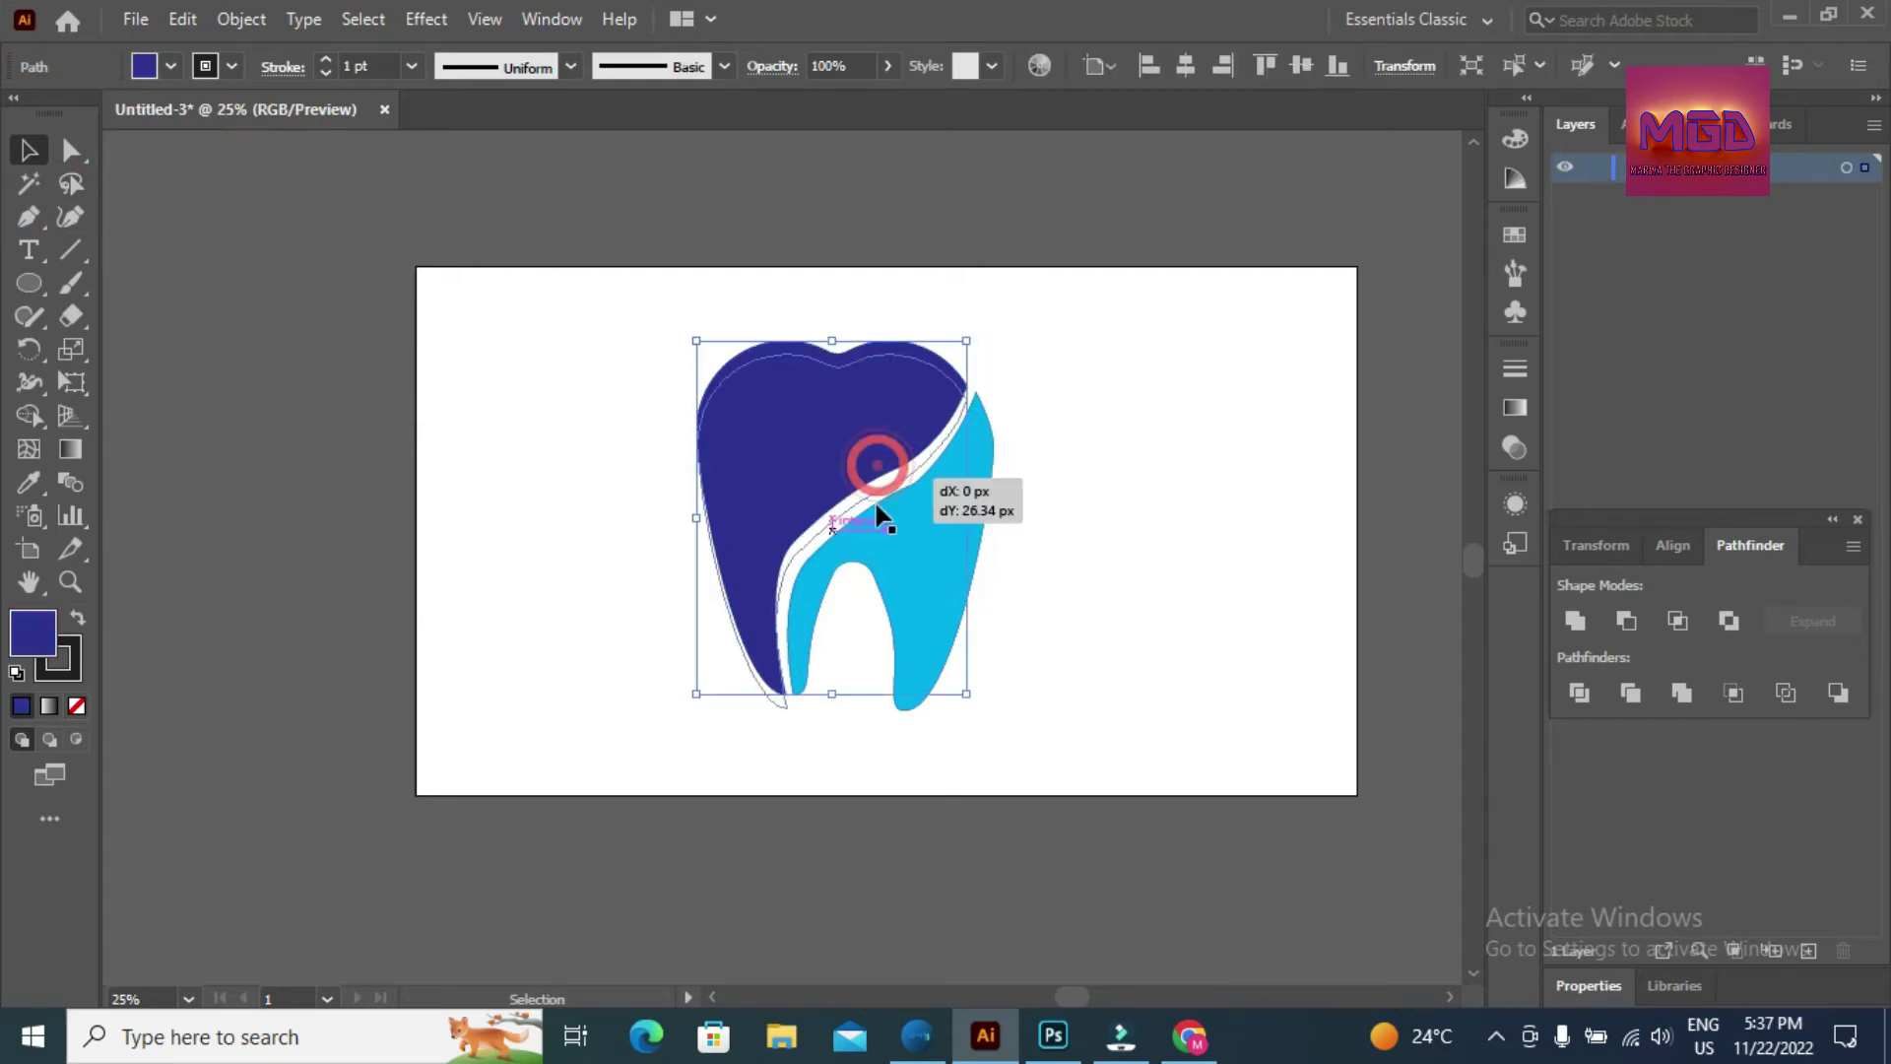
key(ctrl+z)
click(1162, 344)
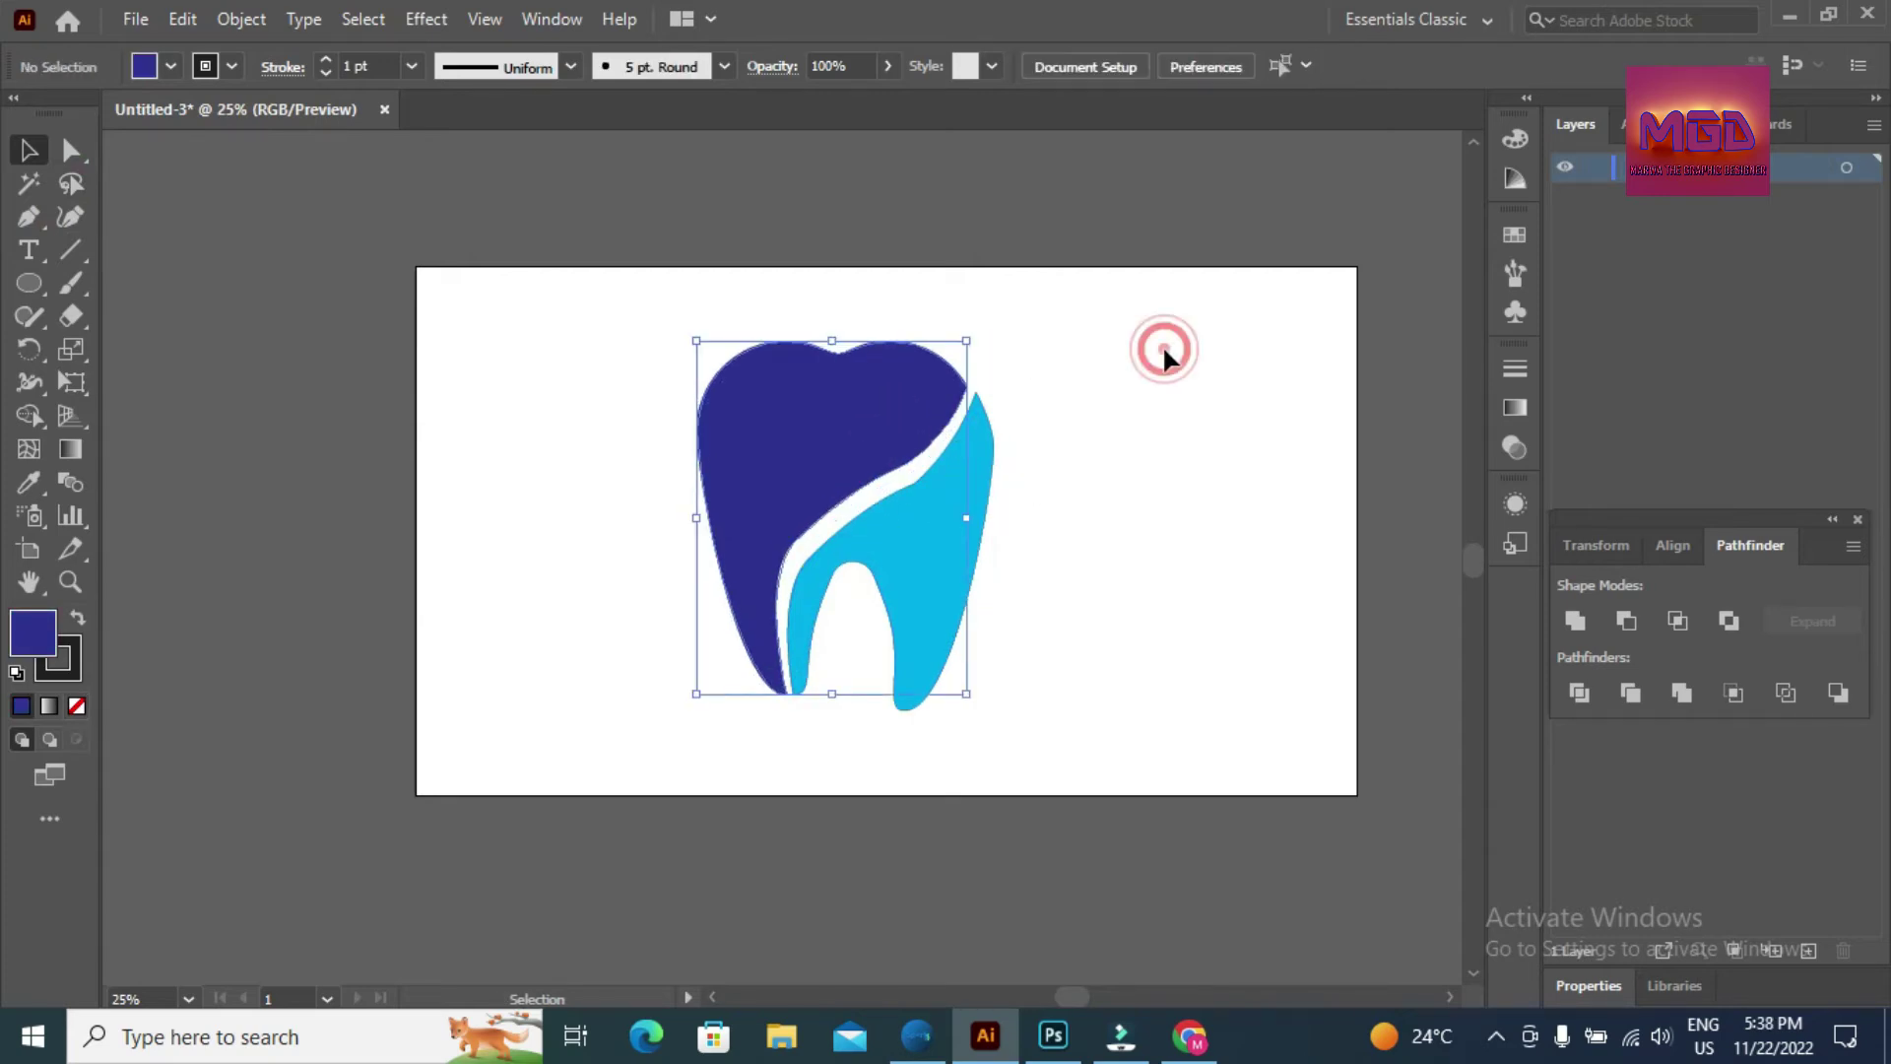
click(21, 223)
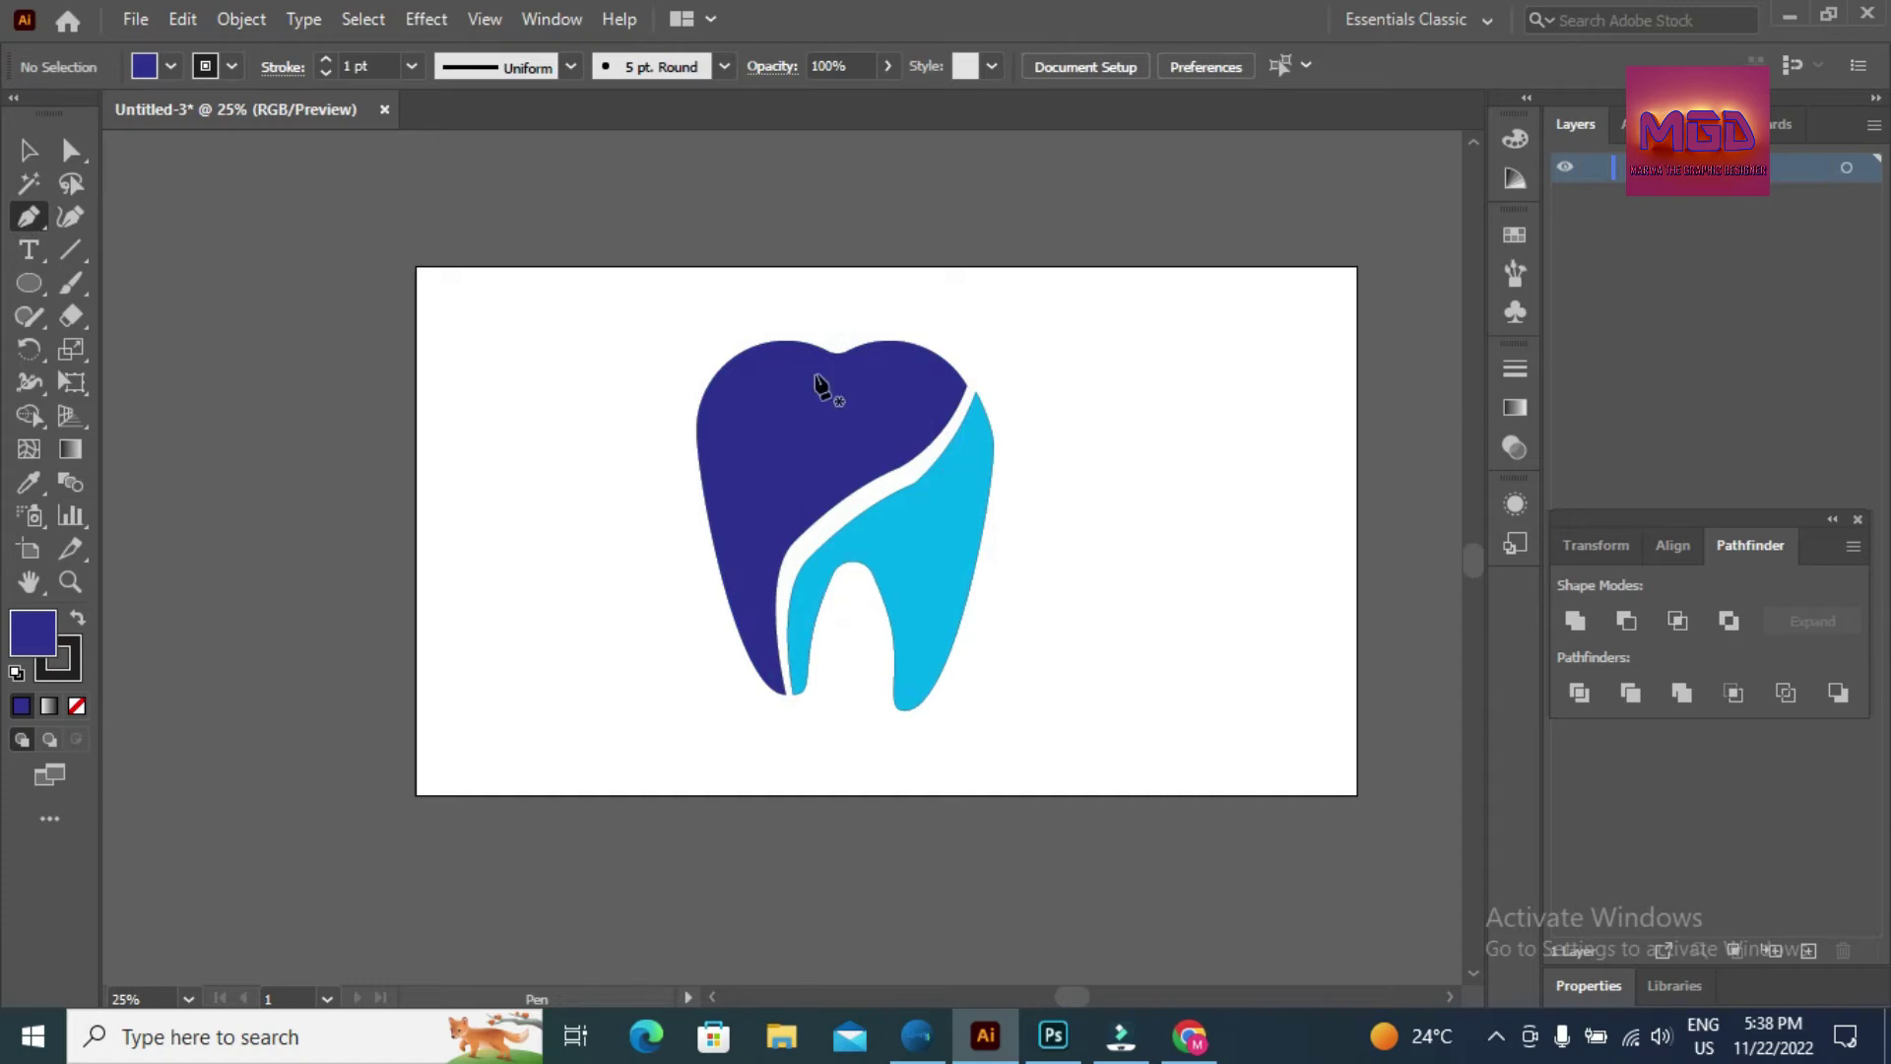
- Draw a short curved Pen path, about 140 px wide, across the dark-blue tooth's top notch
click(863, 345)
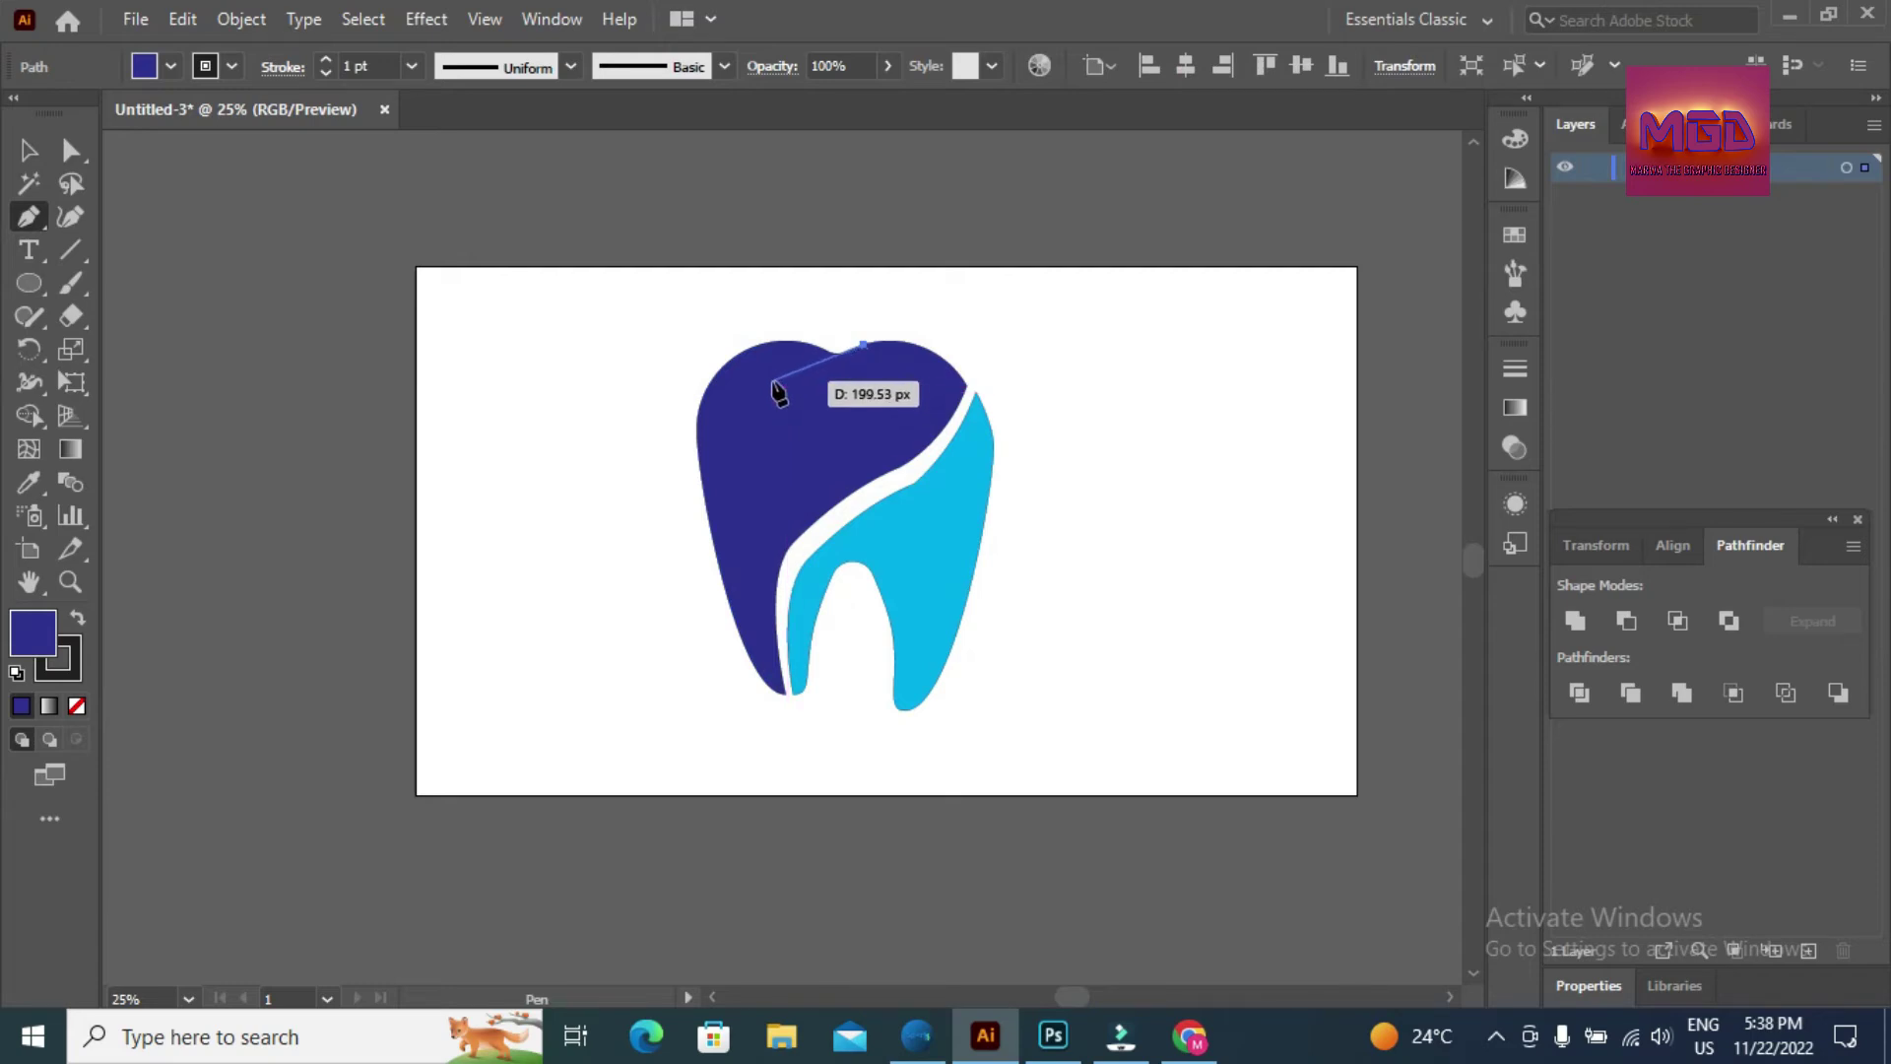
mouse_move(795, 369)
mouse_down()
mouse_move(750, 361)
mouse_move(794, 371)
mouse_up()
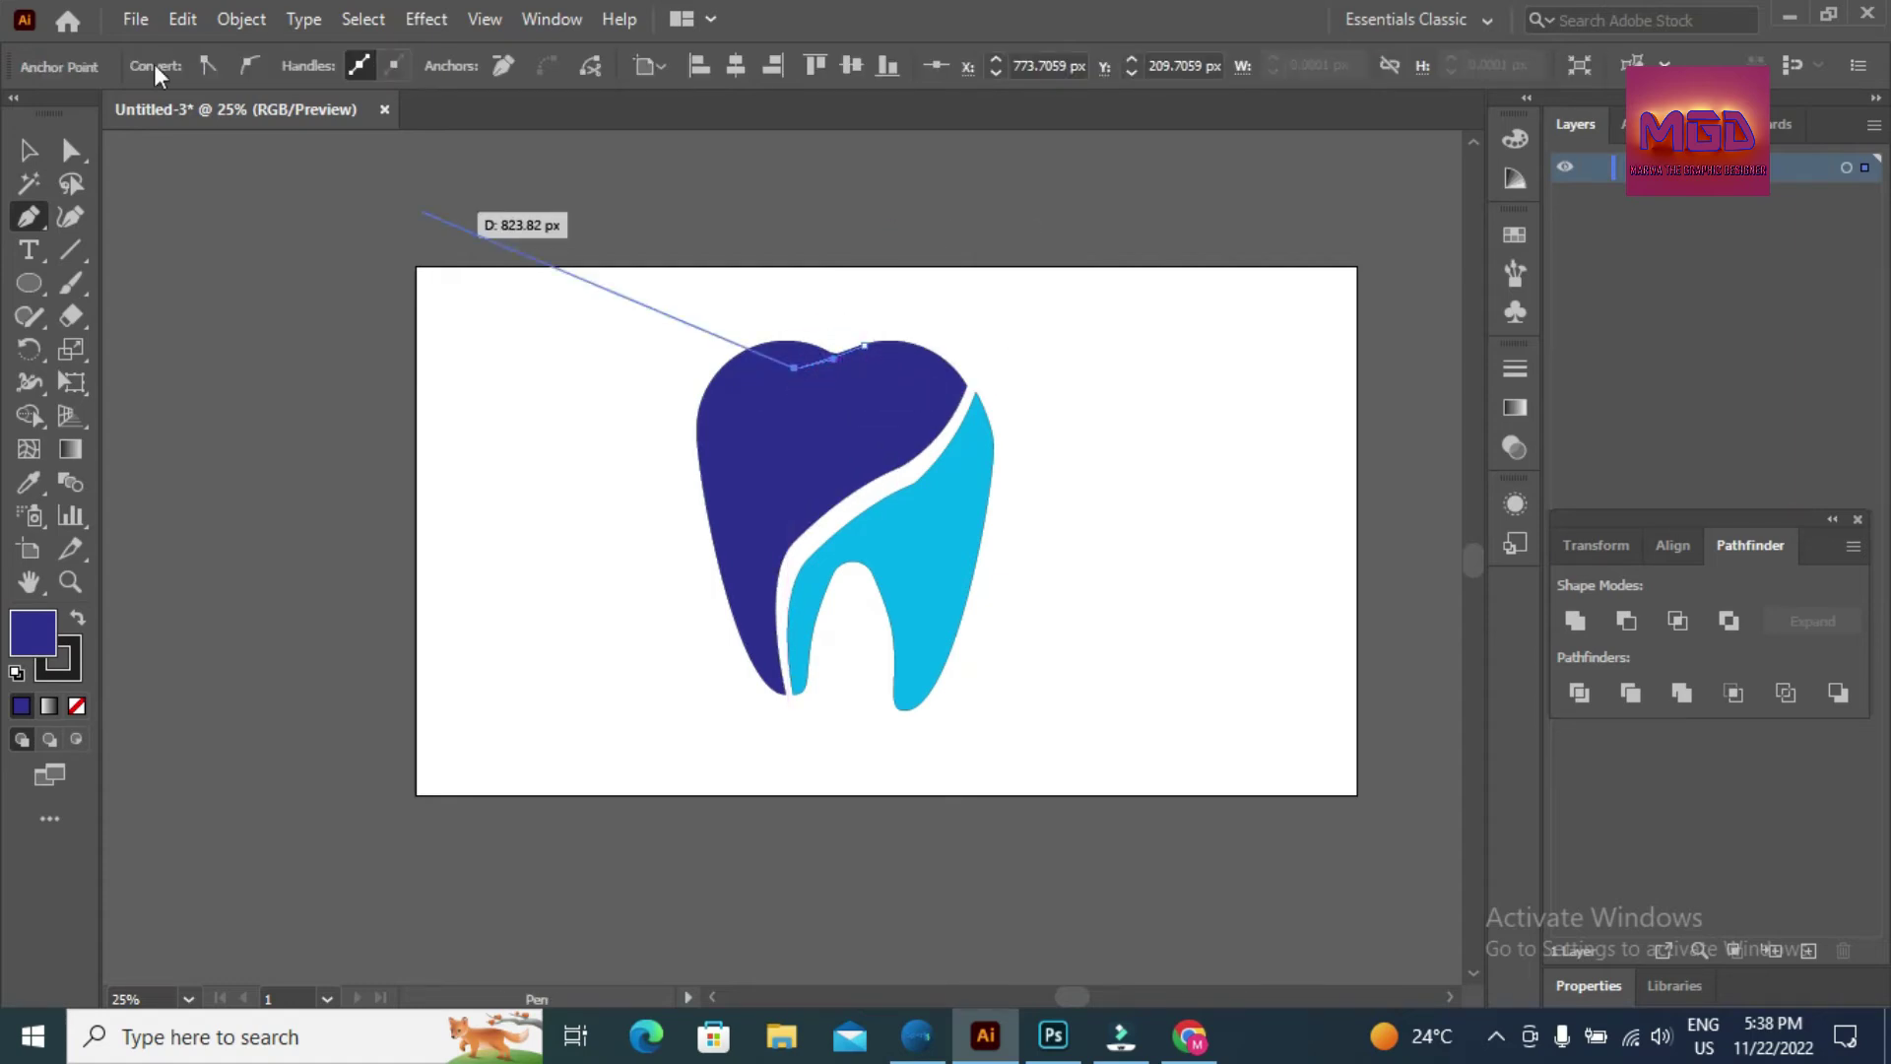
click(864, 345)
drag(883, 328, 889, 319)
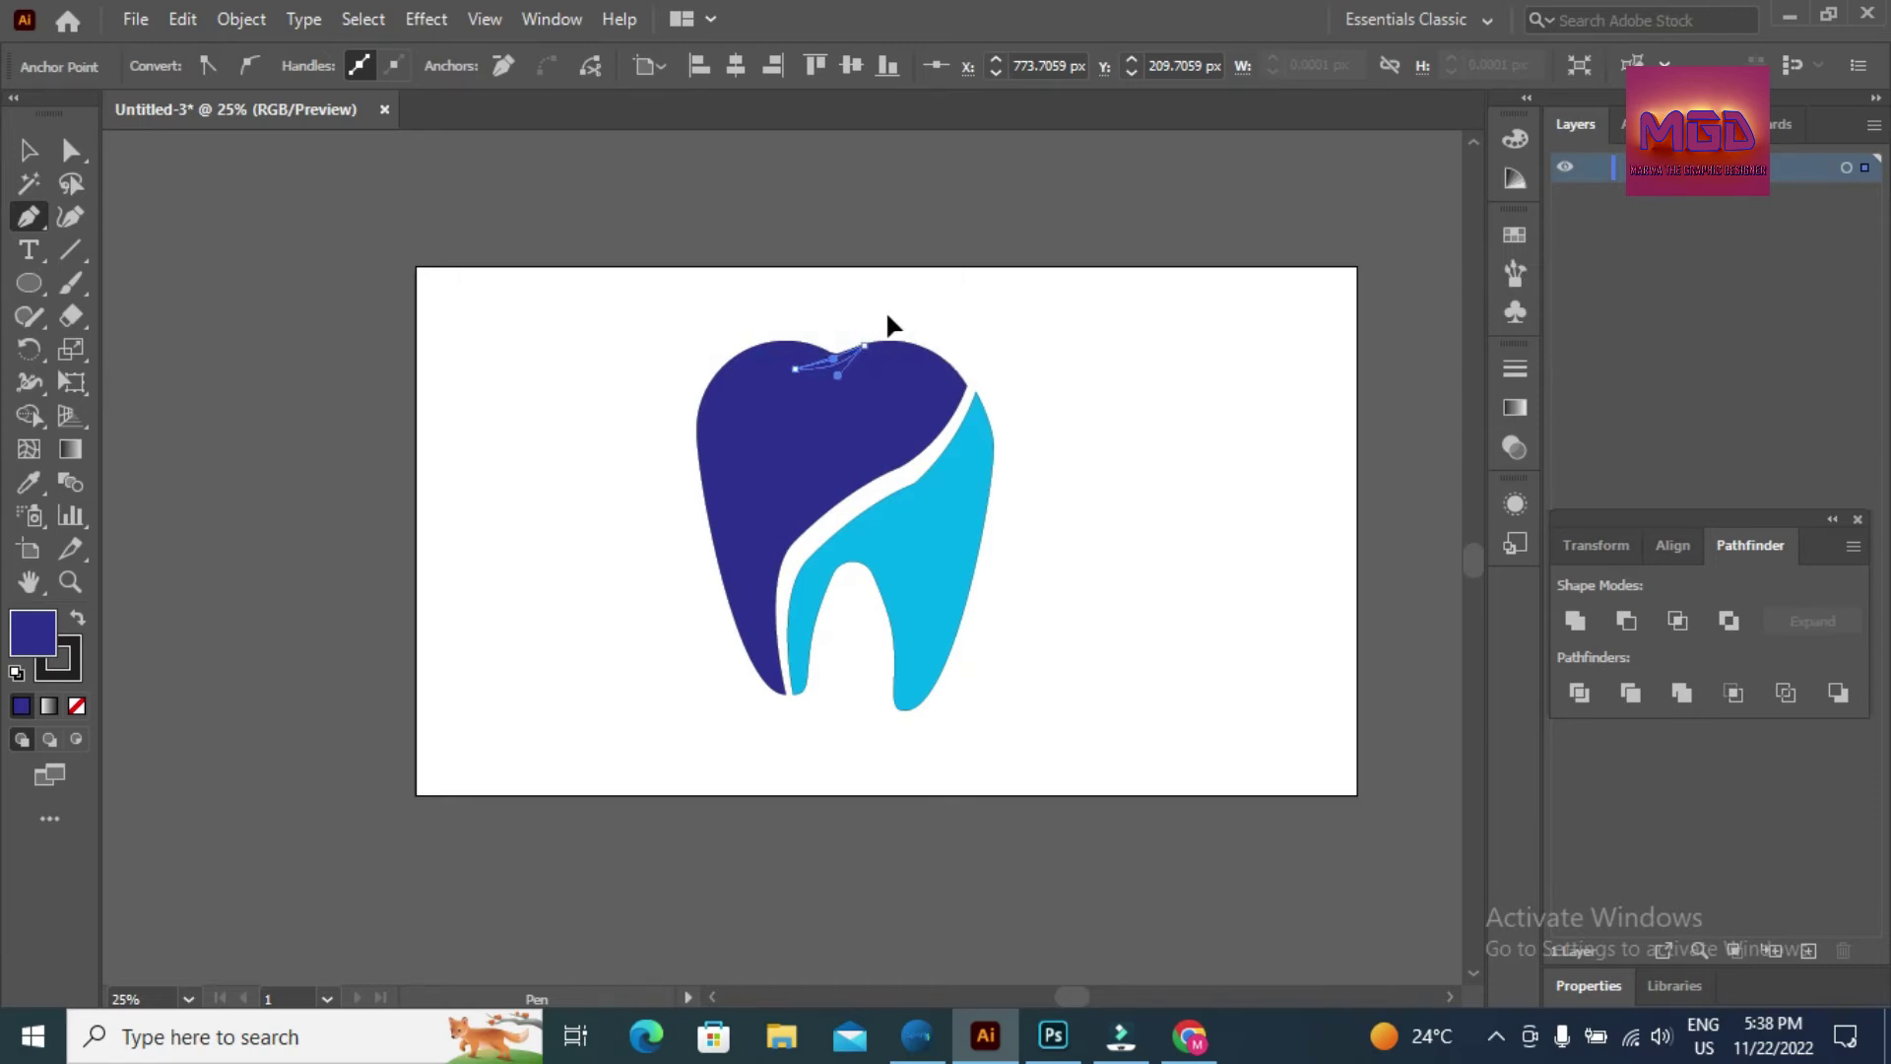
click(28, 150)
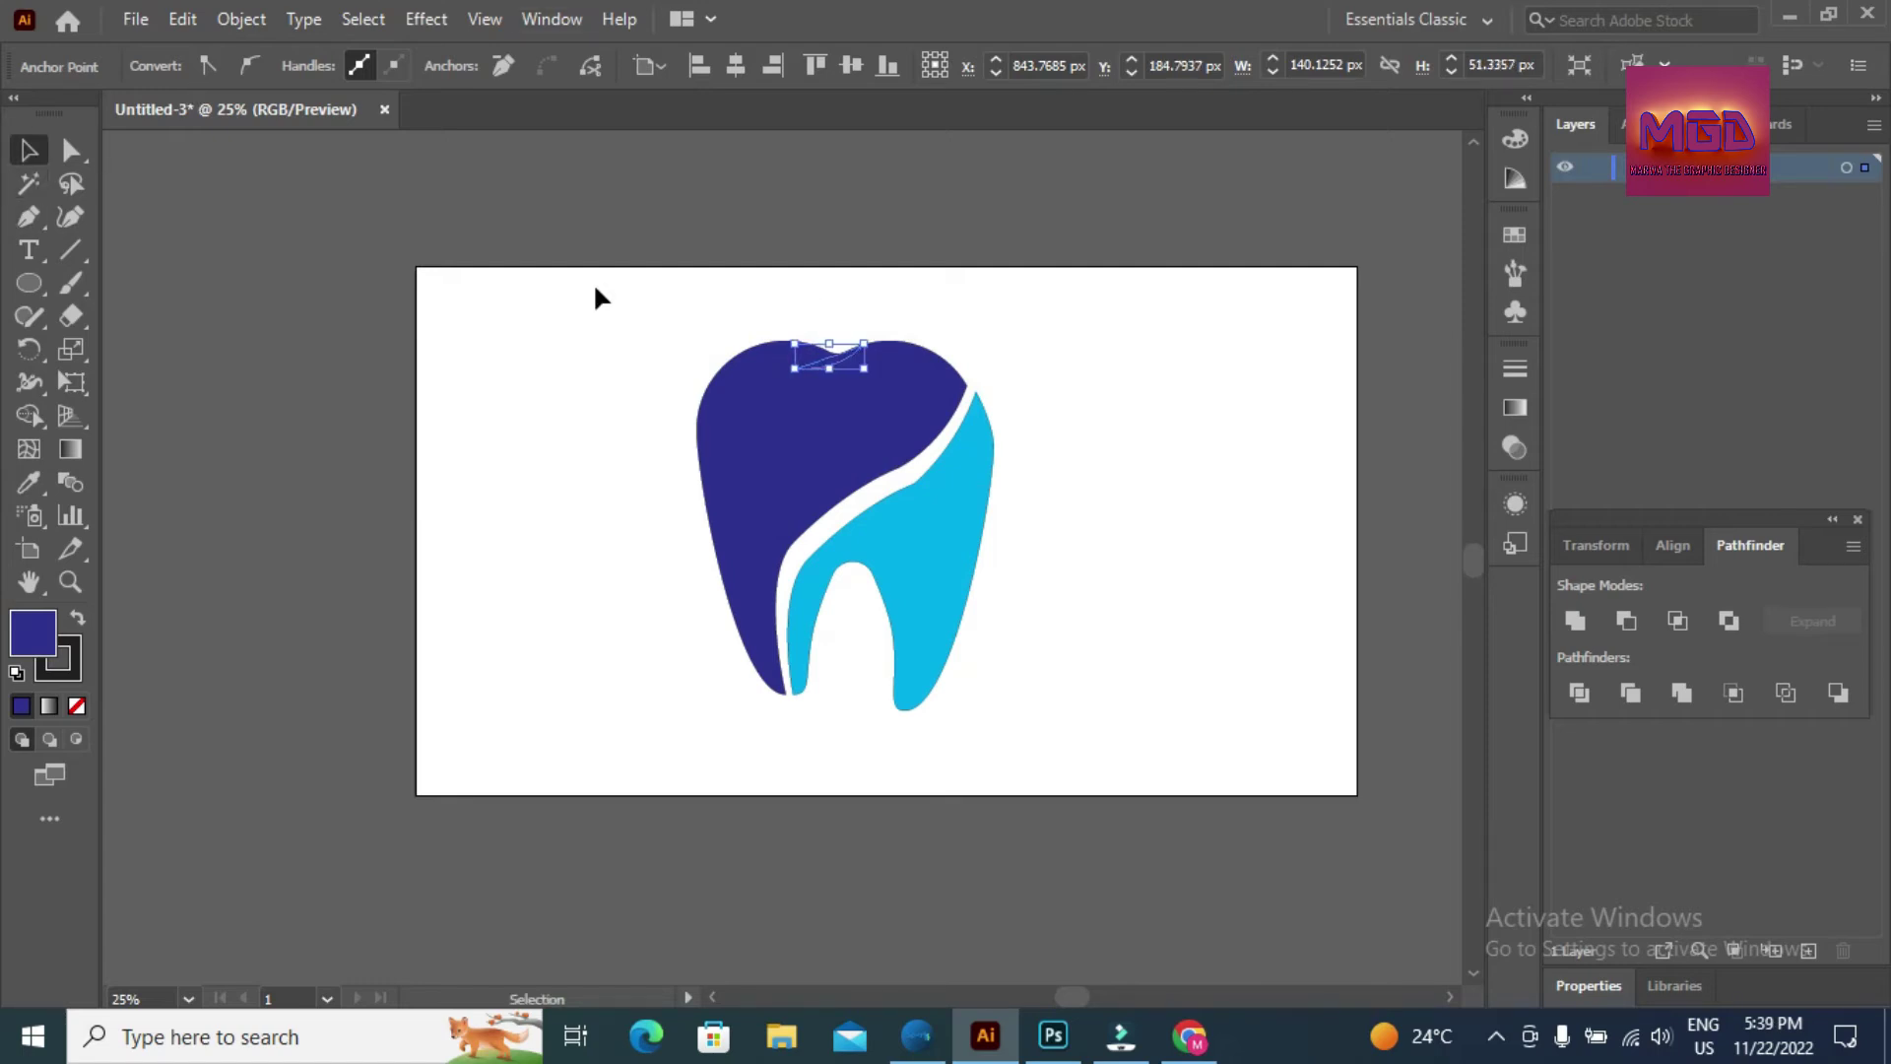
- Divide the dark-blue tooth along the cutting path, ungroup, and delete the small notch piece
drag(623, 314, 897, 480)
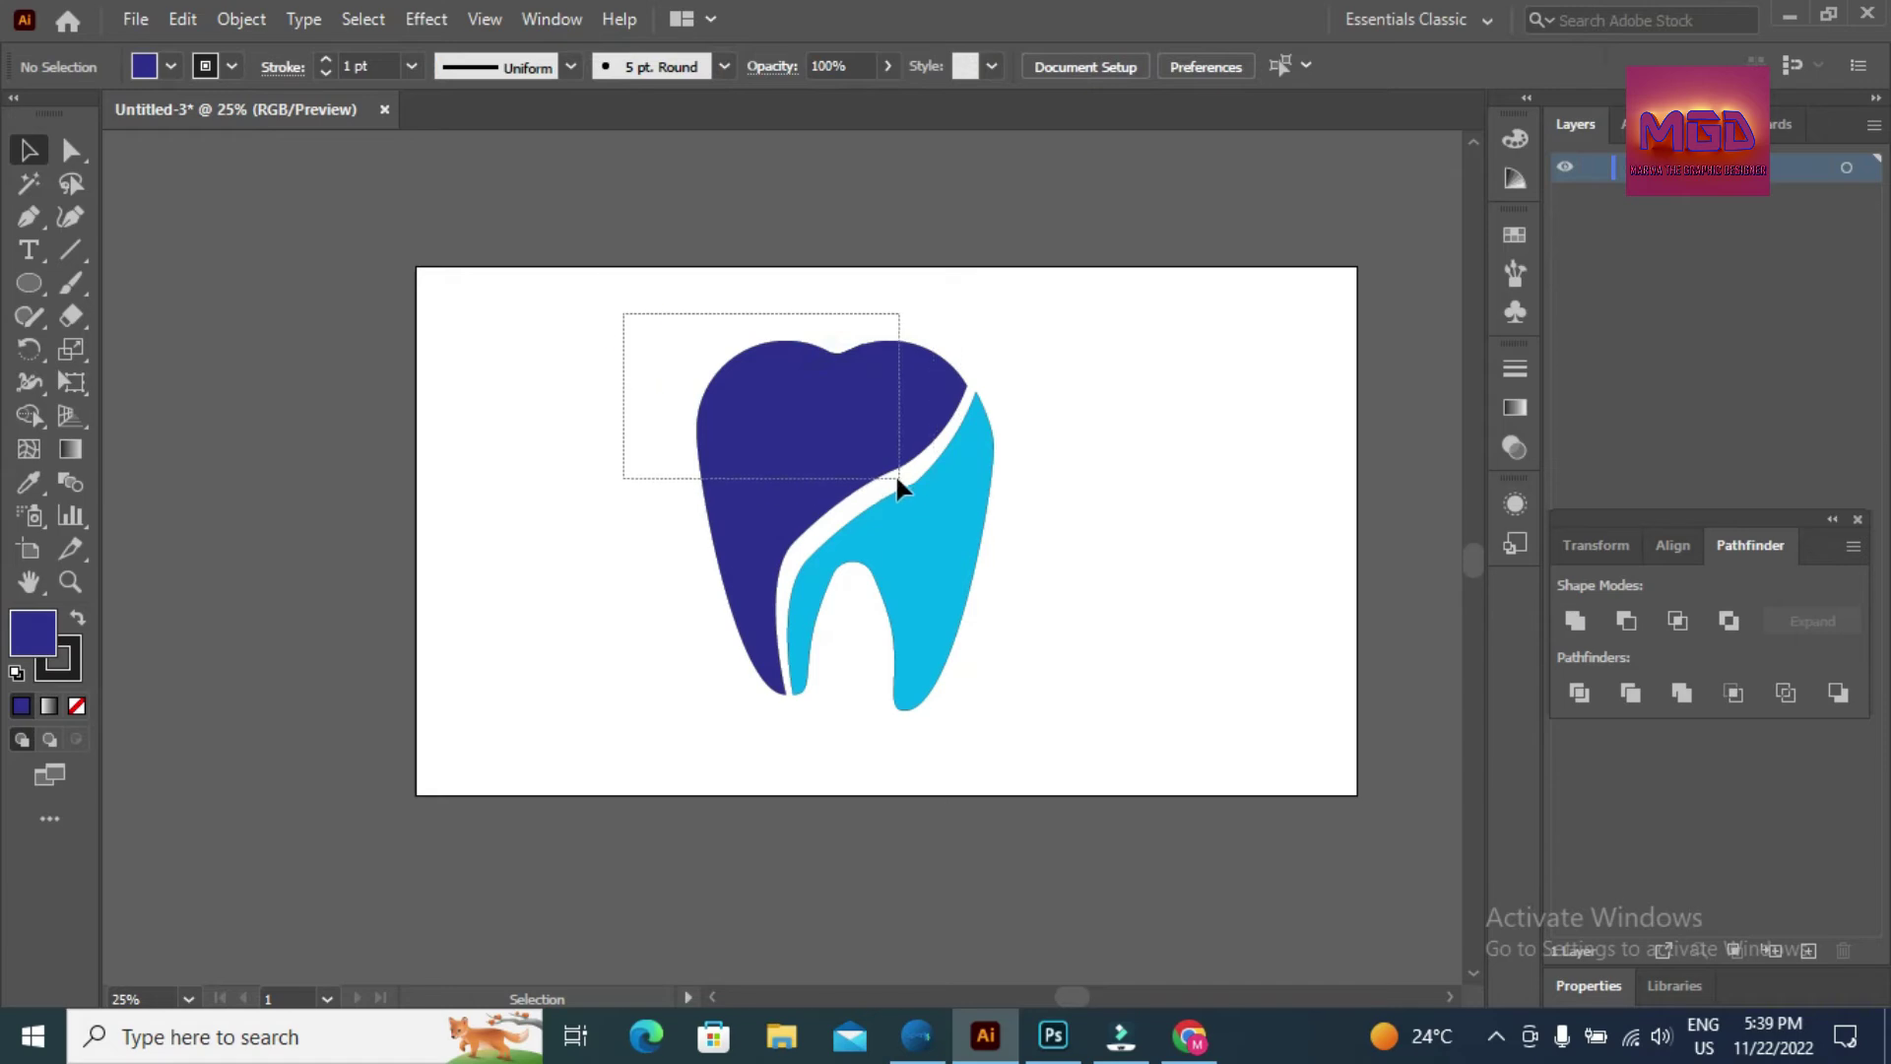
click(1579, 693)
right_click(817, 382)
click(918, 607)
click(1055, 440)
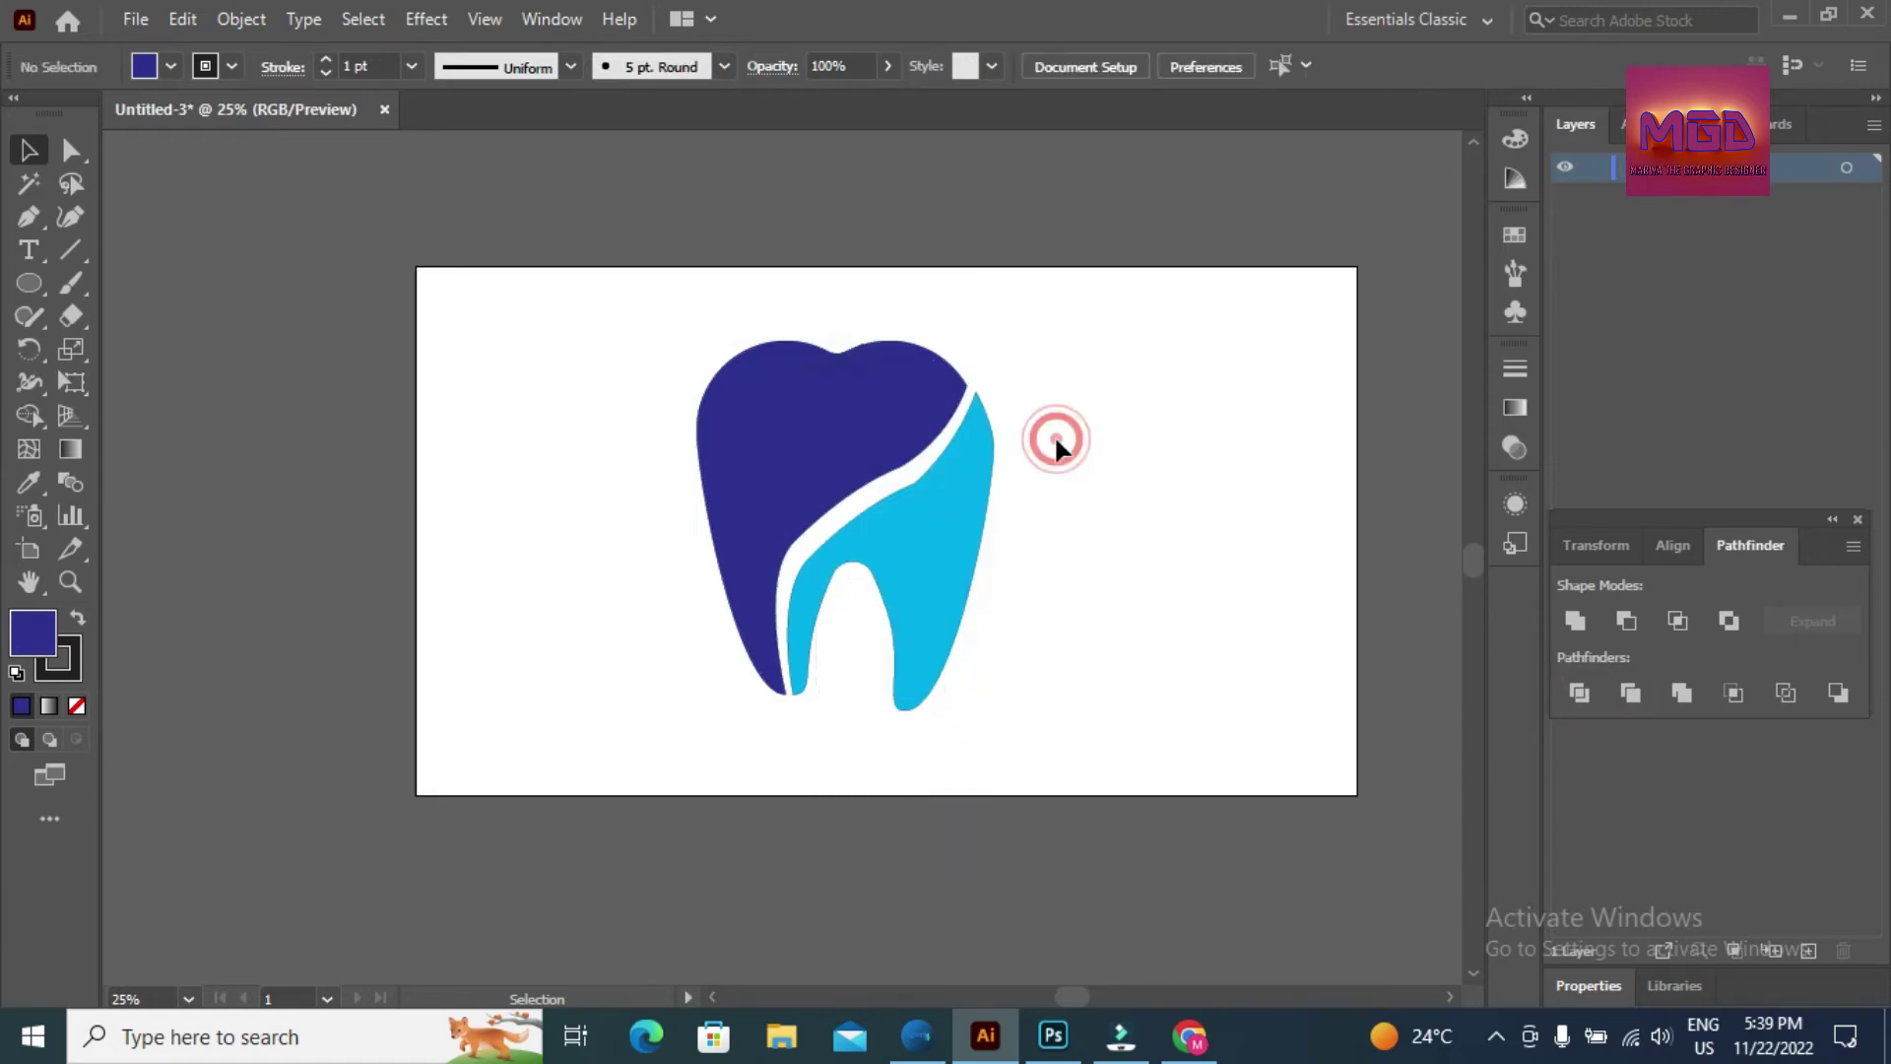
click(831, 369)
key(Delete)
click(849, 347)
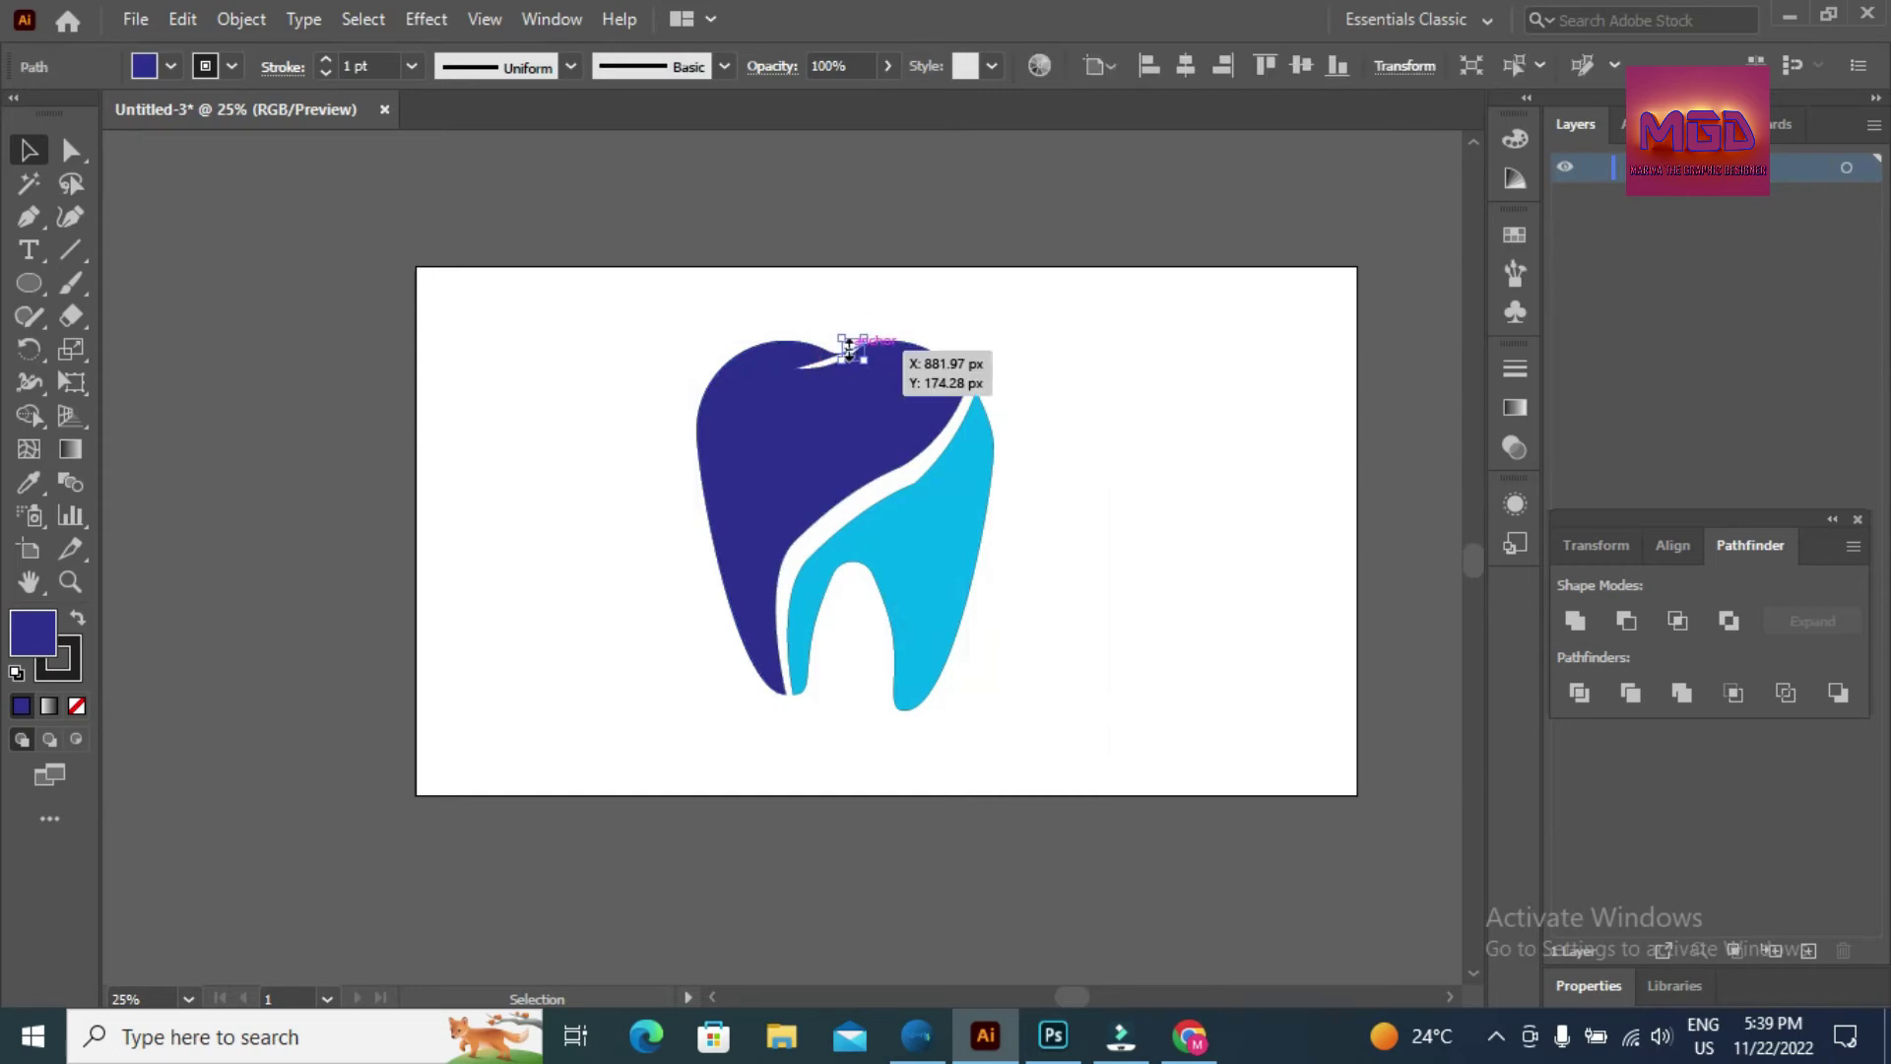
click(1199, 262)
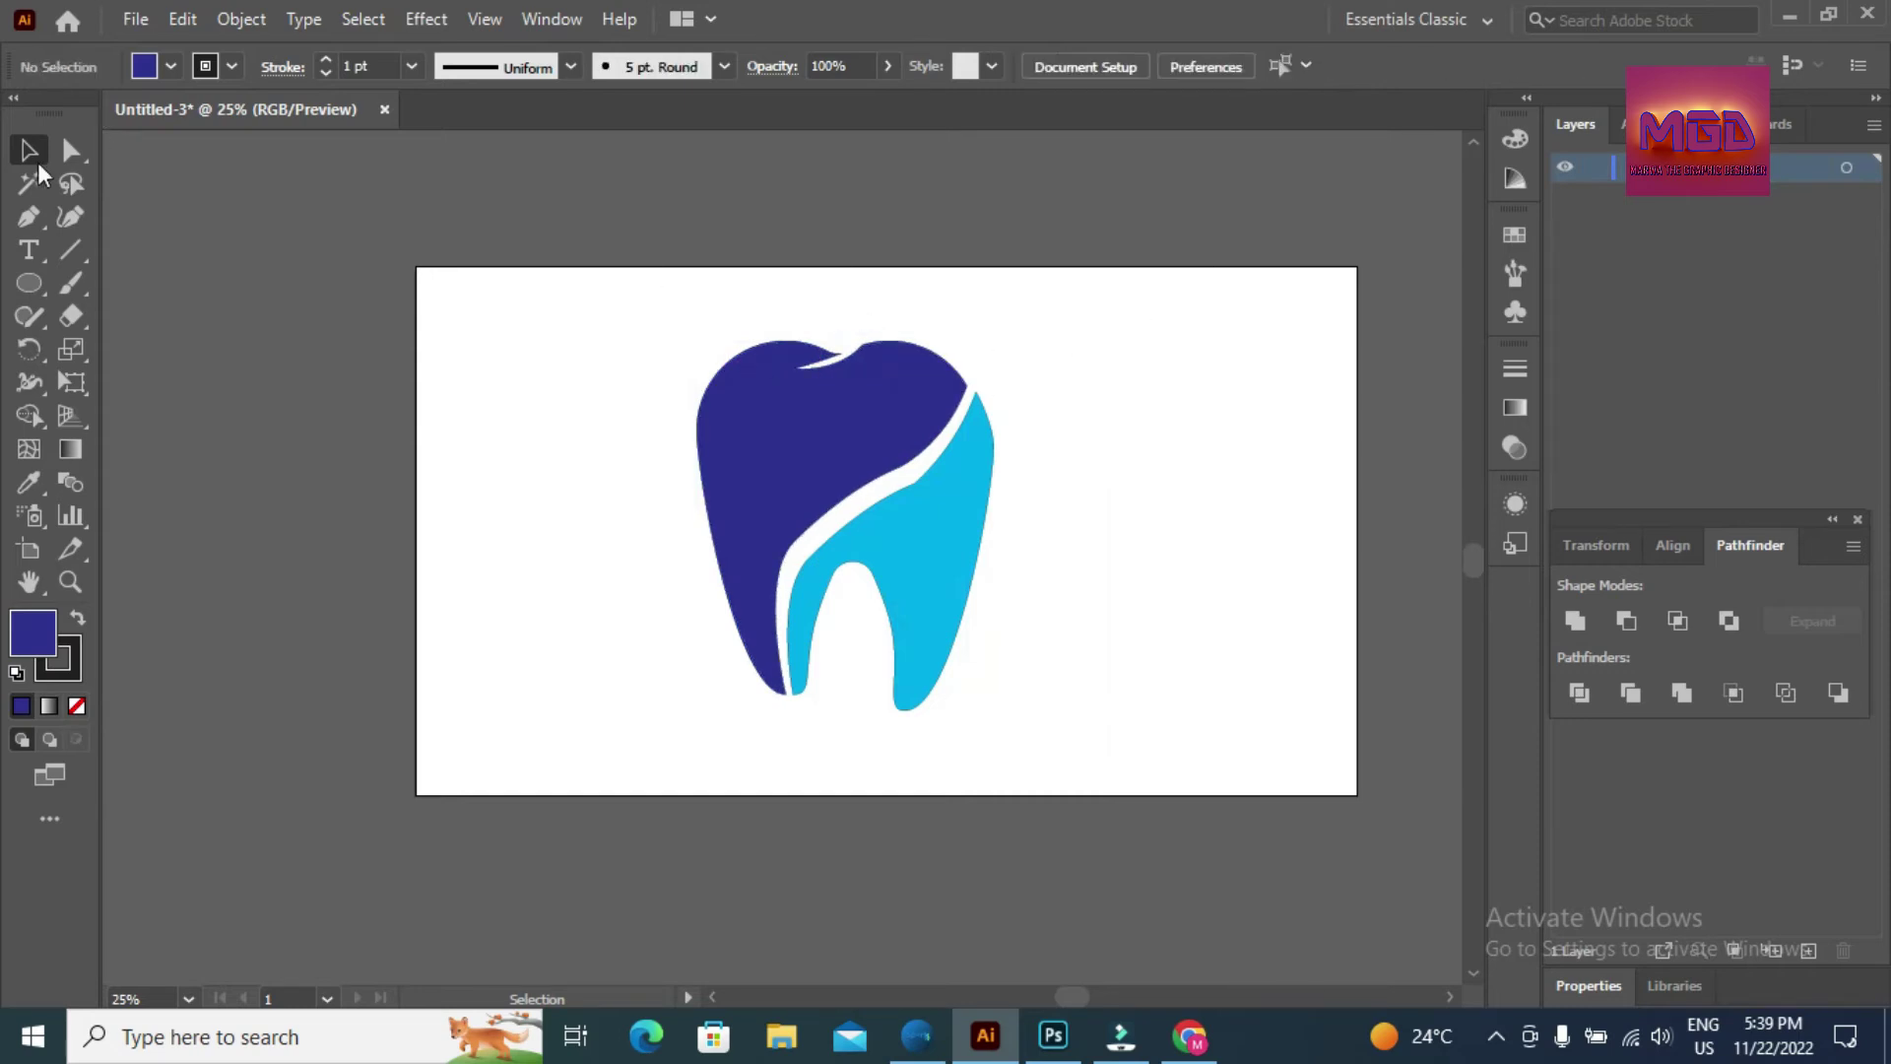
- Round the notch corner with the live corner widget to about 2.45 px
mouse_move(624, 309)
mouse_down()
mouse_move(854, 419)
mouse_move(891, 381)
mouse_move(865, 355)
mouse_up()
click(71, 150)
click(862, 354)
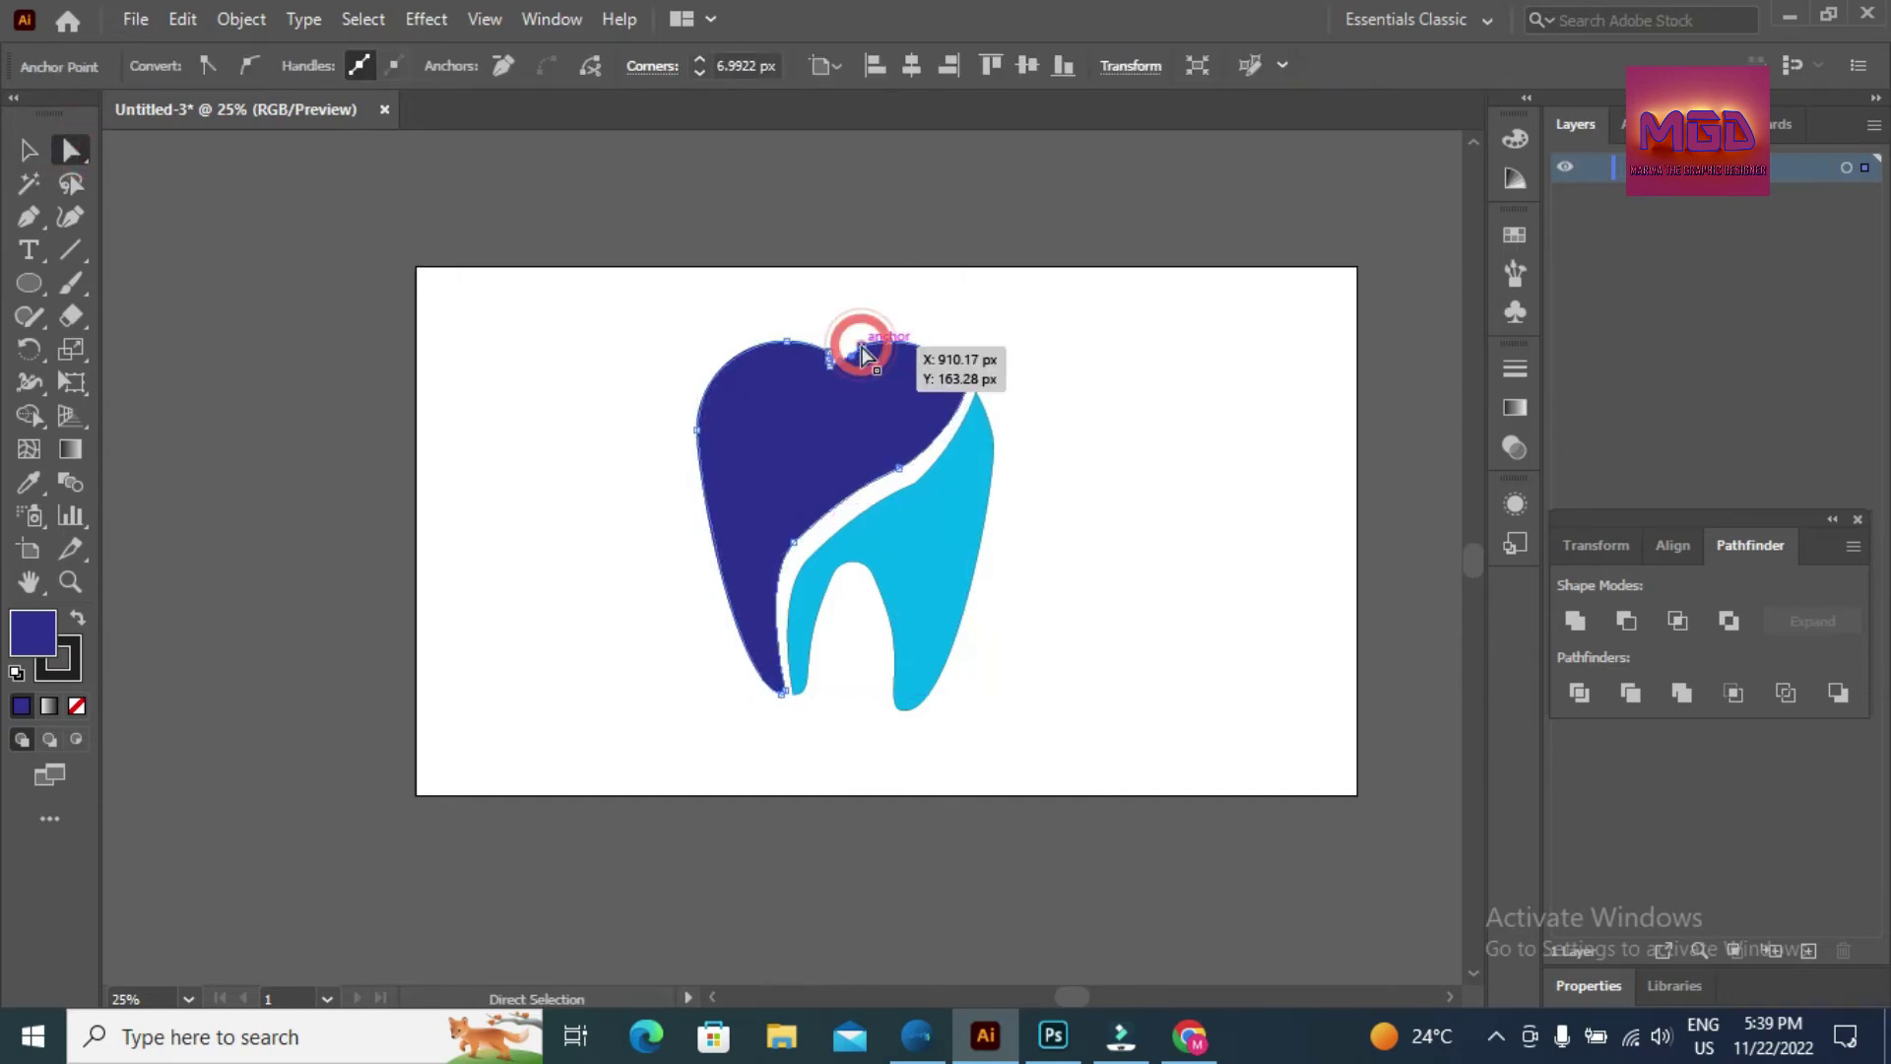
click(987, 291)
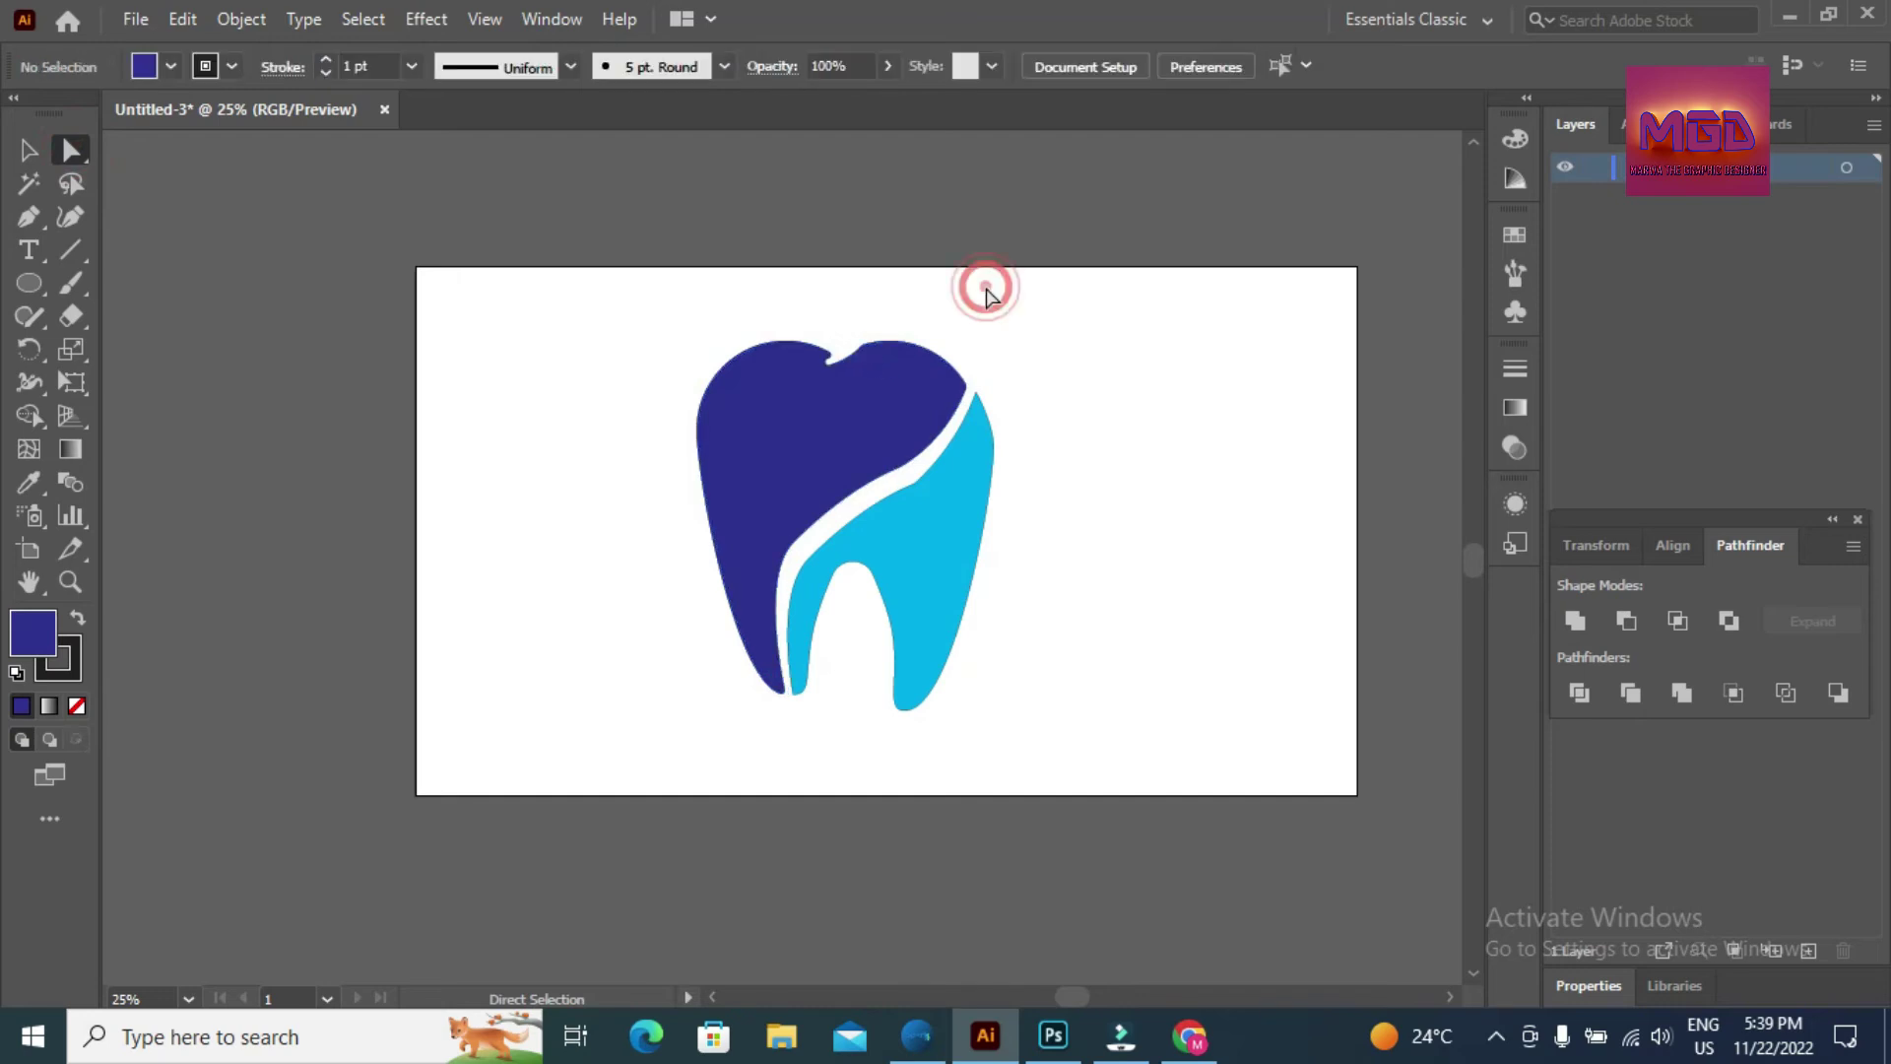
click(864, 352)
drag(879, 373, 907, 389)
click(953, 328)
click(818, 388)
click(830, 368)
drag(829, 368, 805, 385)
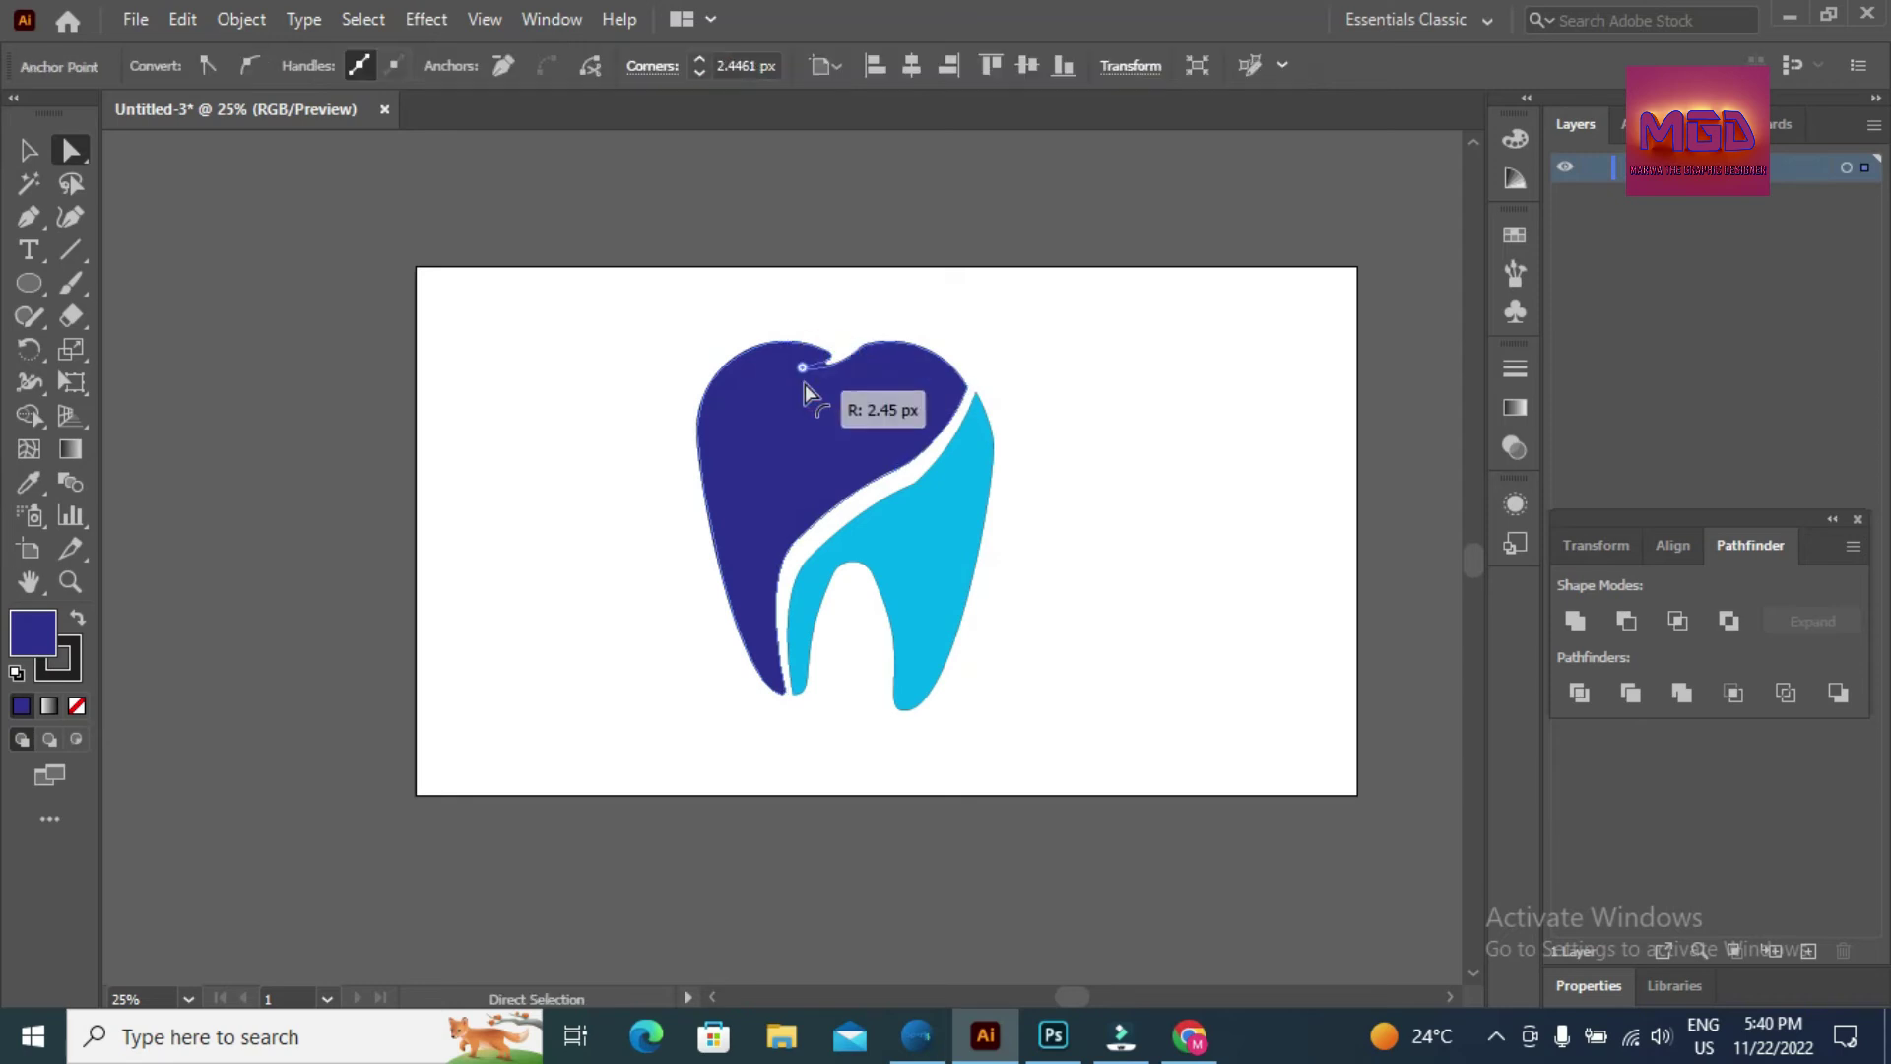
click(895, 282)
click(1013, 286)
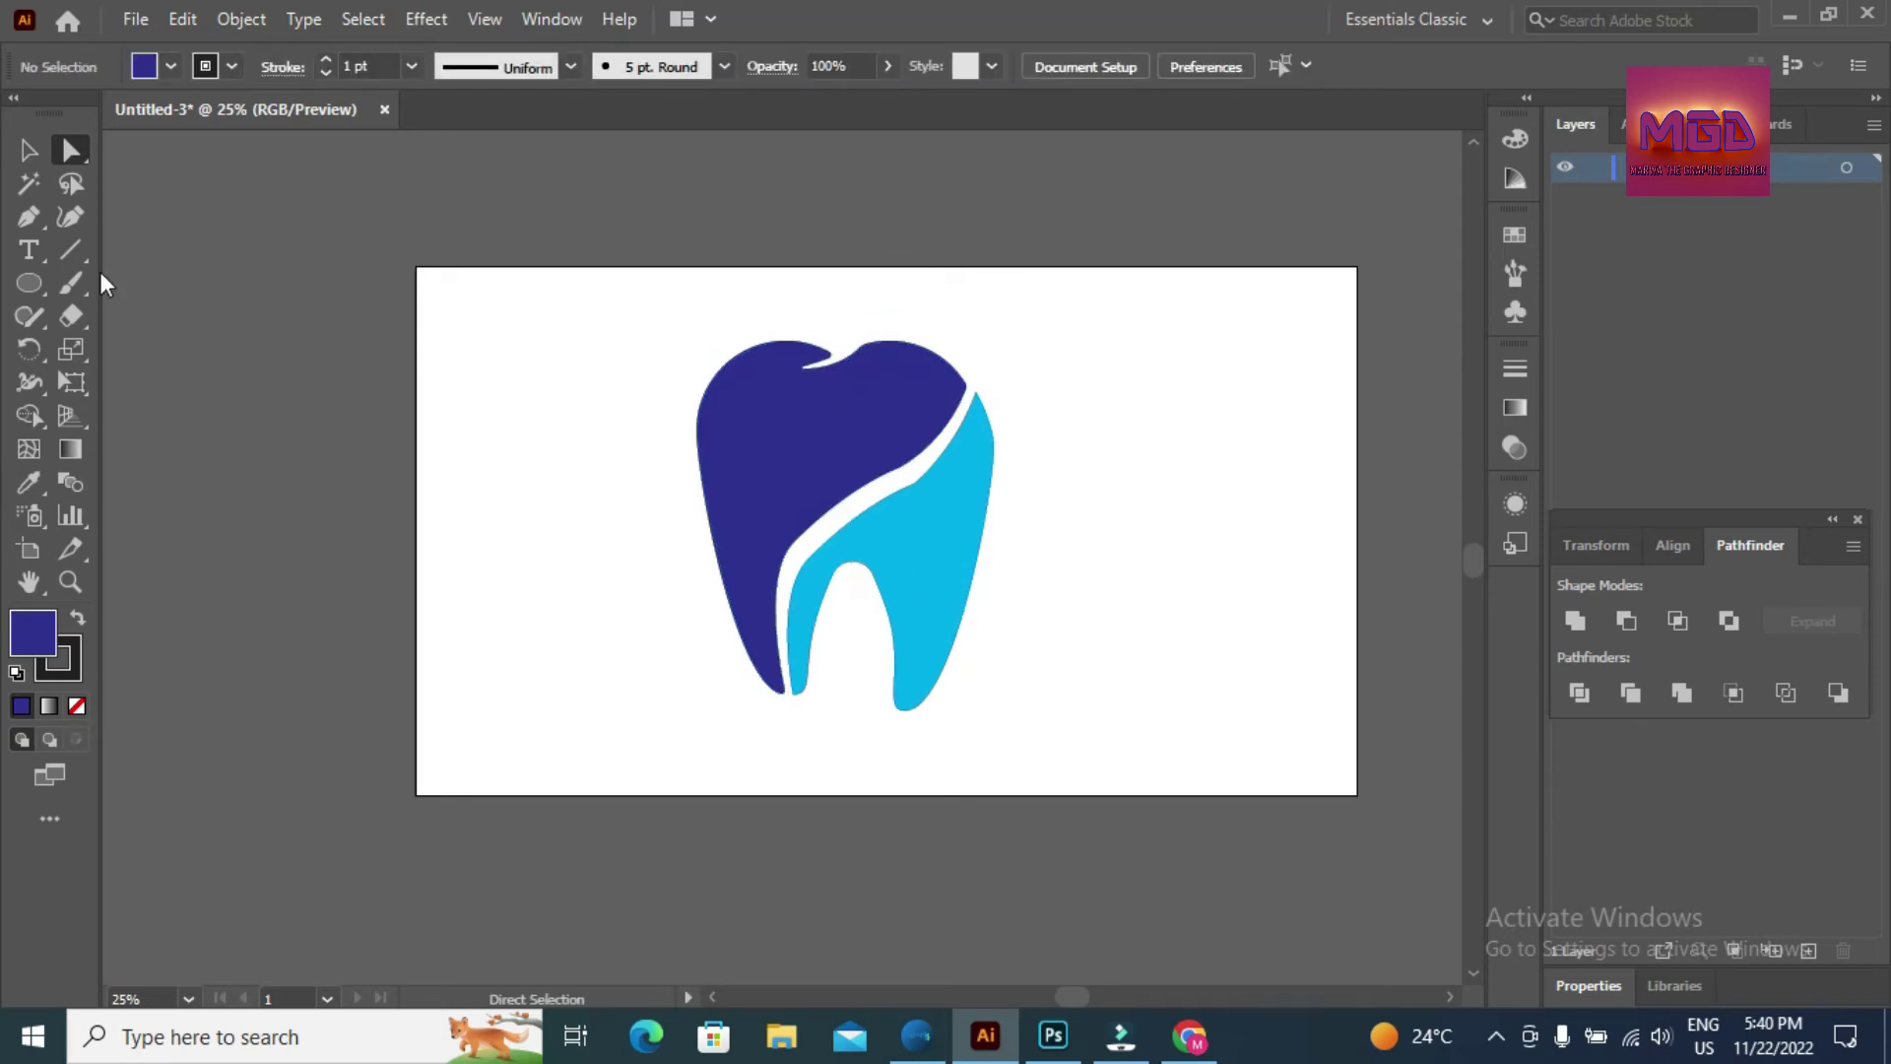
click(70, 216)
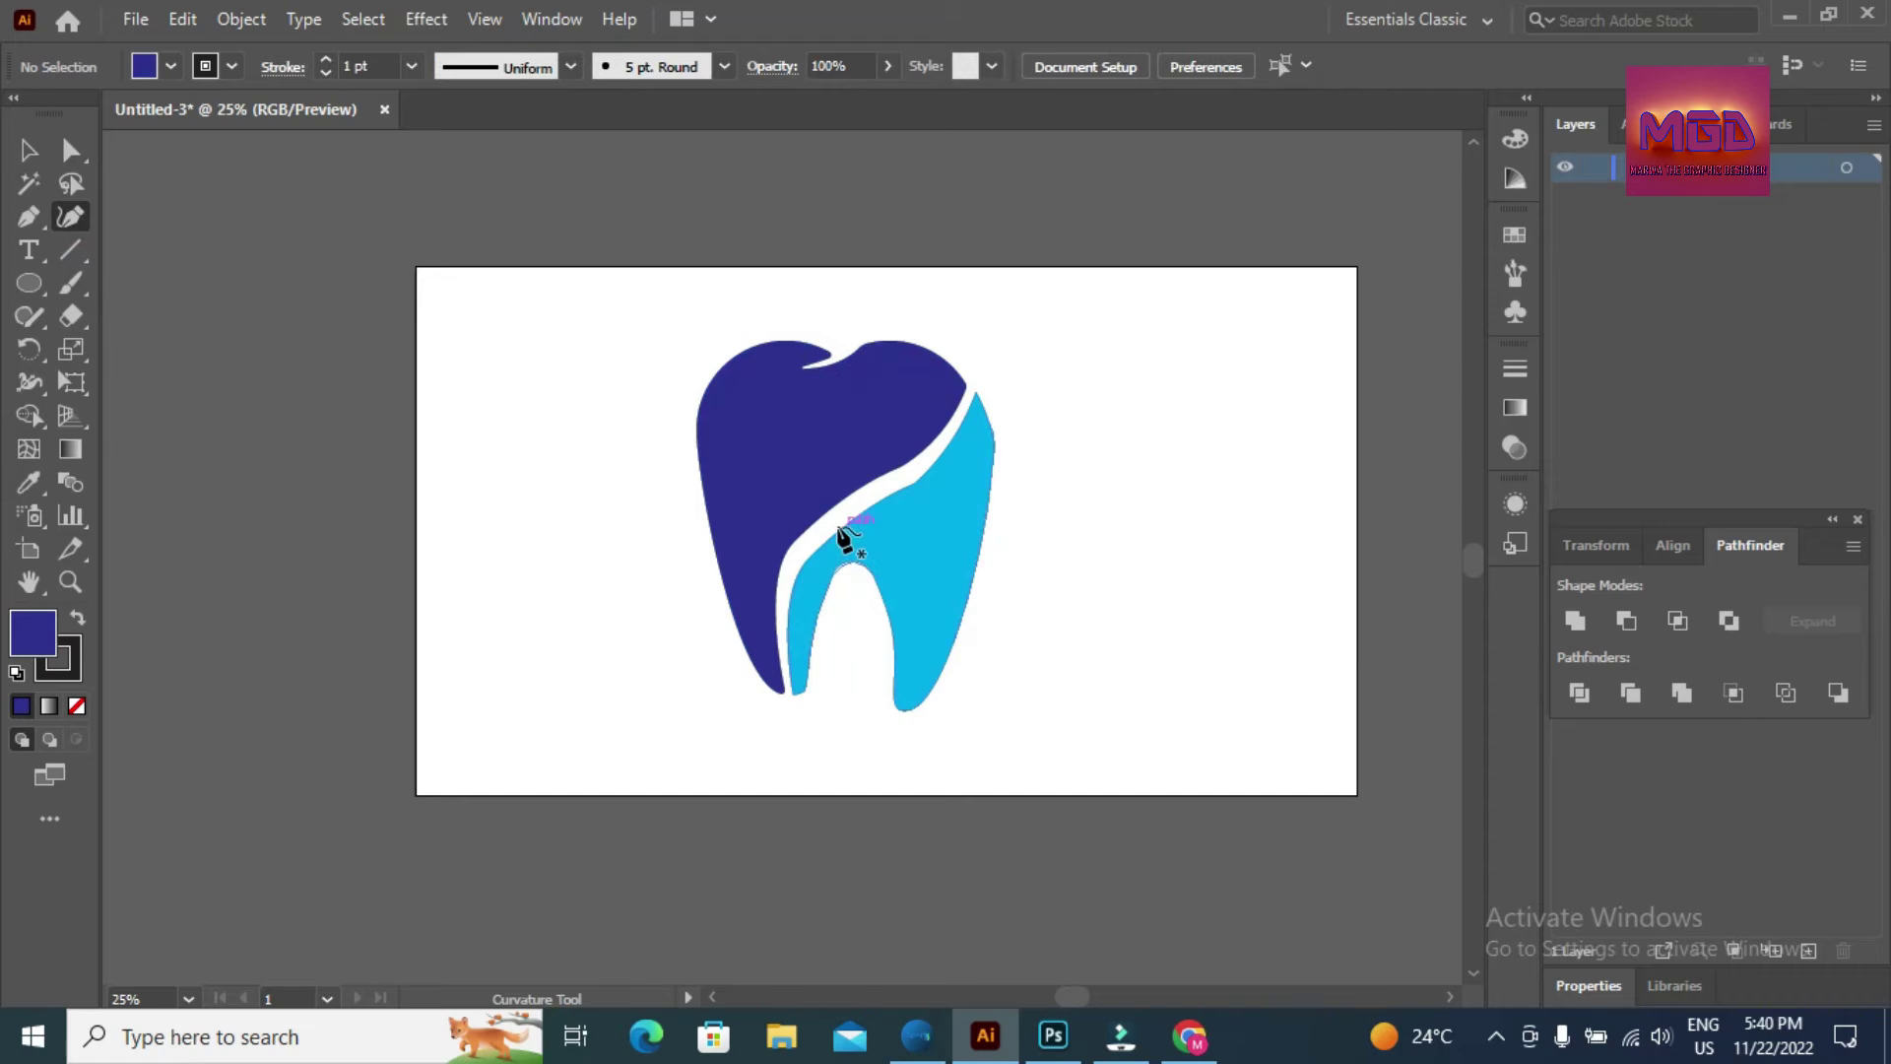
- Add a Curvature point on the light-blue piece's lower-left edge and pull it slightly left
click(837, 529)
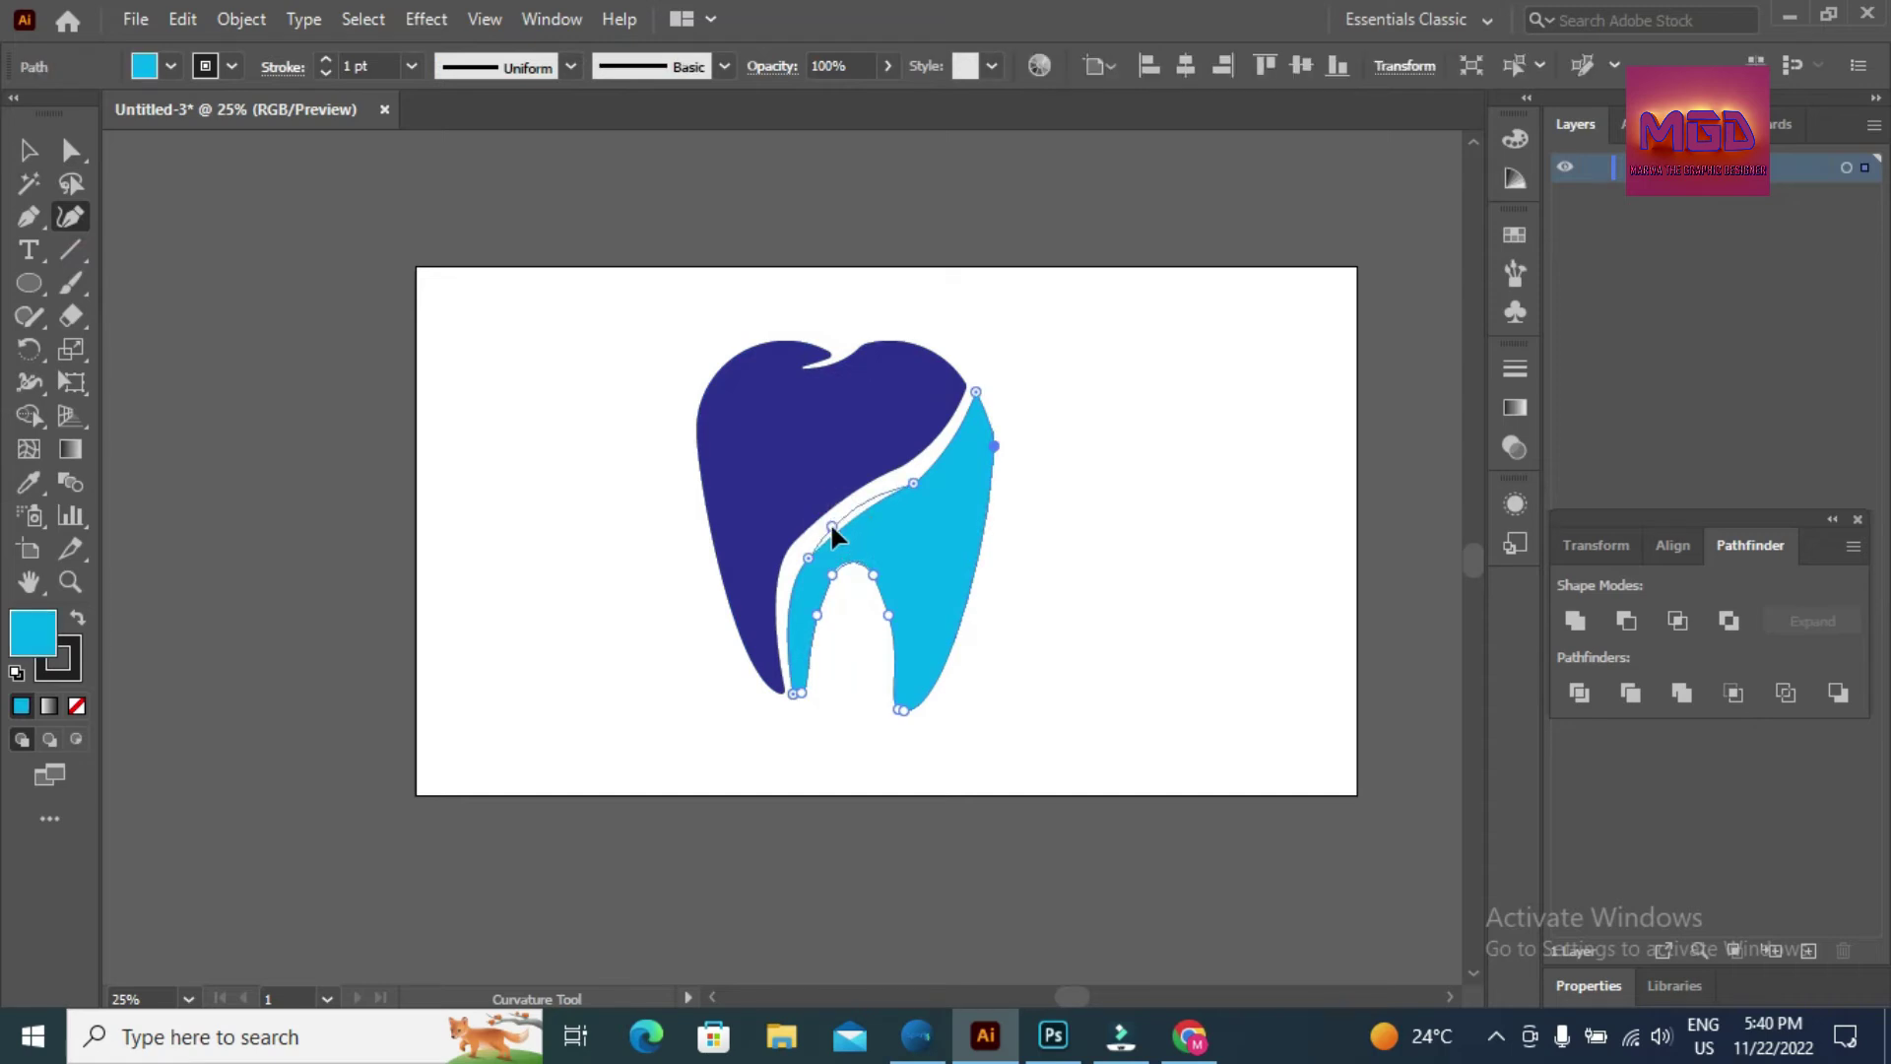
click(831, 528)
double_click(806, 558)
click(800, 636)
drag(800, 636, 786, 635)
click(1079, 476)
key(ctrl+z)
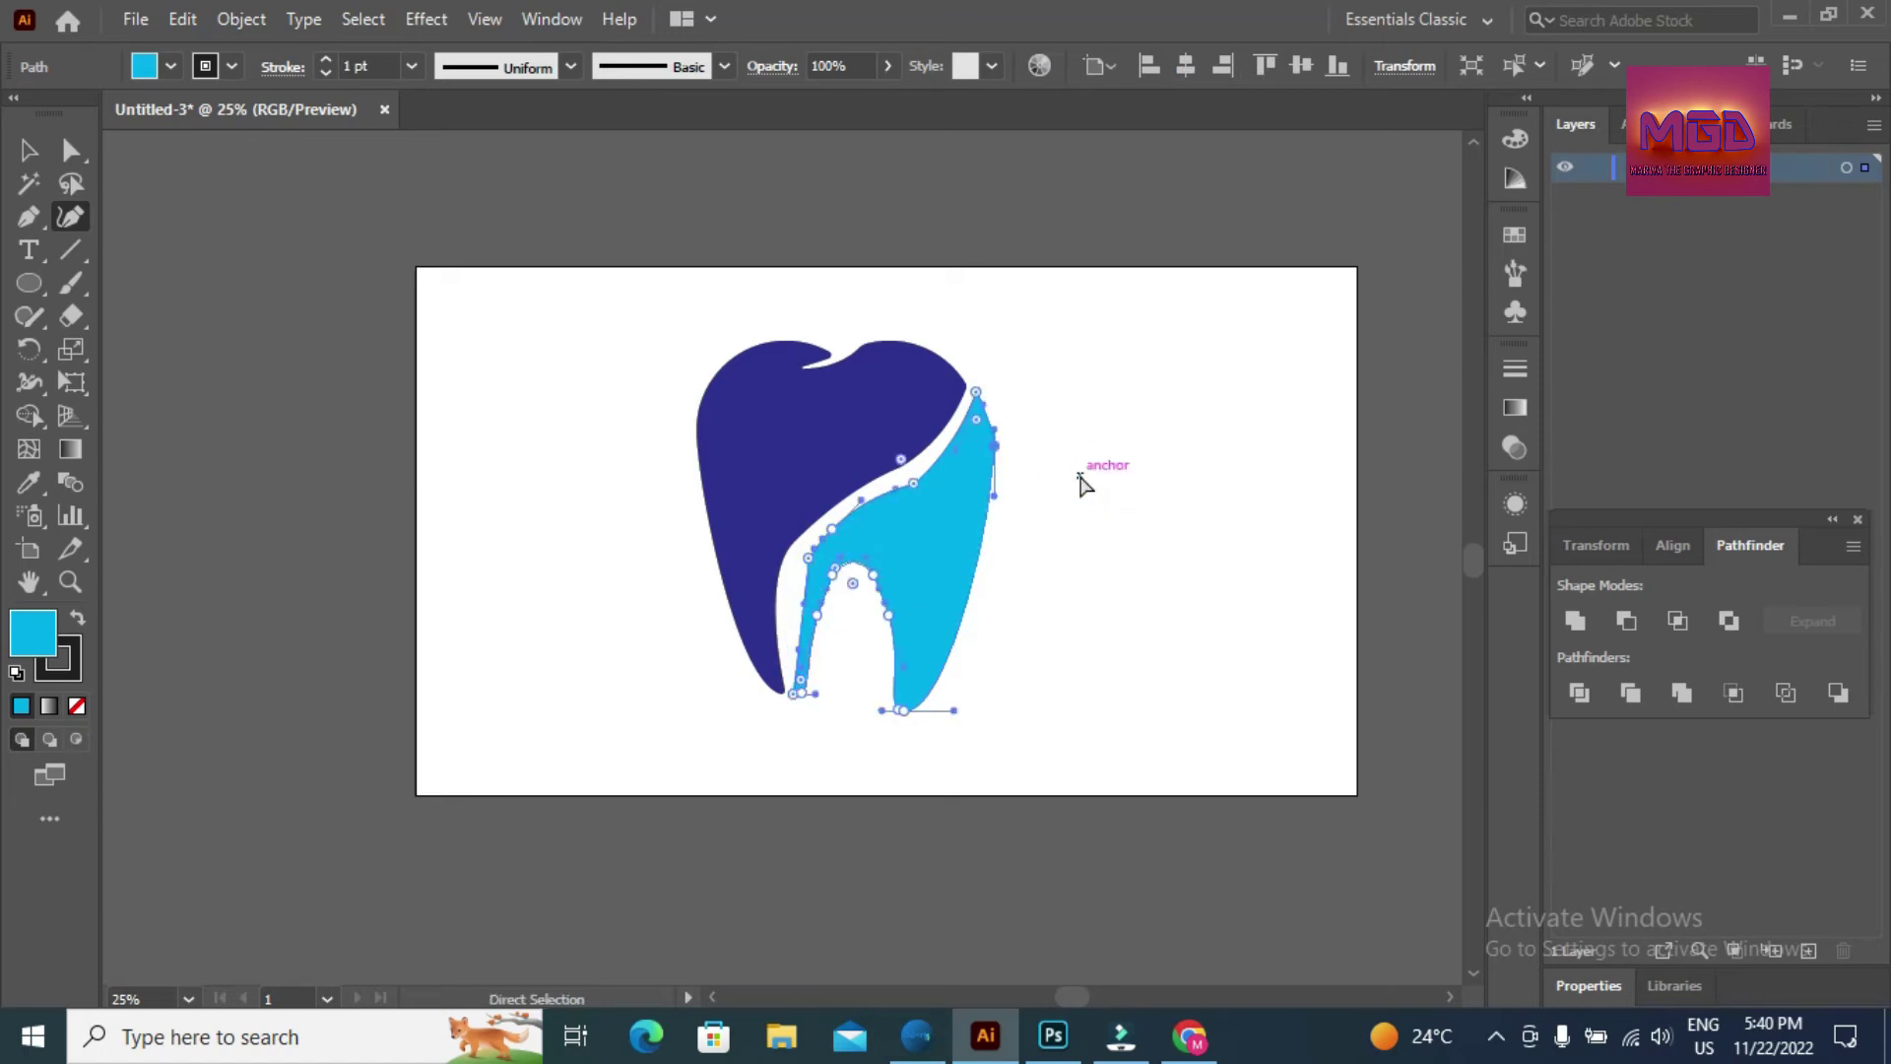
click(1080, 476)
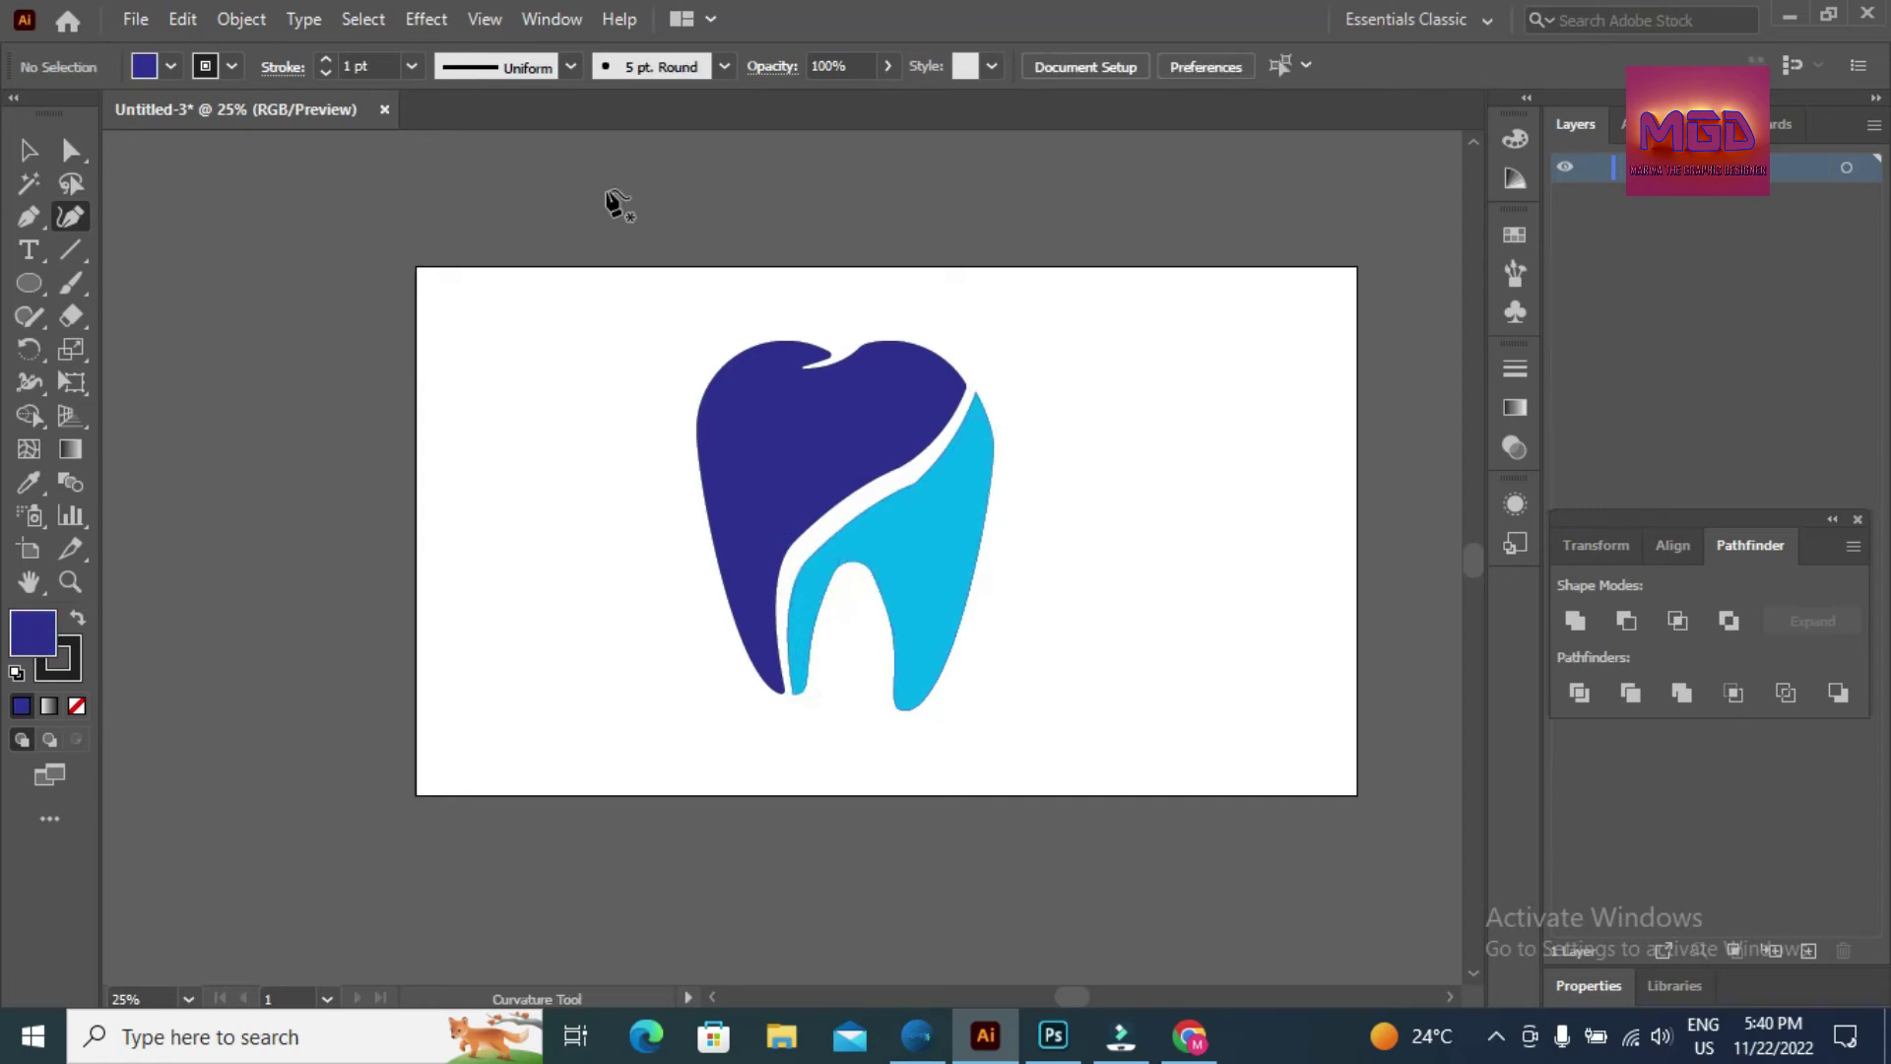
- Group the dark and light tooth pieces and shift the group slightly right
click(27, 157)
drag(636, 315, 1025, 734)
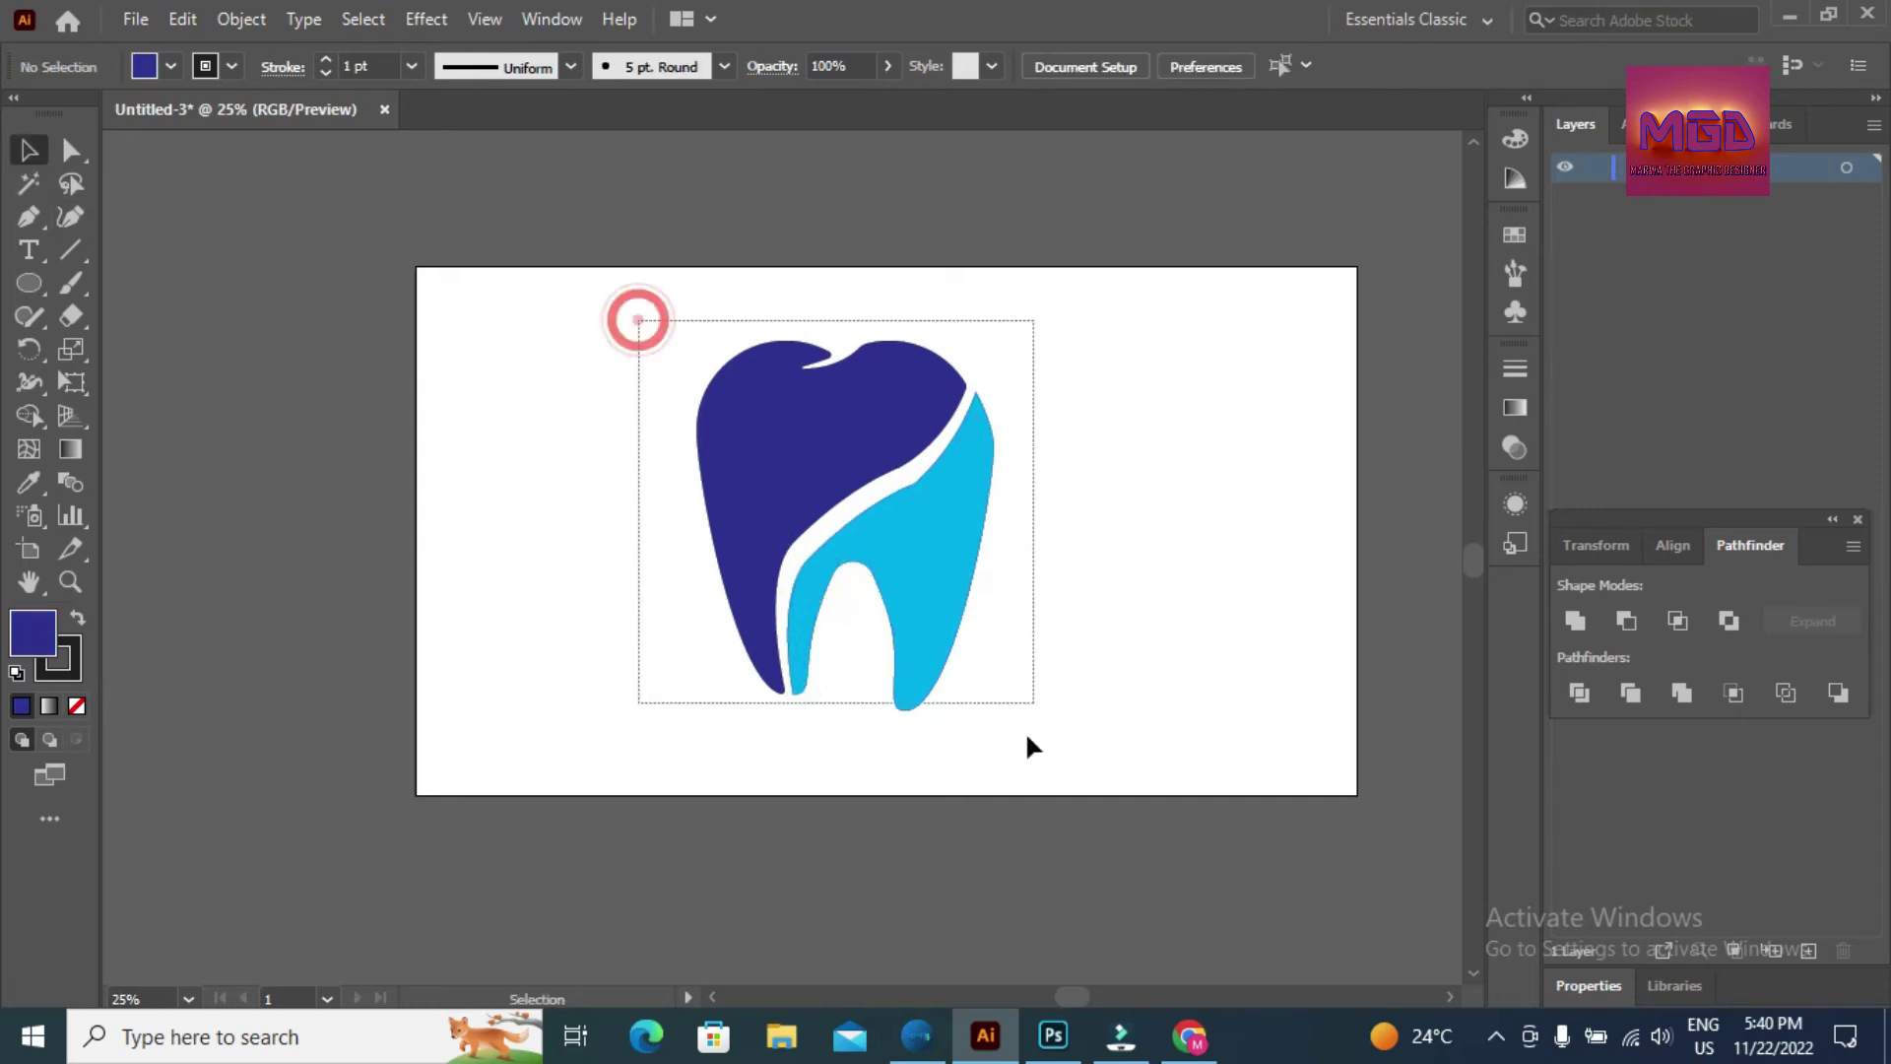
right_click(833, 423)
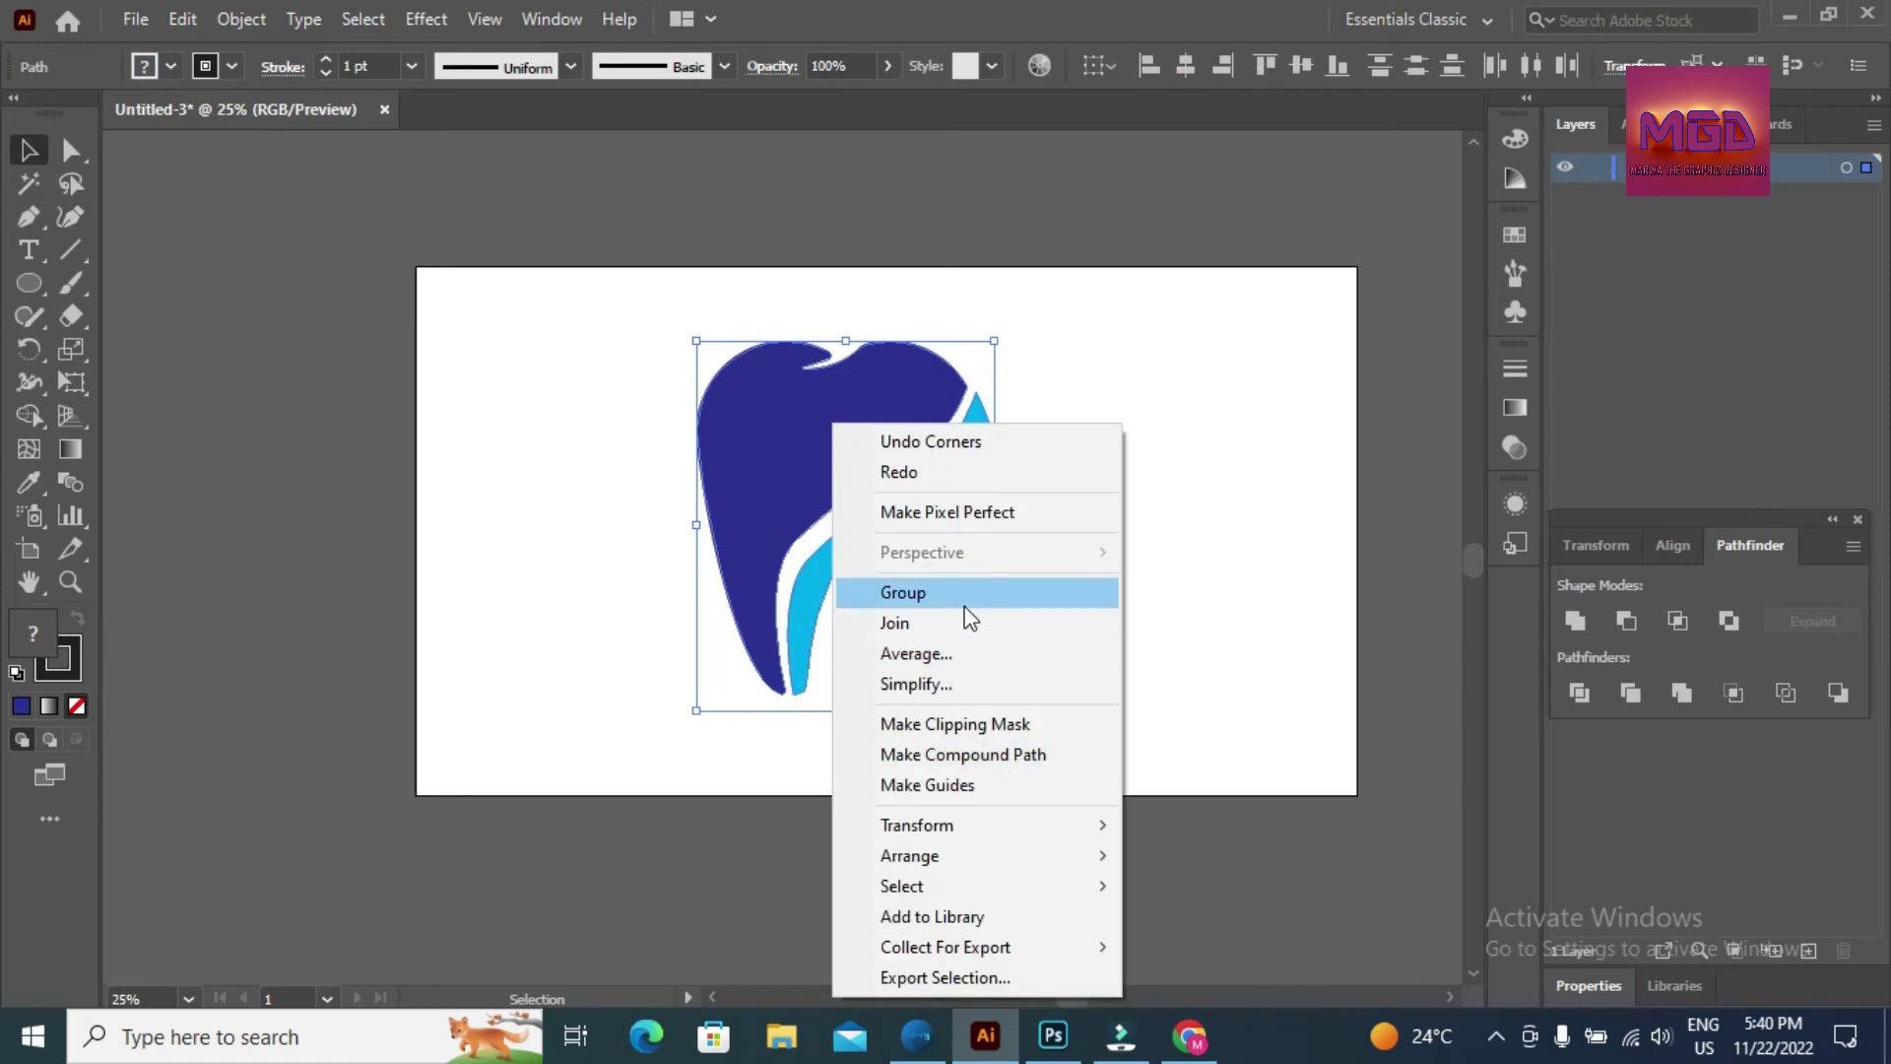
click(966, 596)
drag(844, 431, 879, 418)
click(1203, 361)
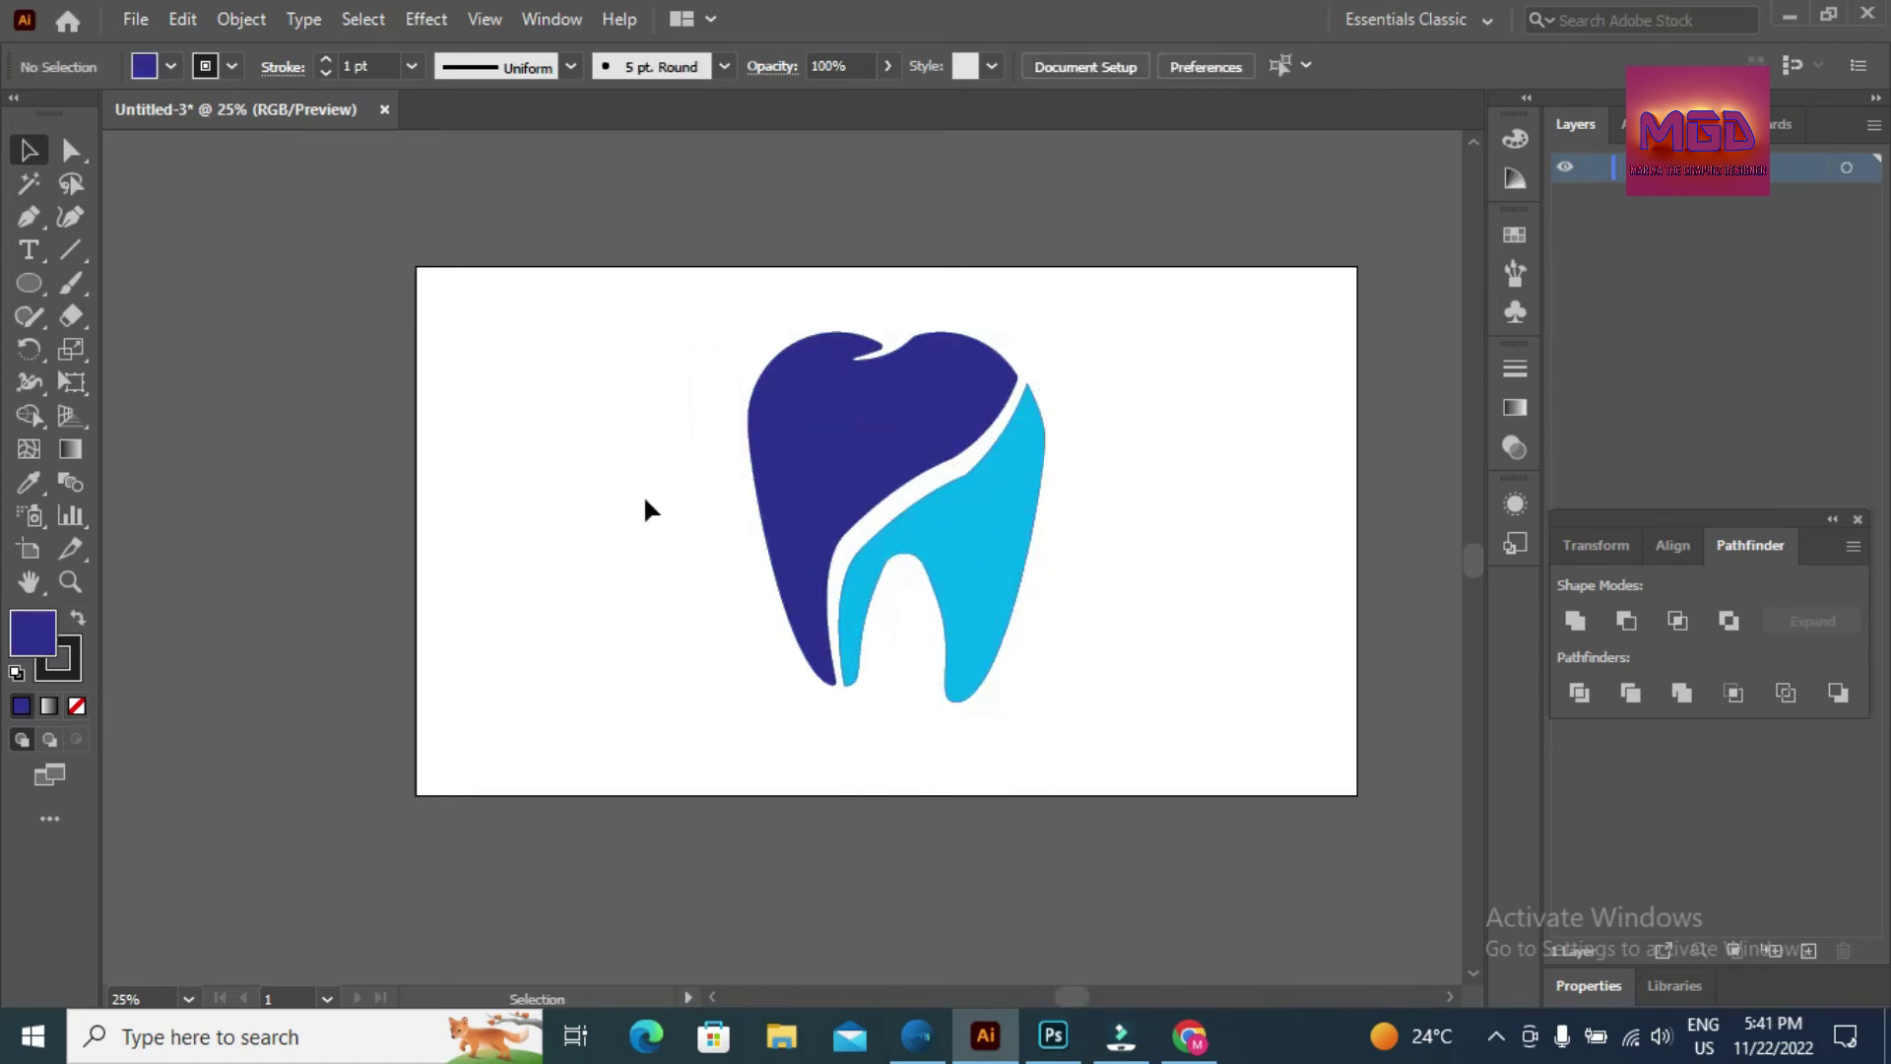
- Draw a wide, flat dark-blue ellipse below the tooth
click(27, 286)
drag(467, 687, 902, 749)
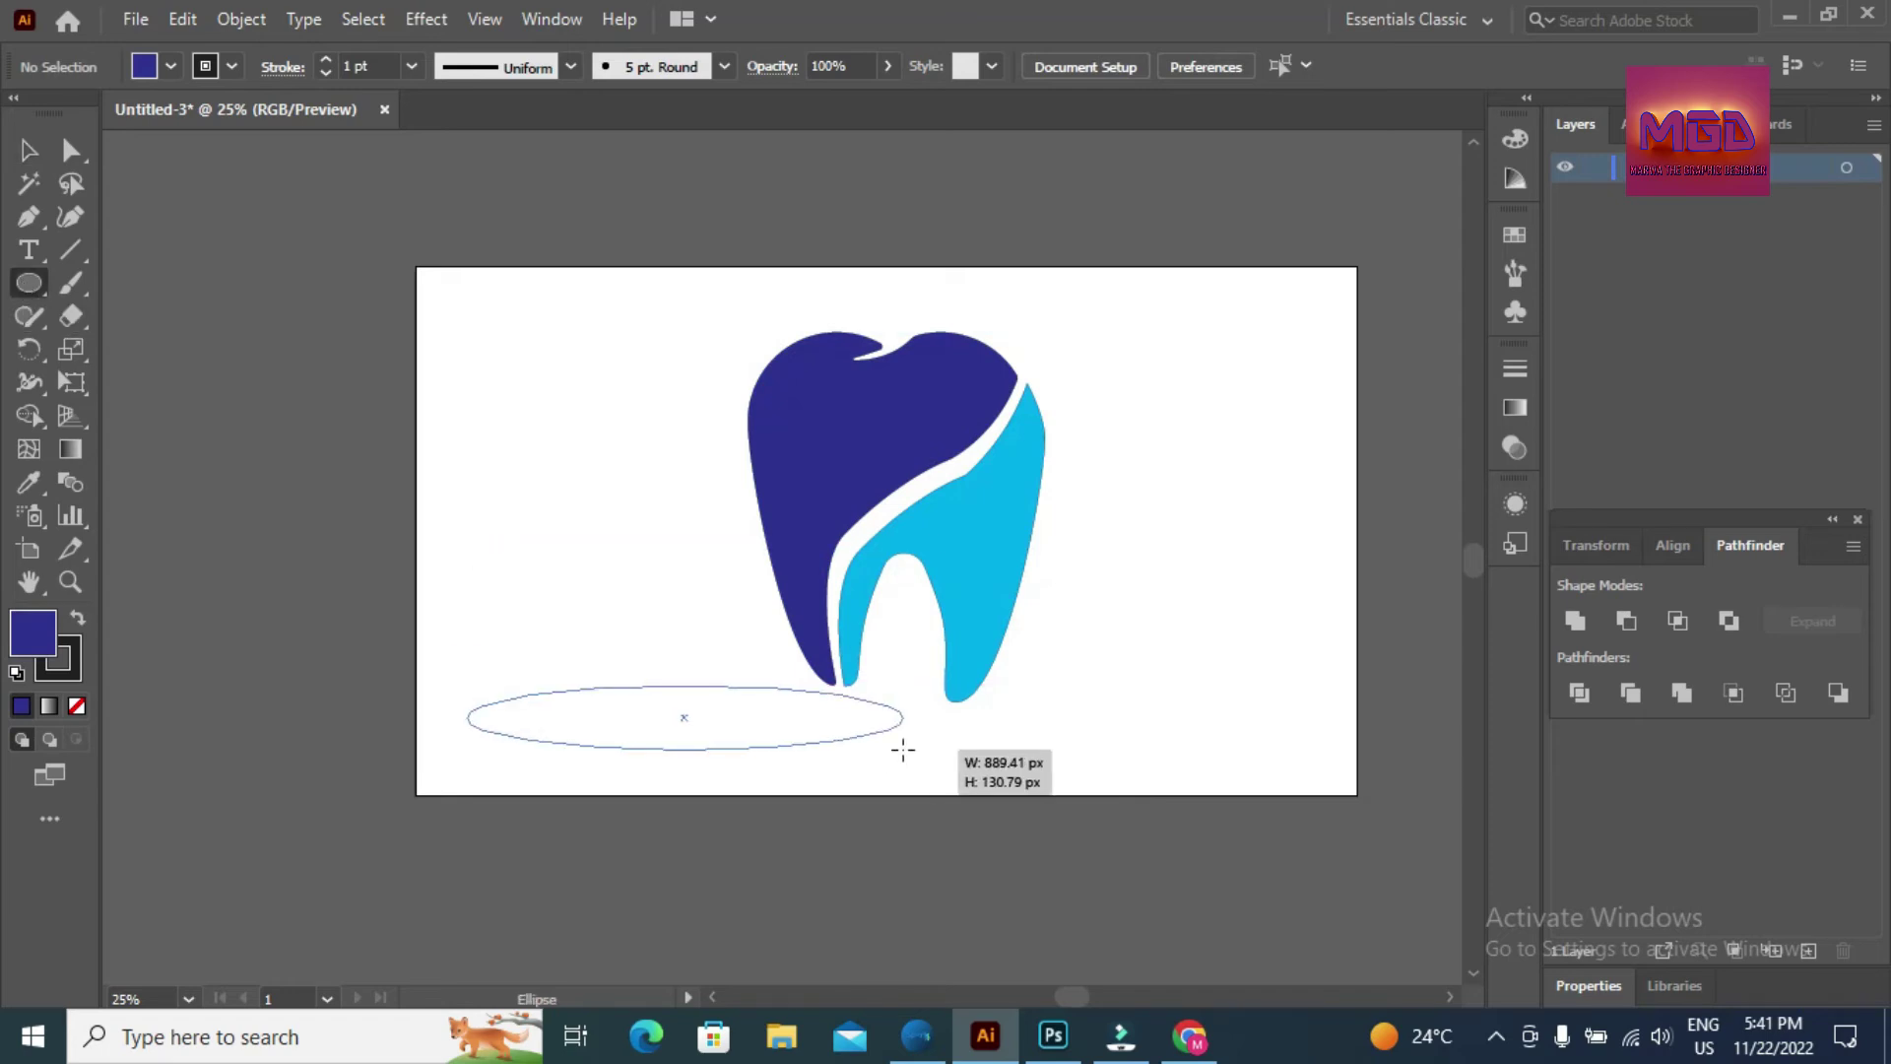
drag(902, 749, 916, 750)
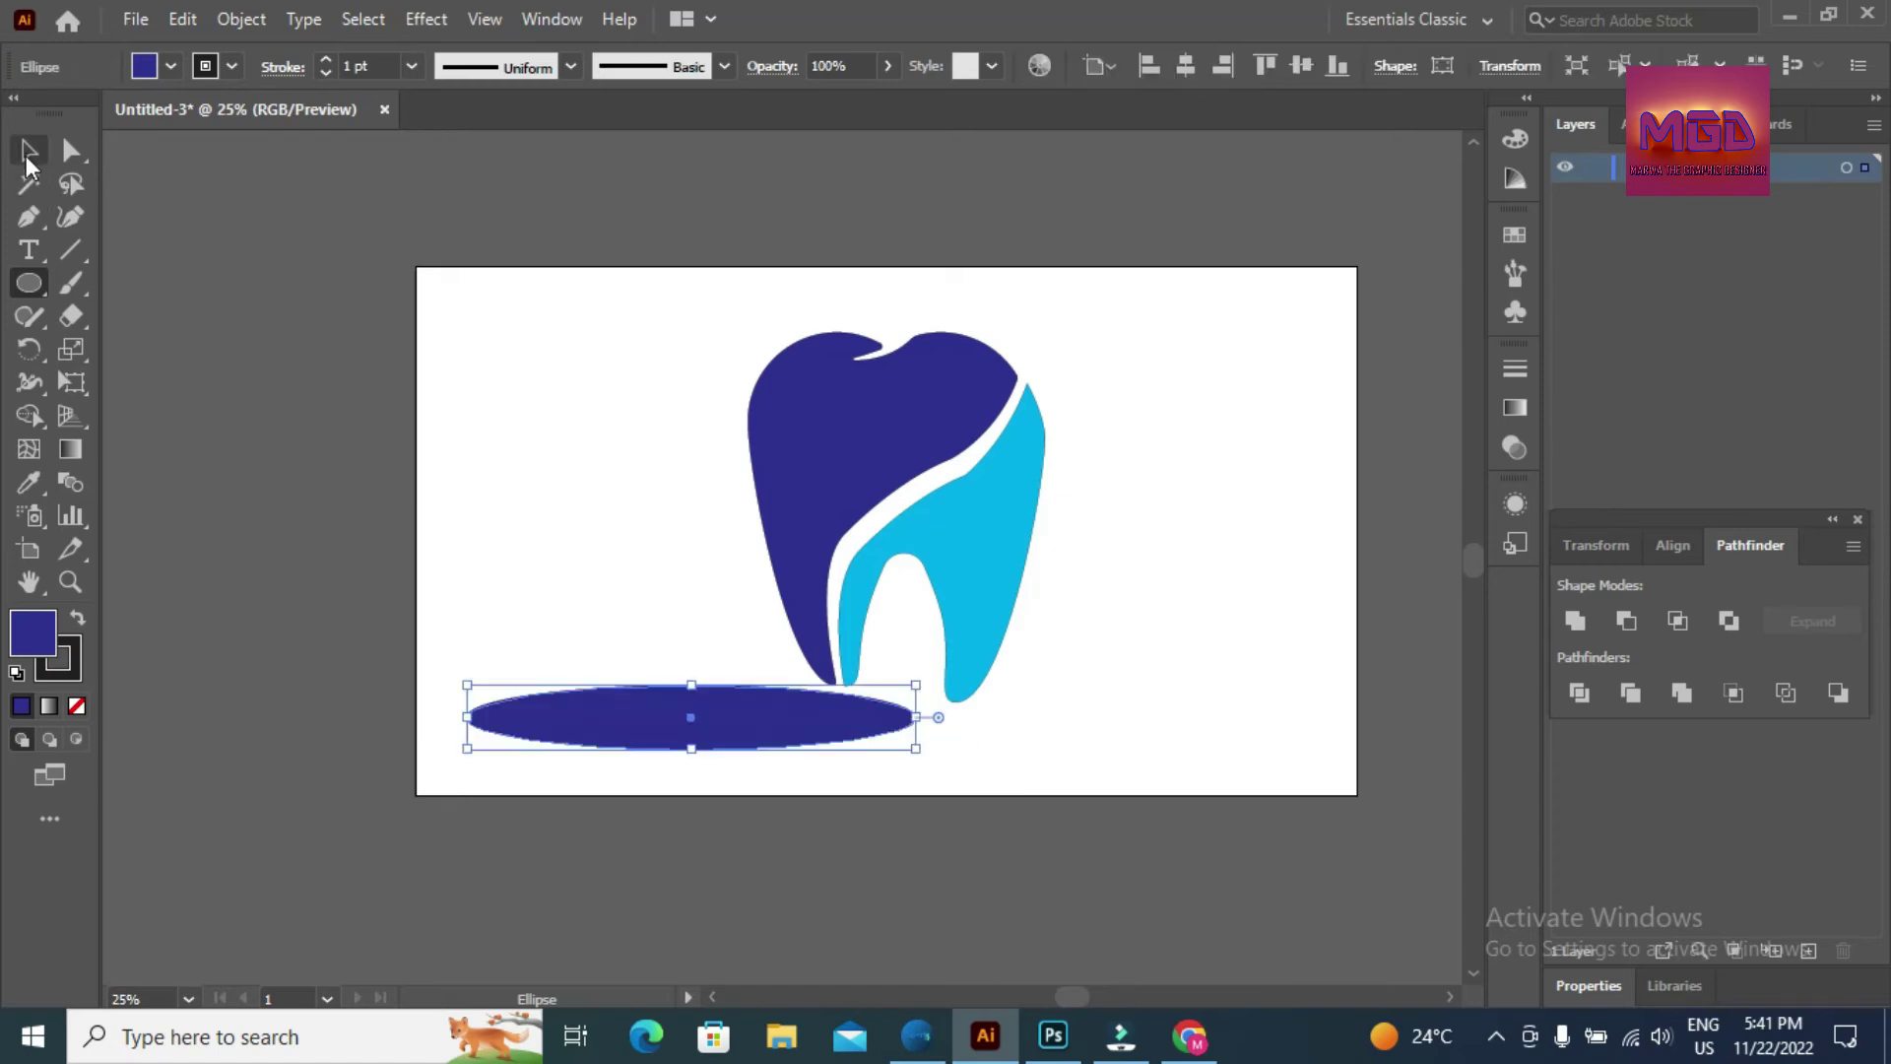
- Move the tooth group to the artboard's top-right and the ellipse up toward the middle
click(30, 160)
drag(733, 310, 1044, 443)
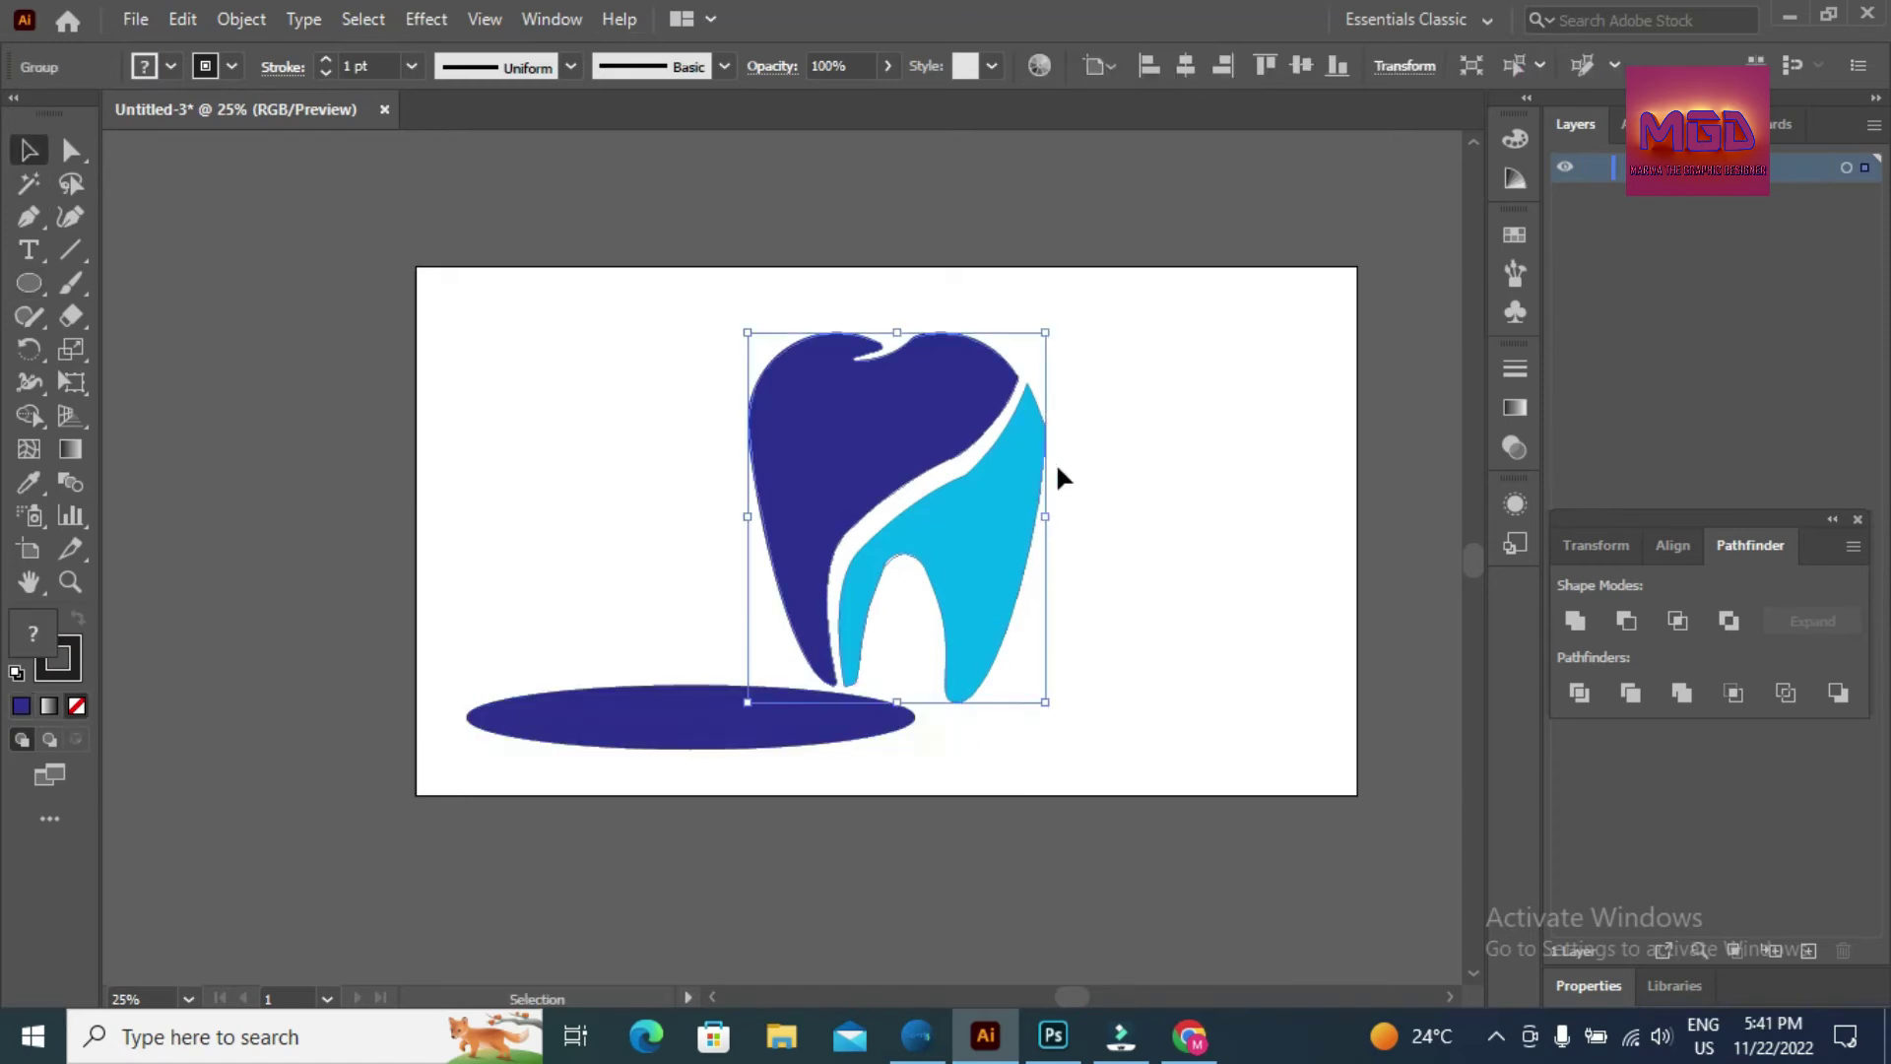
drag(909, 387, 1198, 355)
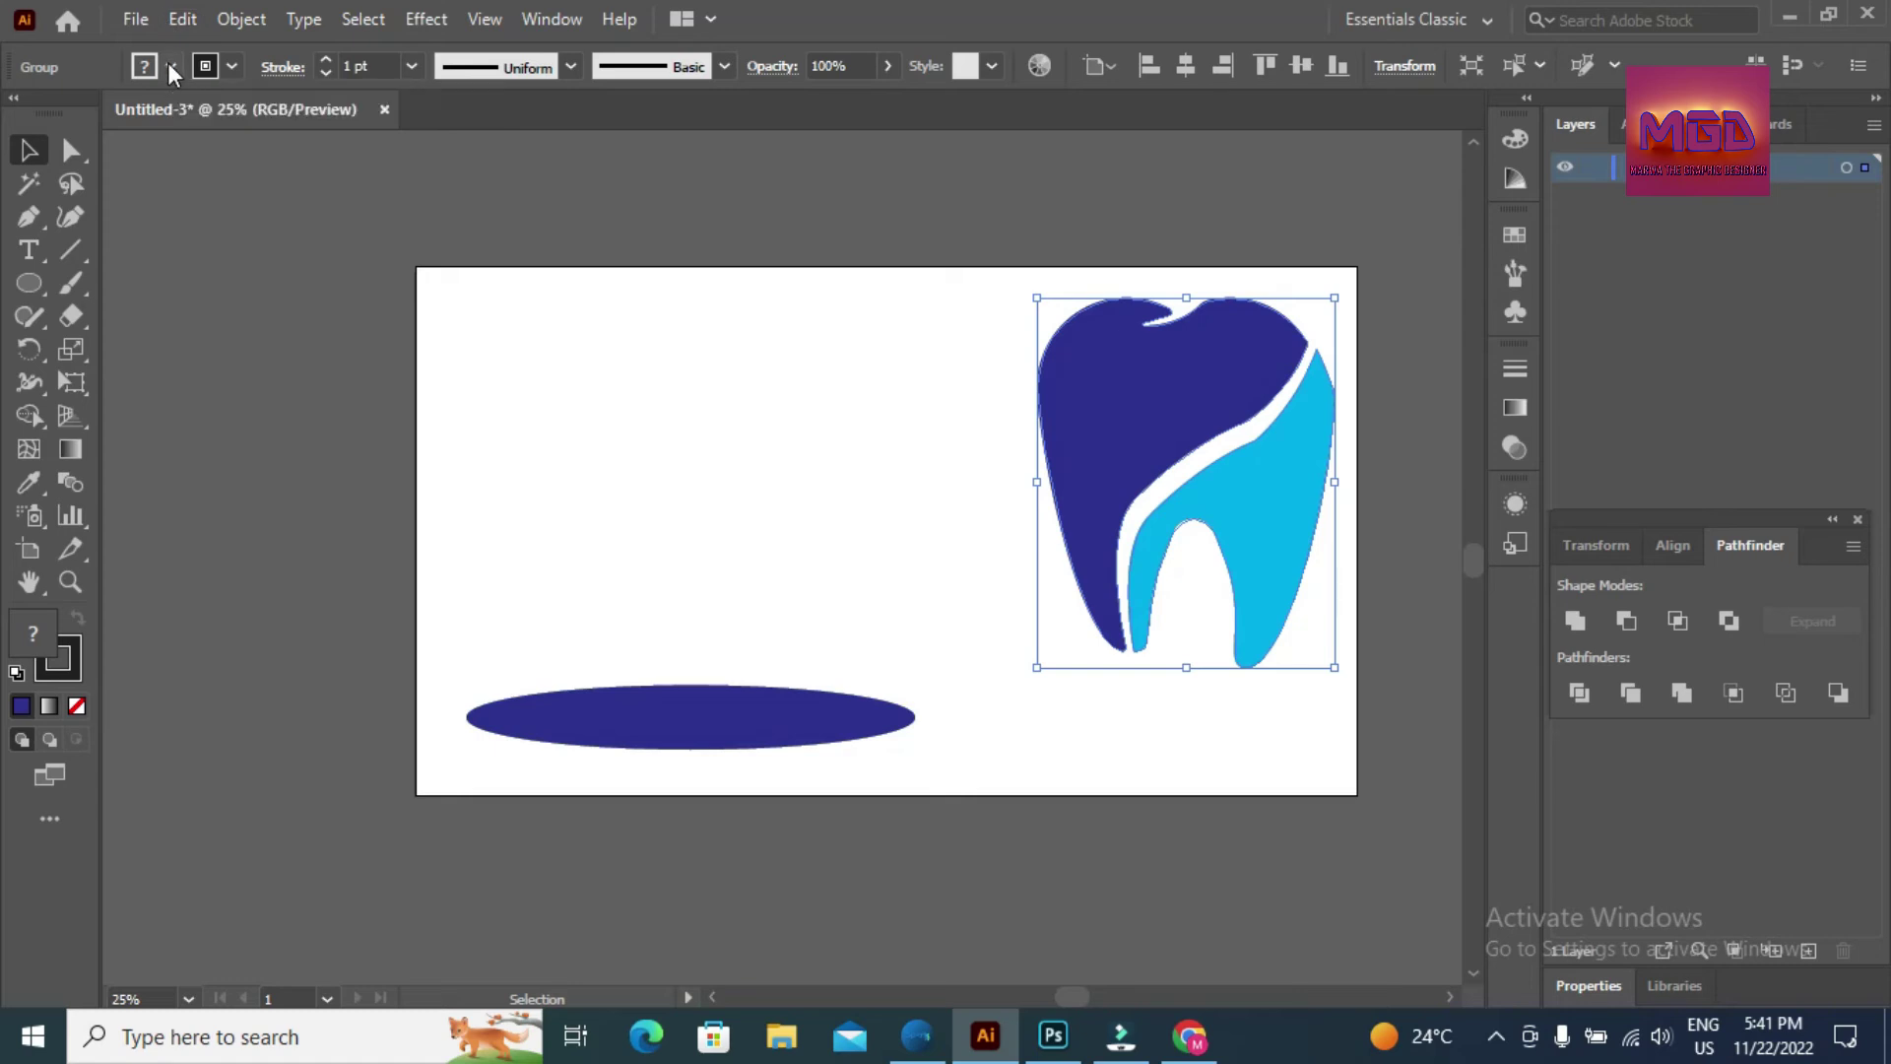
drag(747, 684, 767, 551)
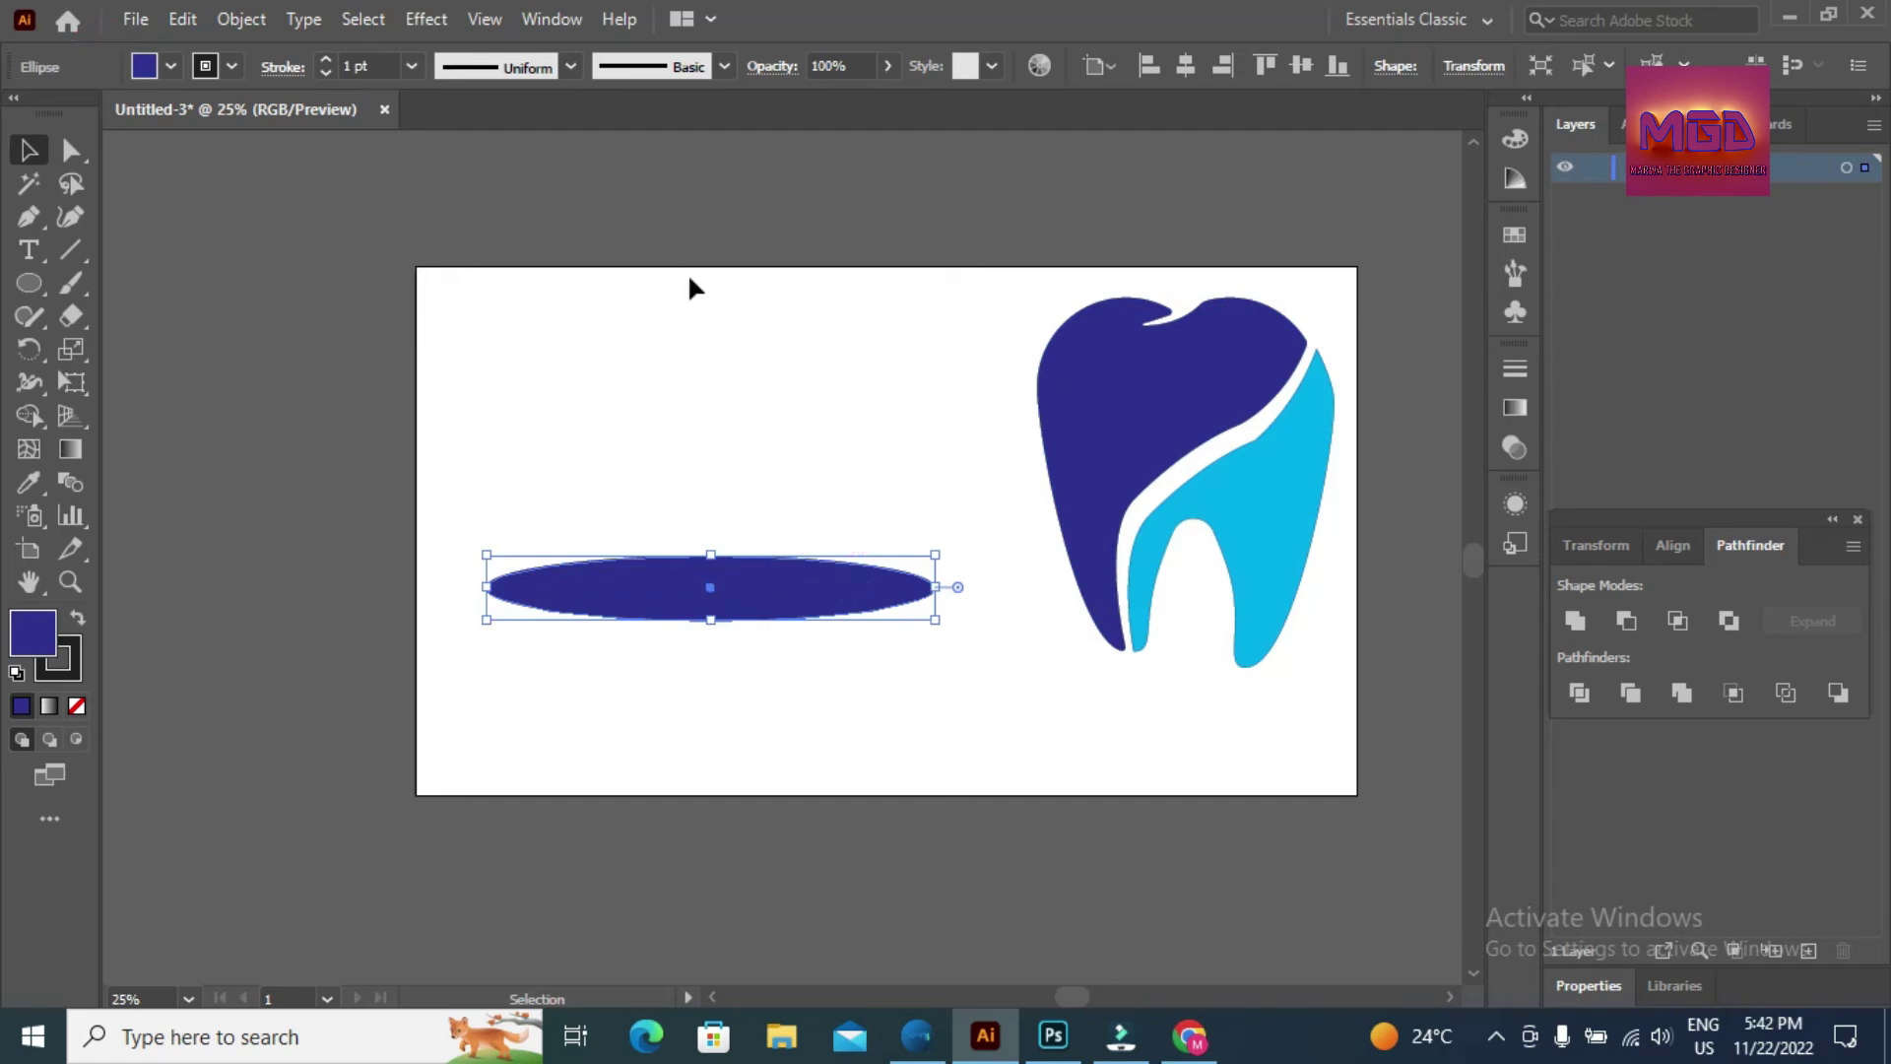
- Duplicate the ellipse, make the lower one taller, and lay a narrowed copy over it
key(alt)
drag(739, 581, 741, 561)
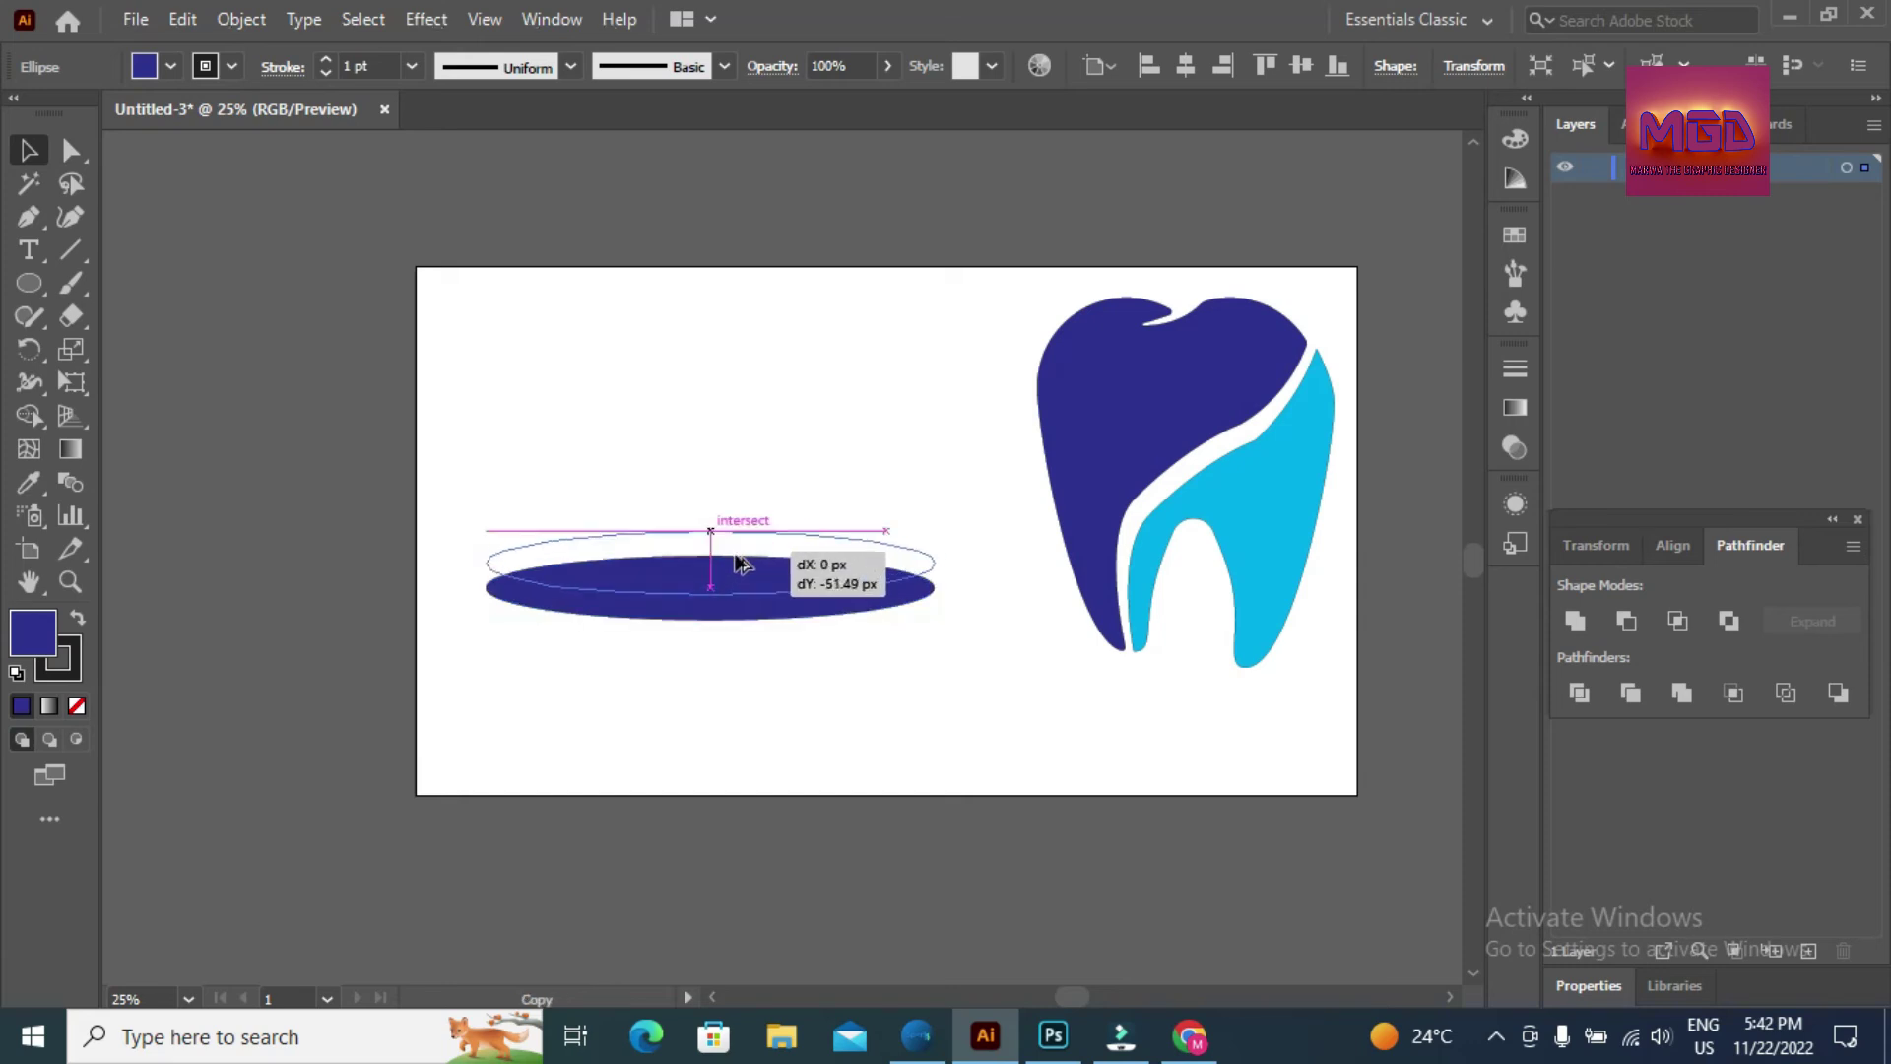
drag(741, 563, 739, 441)
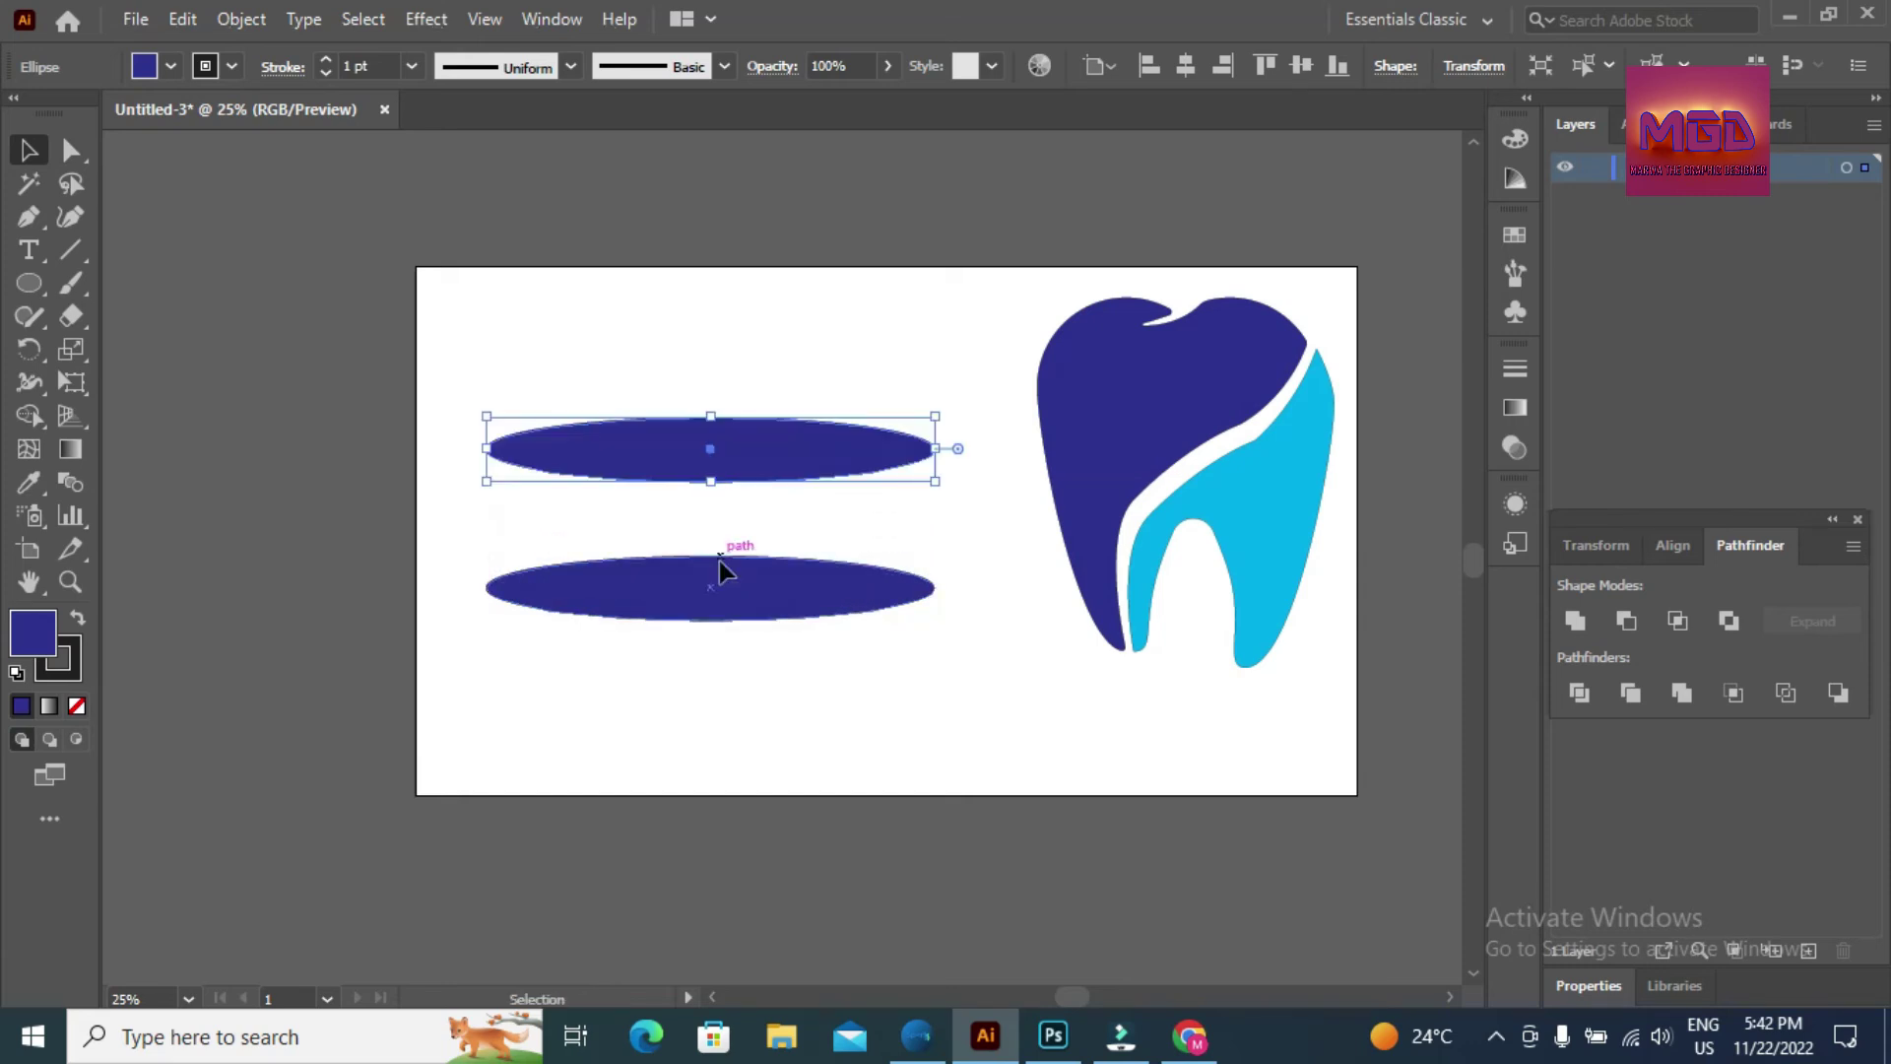
click(719, 570)
drag(710, 555, 710, 519)
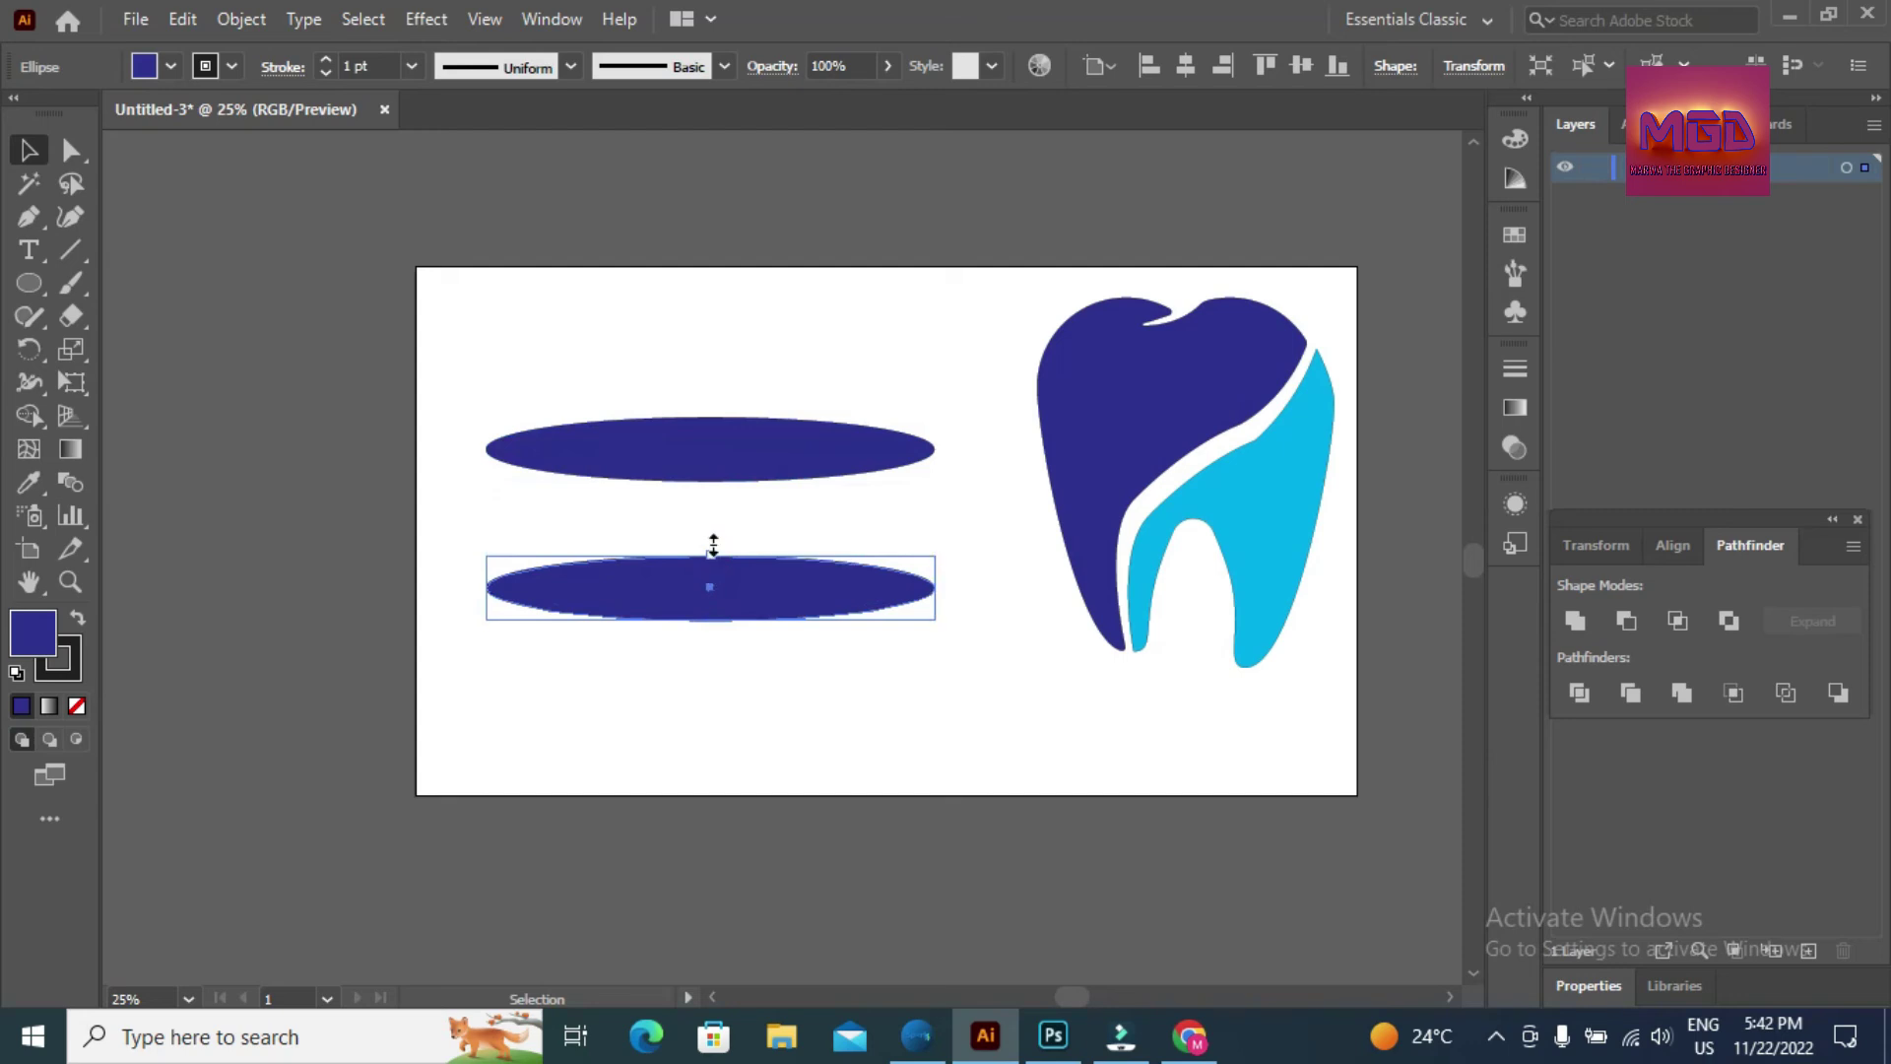
click(745, 433)
double_click(936, 449)
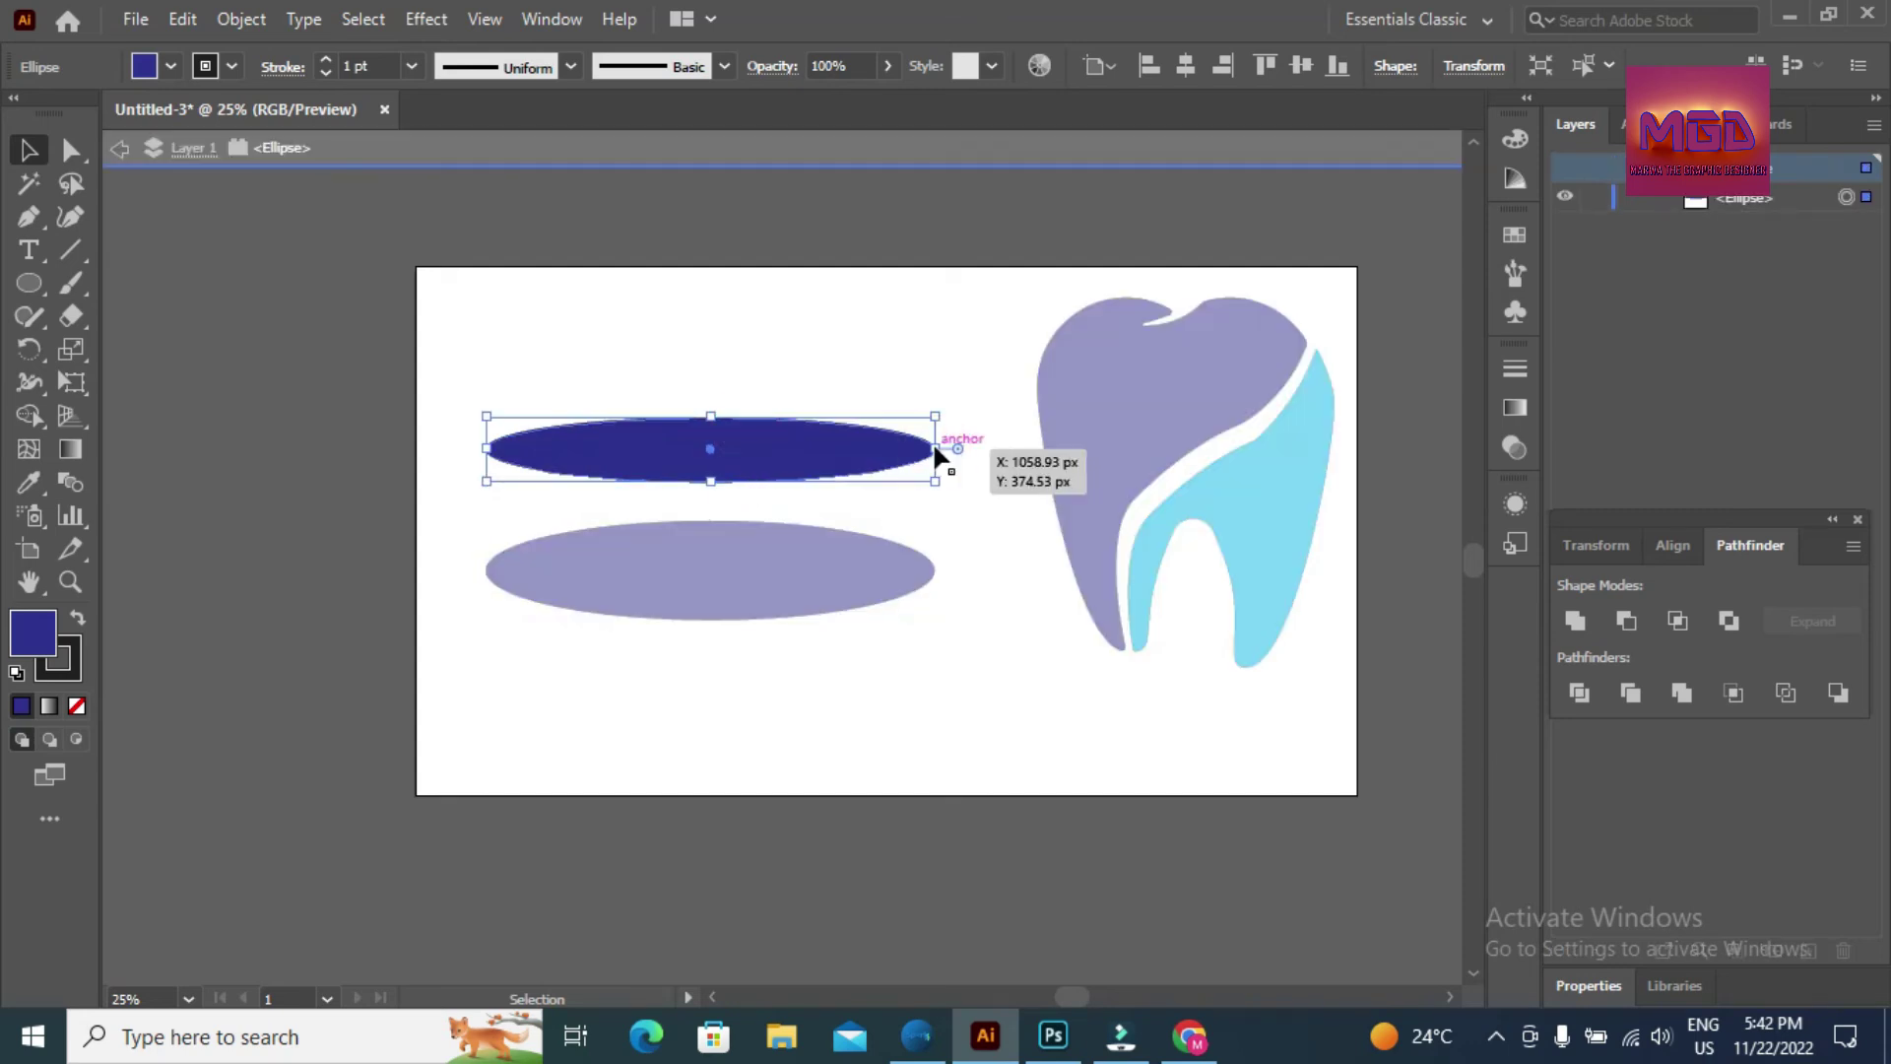
click(719, 139)
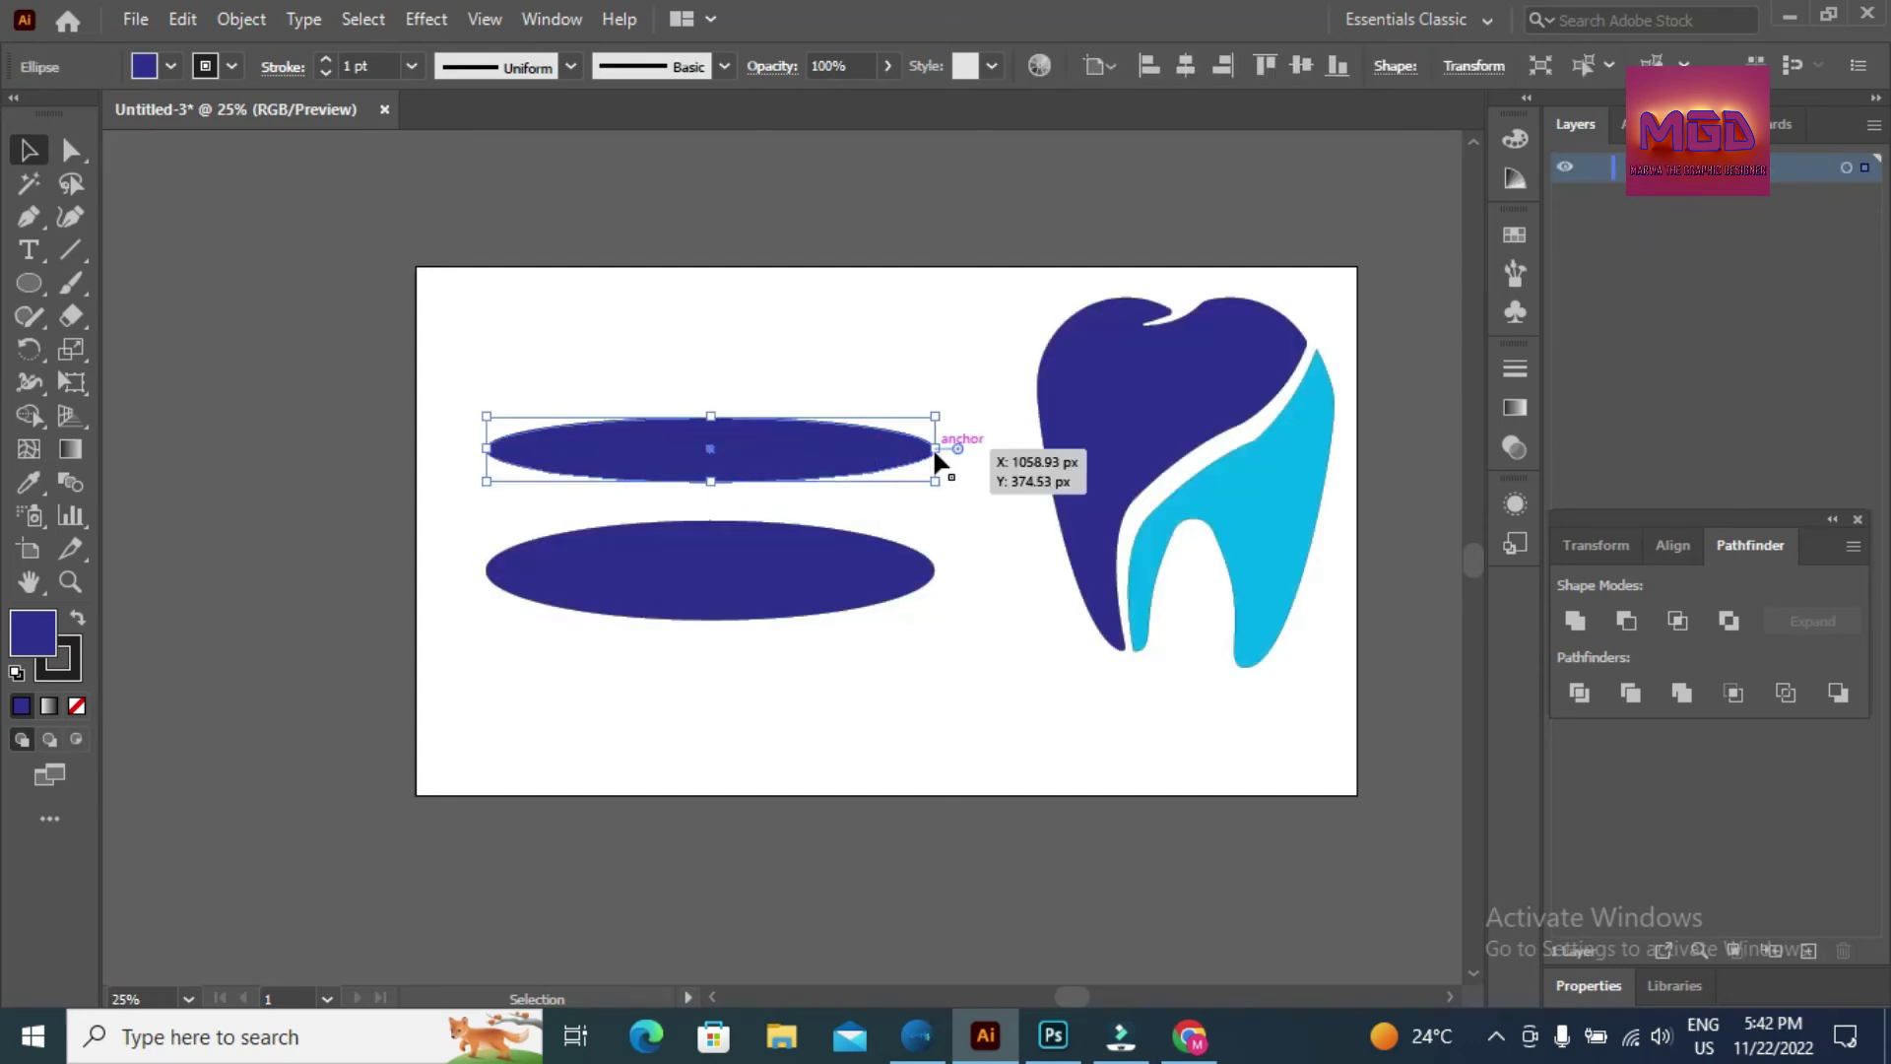
drag(935, 449, 879, 456)
drag(737, 456, 763, 555)
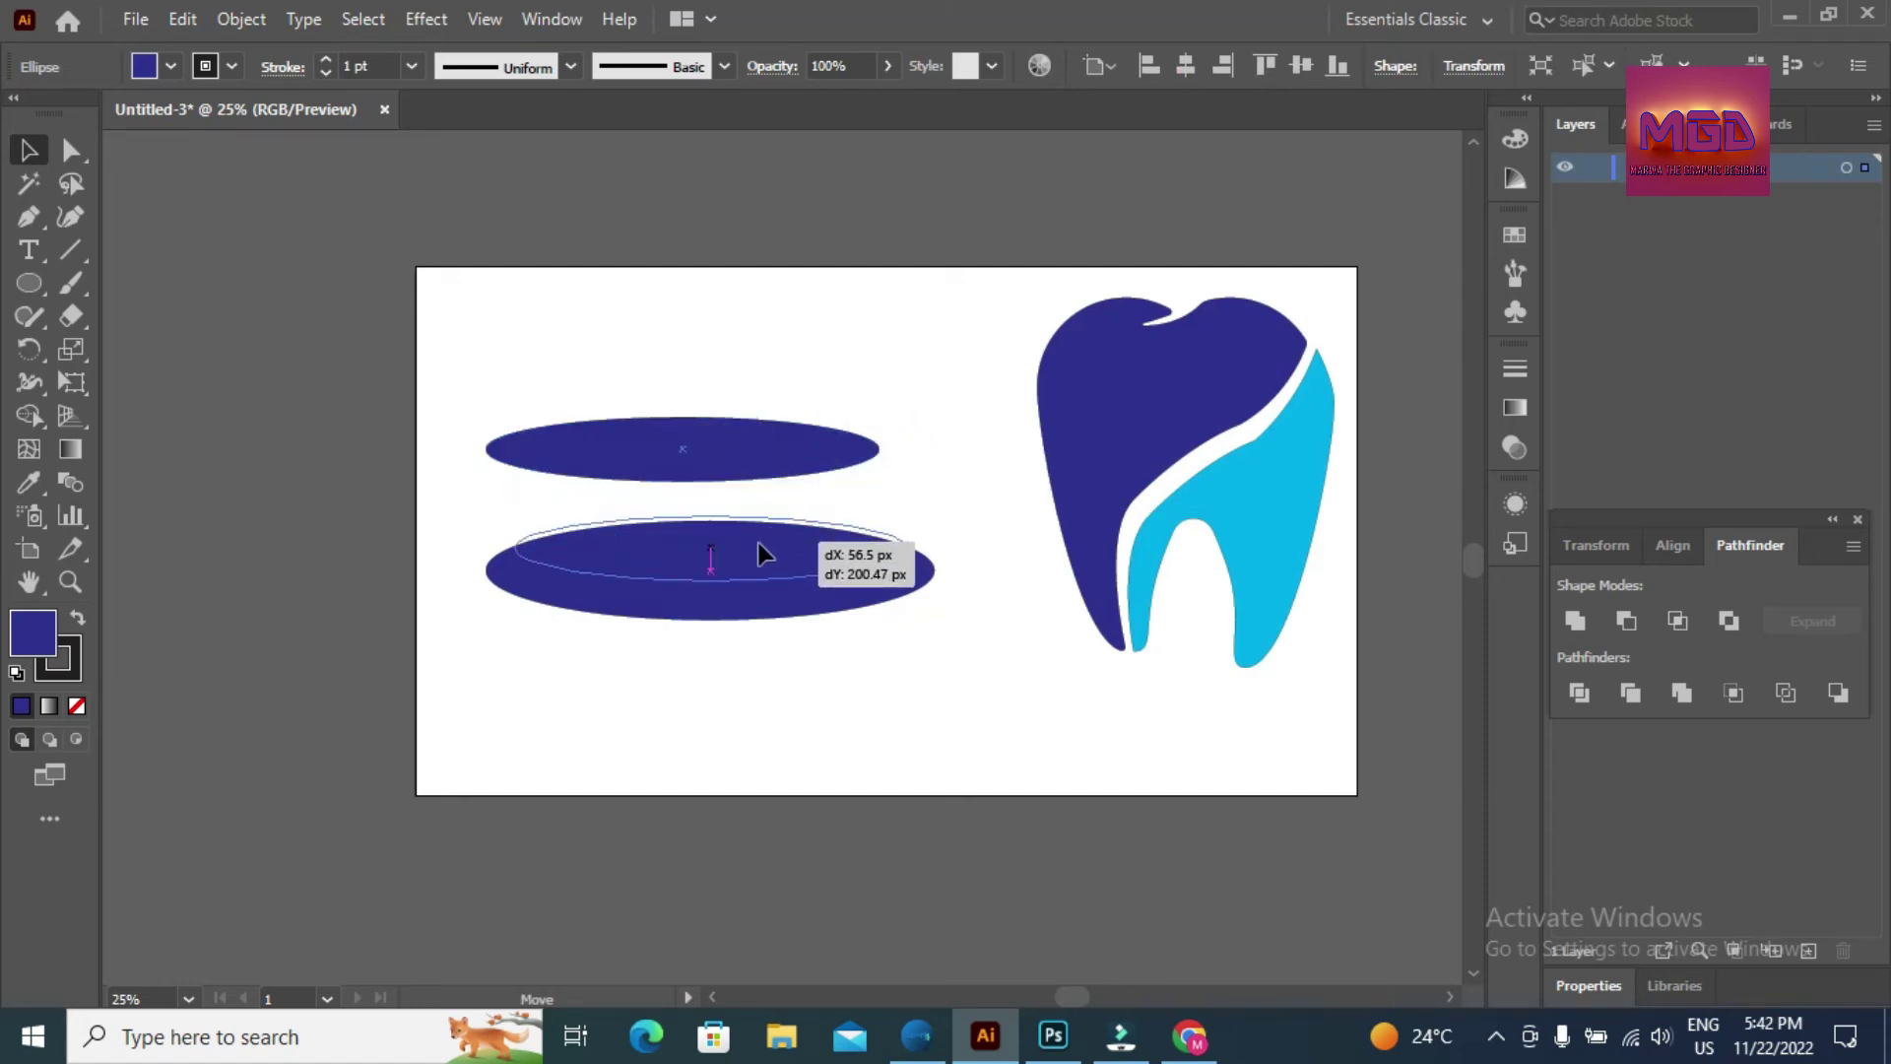
drag(759, 541, 758, 543)
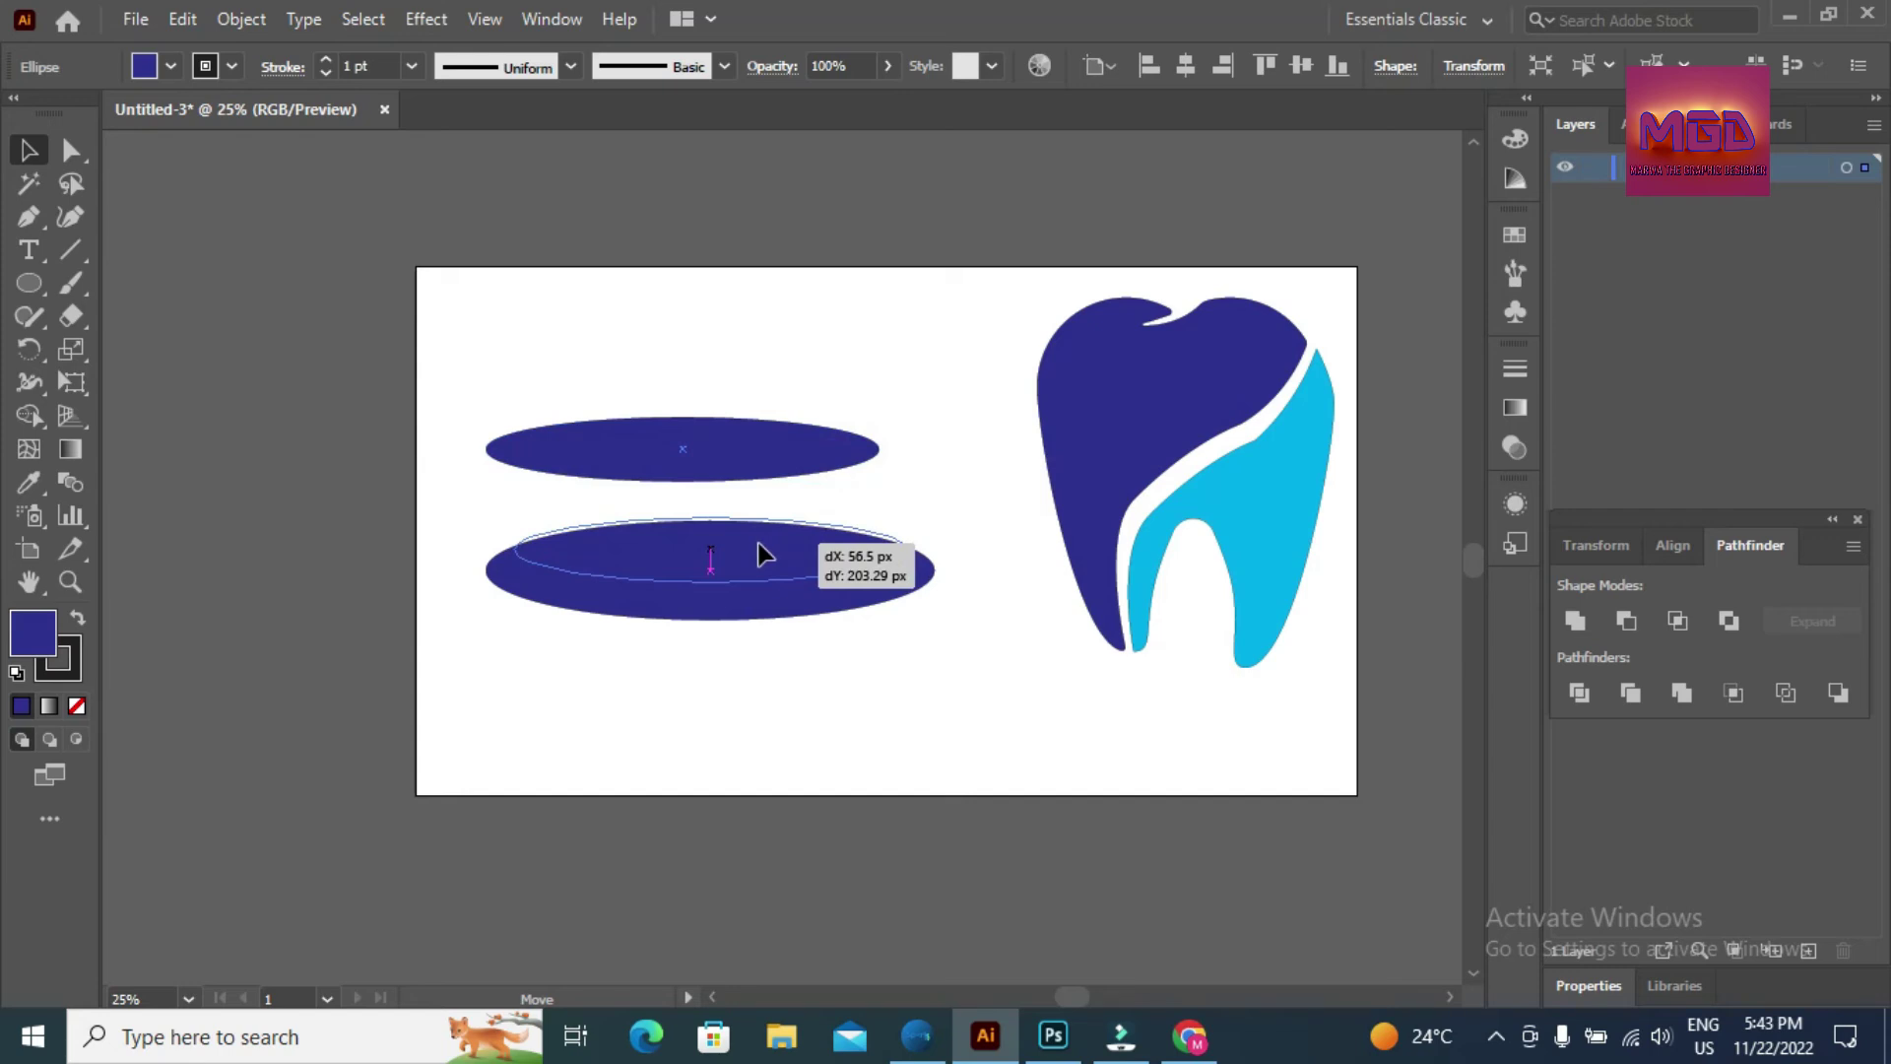
drag(763, 554, 762, 555)
click(906, 412)
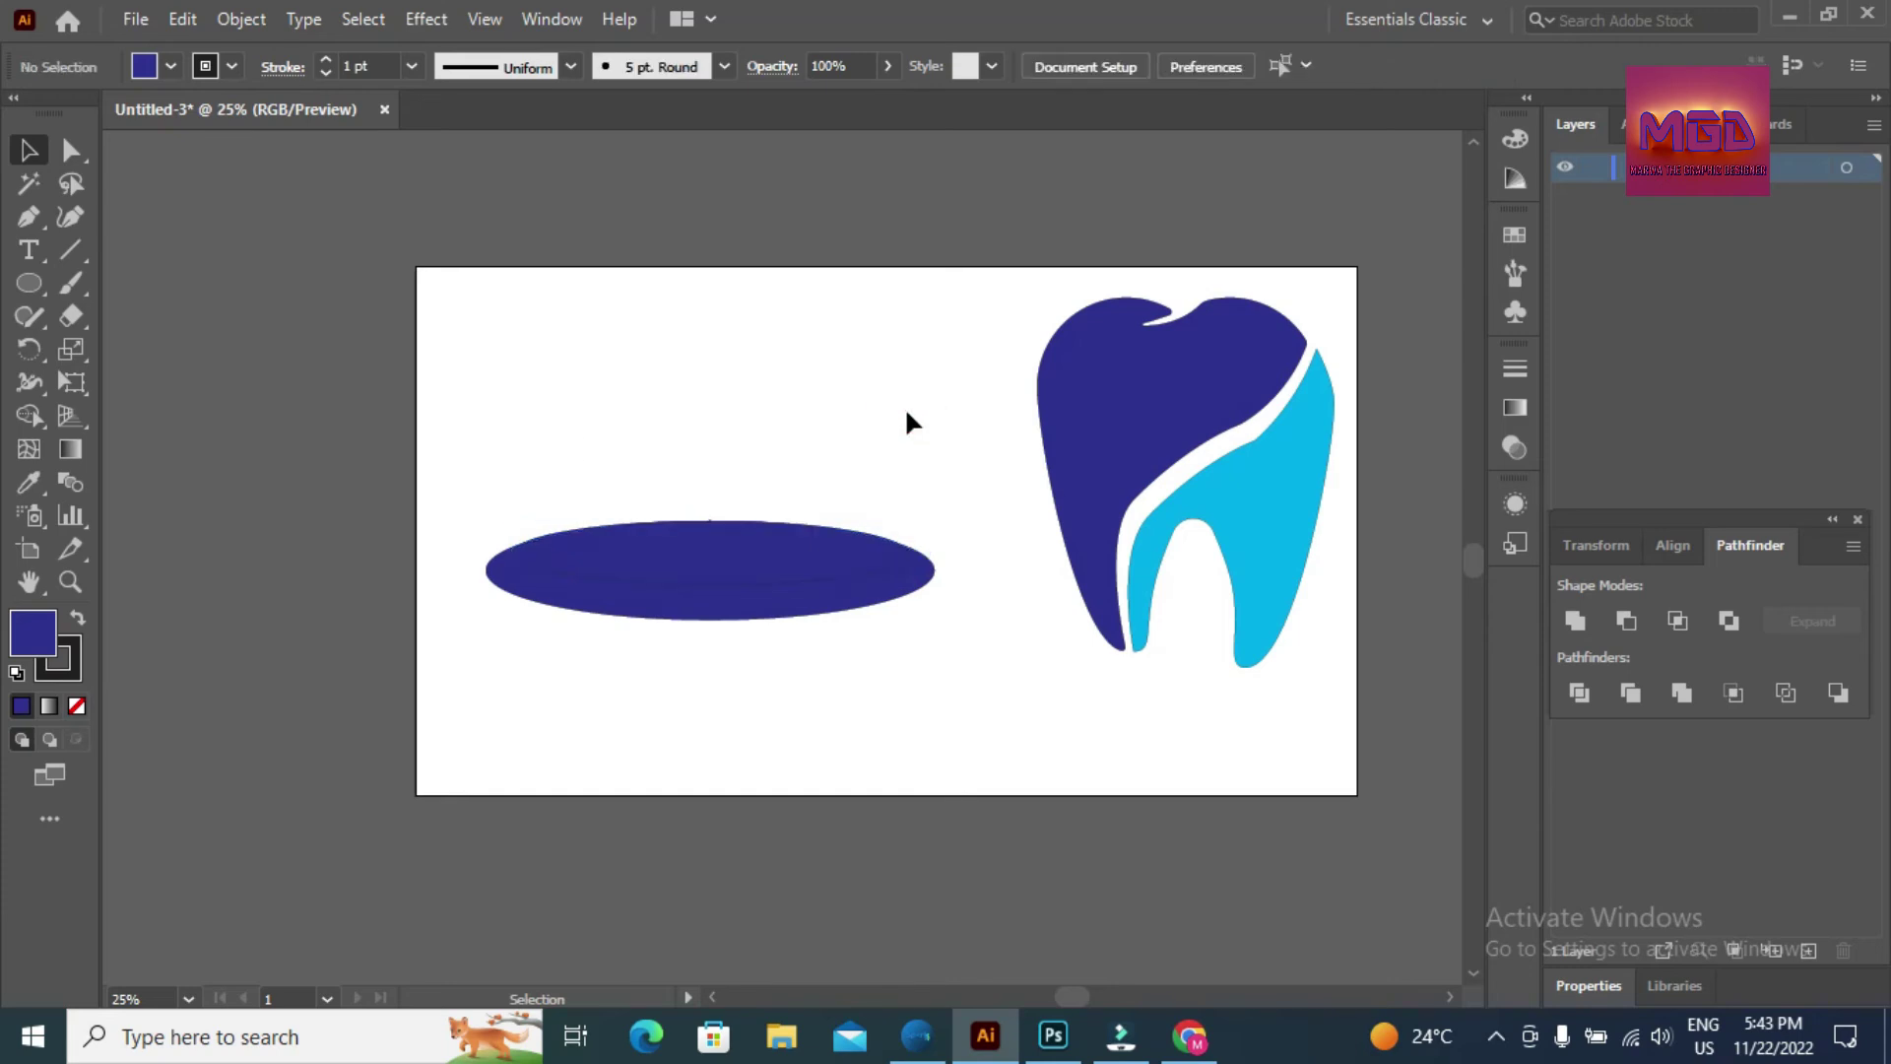
- Divide the overlapping ellipses, ungroup, and delete every piece except the lower crescent
drag(516, 435, 927, 640)
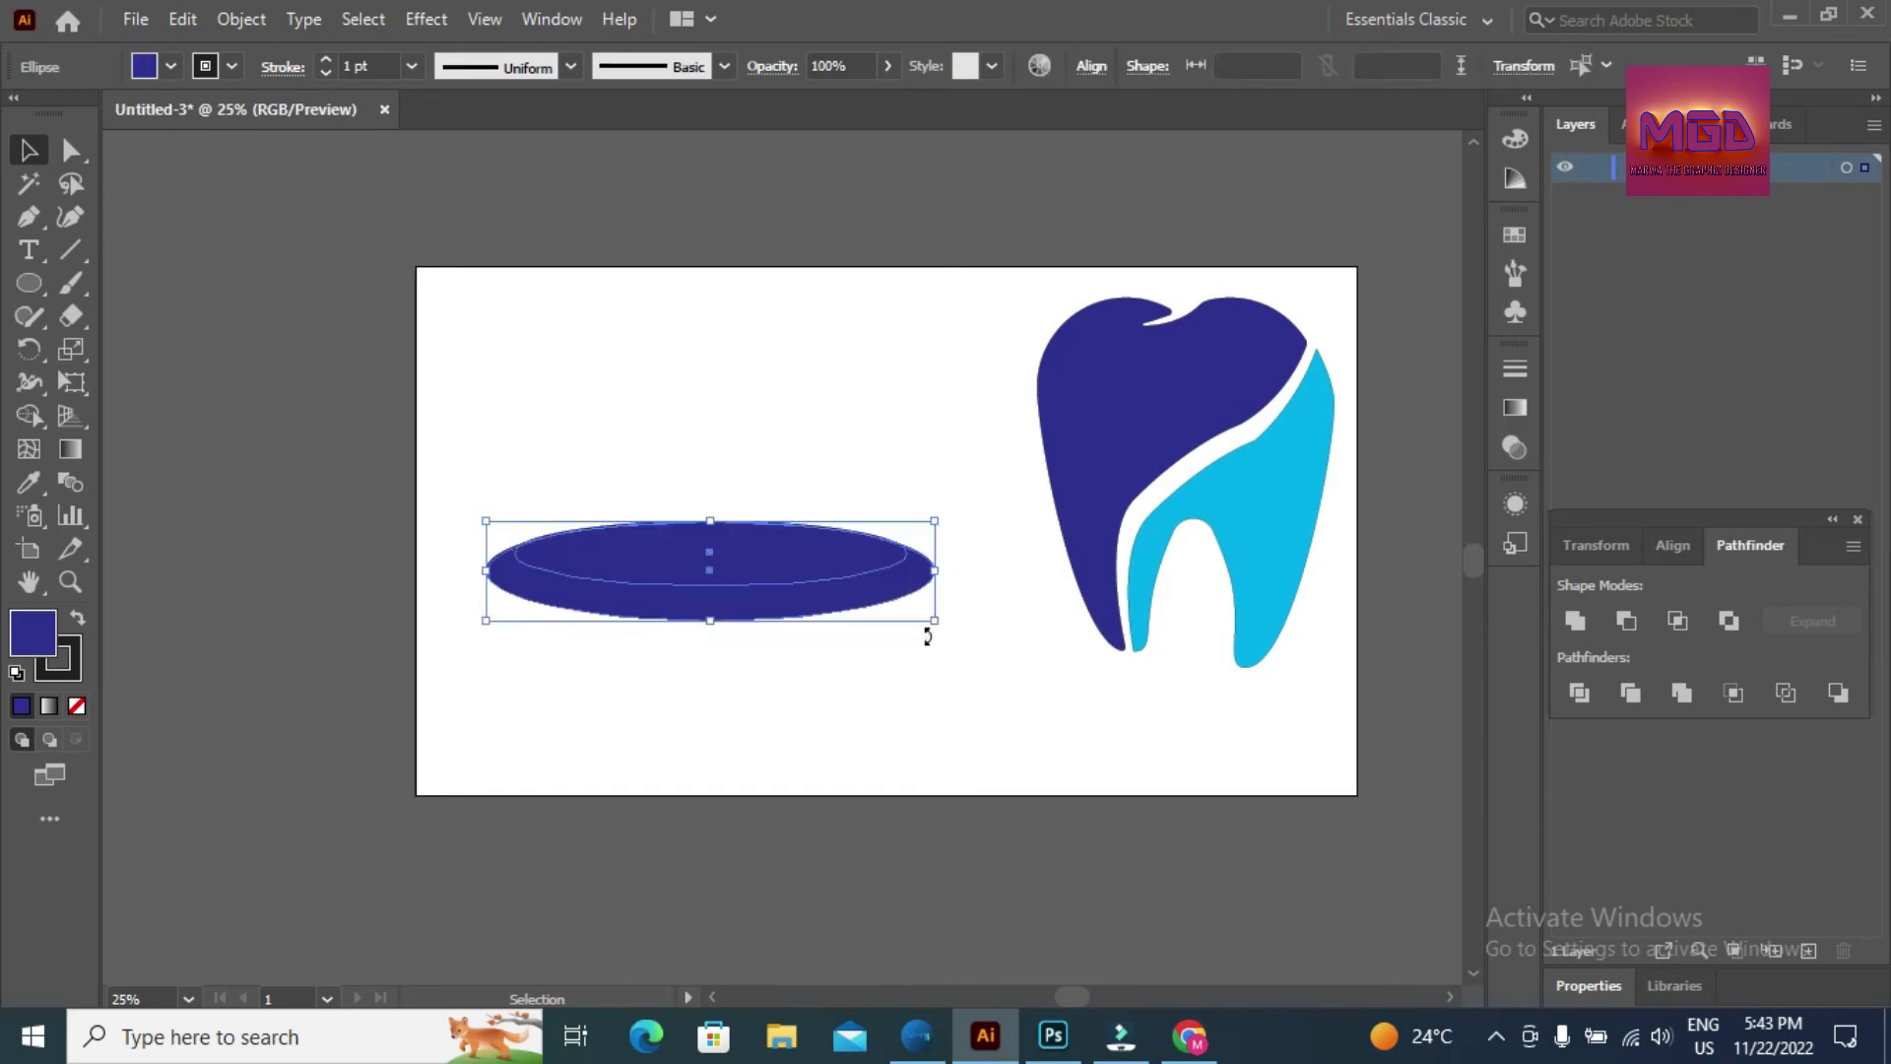
click(1573, 696)
right_click(760, 569)
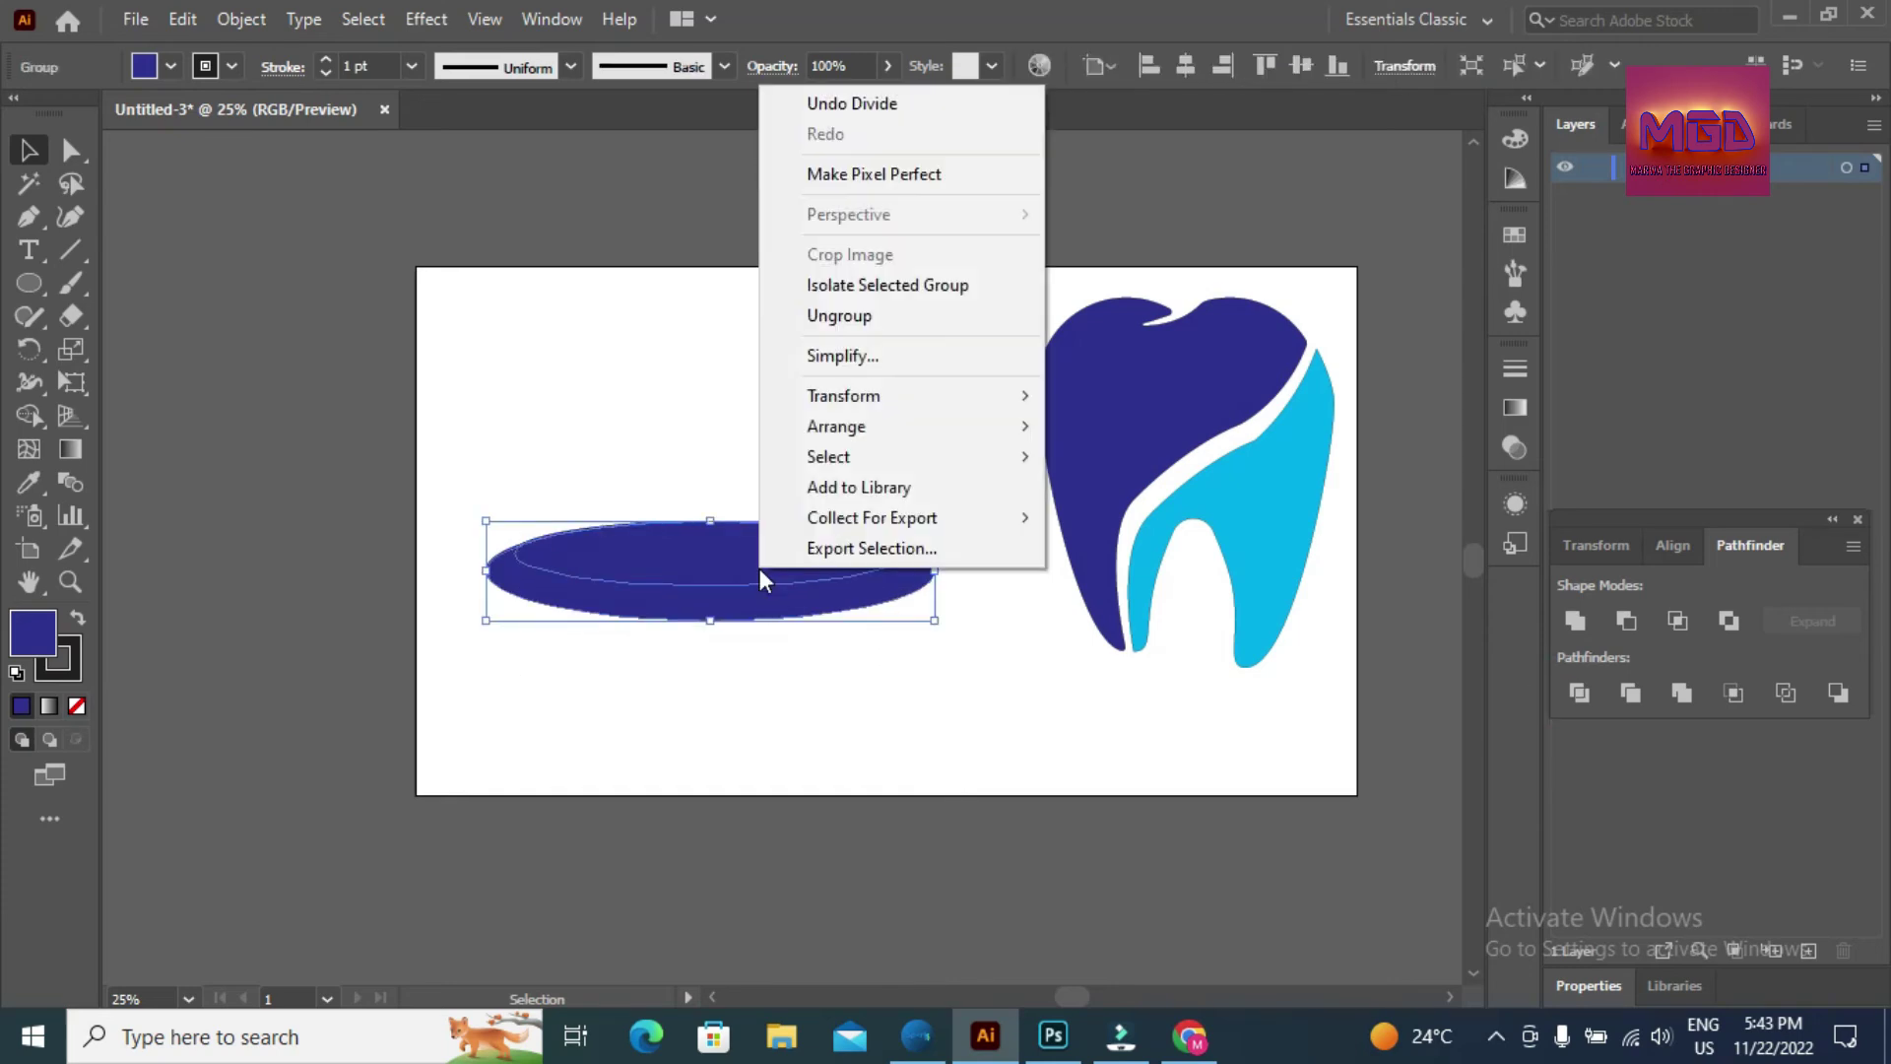
click(838, 315)
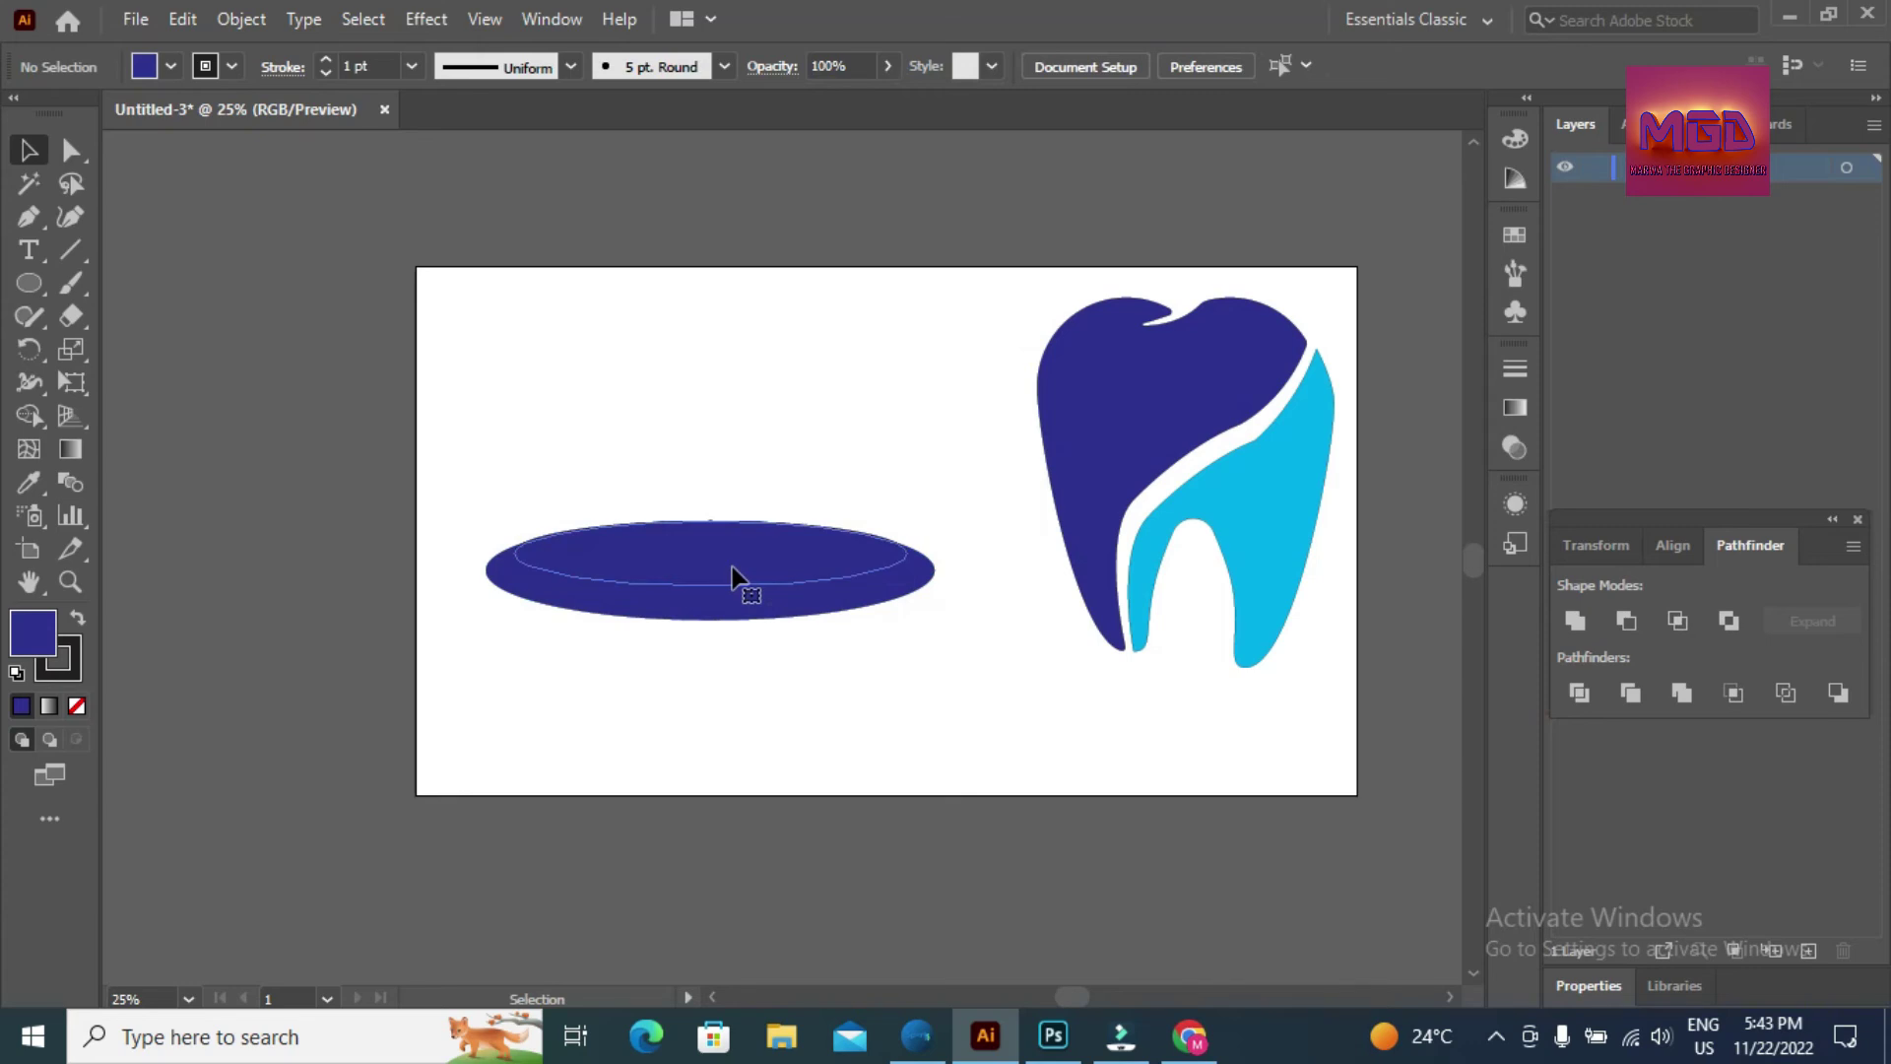
drag(732, 566, 741, 415)
click(723, 516)
mouse_move(723, 516)
mouse_down()
mouse_move(736, 450)
mouse_move(705, 487)
mouse_up()
key(Delete)
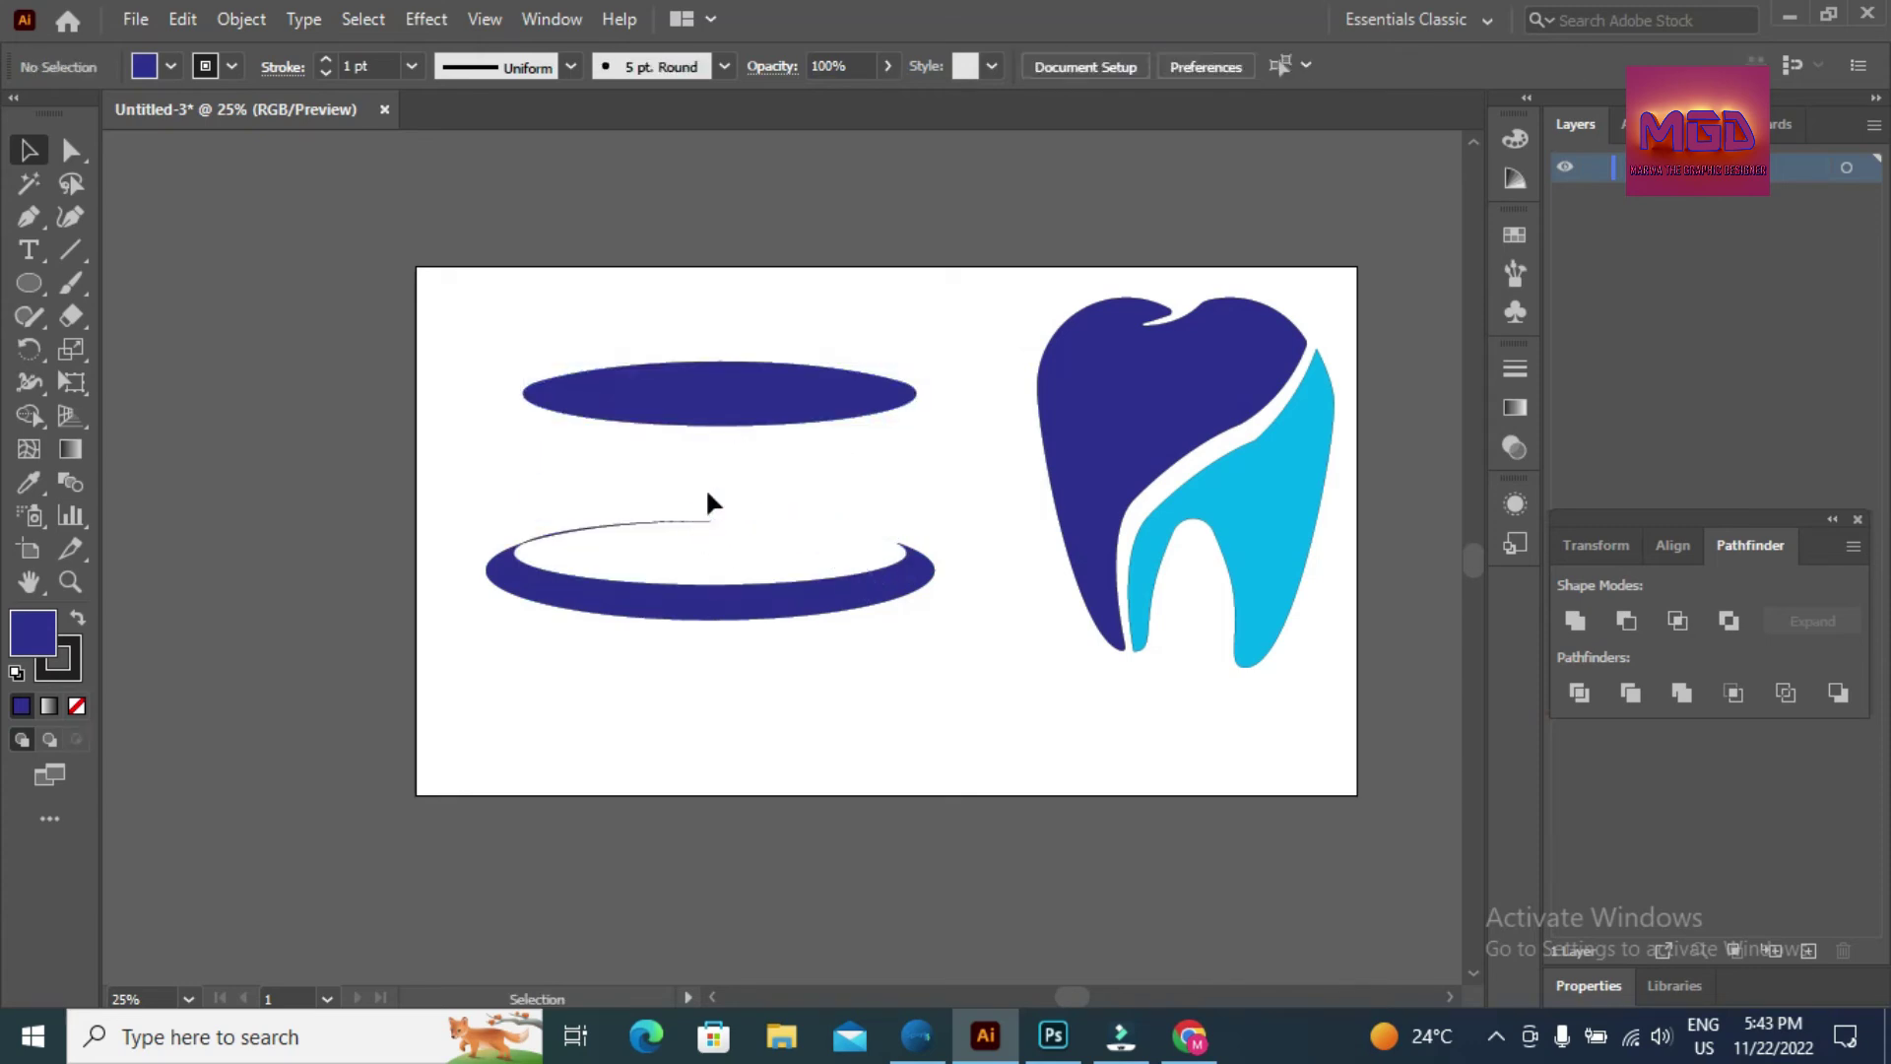
click(678, 521)
key(Delete)
click(695, 410)
key(Delete)
click(782, 578)
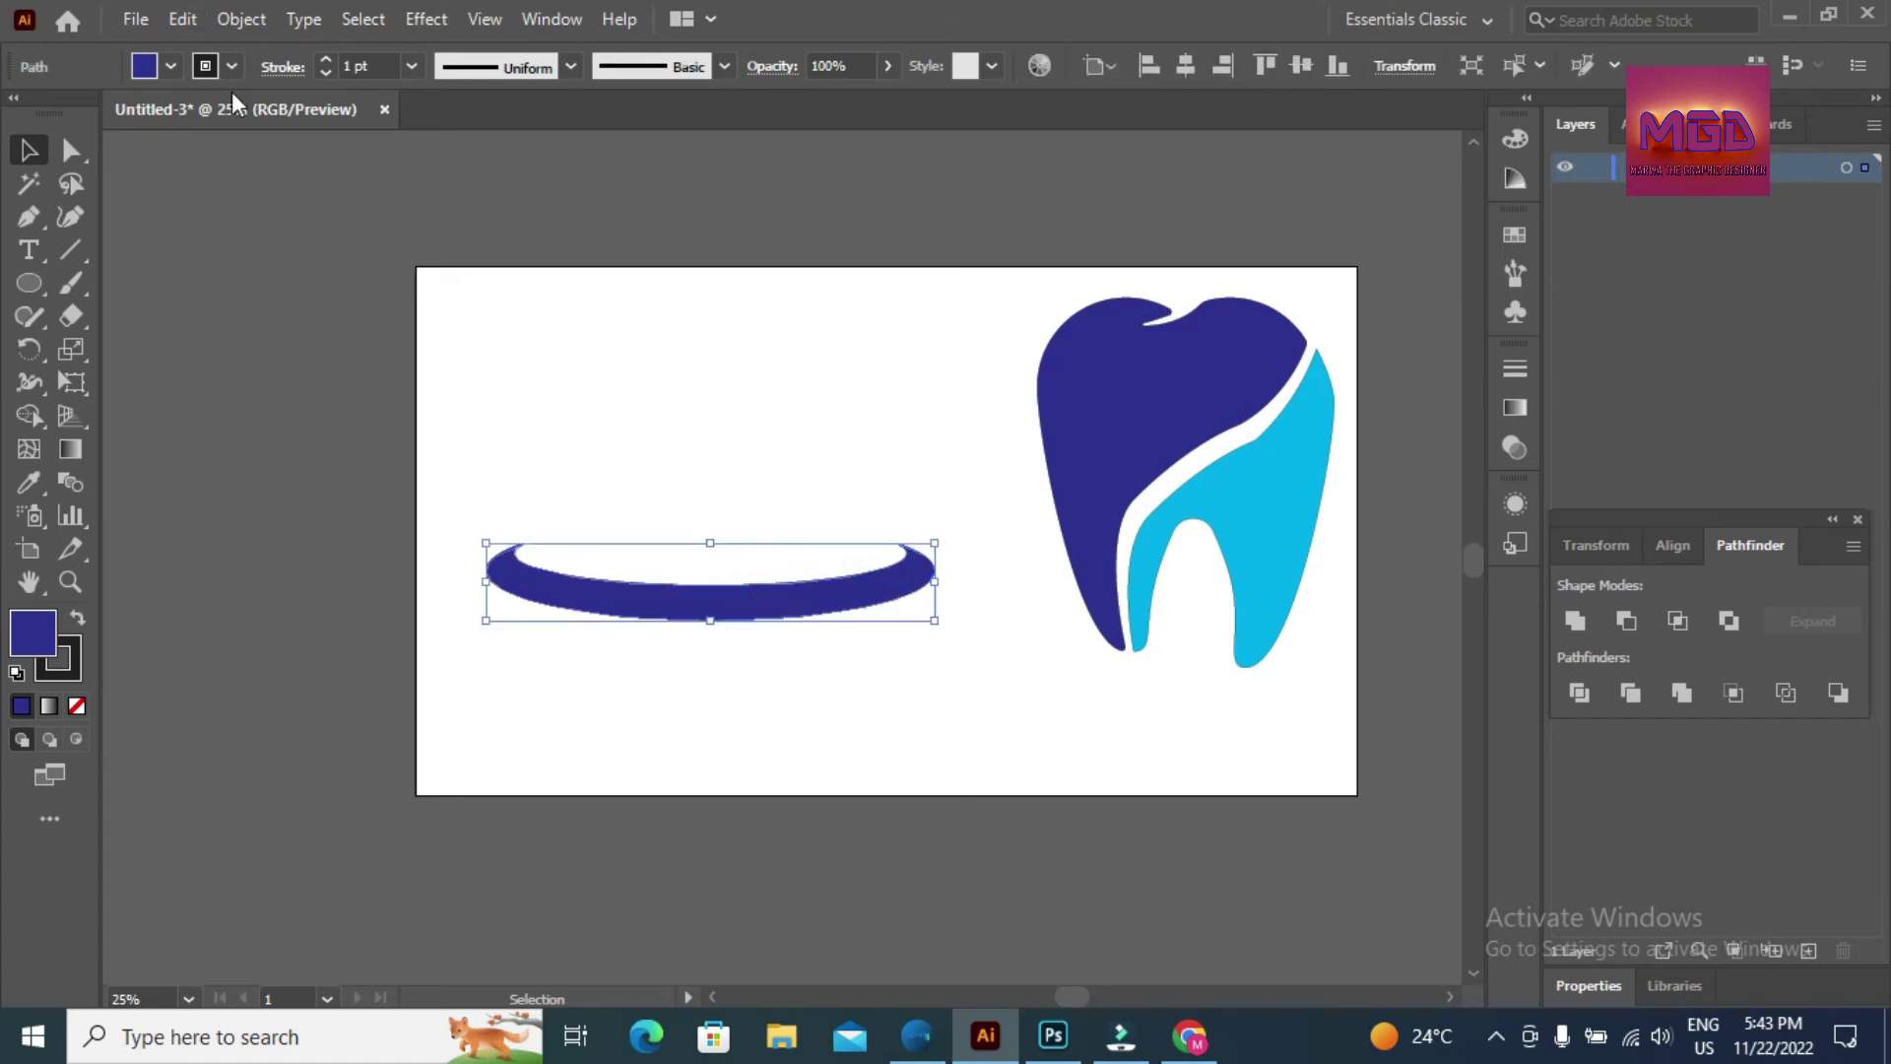
- Give the crescent a white 12 pt outline and adjust its height
click(232, 67)
click(57, 112)
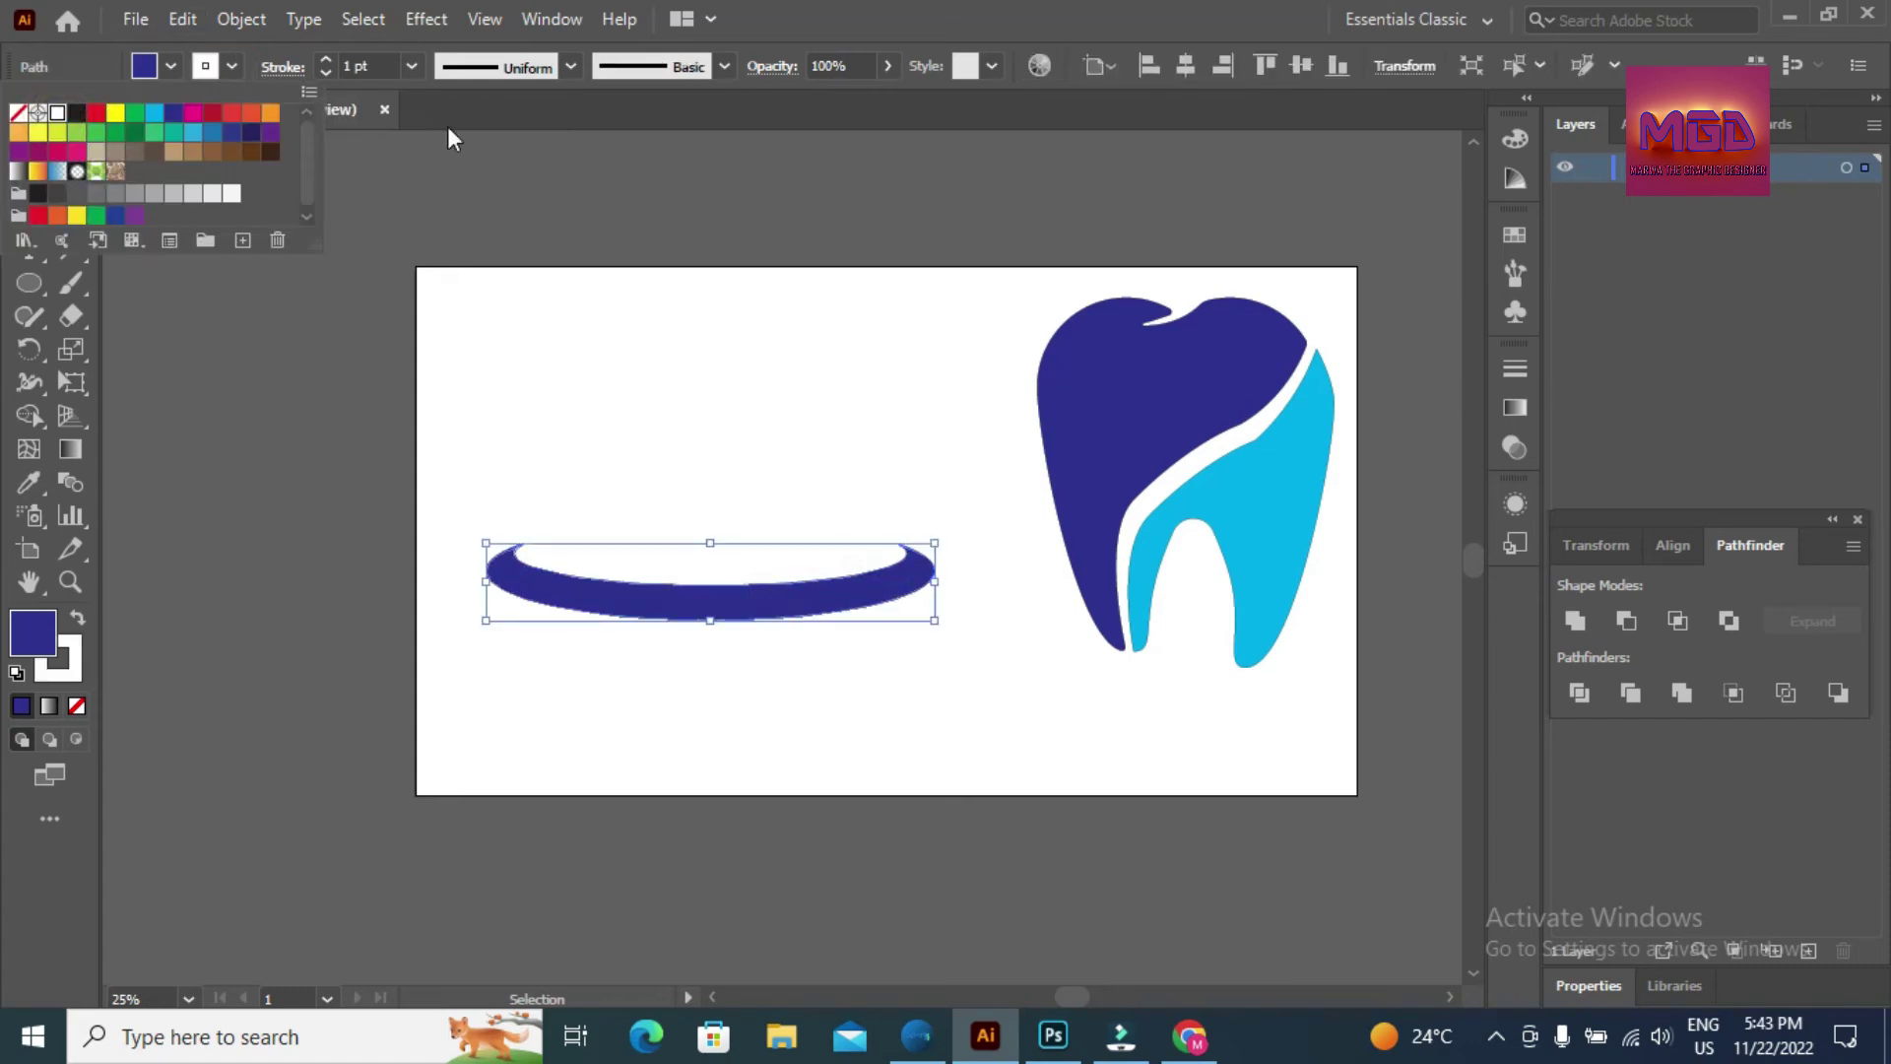
click(327, 60)
click(327, 60)
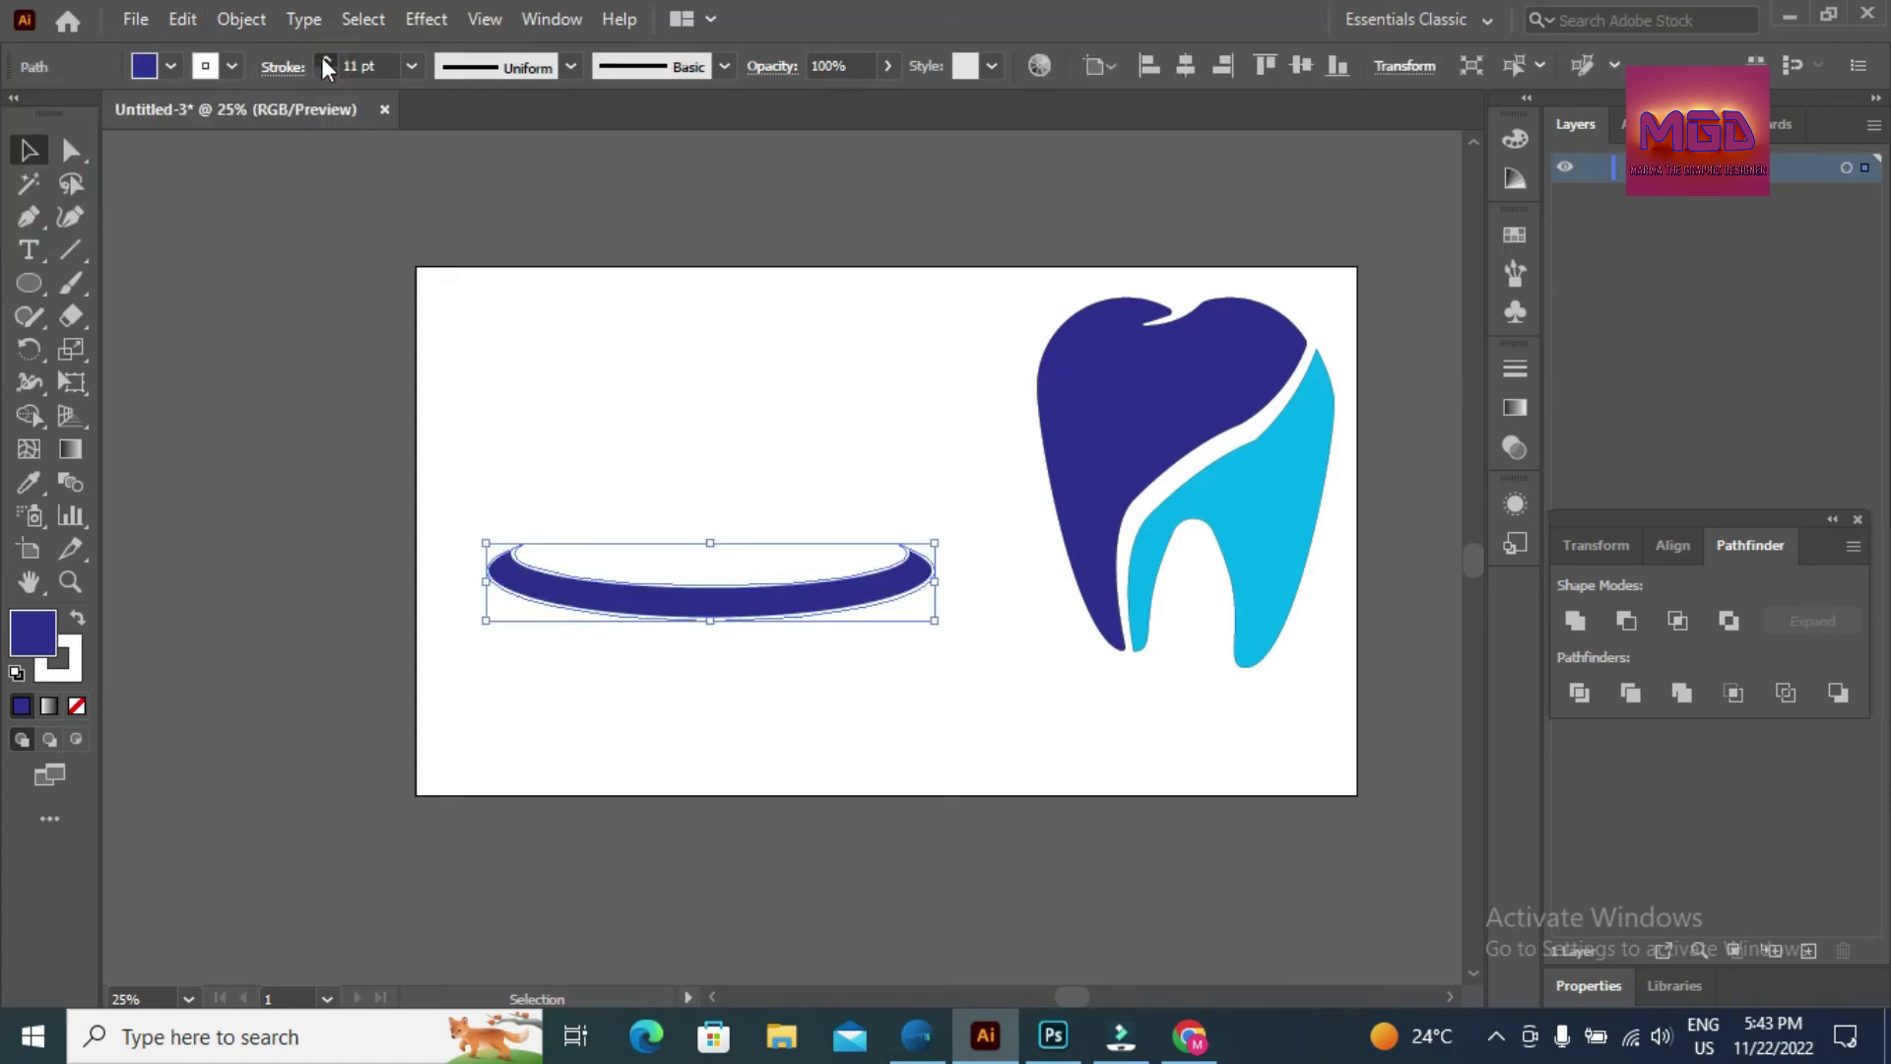
drag(710, 543, 710, 563)
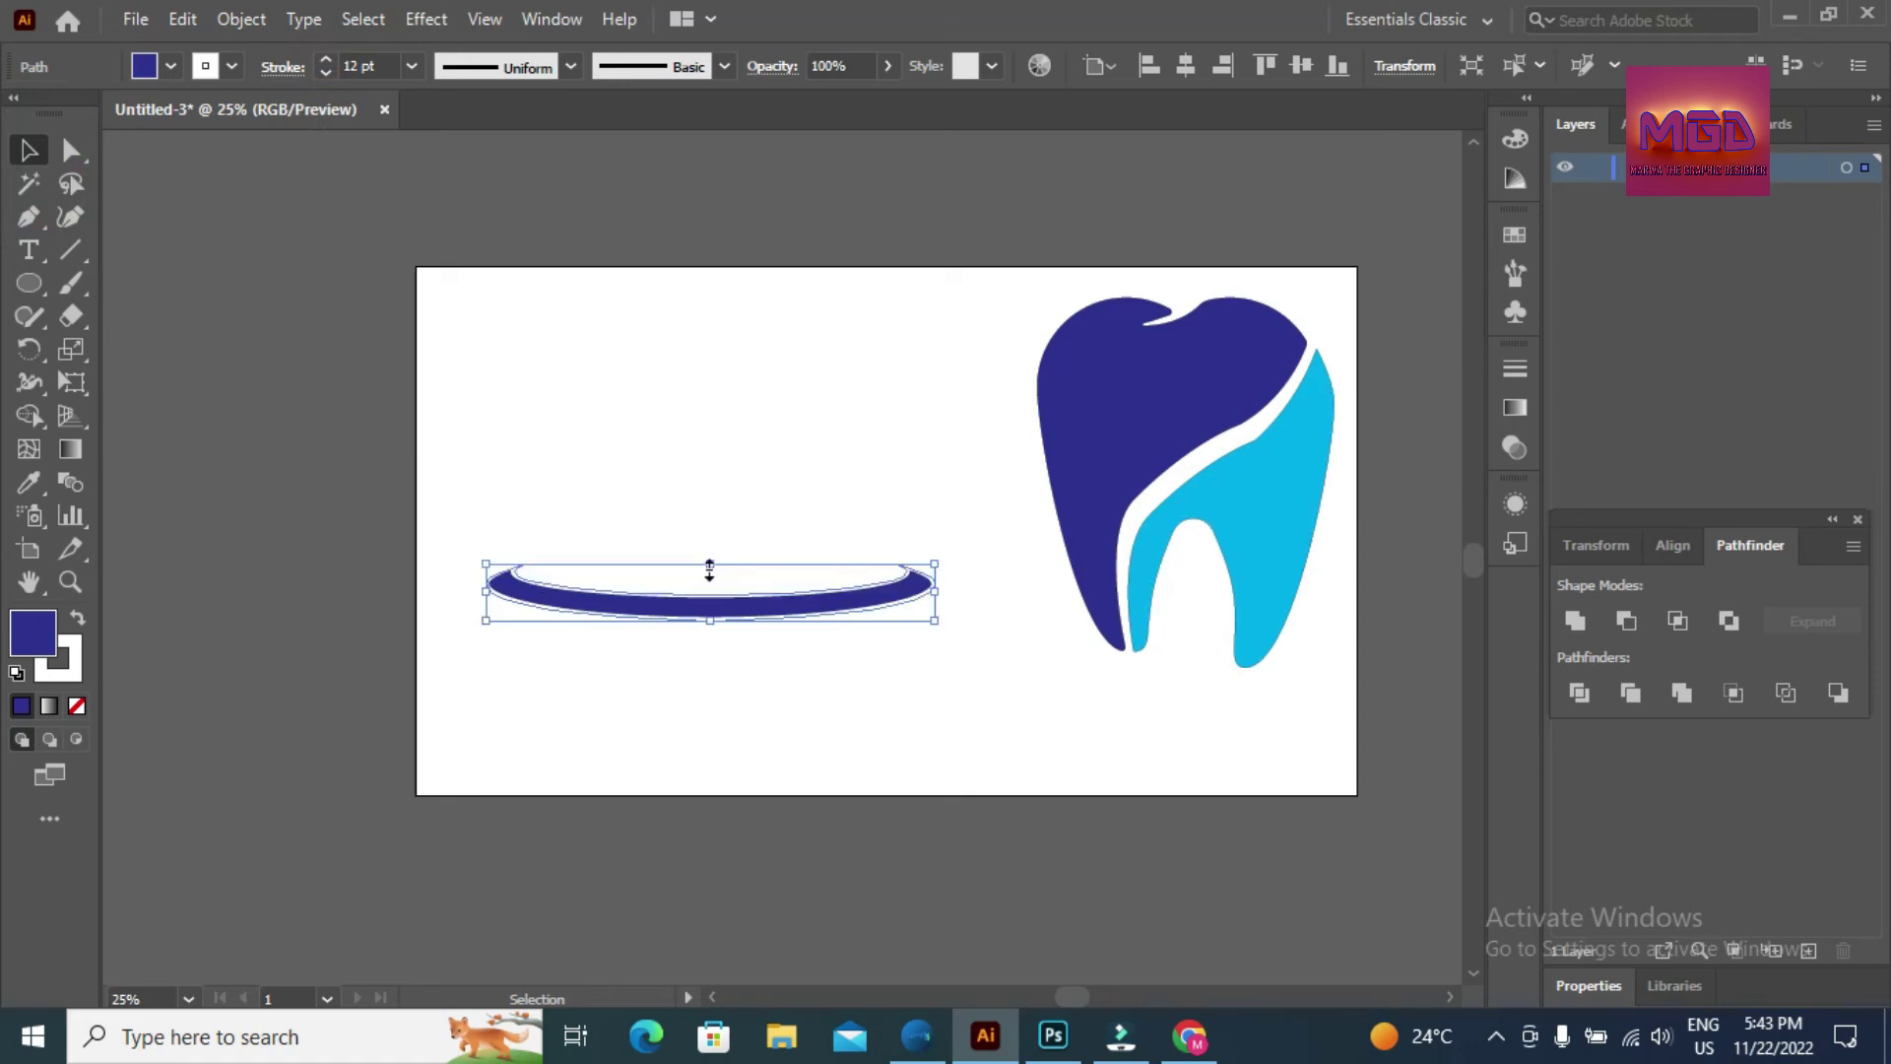
drag(709, 570, 709, 548)
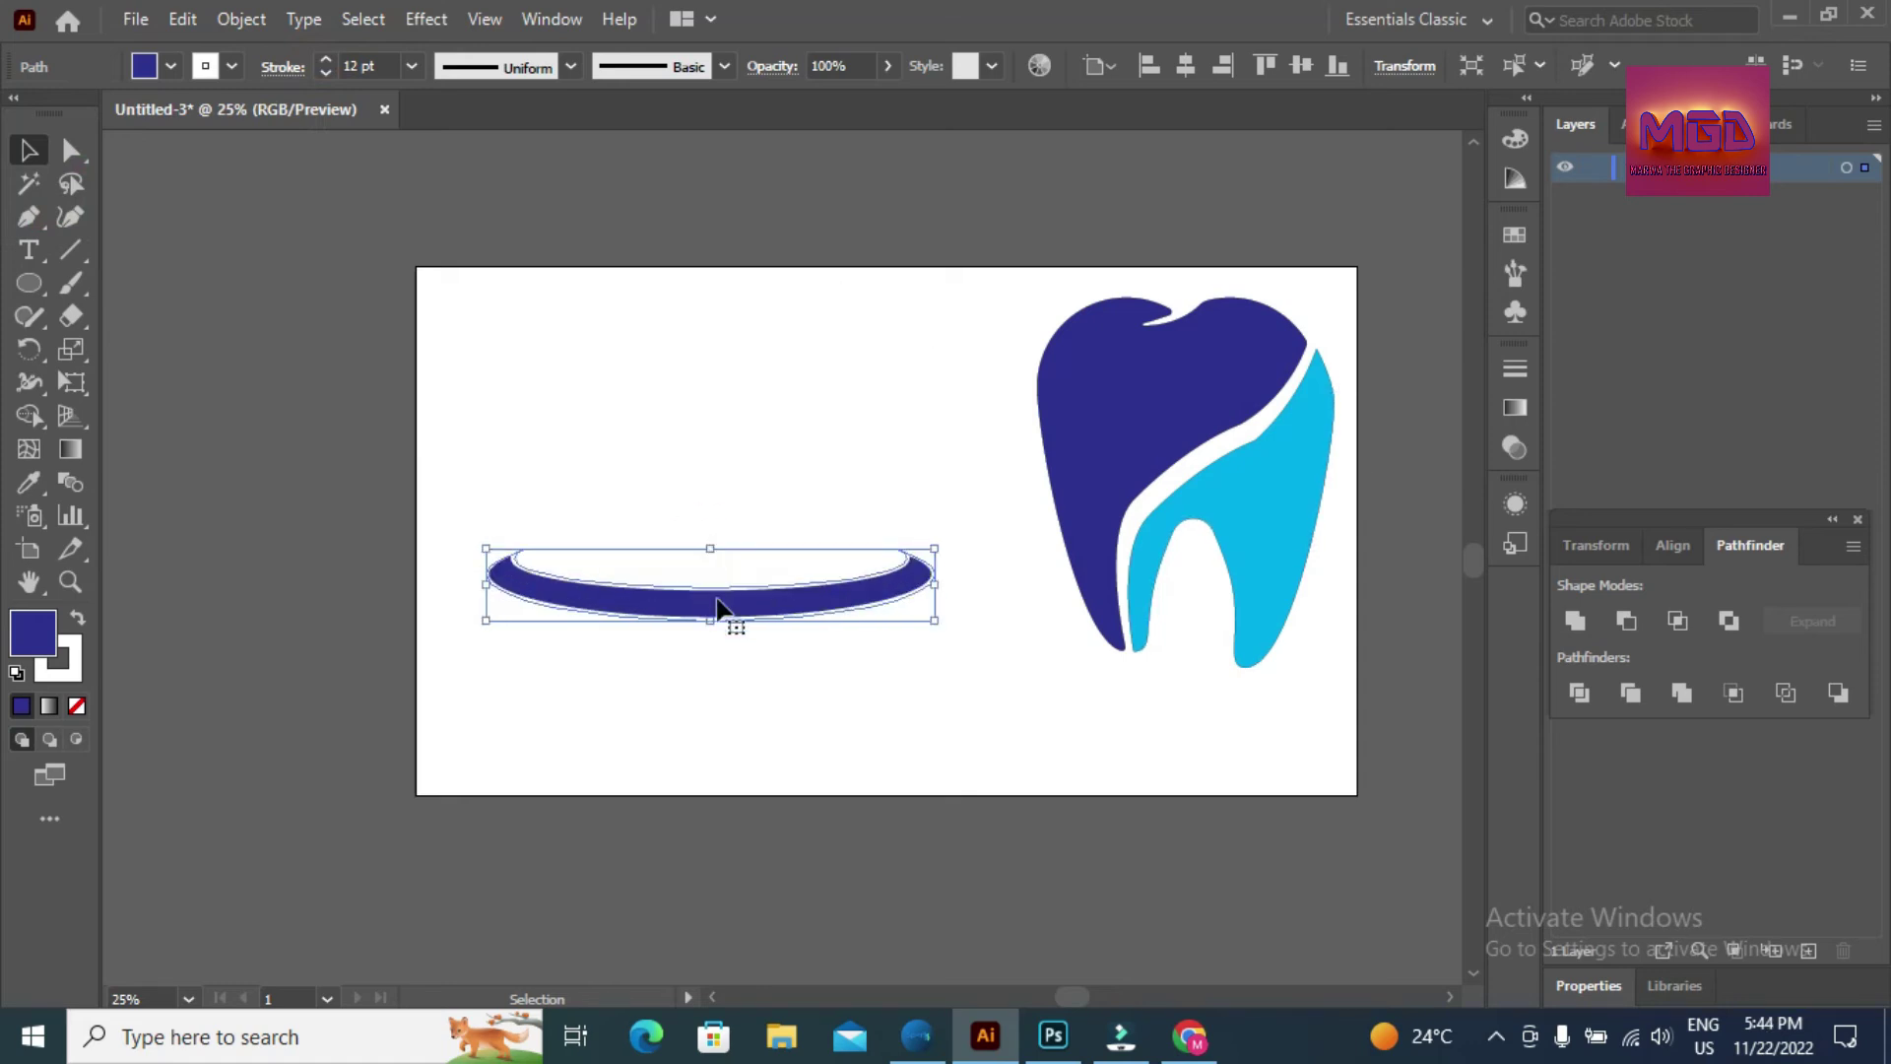
- Fill the crescent with a reversed radial gradient: white centre, blue toward both ends
click(171, 66)
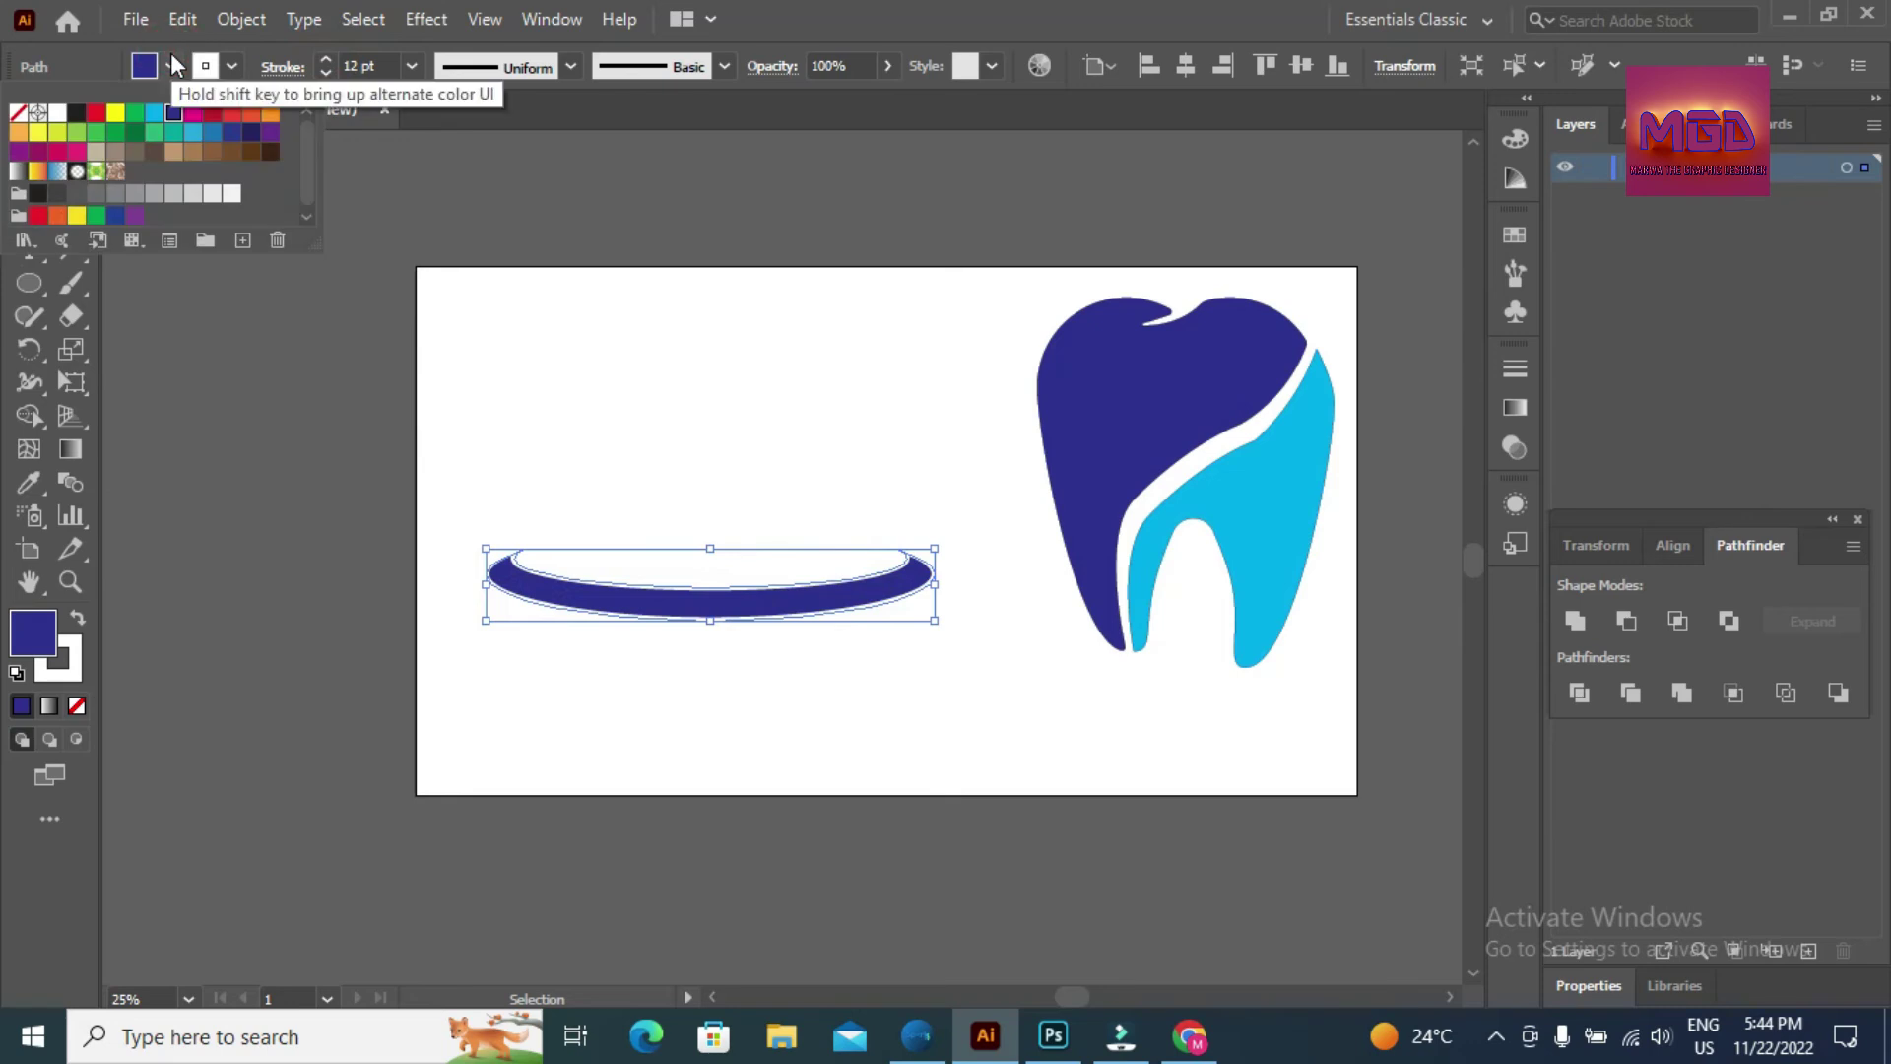
click(58, 172)
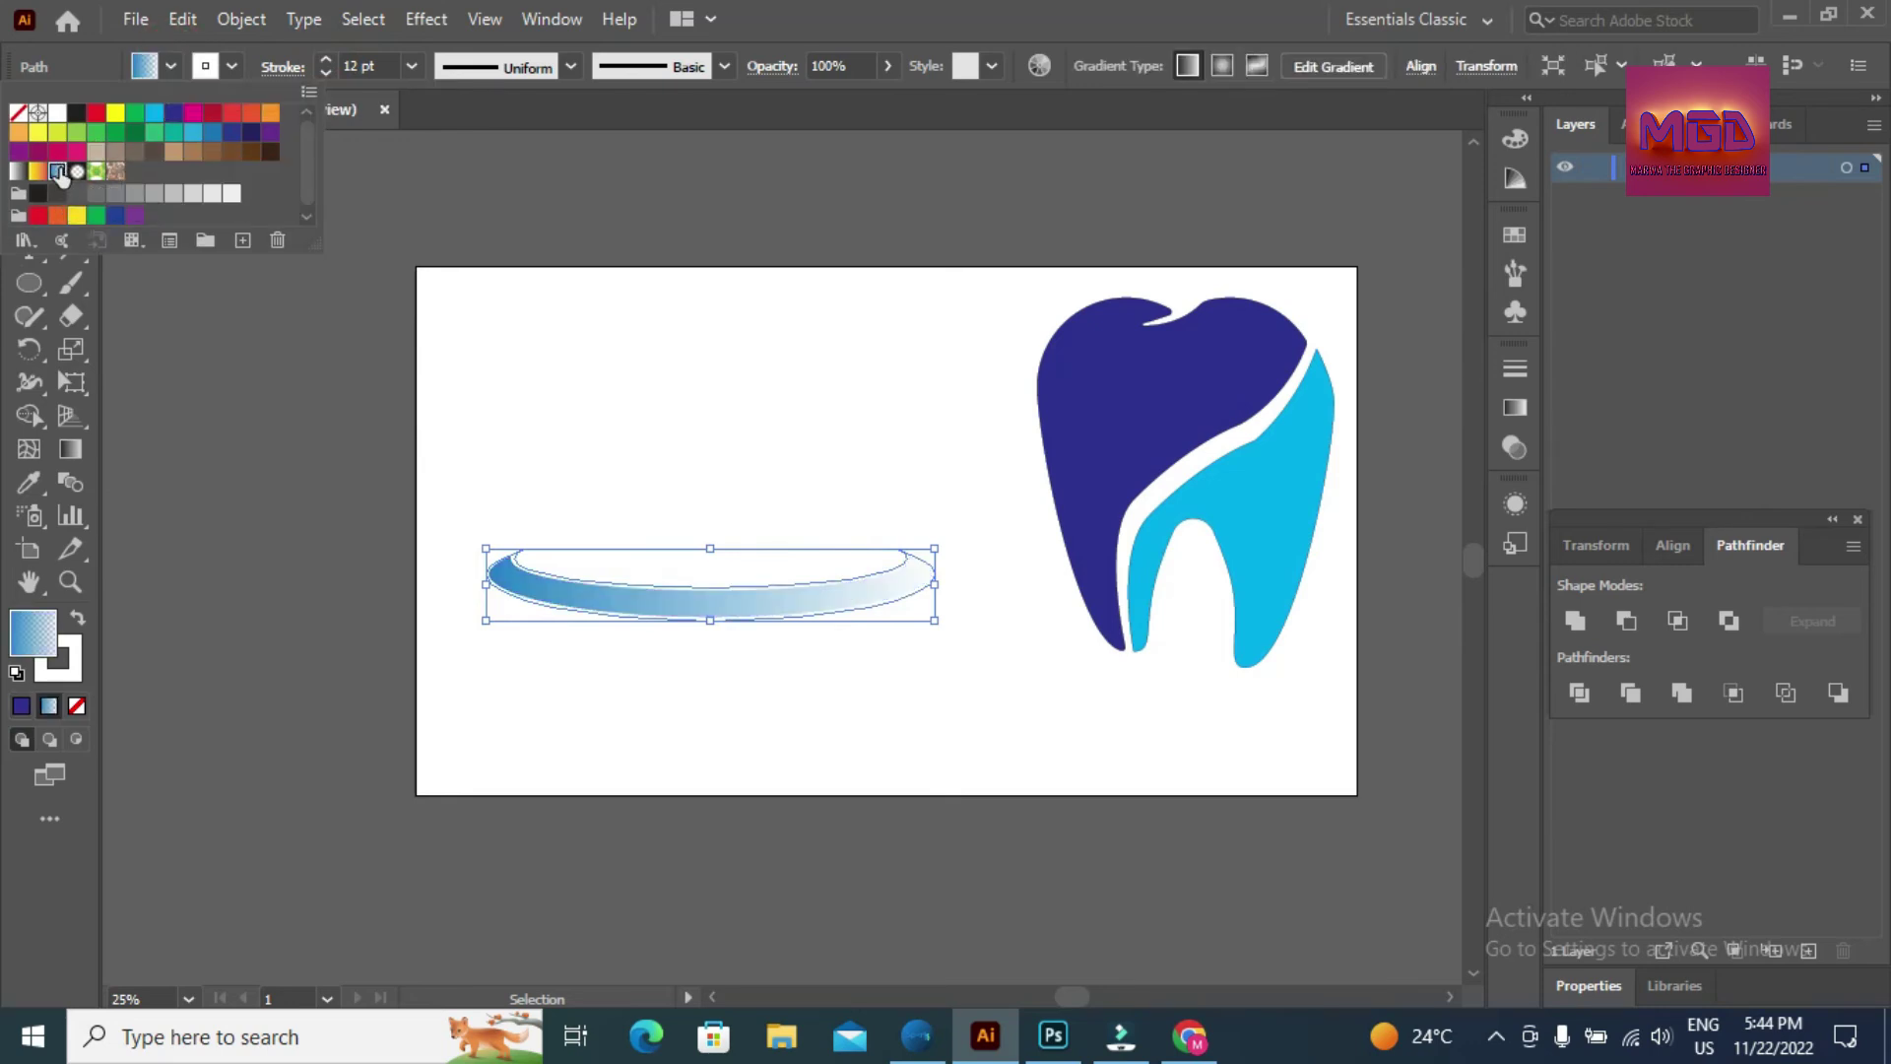
double_click(28, 638)
click(1310, 694)
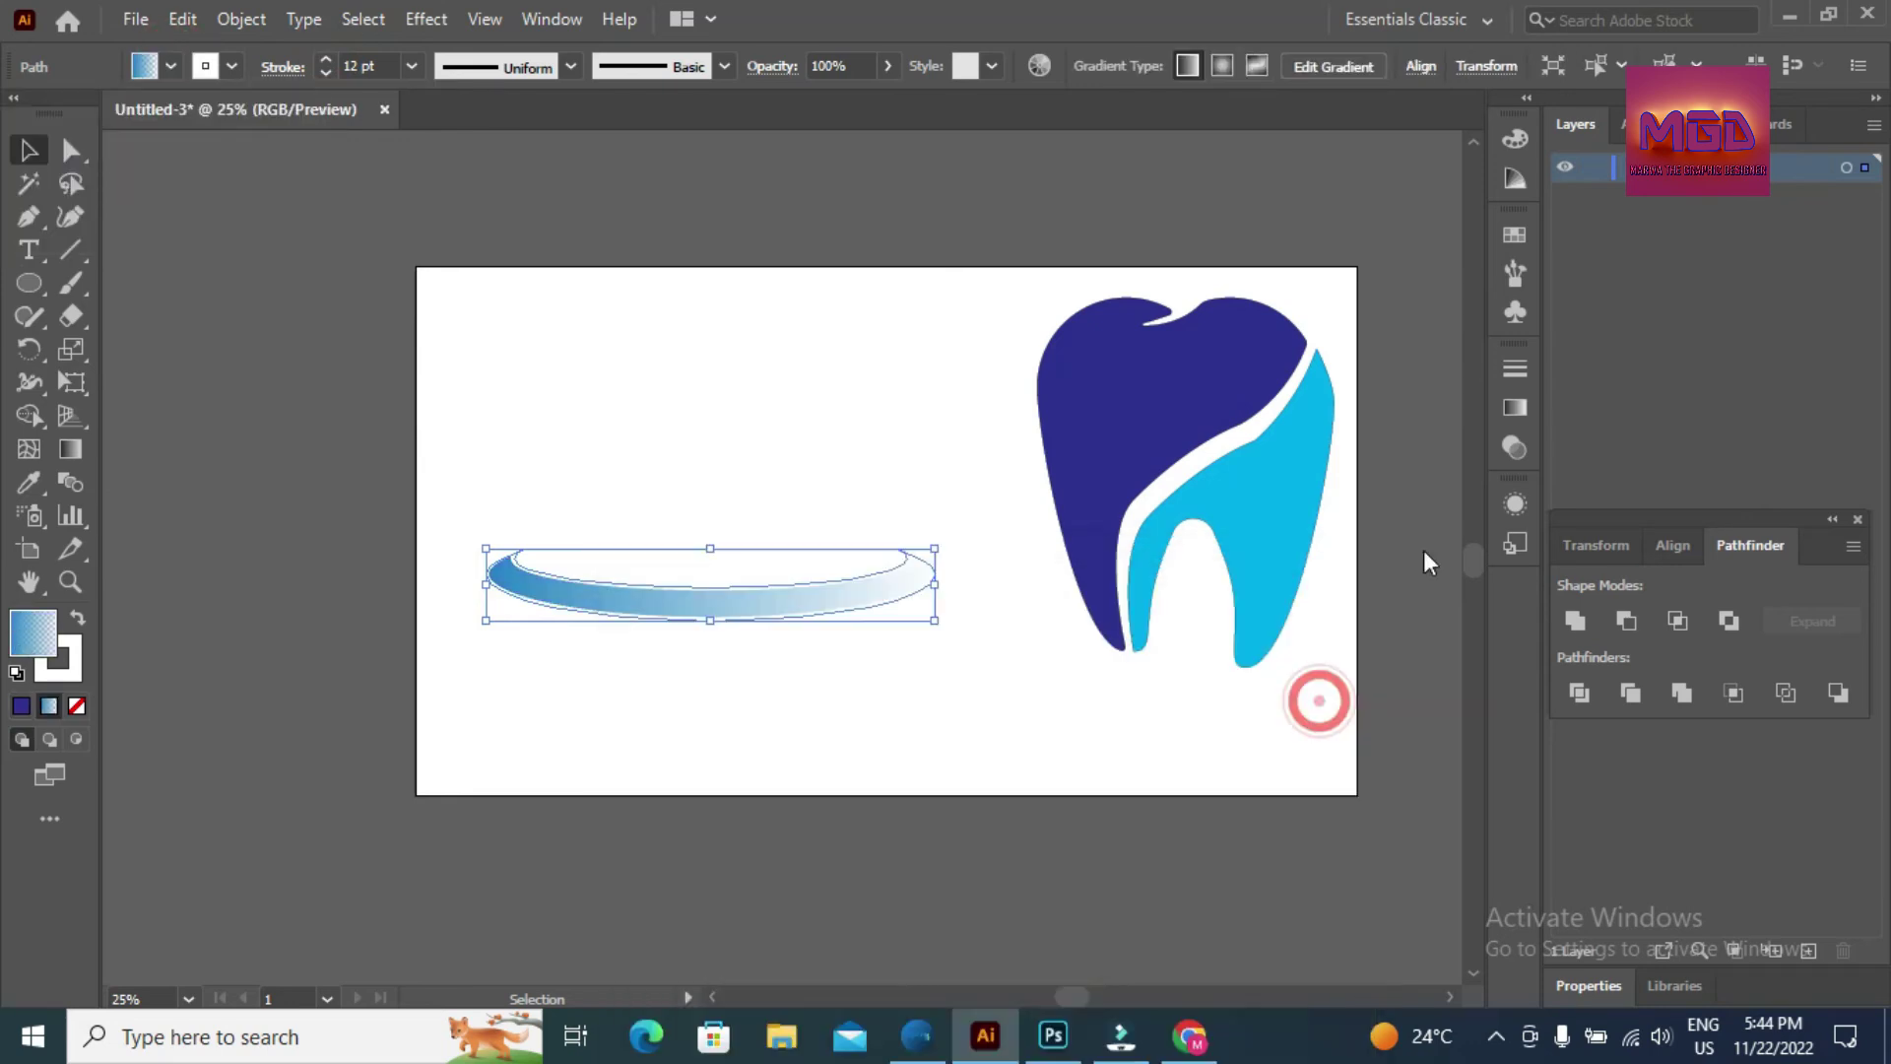
click(1517, 404)
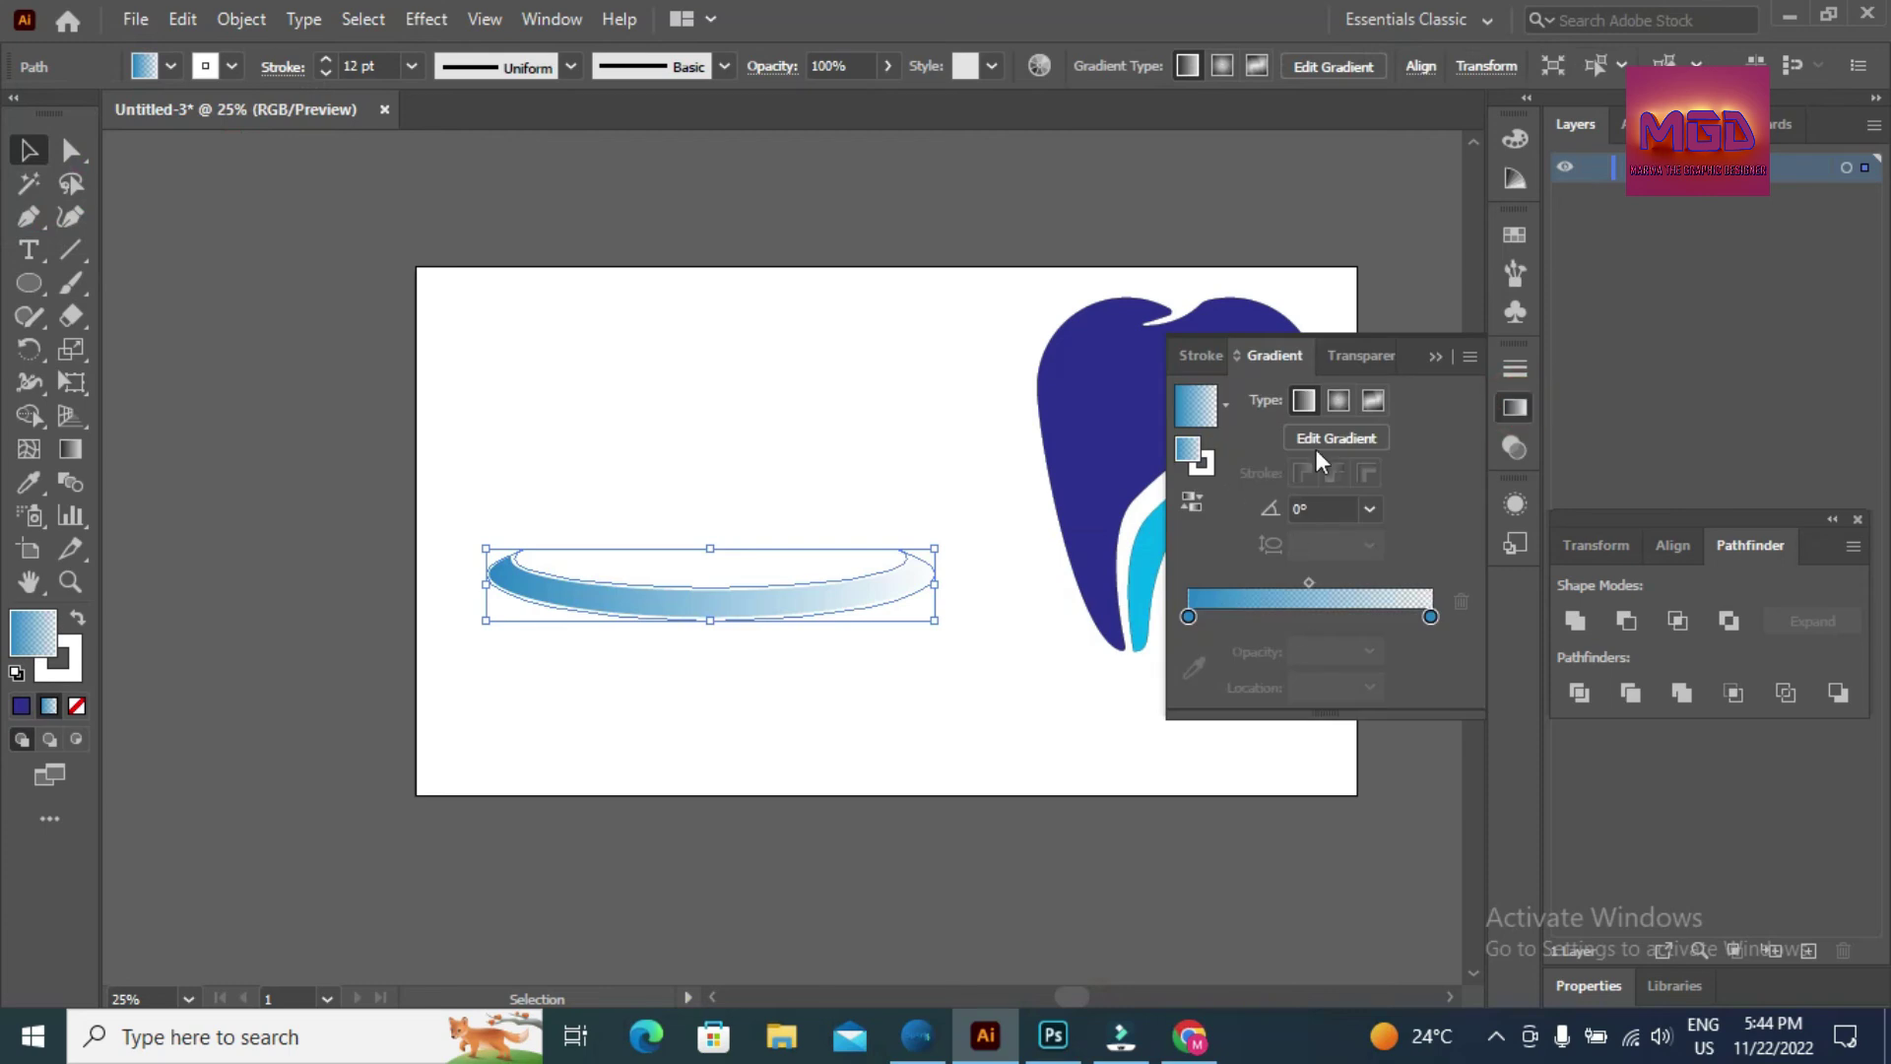
click(1339, 406)
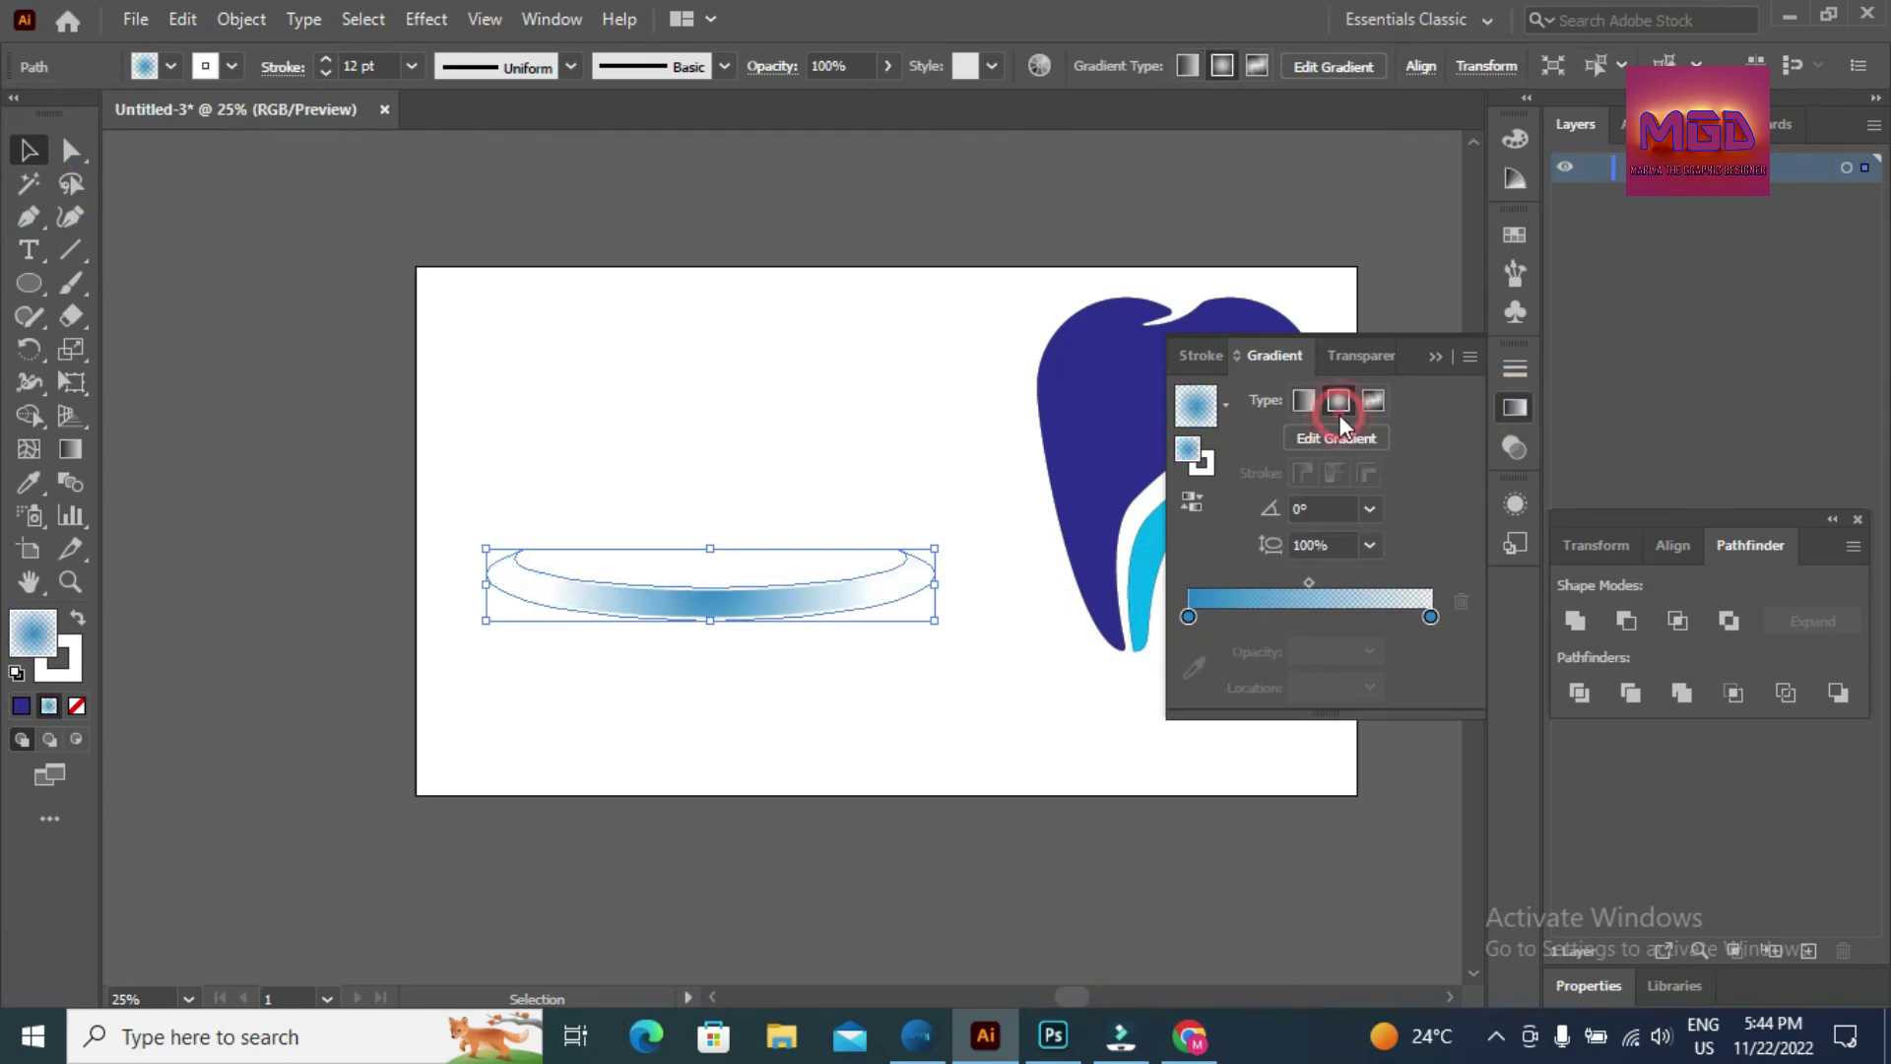
click(1193, 505)
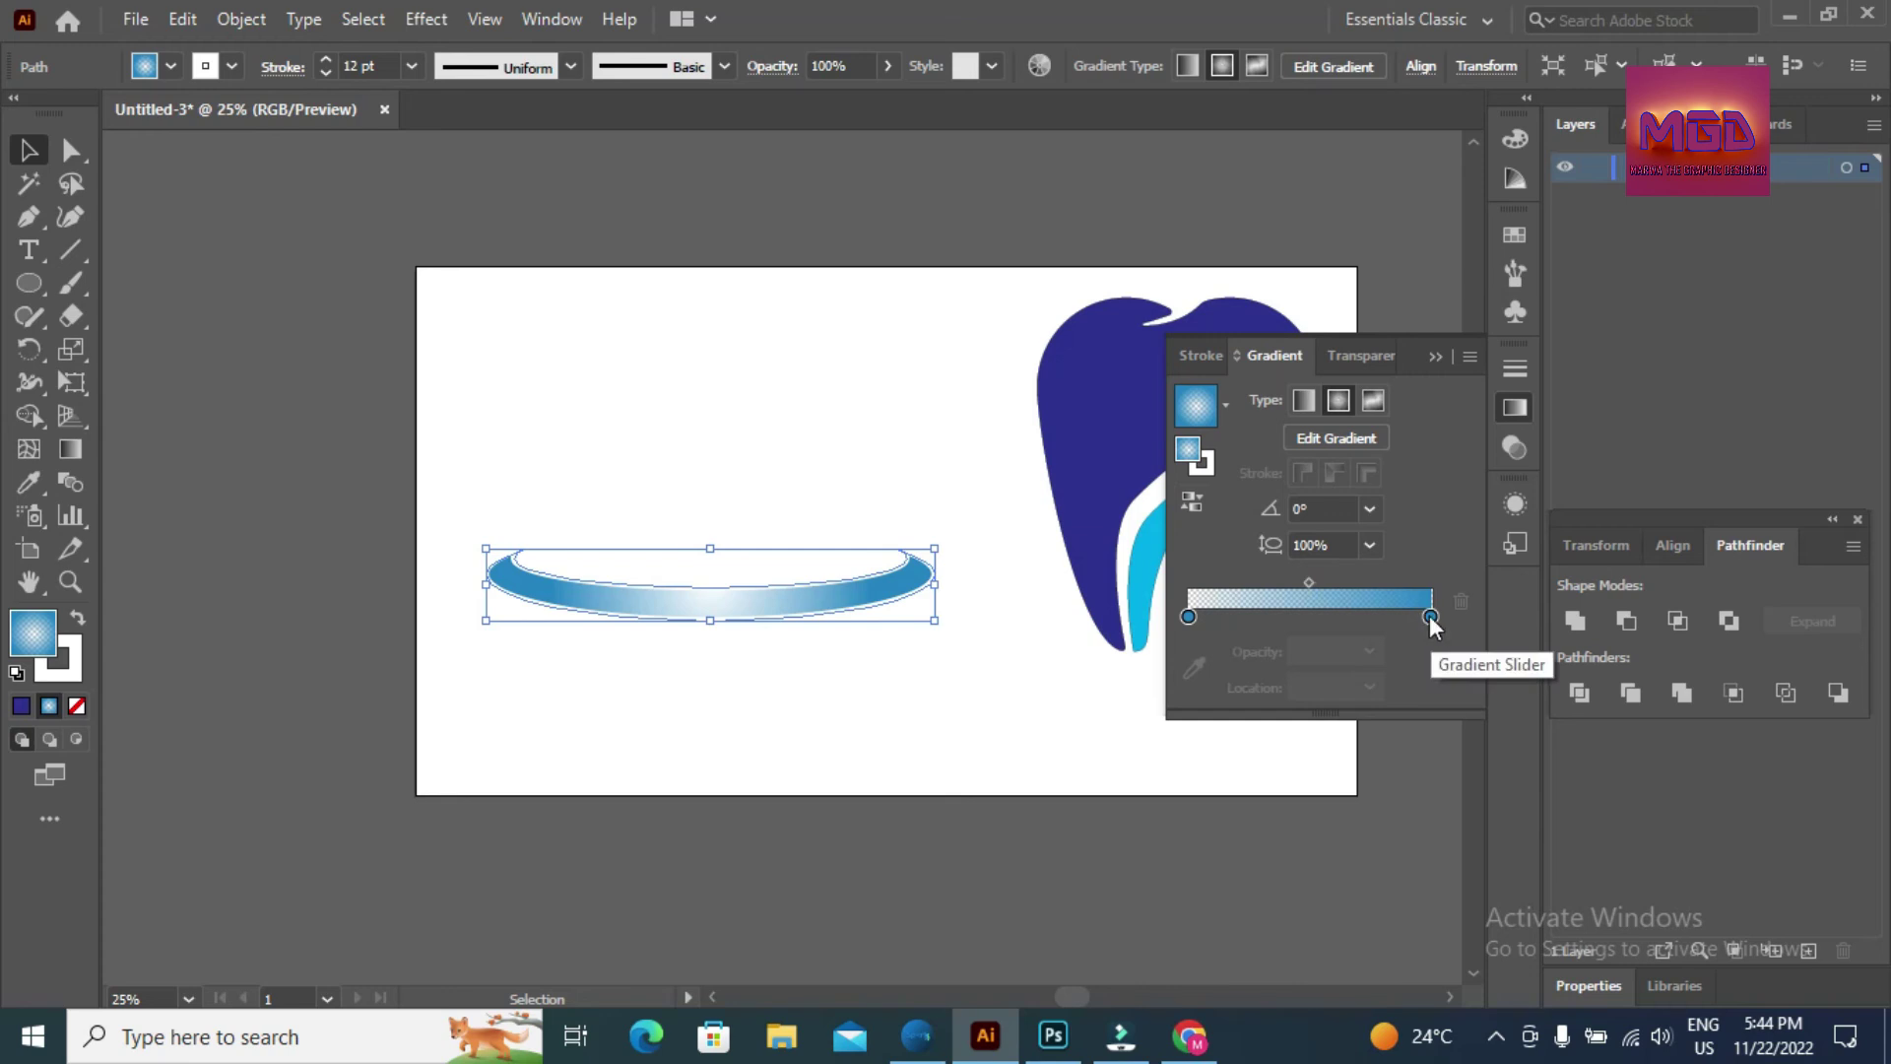
click(1434, 358)
drag(965, 297, 1347, 668)
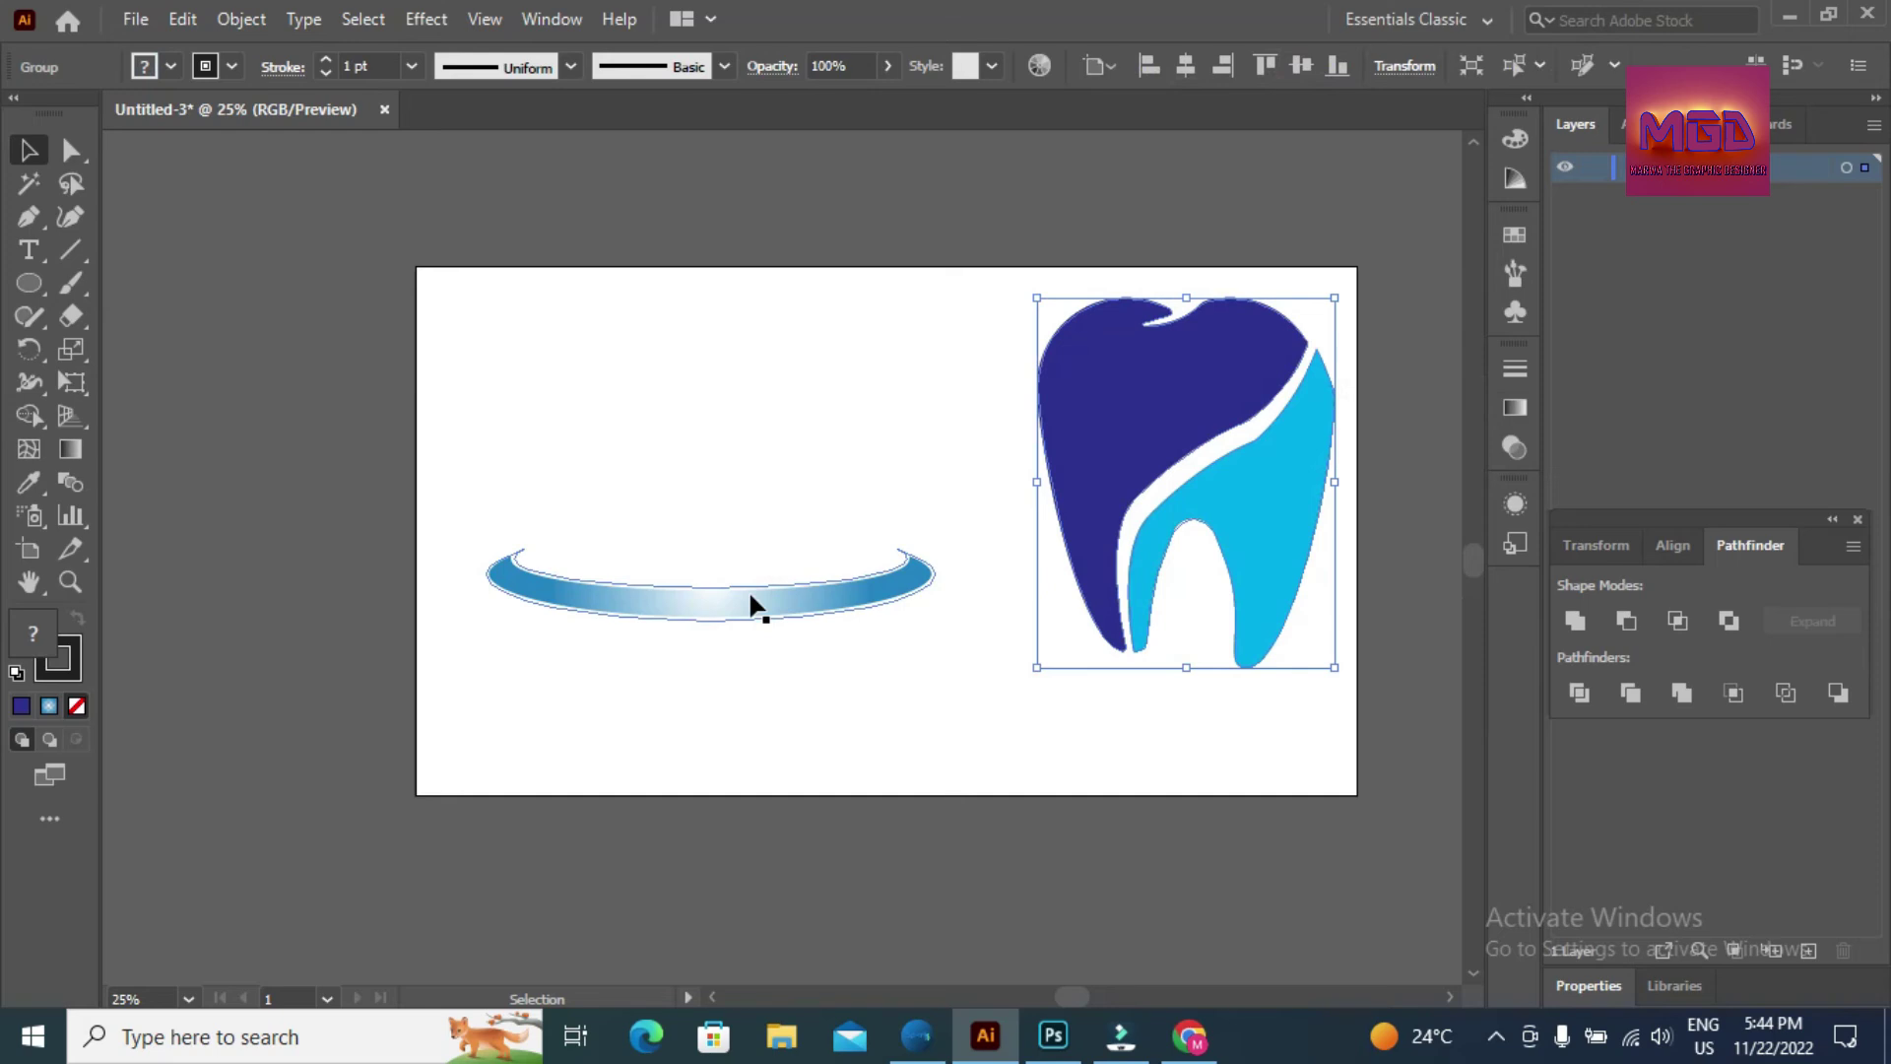
- Move the gradient ring lower and centre the tooth group on the artboard
drag(756, 605, 785, 764)
click(1192, 434)
drag(1192, 433, 916, 454)
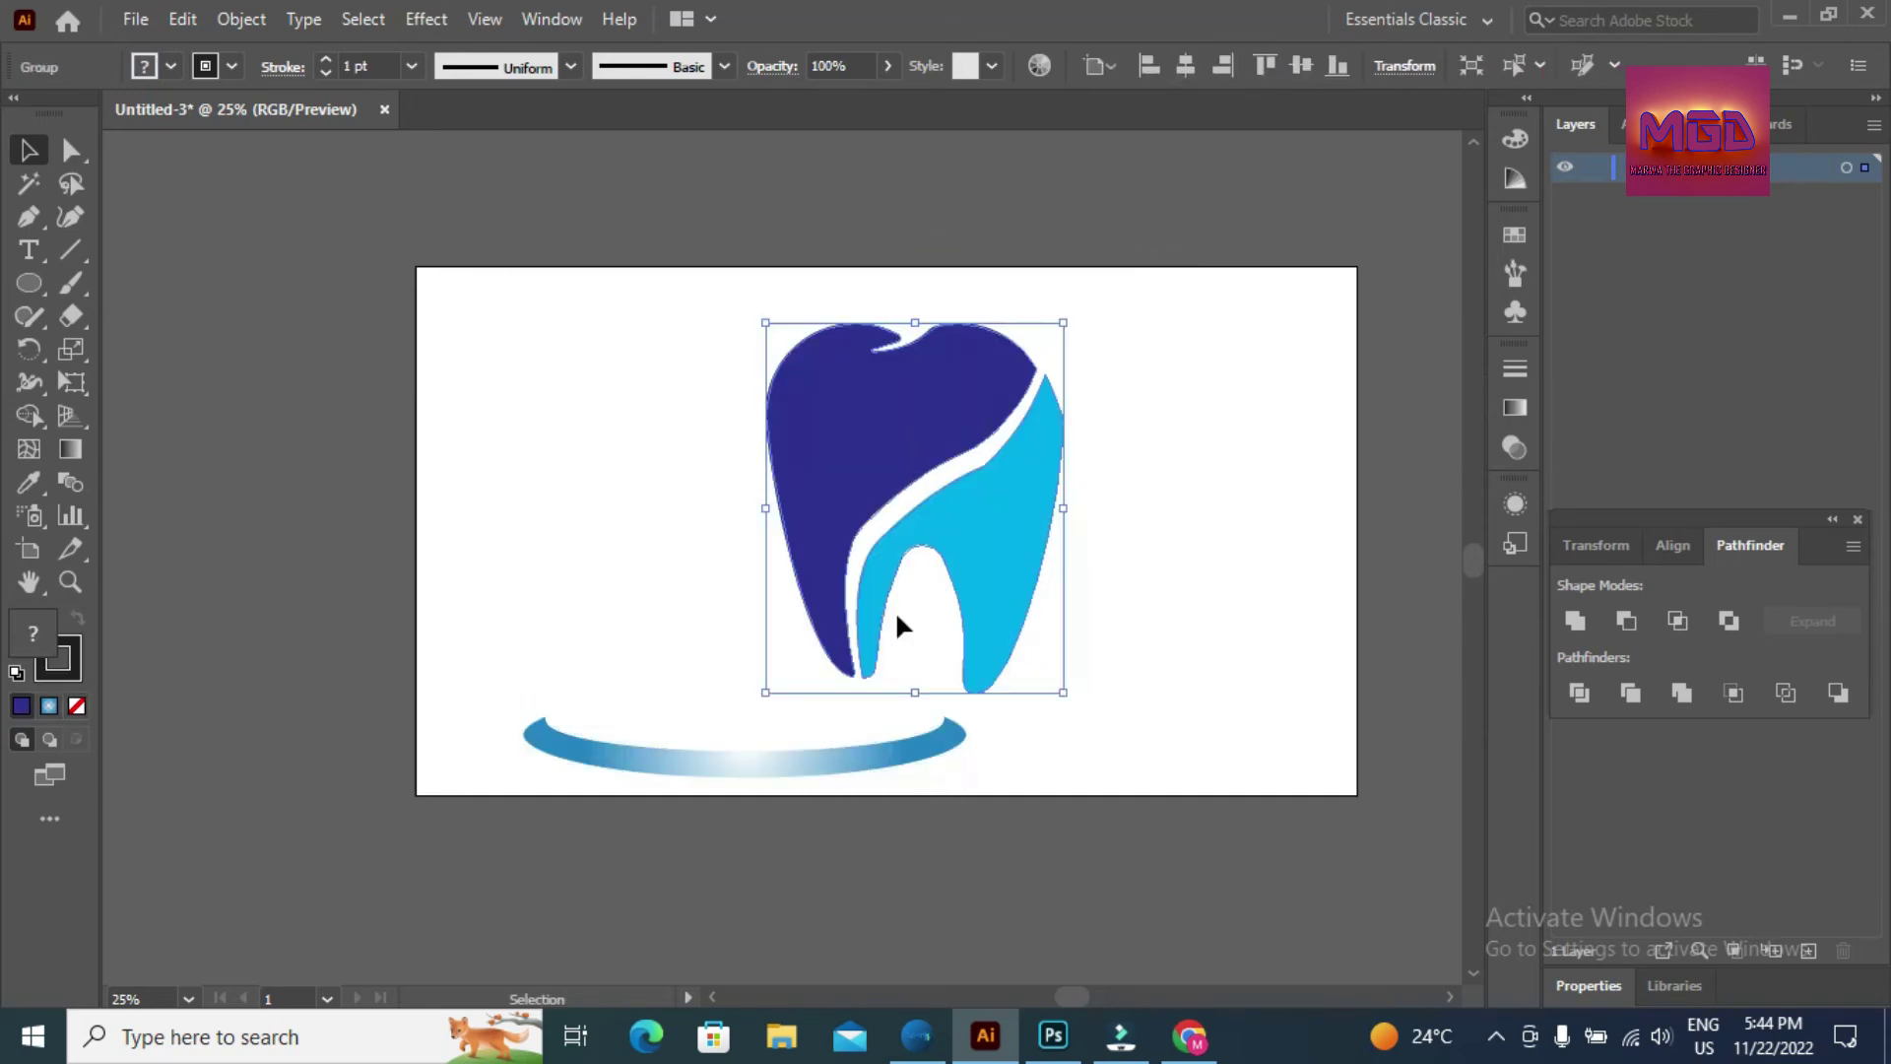
drag(766, 692, 789, 712)
key(ctrl+shift+b)
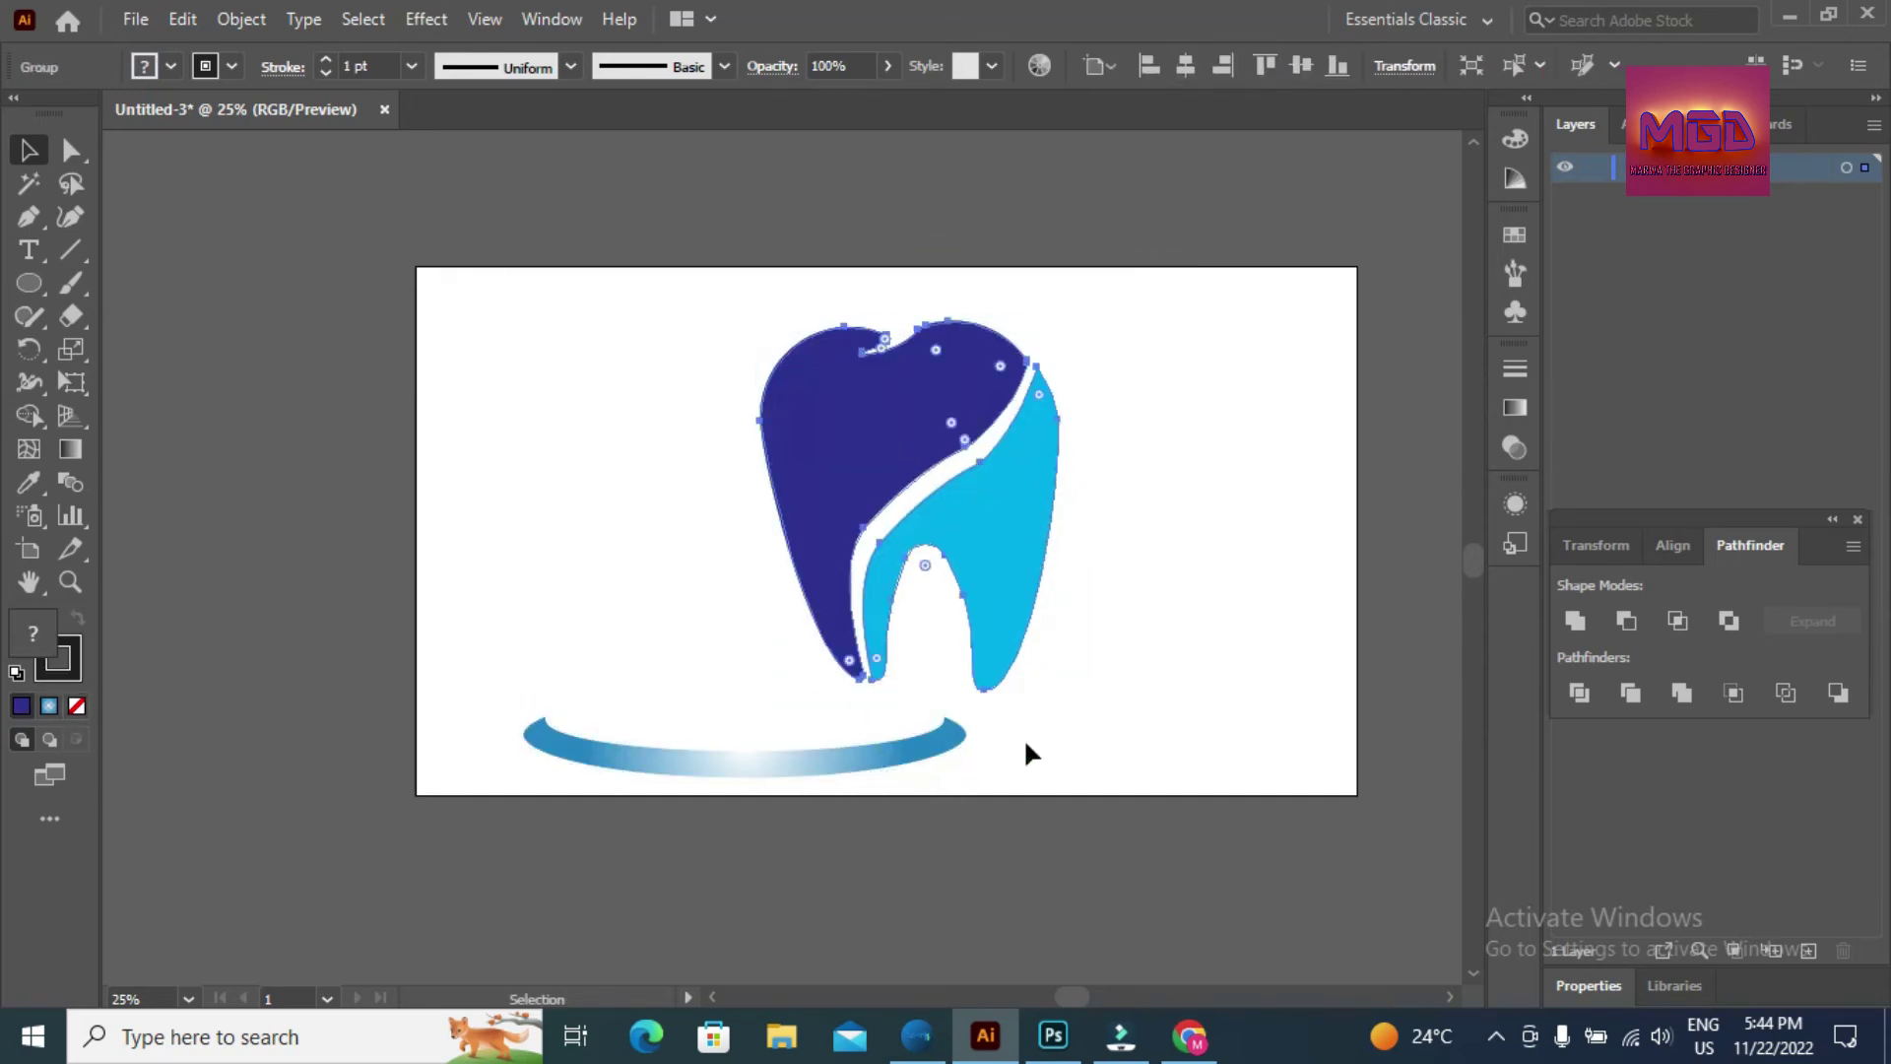
- Place the ring across the tooth's middle, narrowed to about 828 px and centred
drag(907, 746, 1076, 500)
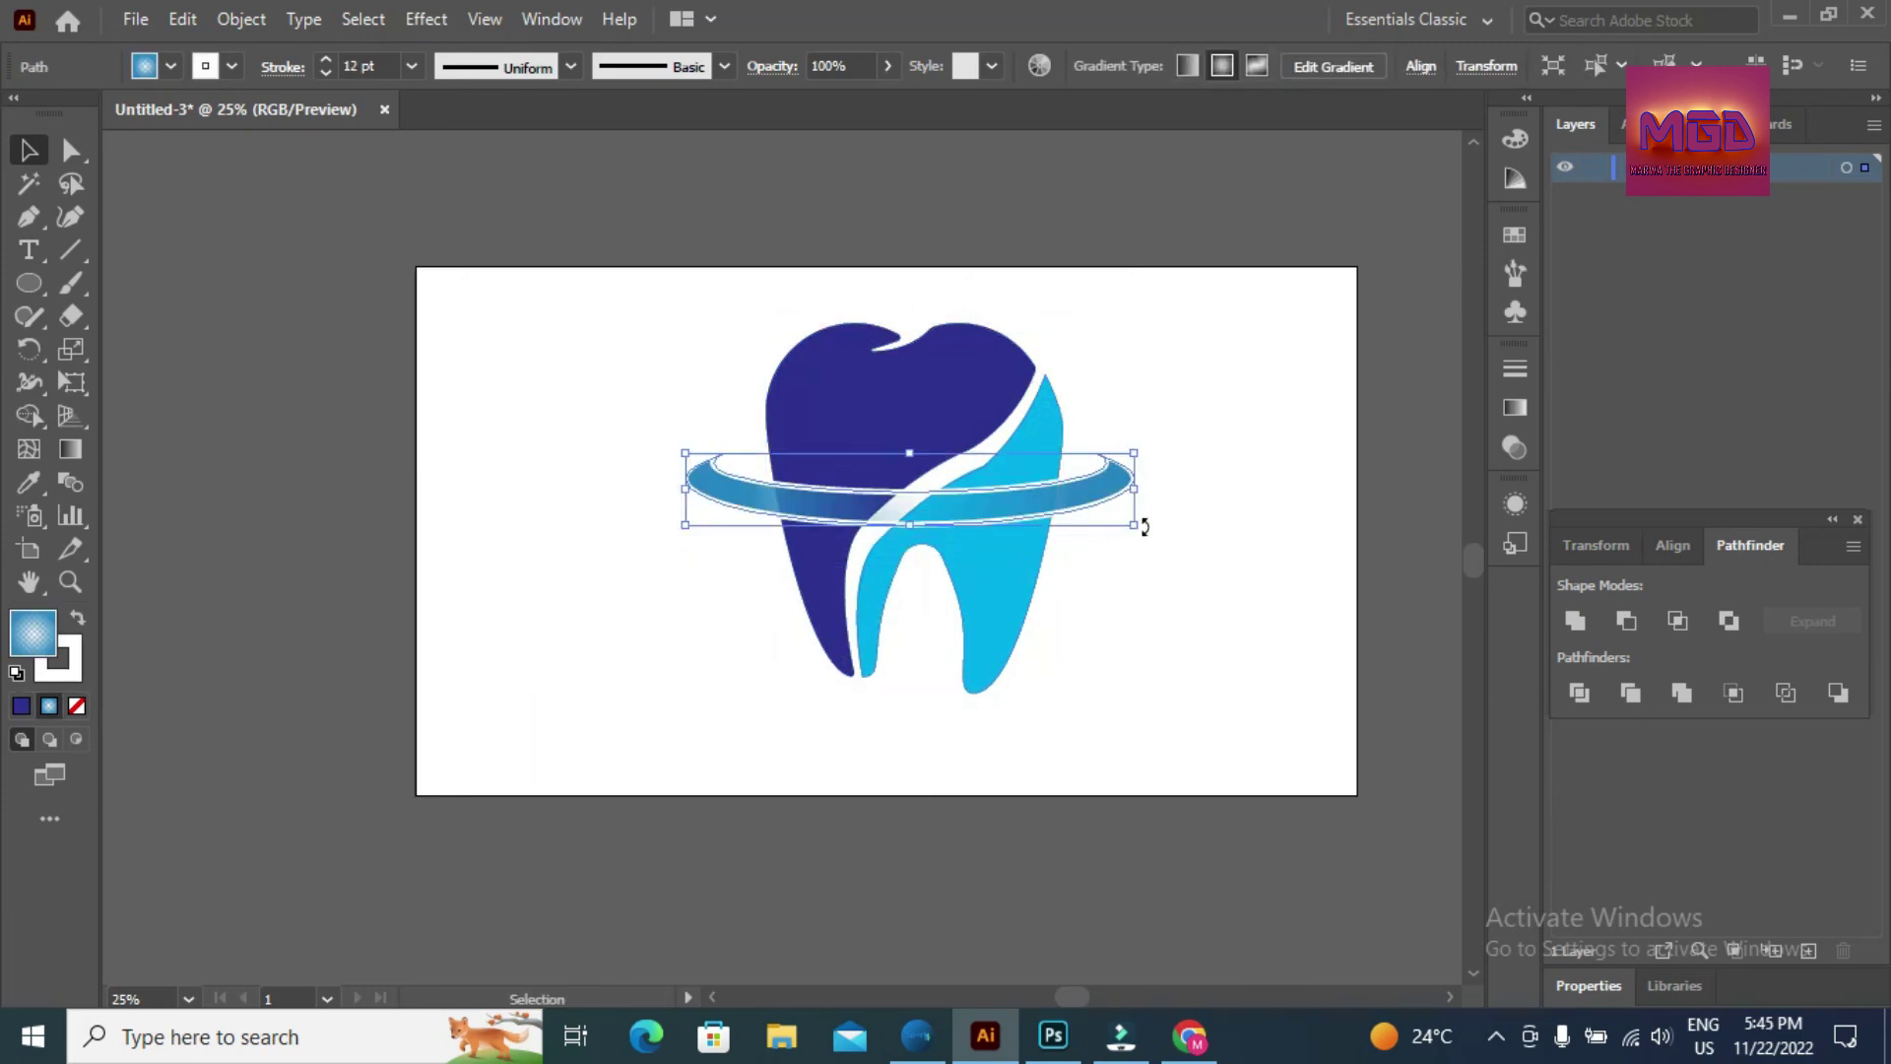
drag(1134, 488, 1097, 490)
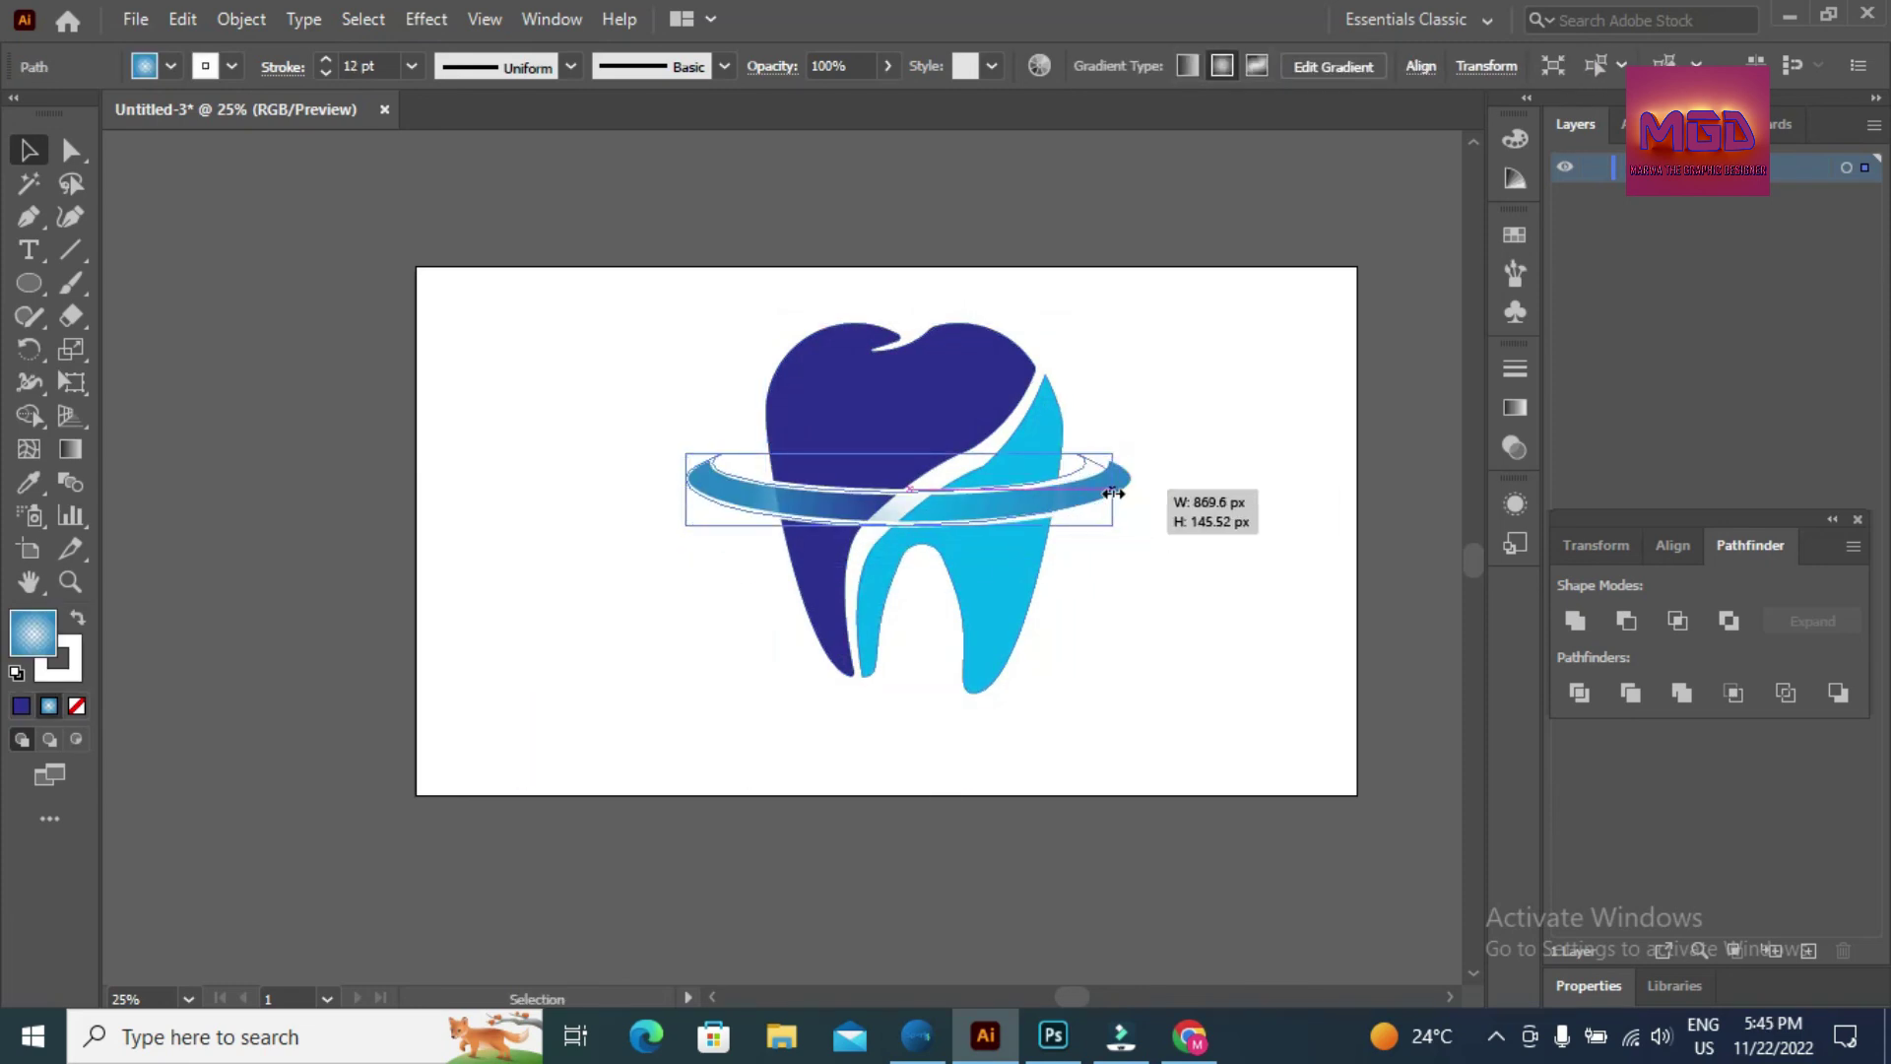
drag(887, 473, 1009, 502)
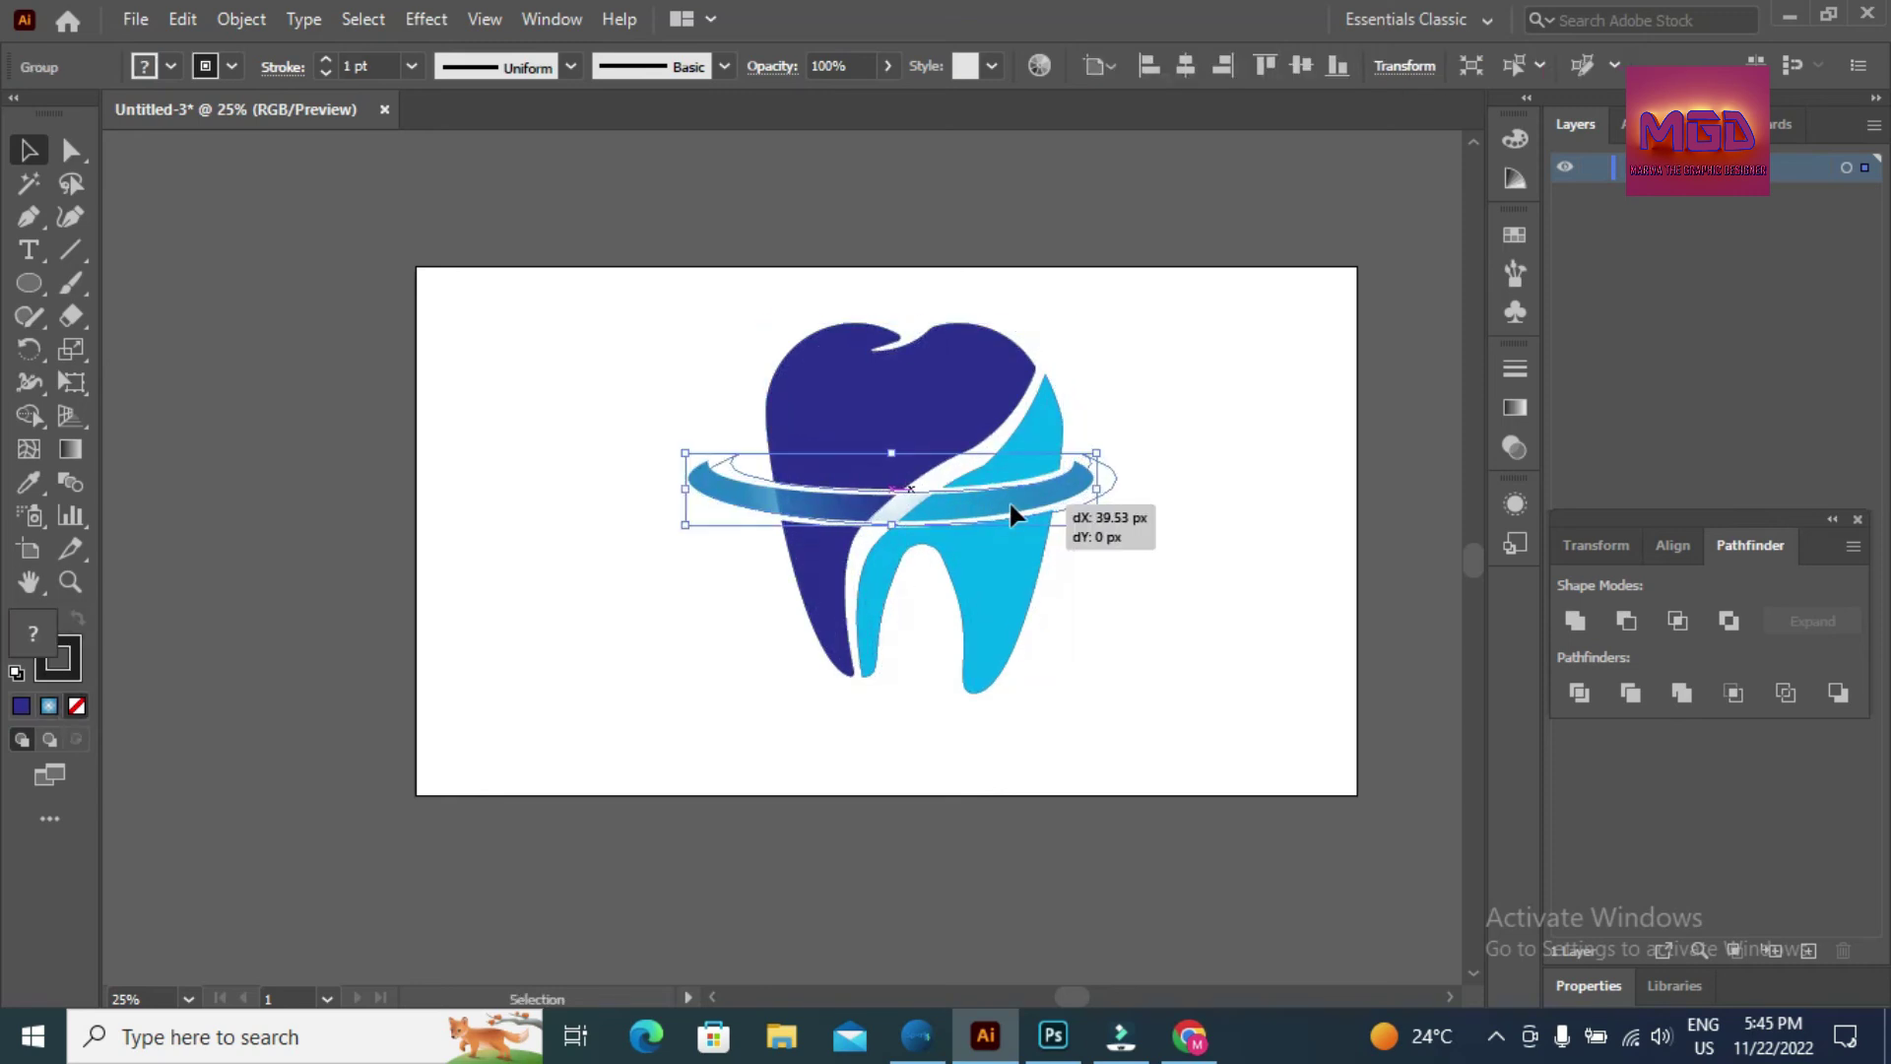
drag(1131, 489, 1106, 489)
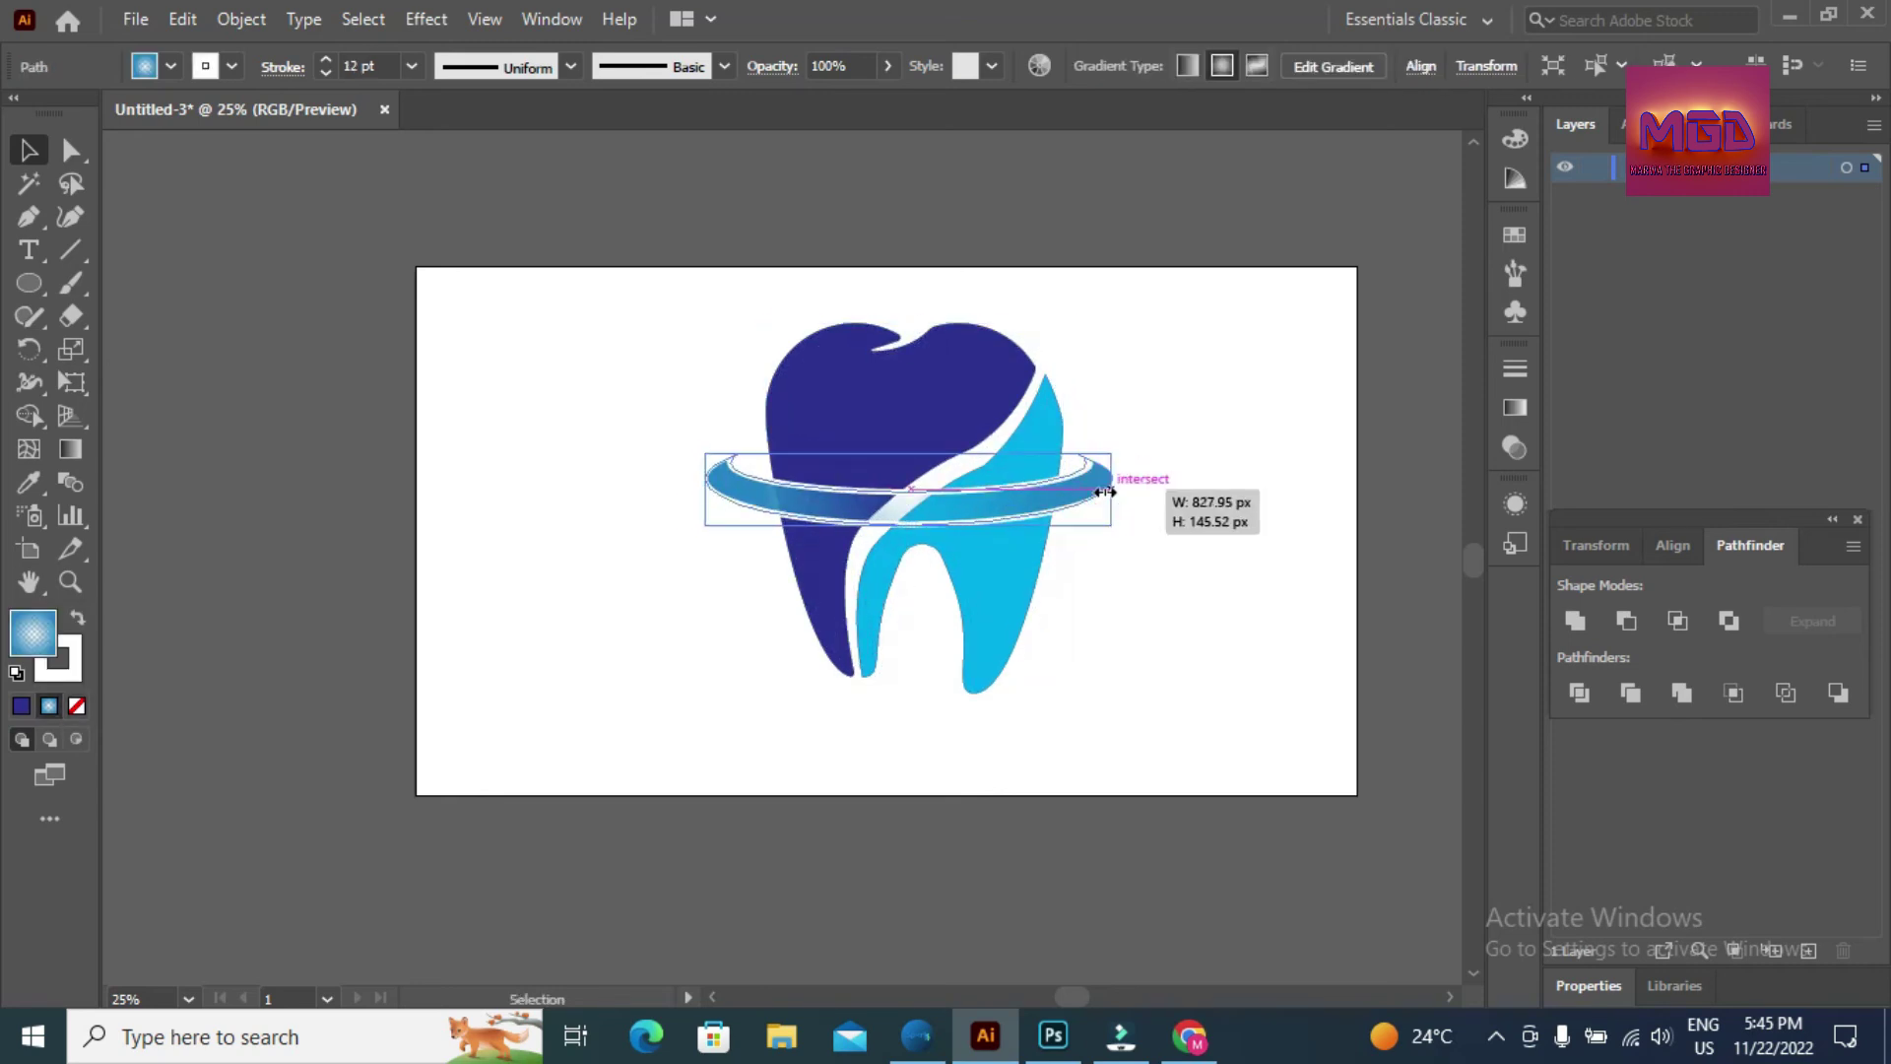
drag(980, 505, 1004, 506)
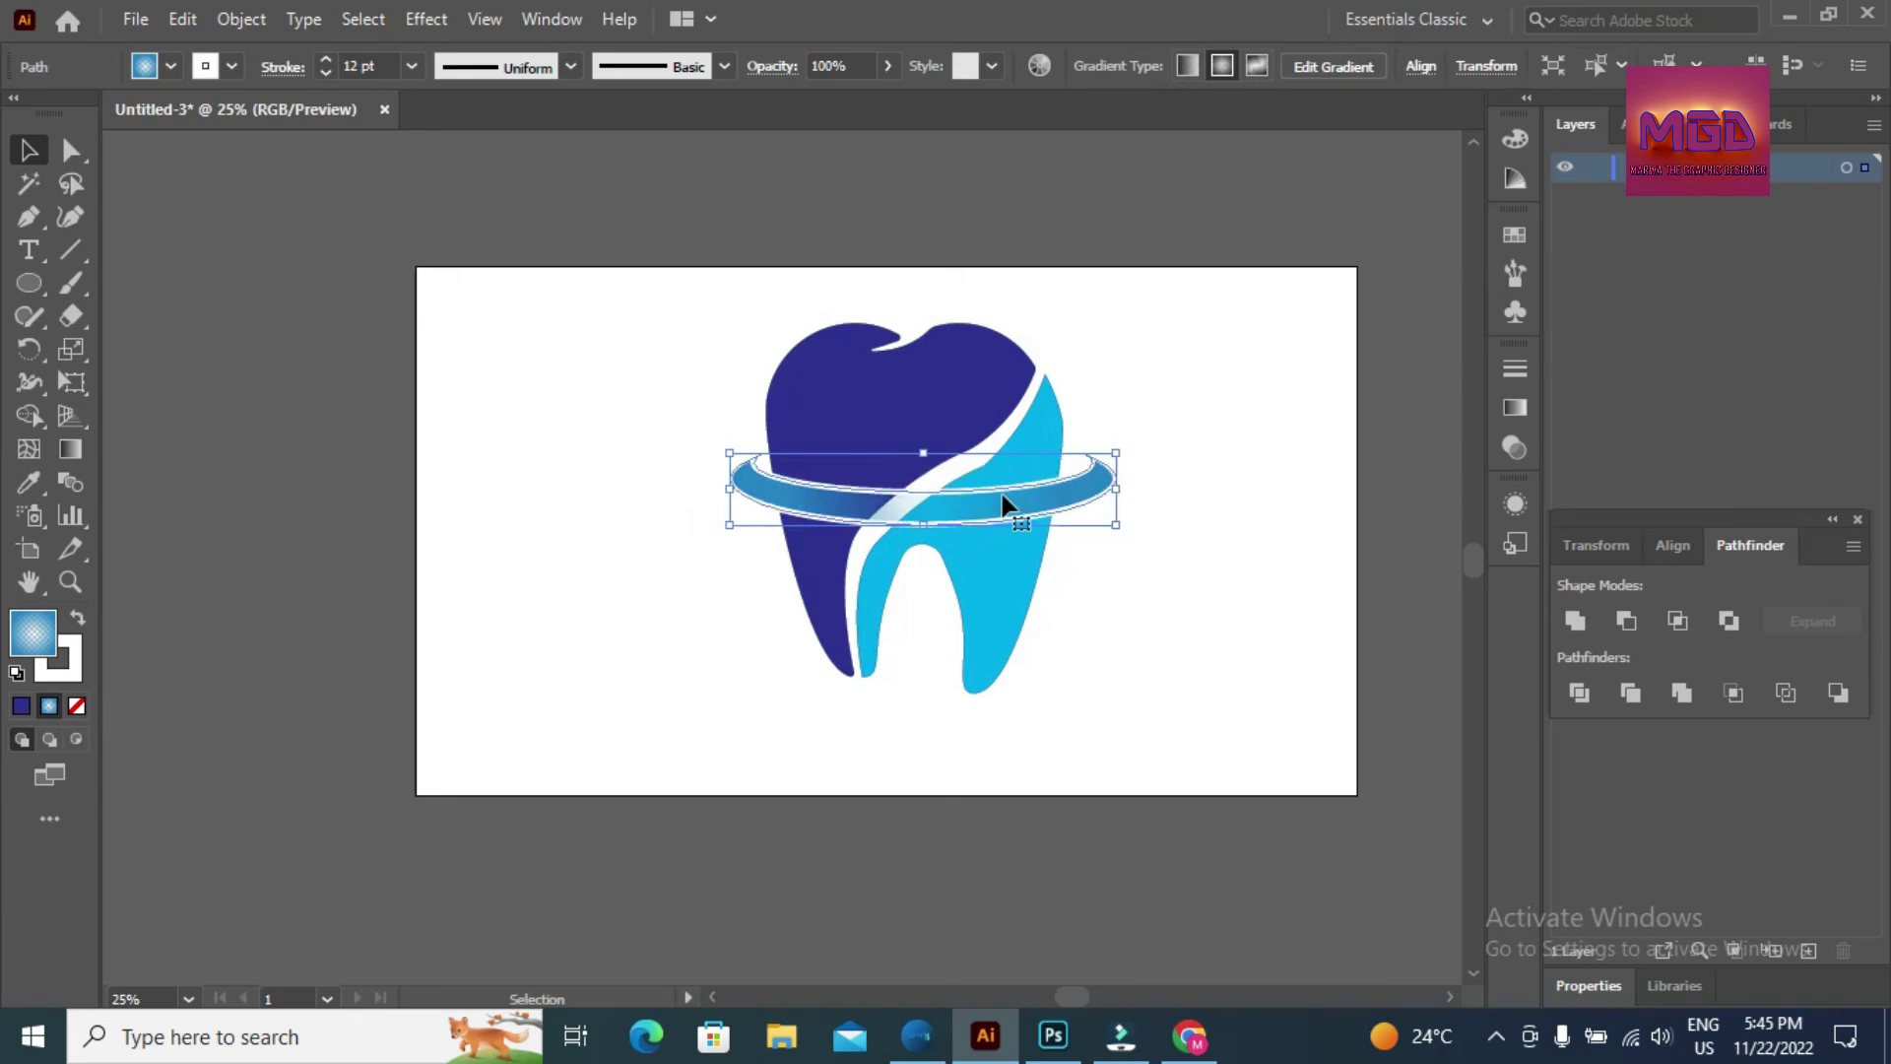
double_click(1003, 505)
double_click(1170, 459)
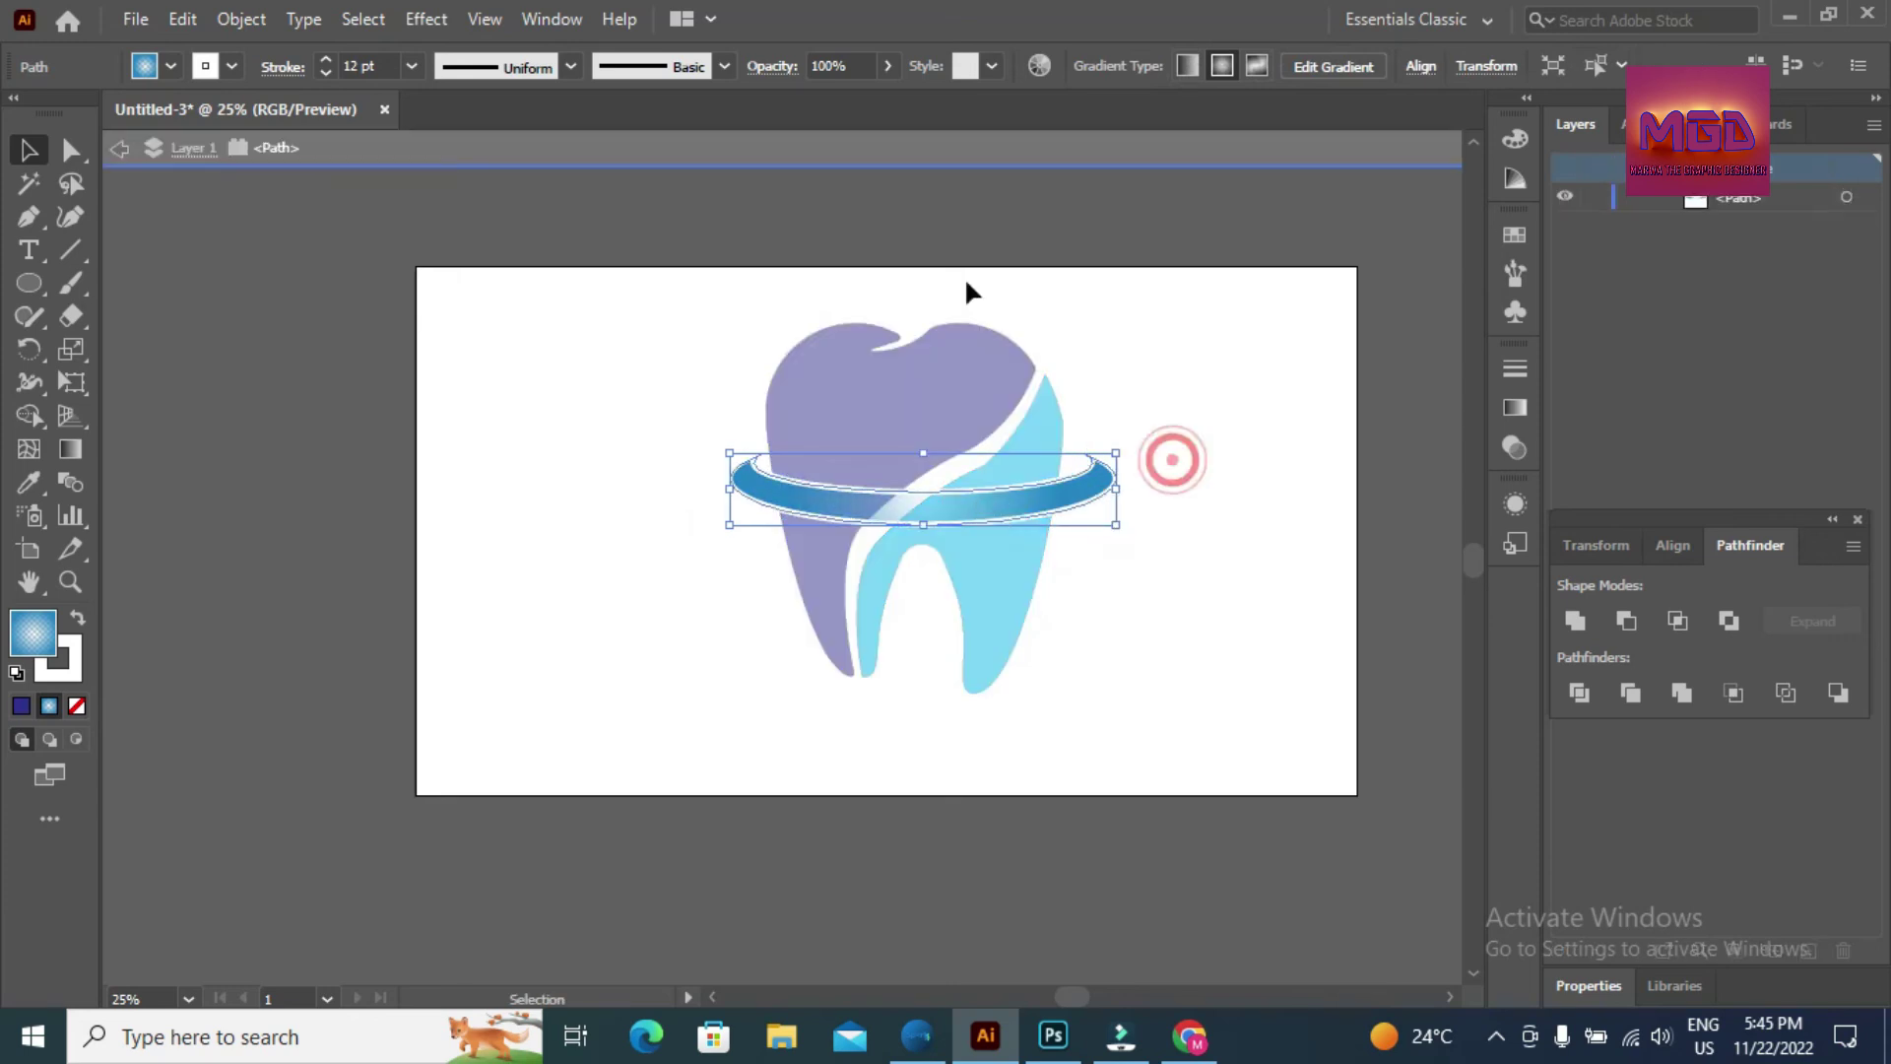
drag(1037, 510, 1025, 507)
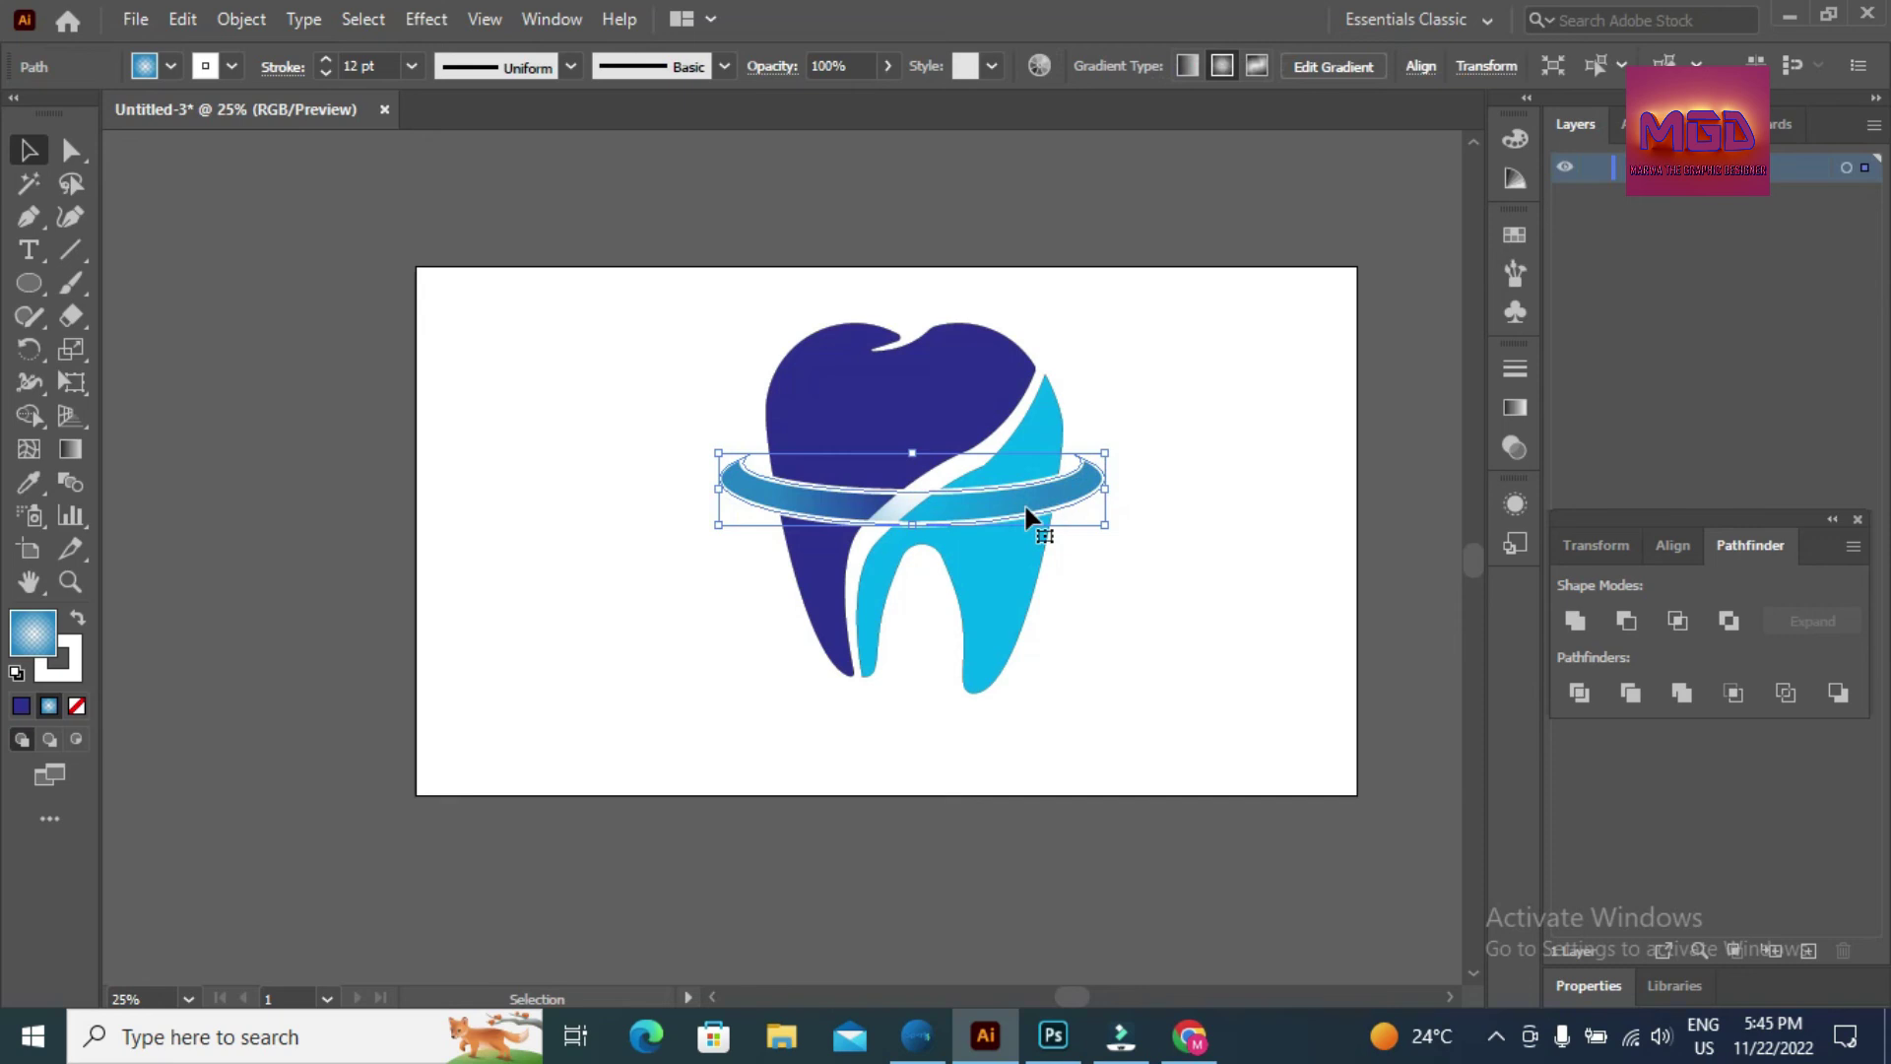
- Fill the ring solid black and tilt it a few degrees counter-clockwise
click(167, 66)
click(77, 112)
click(504, 391)
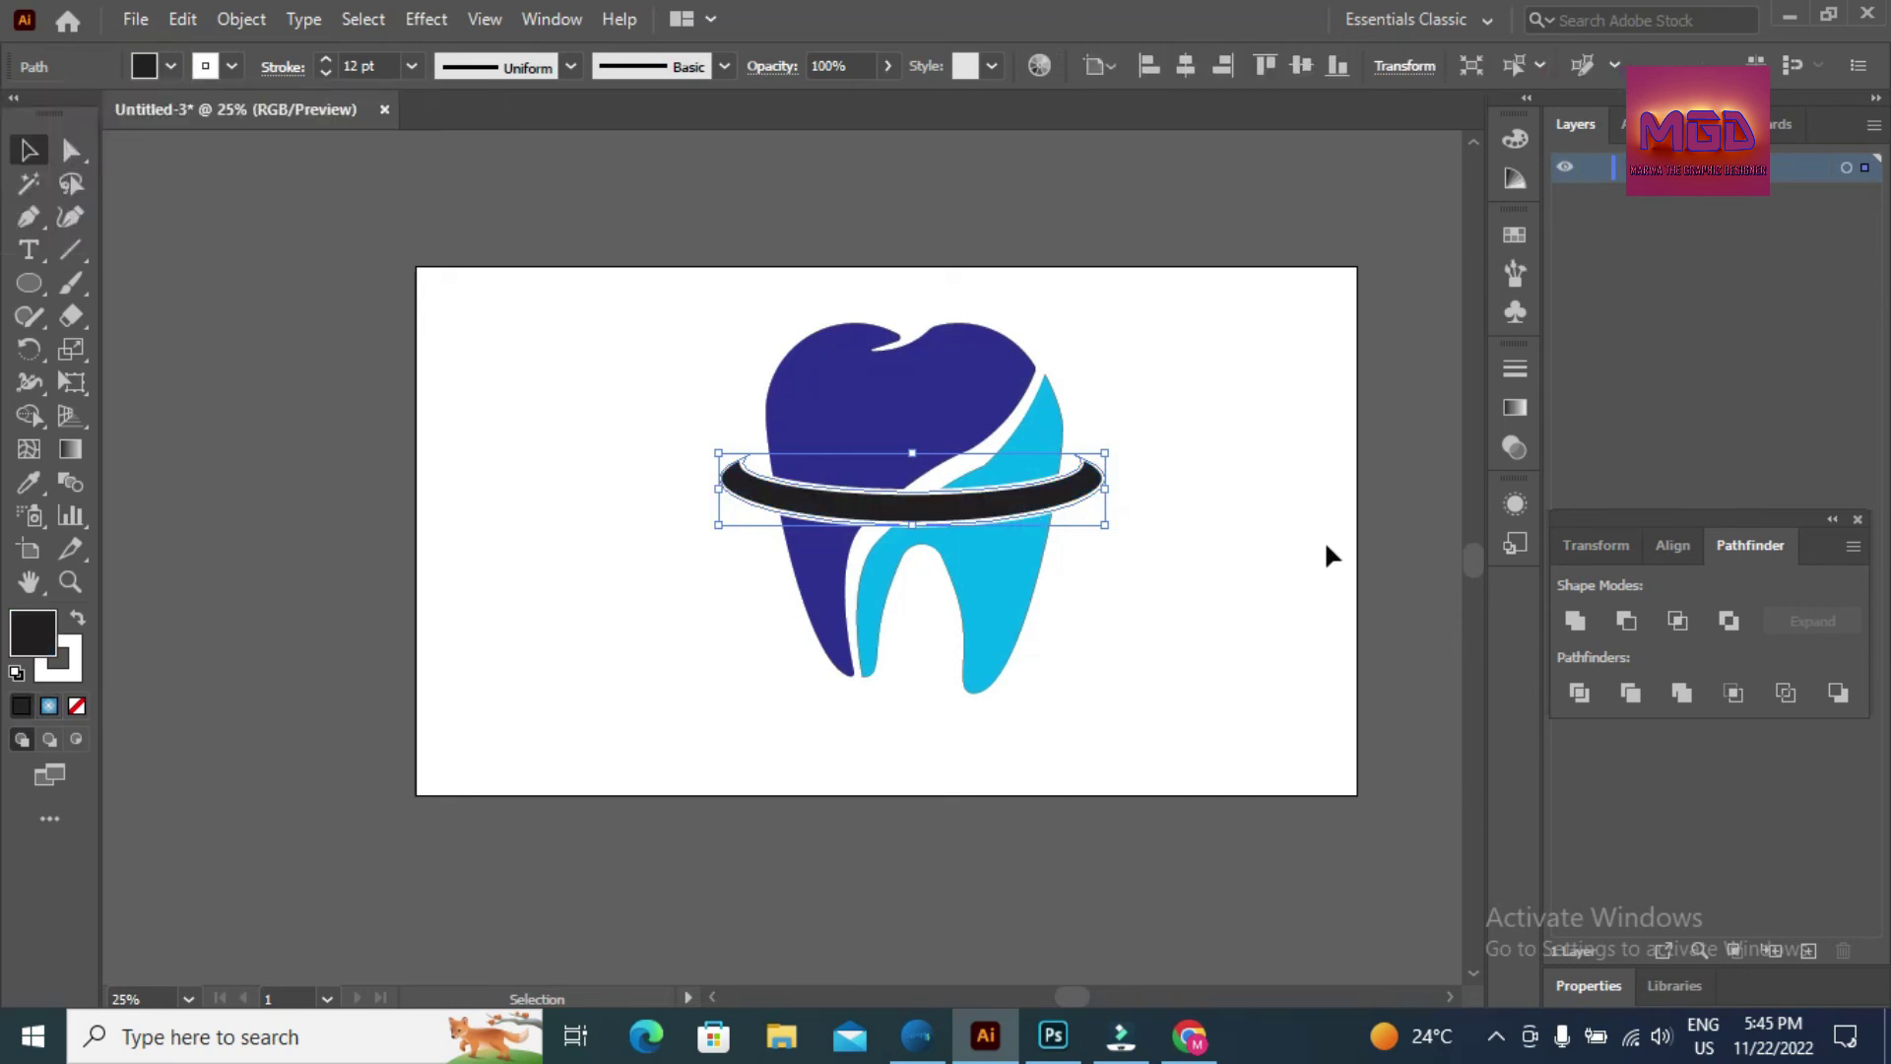
drag(1113, 534, 1133, 511)
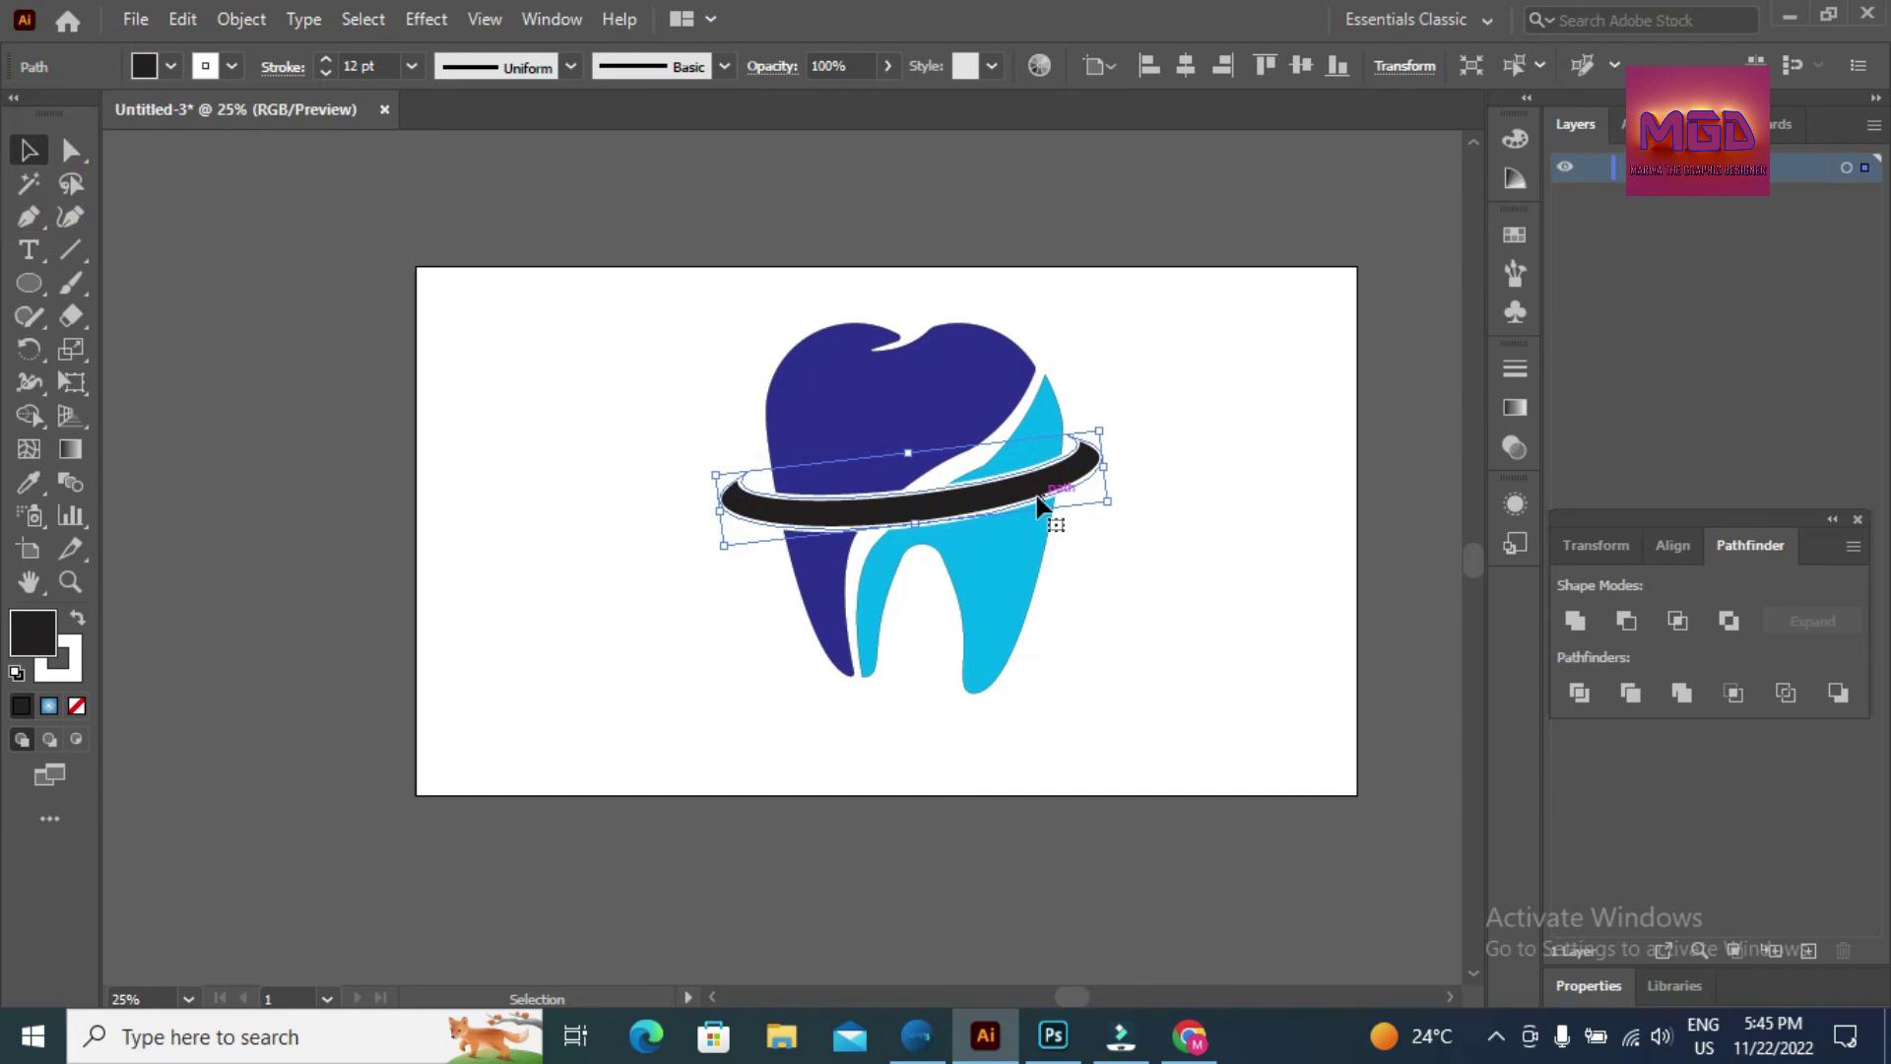
click(1171, 481)
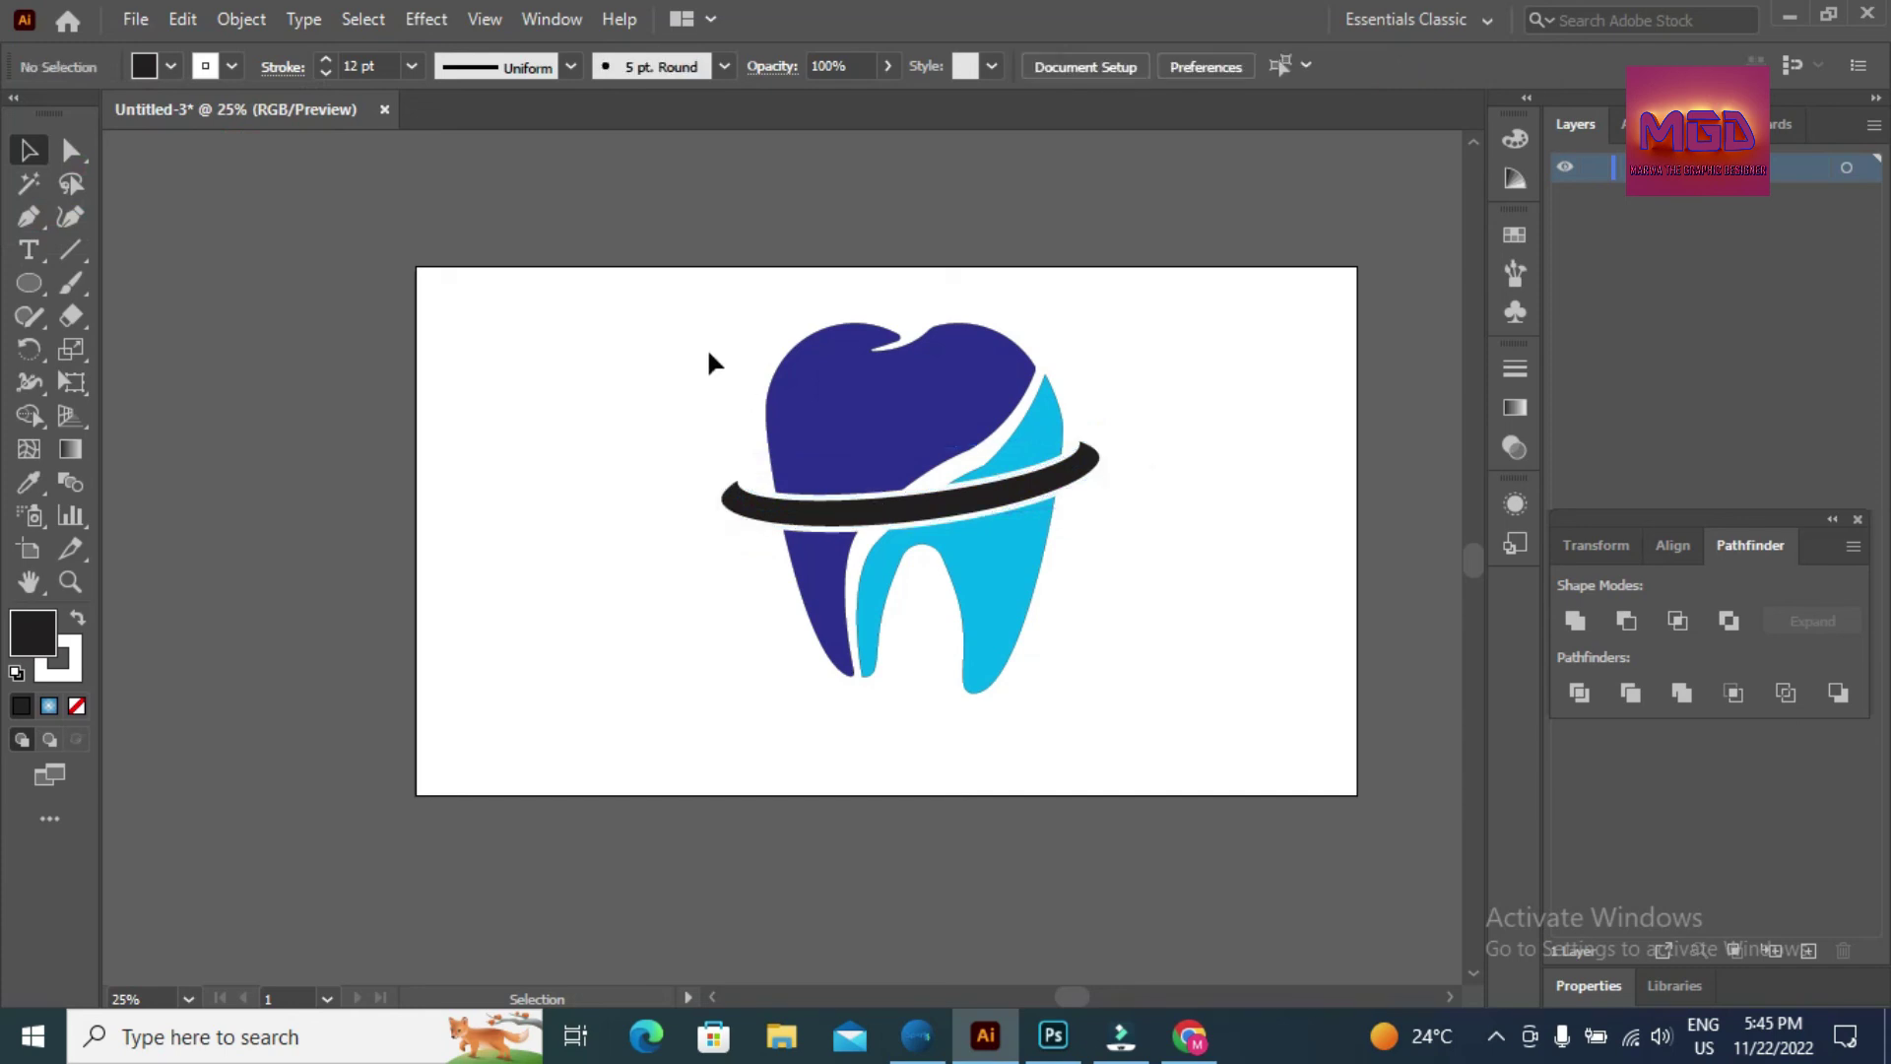
- Group the tooth halves and black ring, then select the new group
drag(641, 302, 995, 492)
right_click(1004, 456)
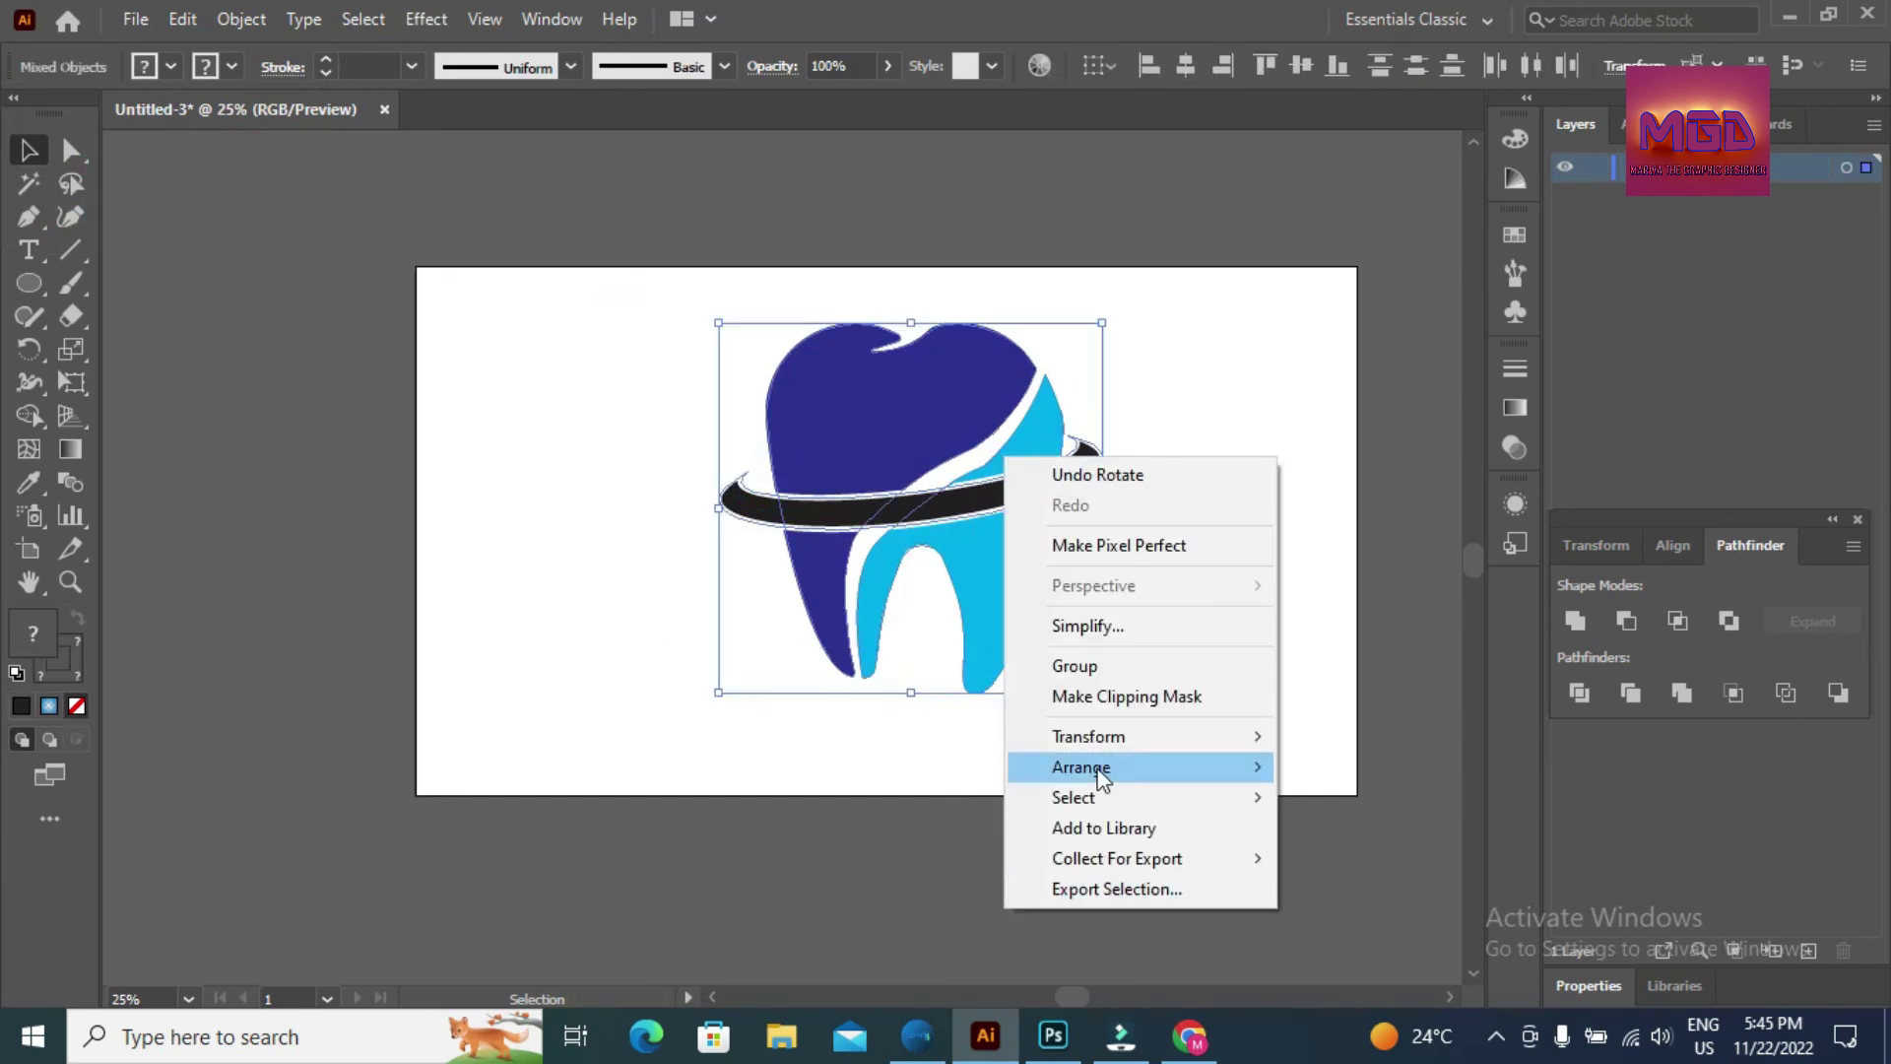
click(1105, 654)
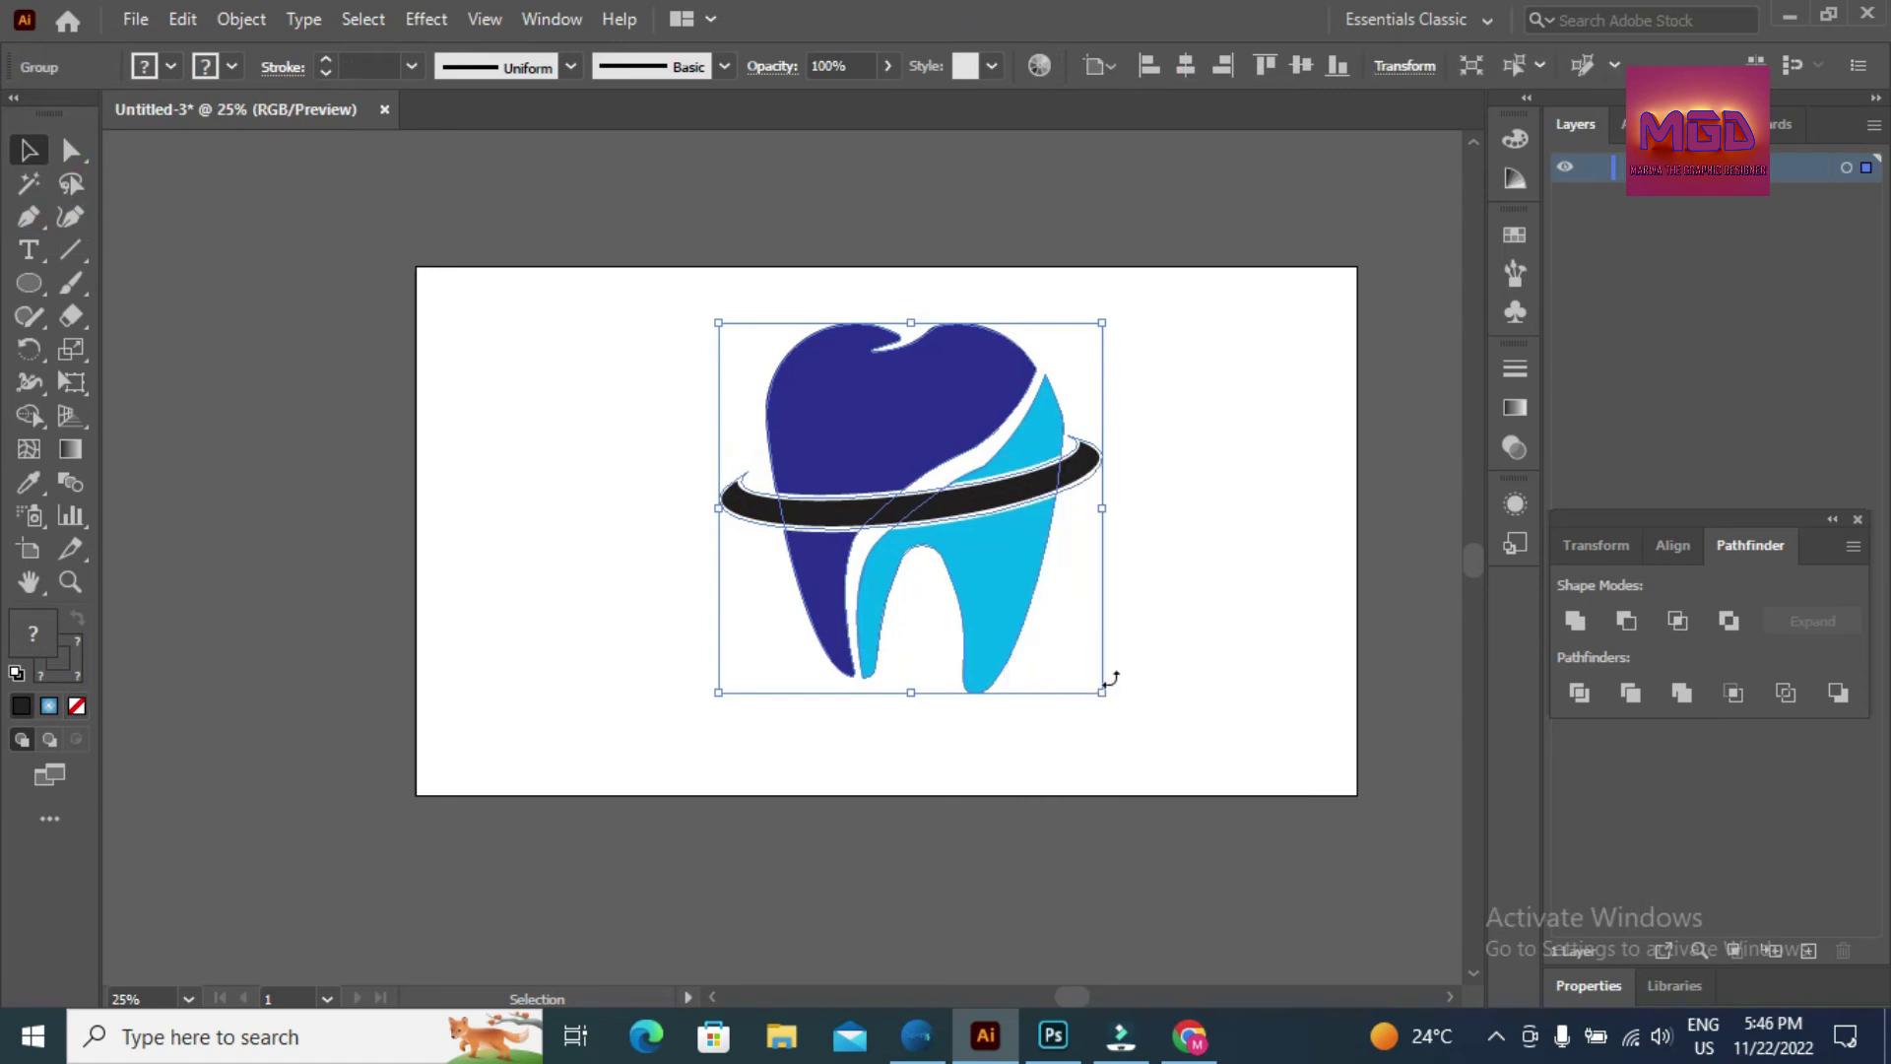
click(1190, 652)
click(806, 391)
- Add a Multiply drop shadow to the tooth: 78%, X 10 px, Y 12 px, blur 5 px
click(444, 20)
mouse_move(463, 333)
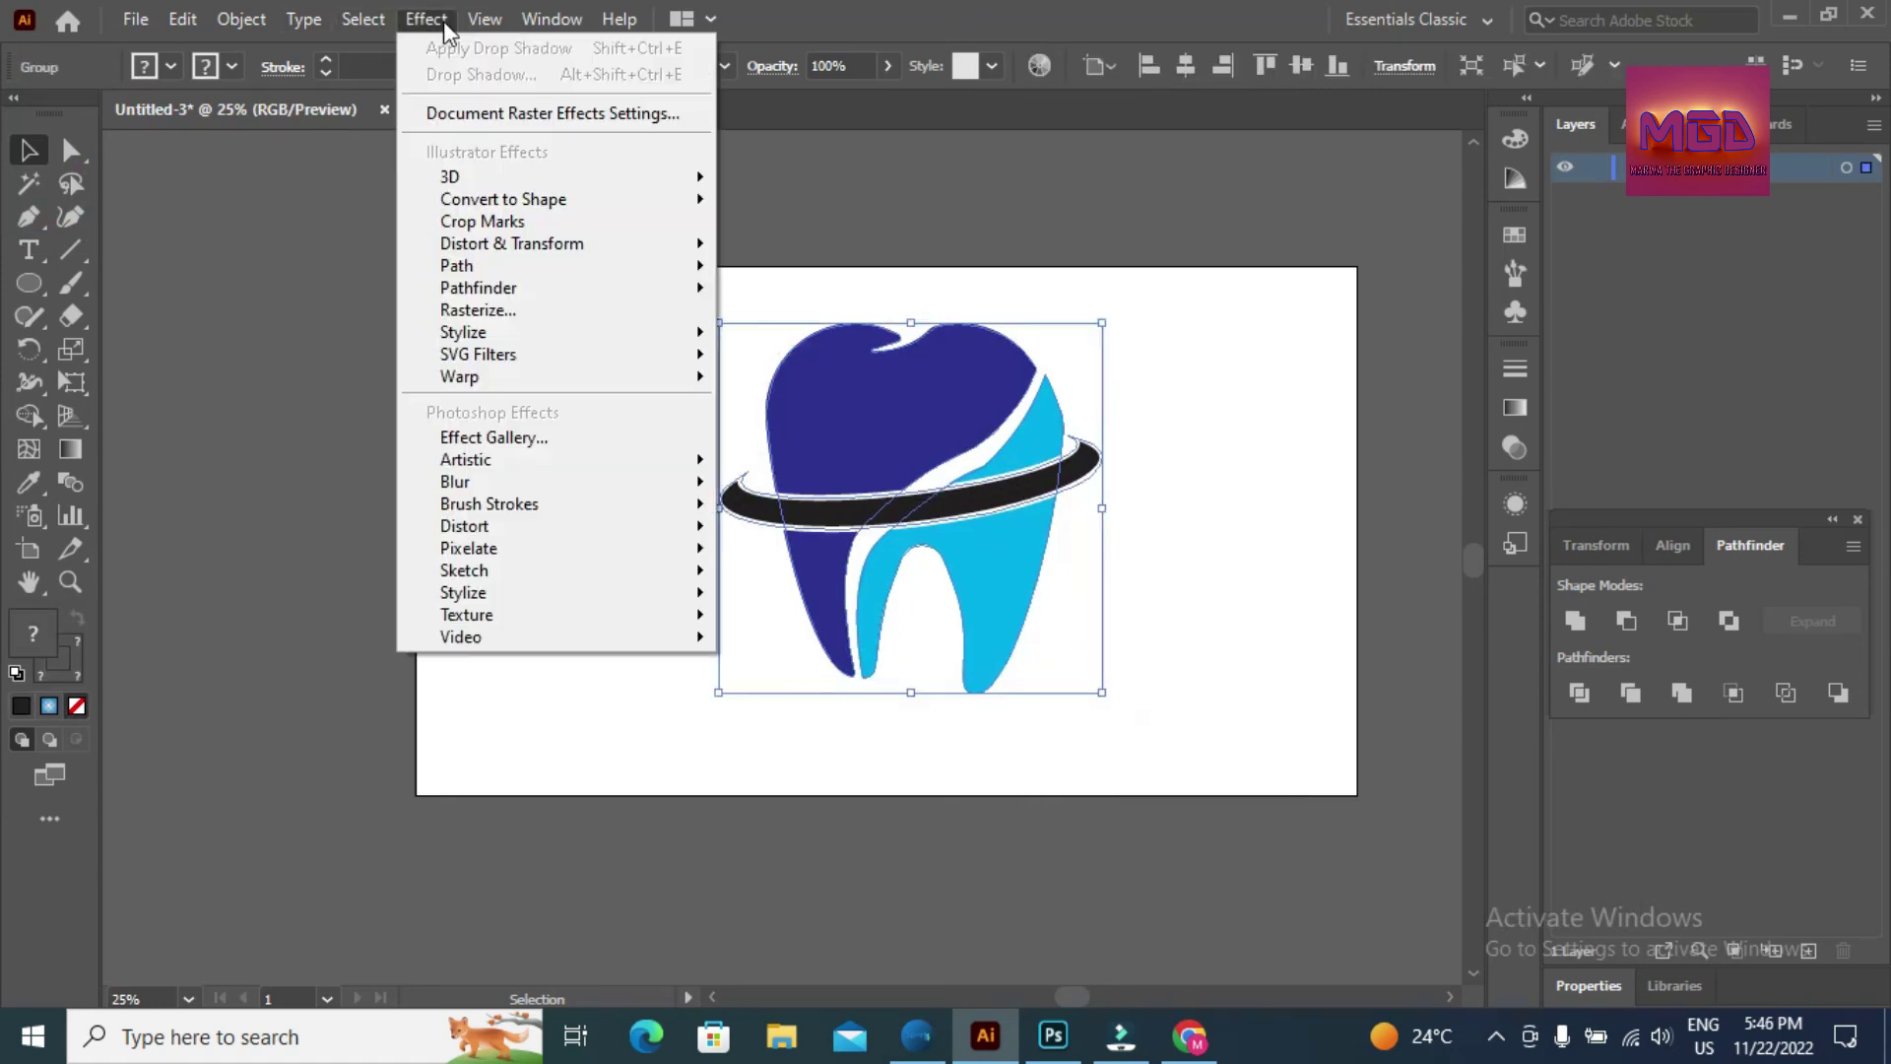
click(812, 336)
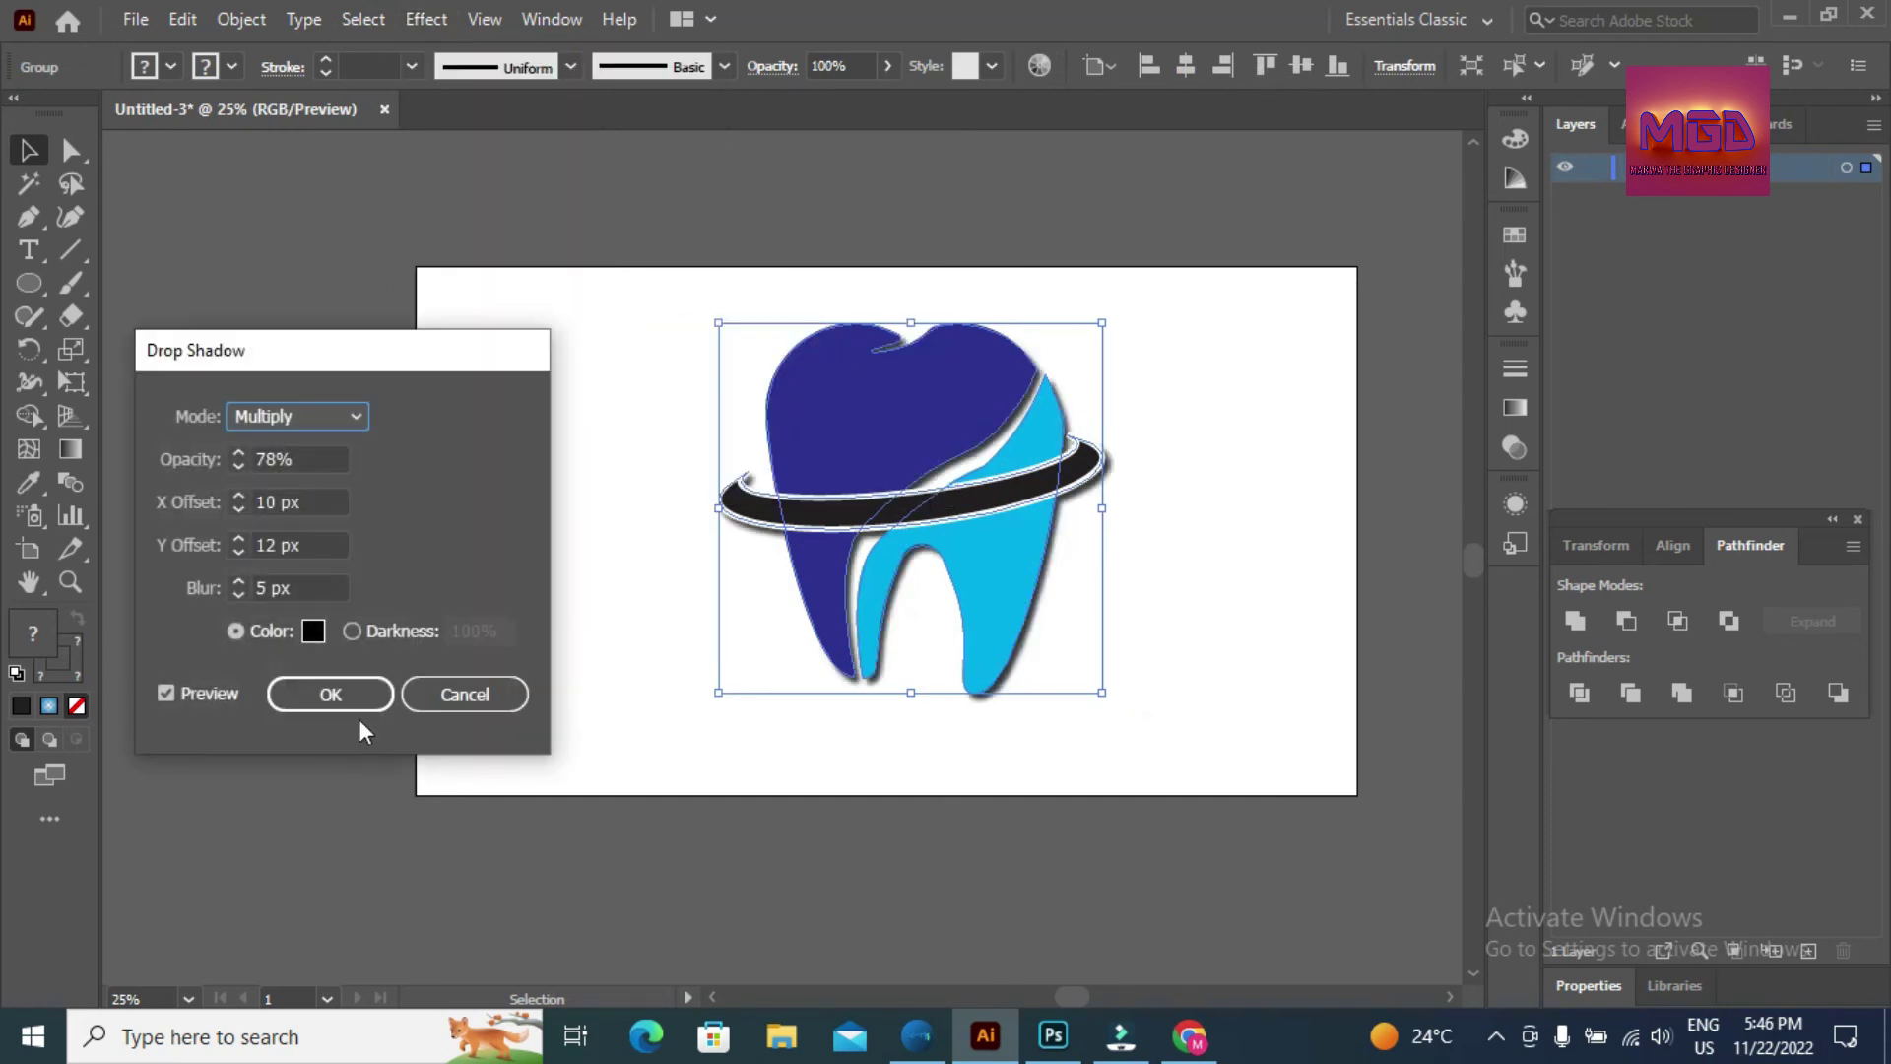
click(358, 707)
click(1126, 356)
- Shrink the tooth logo slightly and place a 12 pt Myriad Pro text line at lower left
click(1007, 383)
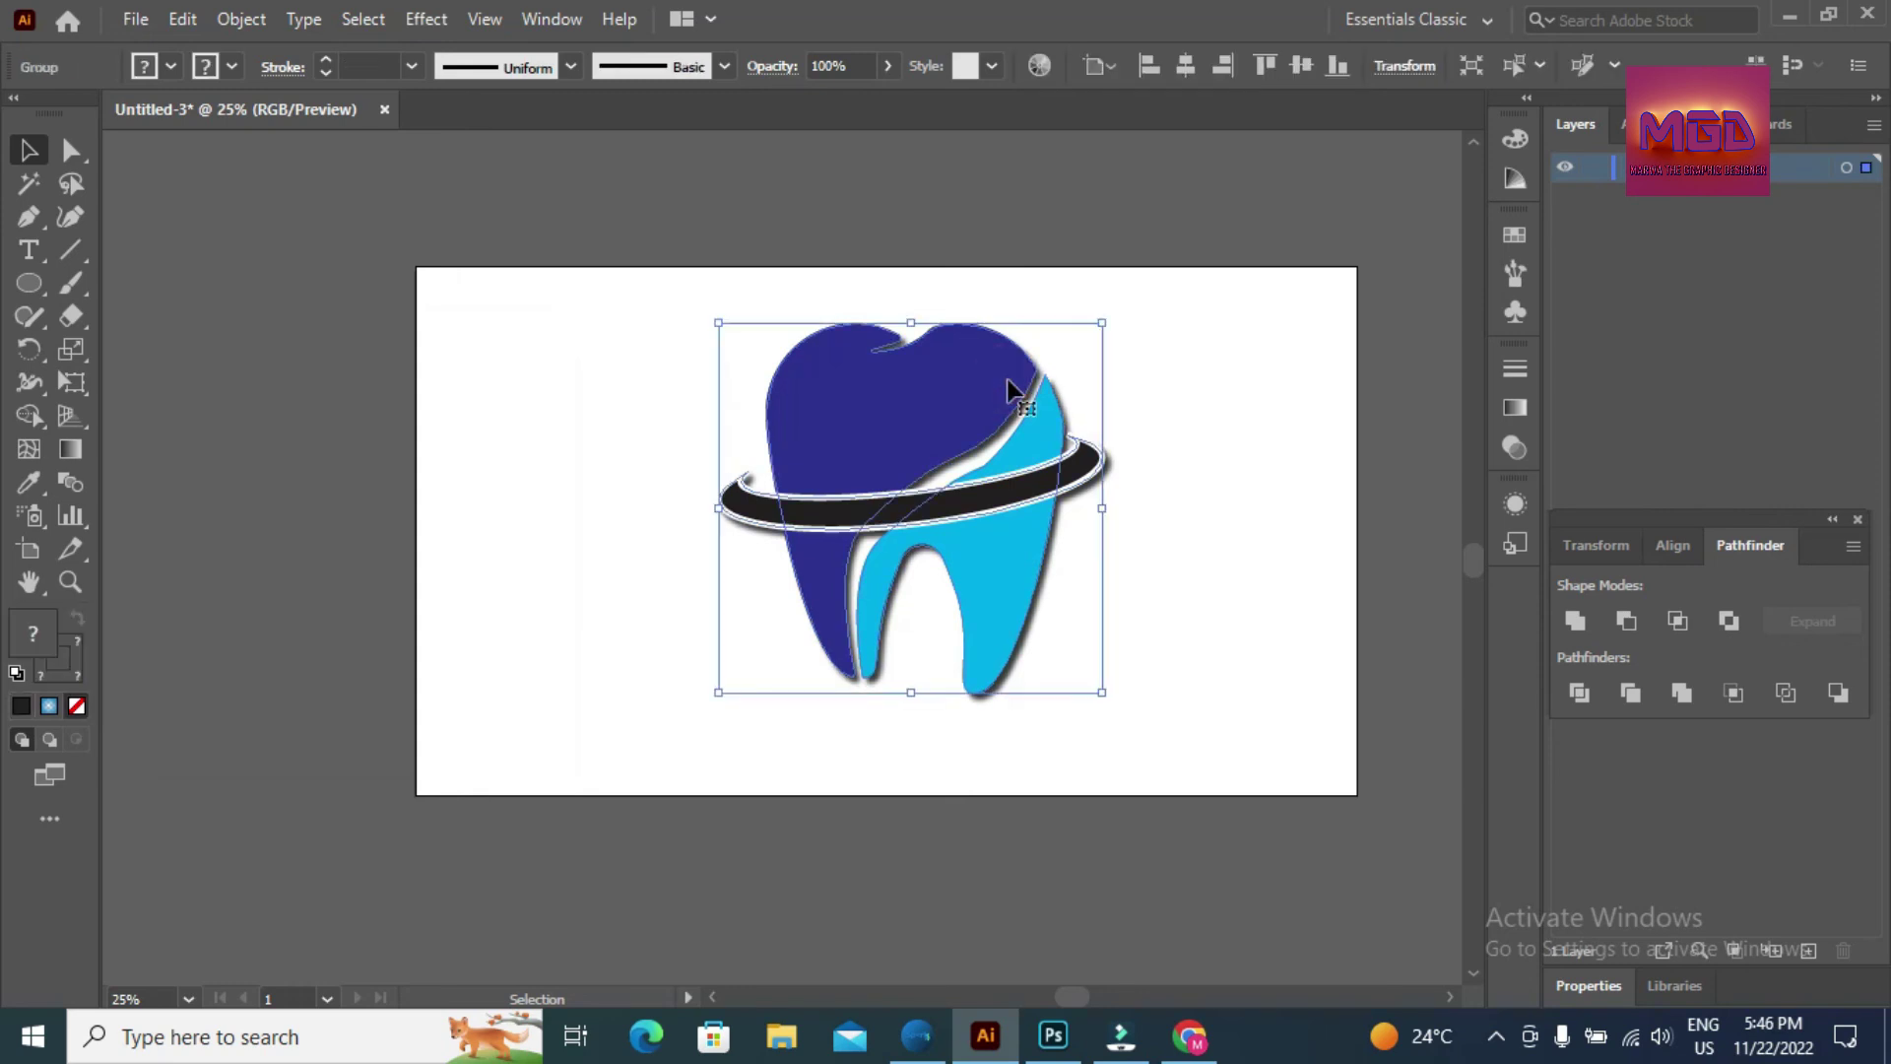
drag(1104, 321, 1067, 349)
click(921, 414)
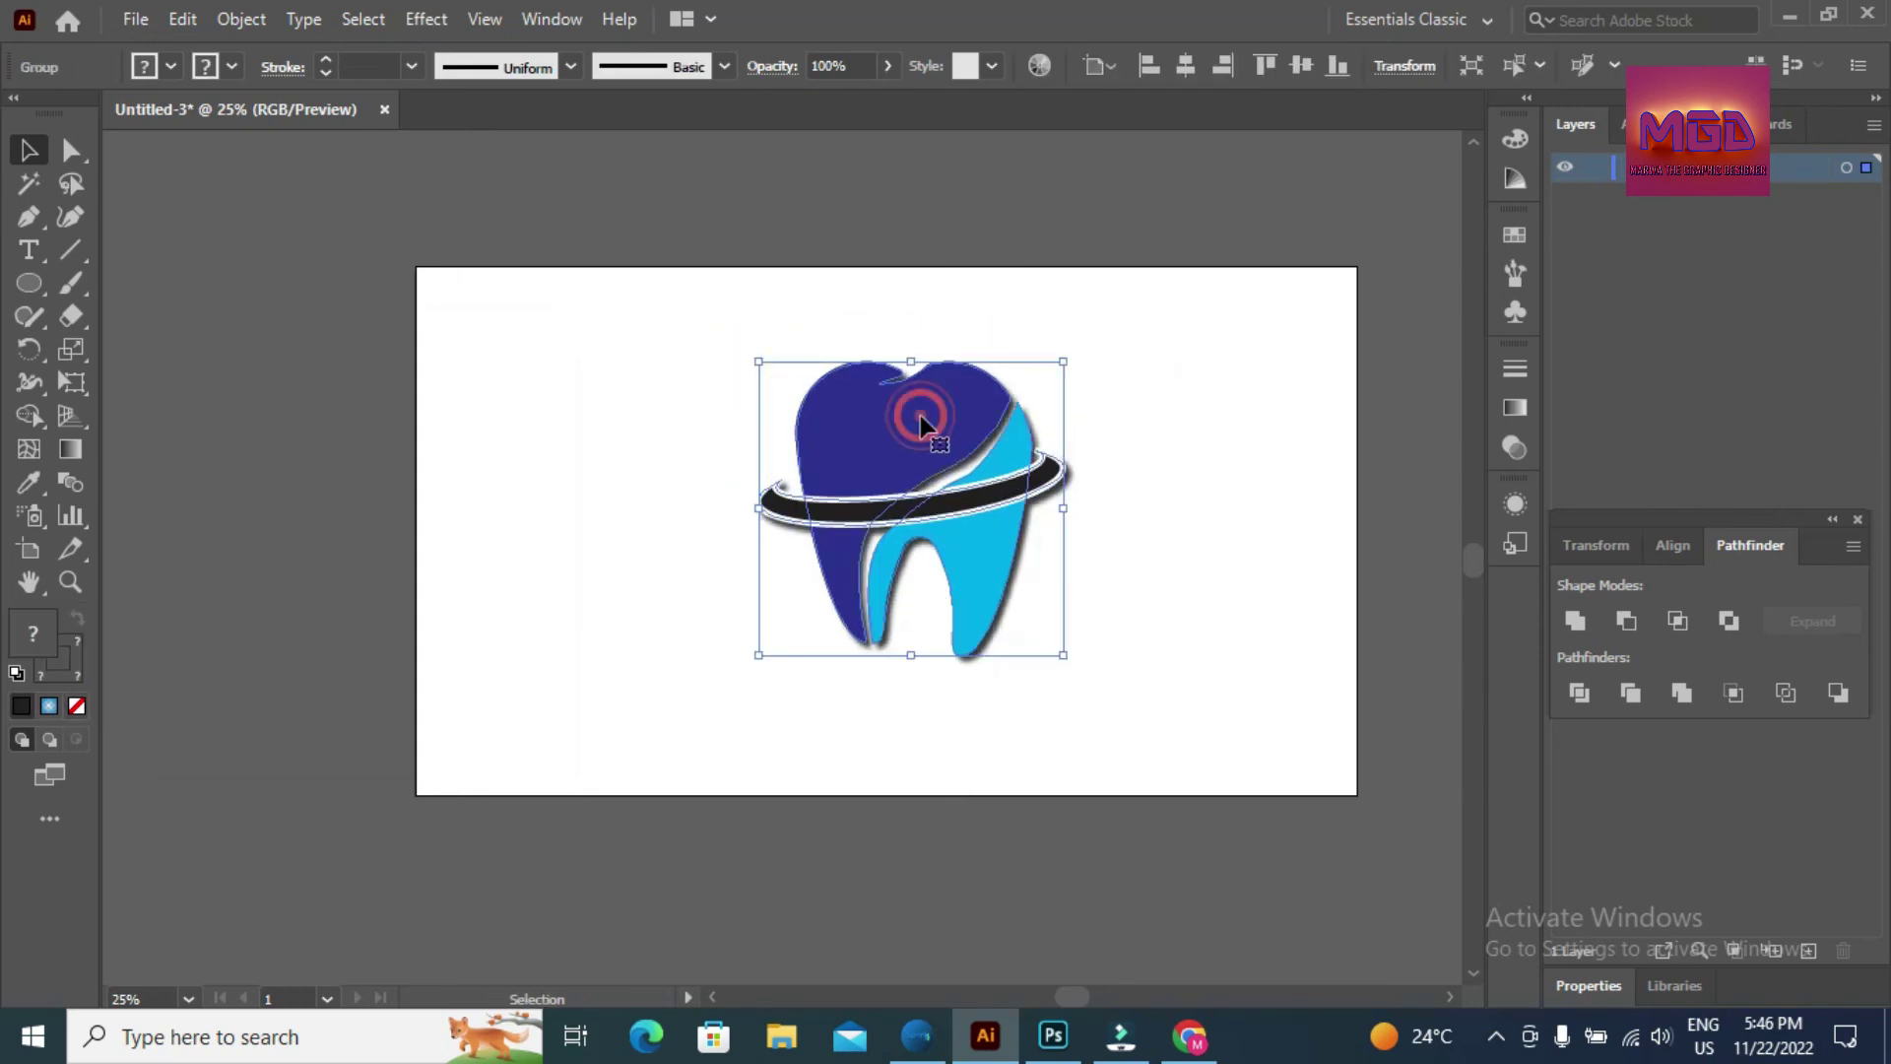
click(1211, 425)
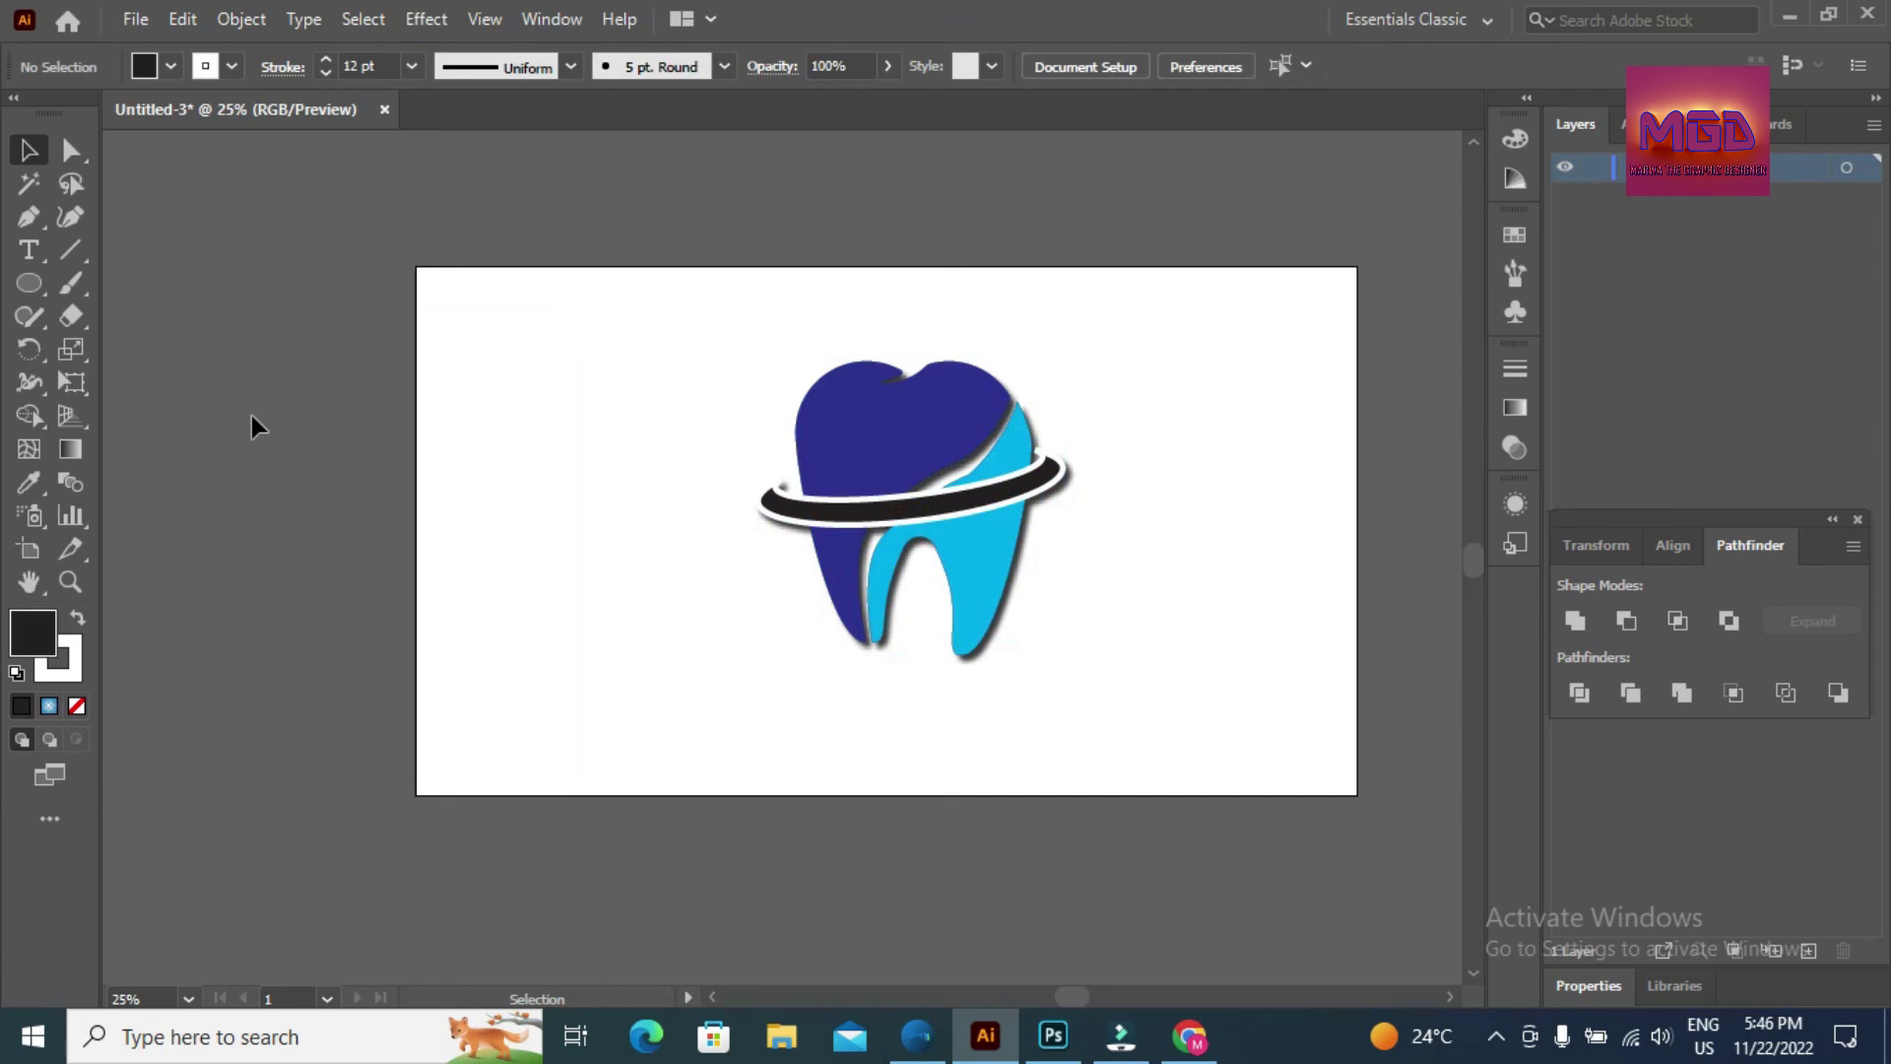
click(70, 250)
click(607, 703)
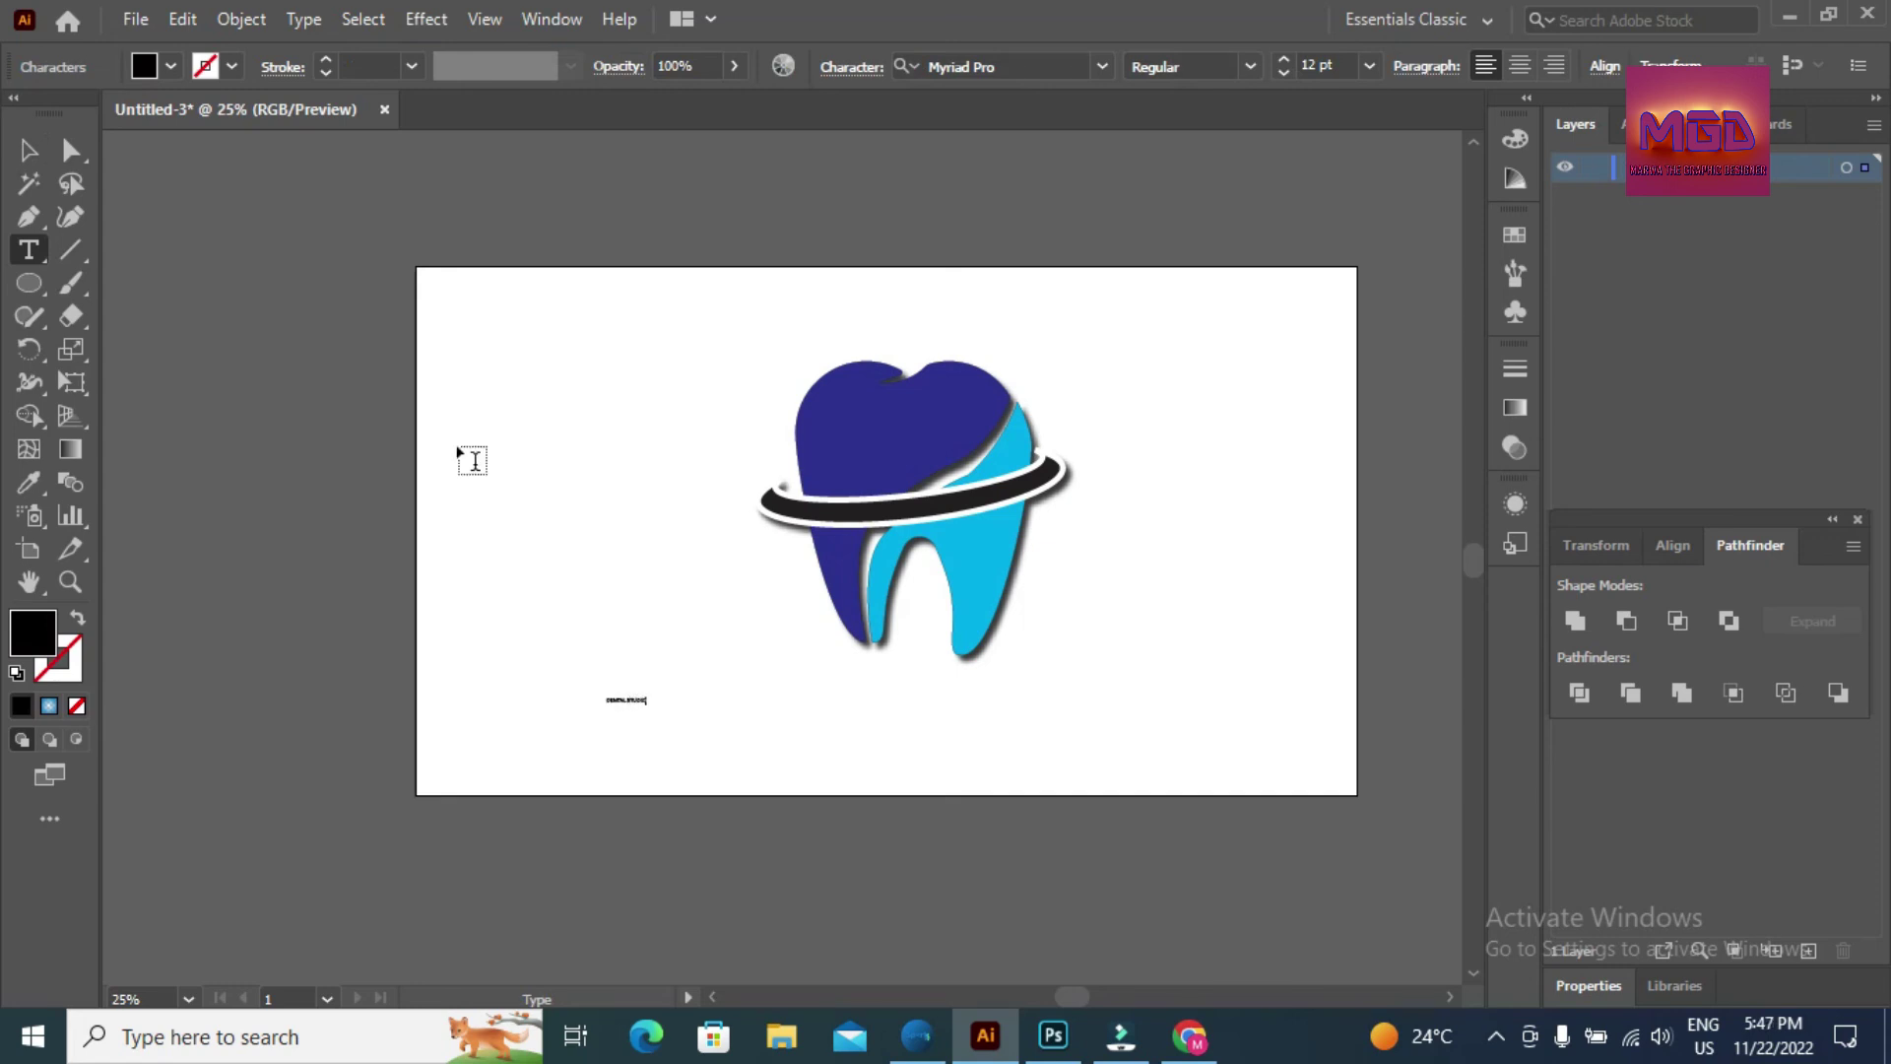
- Enlarge the DENTAL STUDIO text and set it in Berlin Sans FB Demi Bold
click(28, 150)
drag(650, 710, 778, 724)
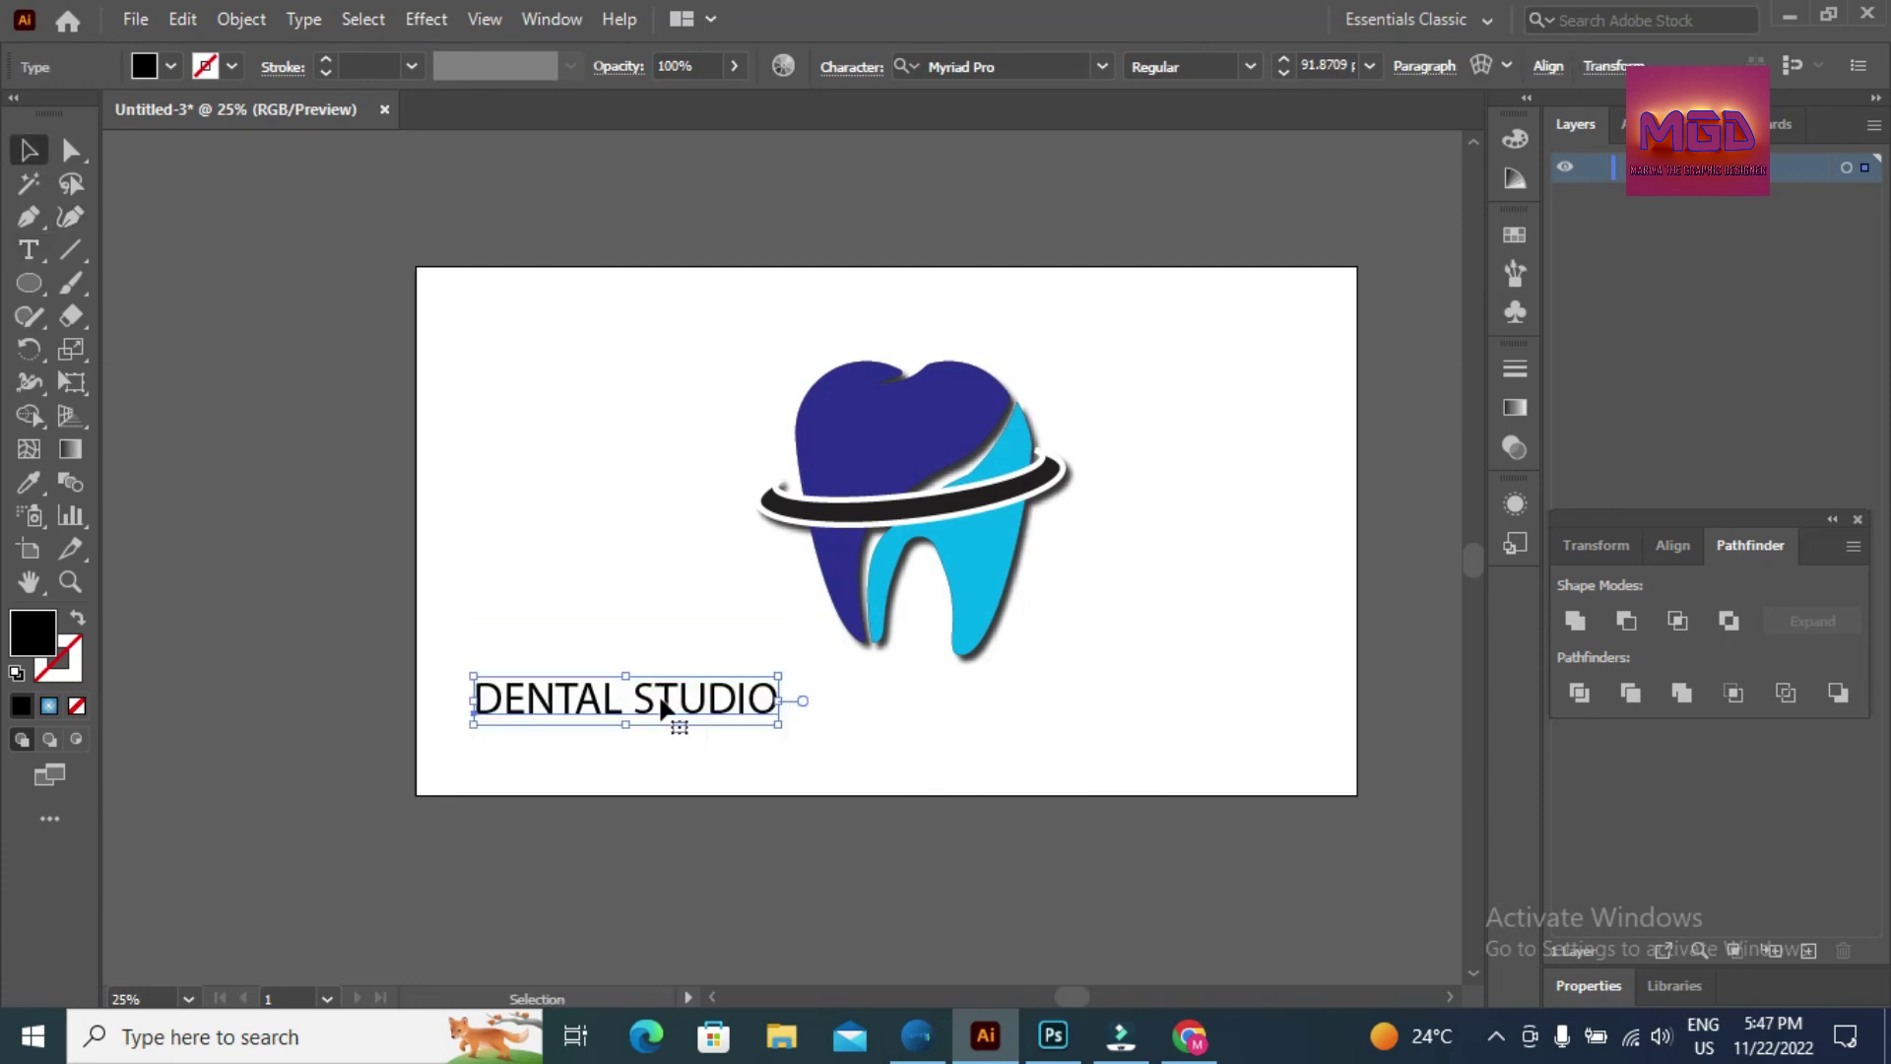
drag(675, 715, 679, 714)
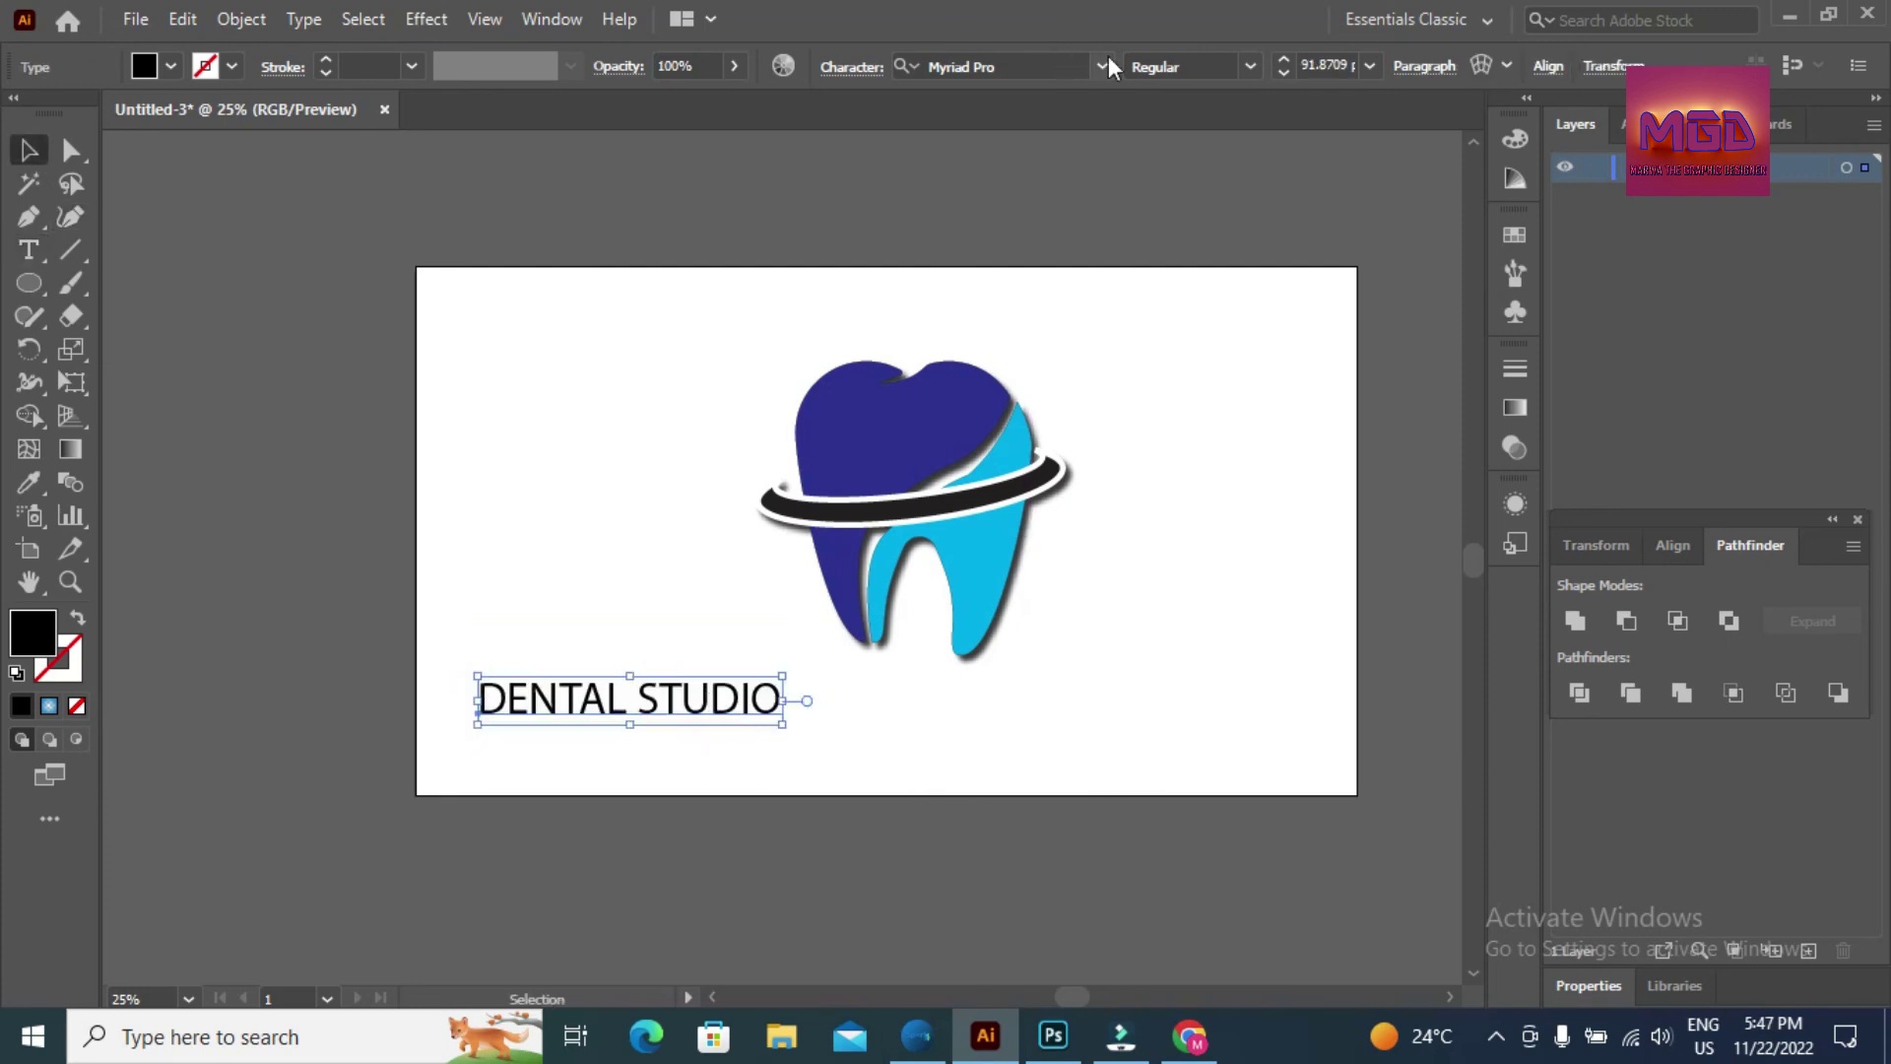
click(1103, 67)
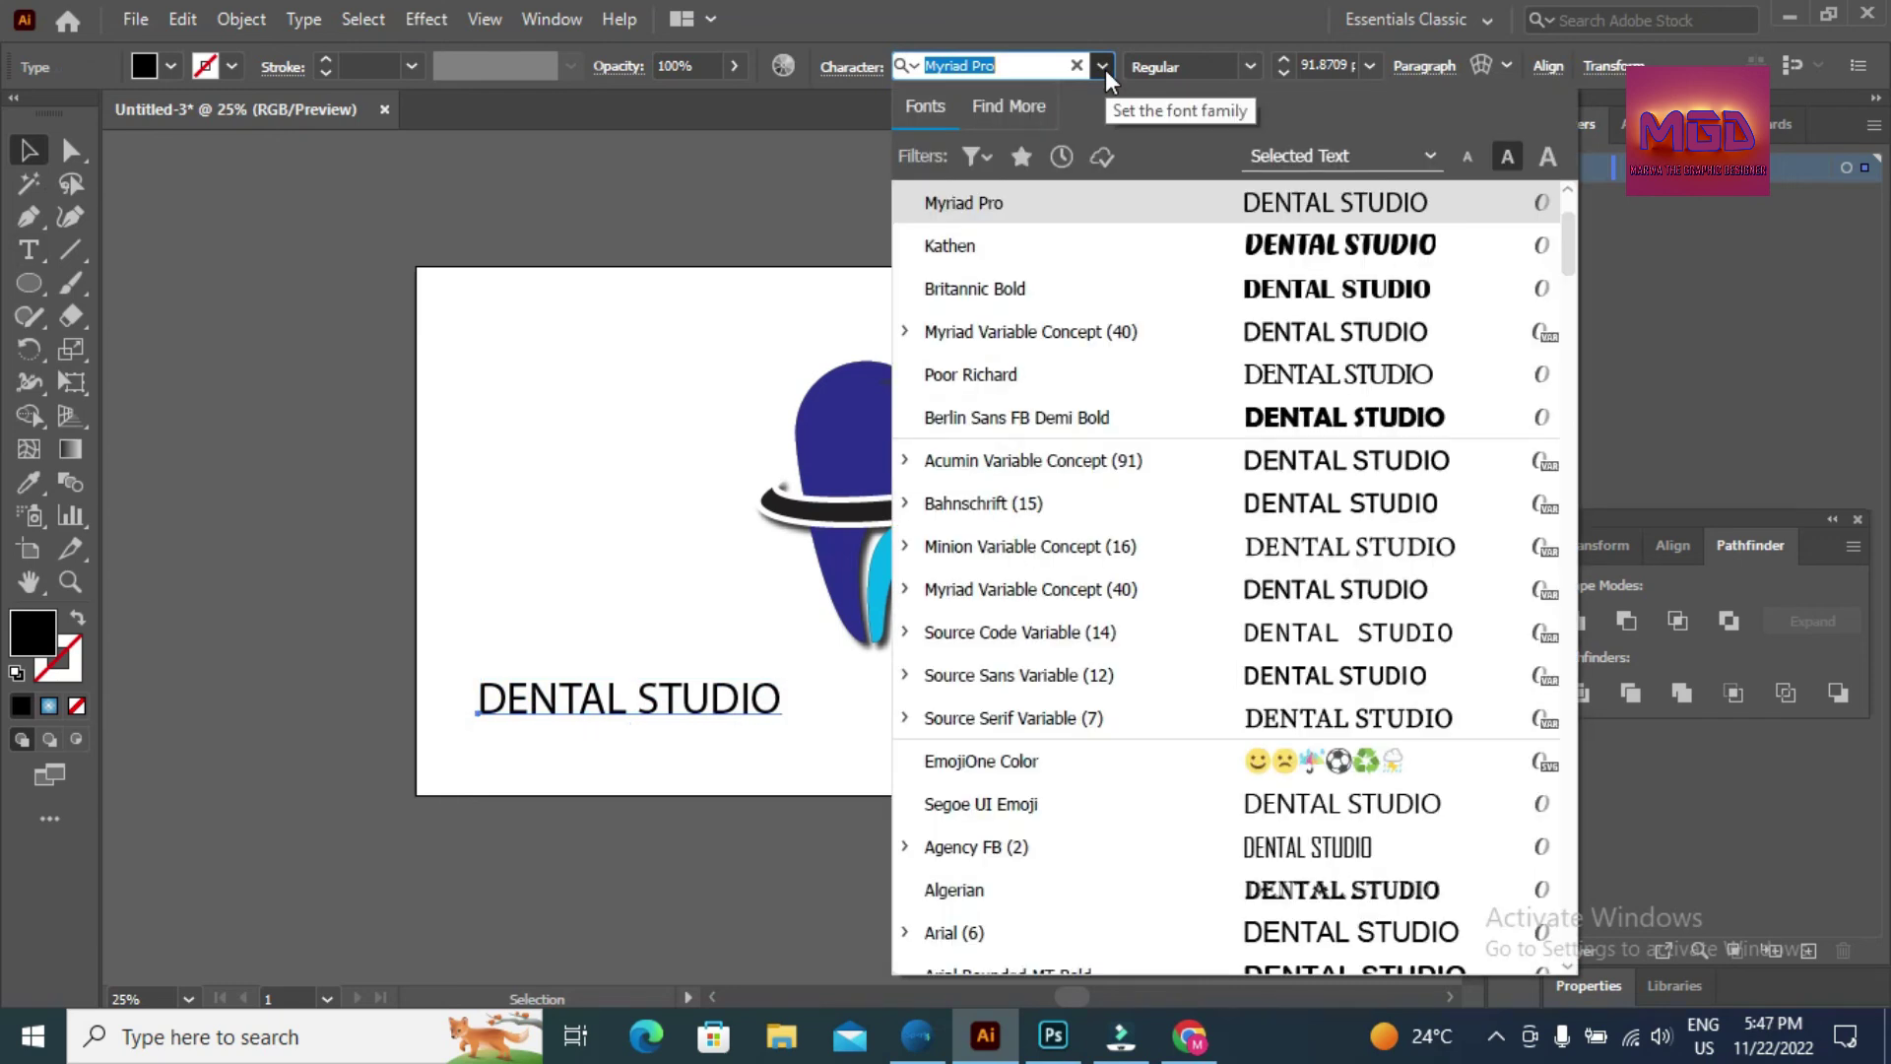
click(1284, 414)
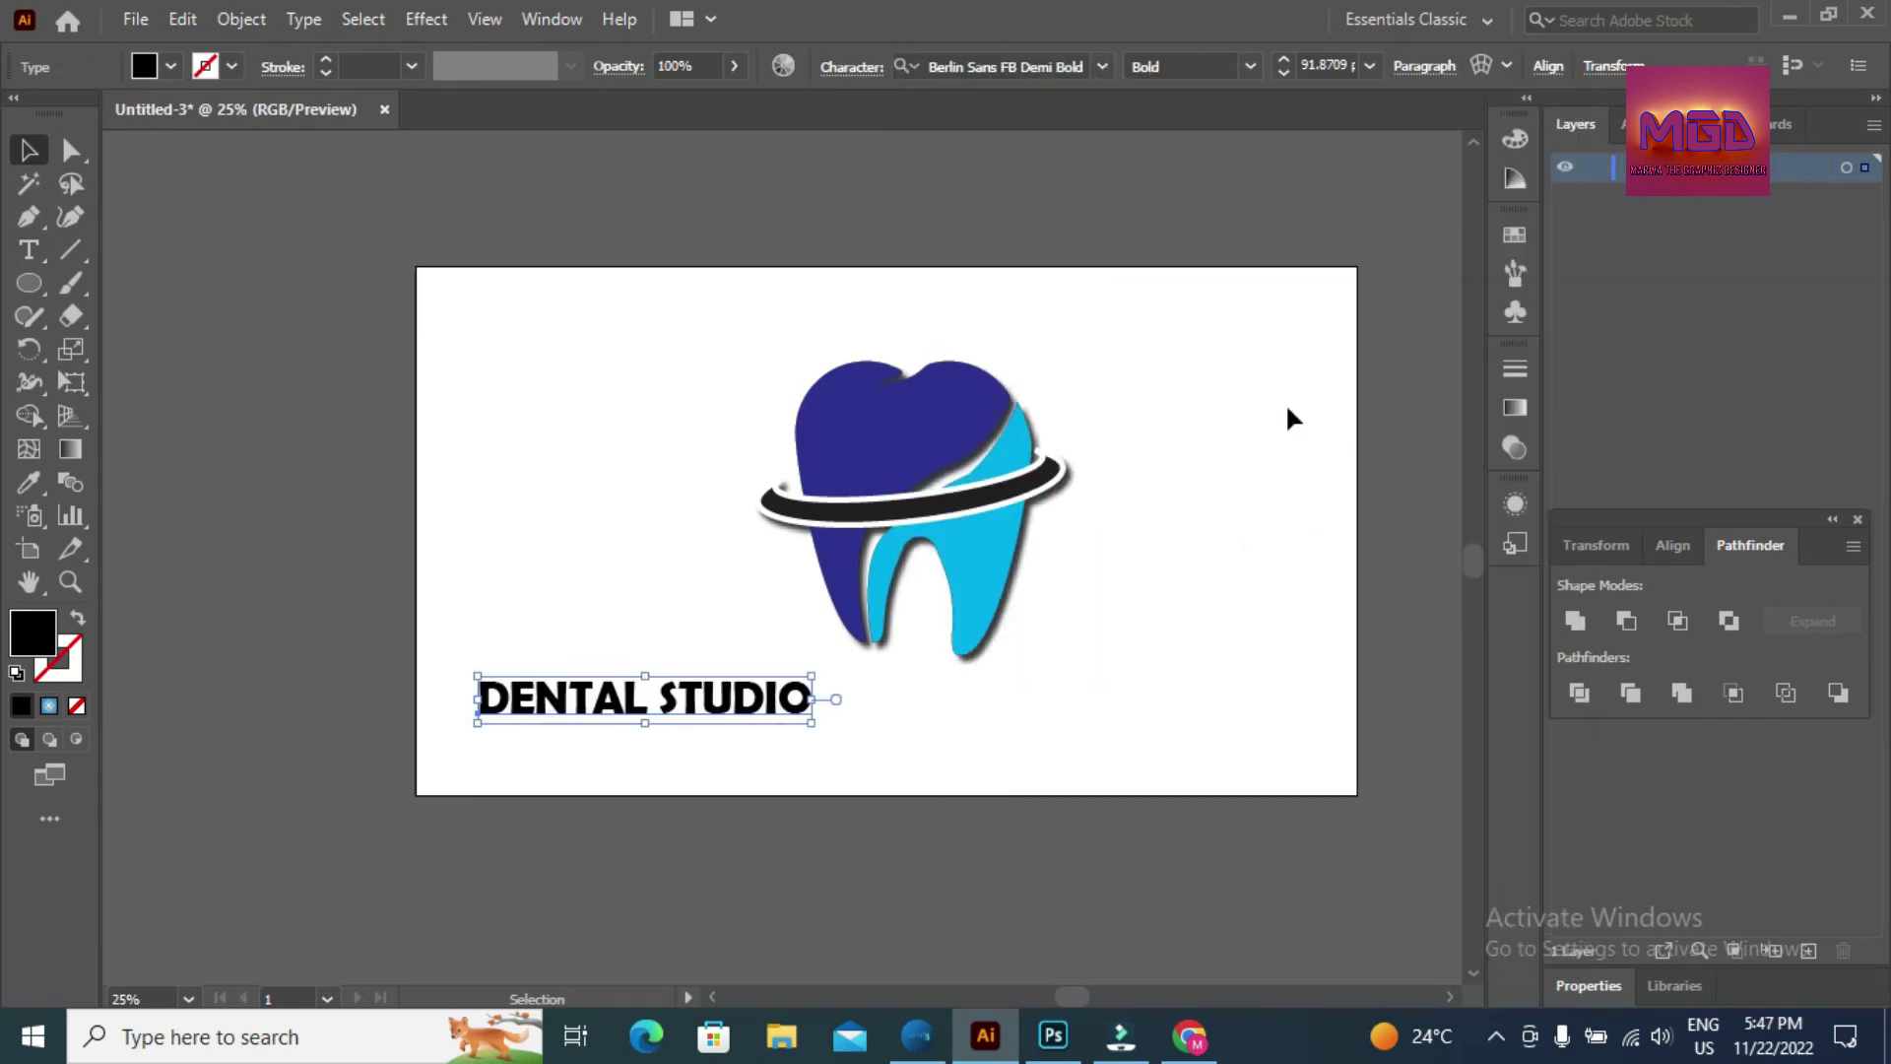
- Move DENTAL STUDIO beneath the tooth, enlarge it to about 138 pt, and select both
mouse_move(811, 703)
mouse_down()
mouse_move(1022, 713)
mouse_move(1079, 736)
mouse_up()
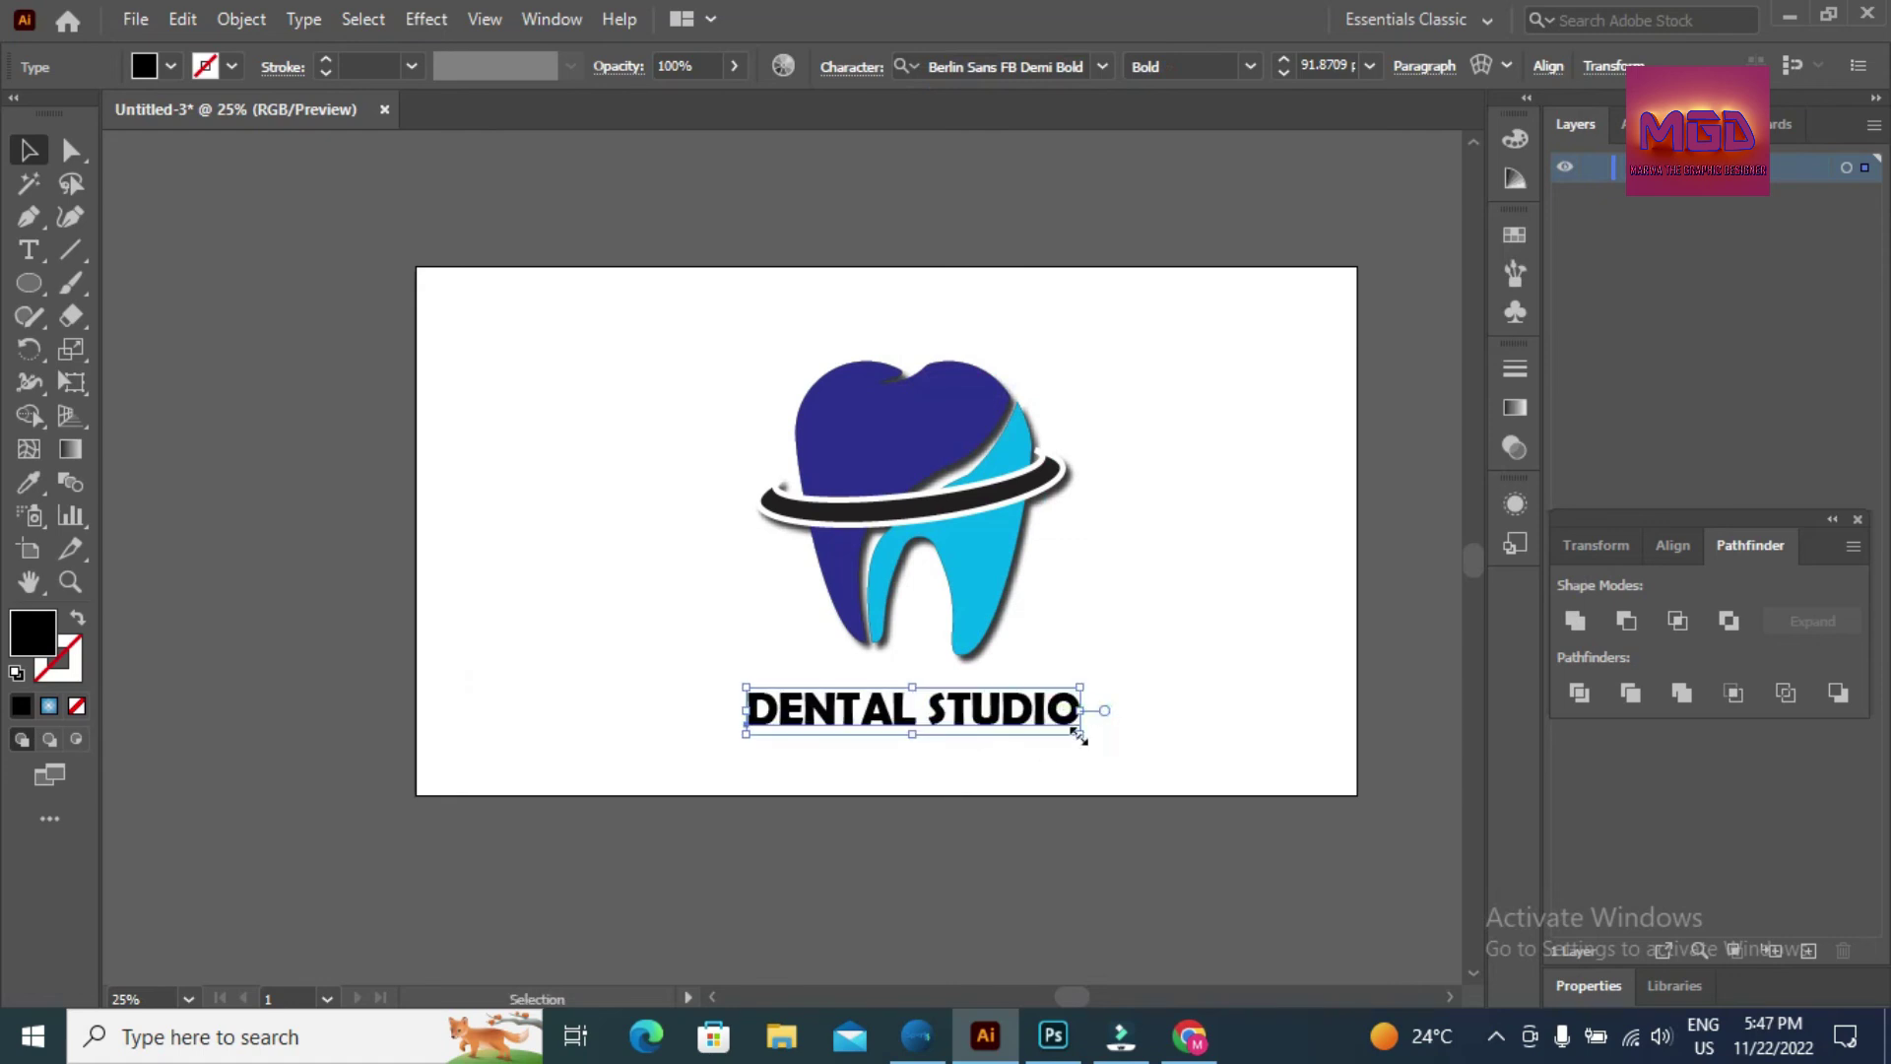
double_click(1077, 726)
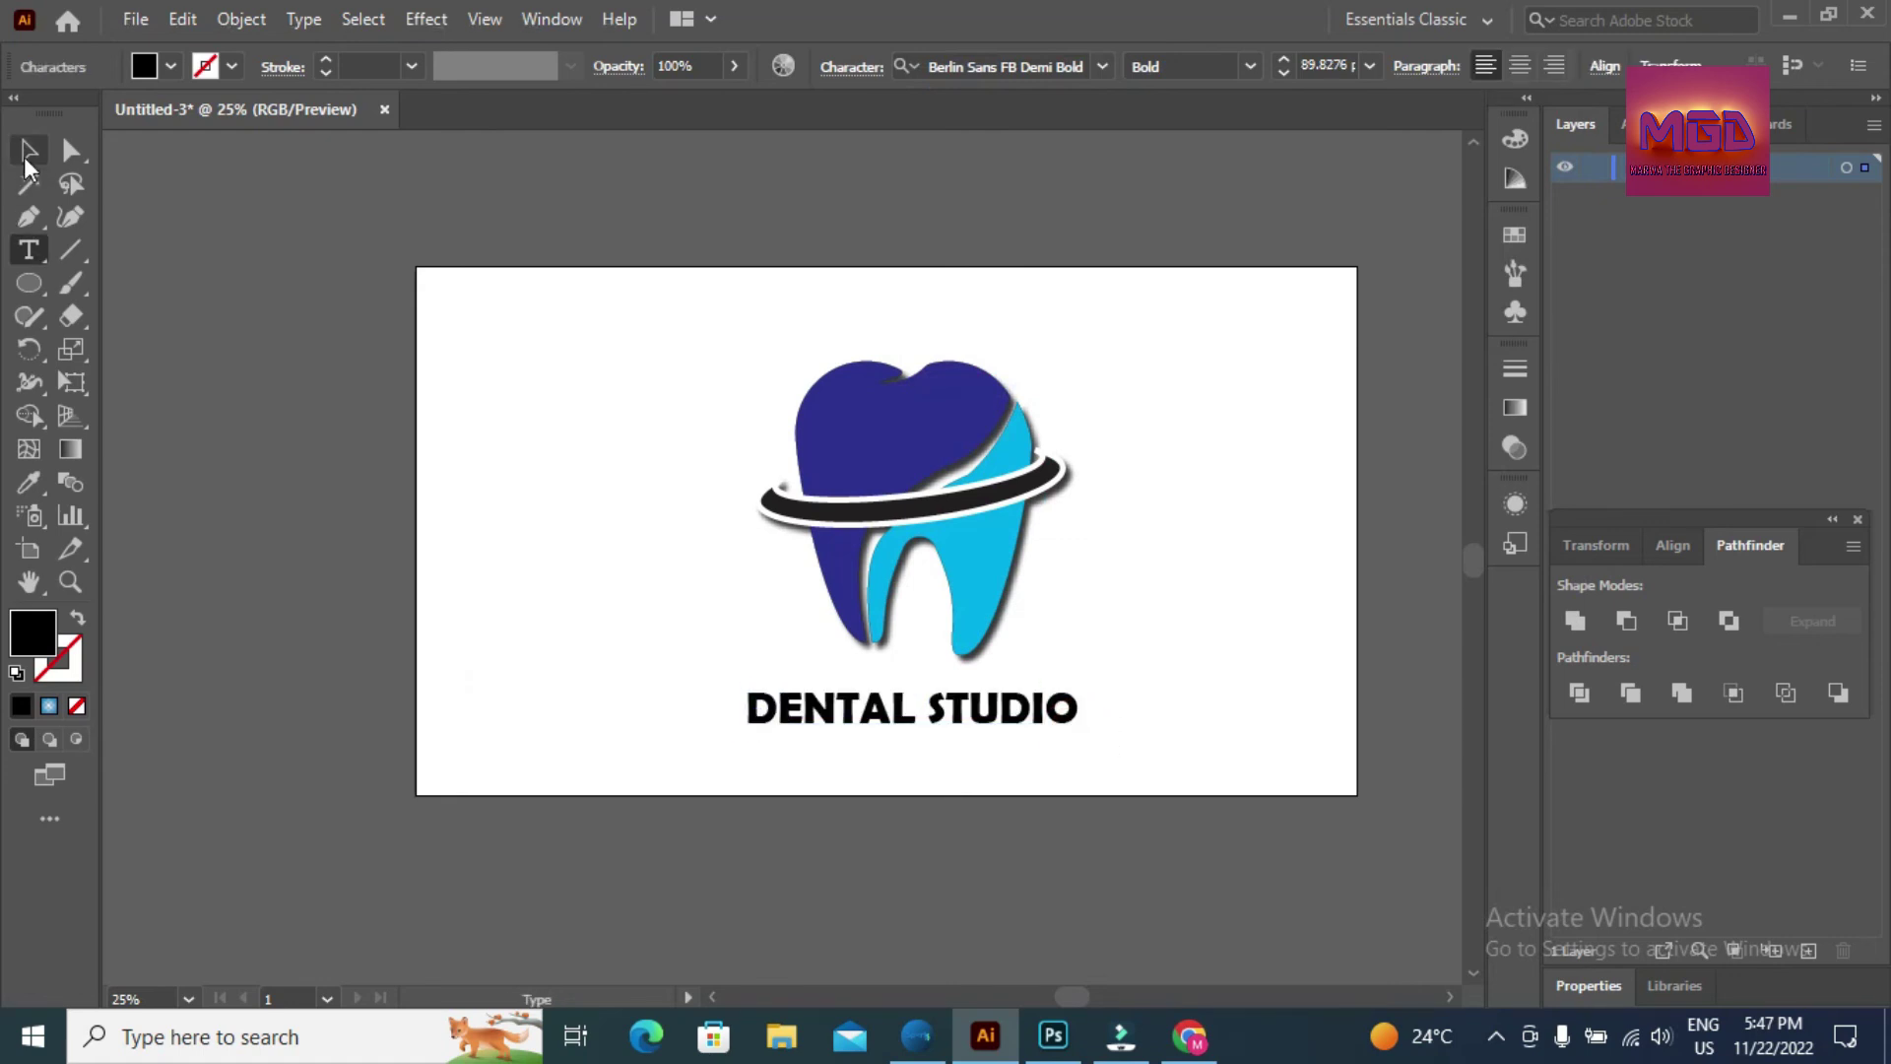
click(27, 156)
drag(1080, 734, 1170, 753)
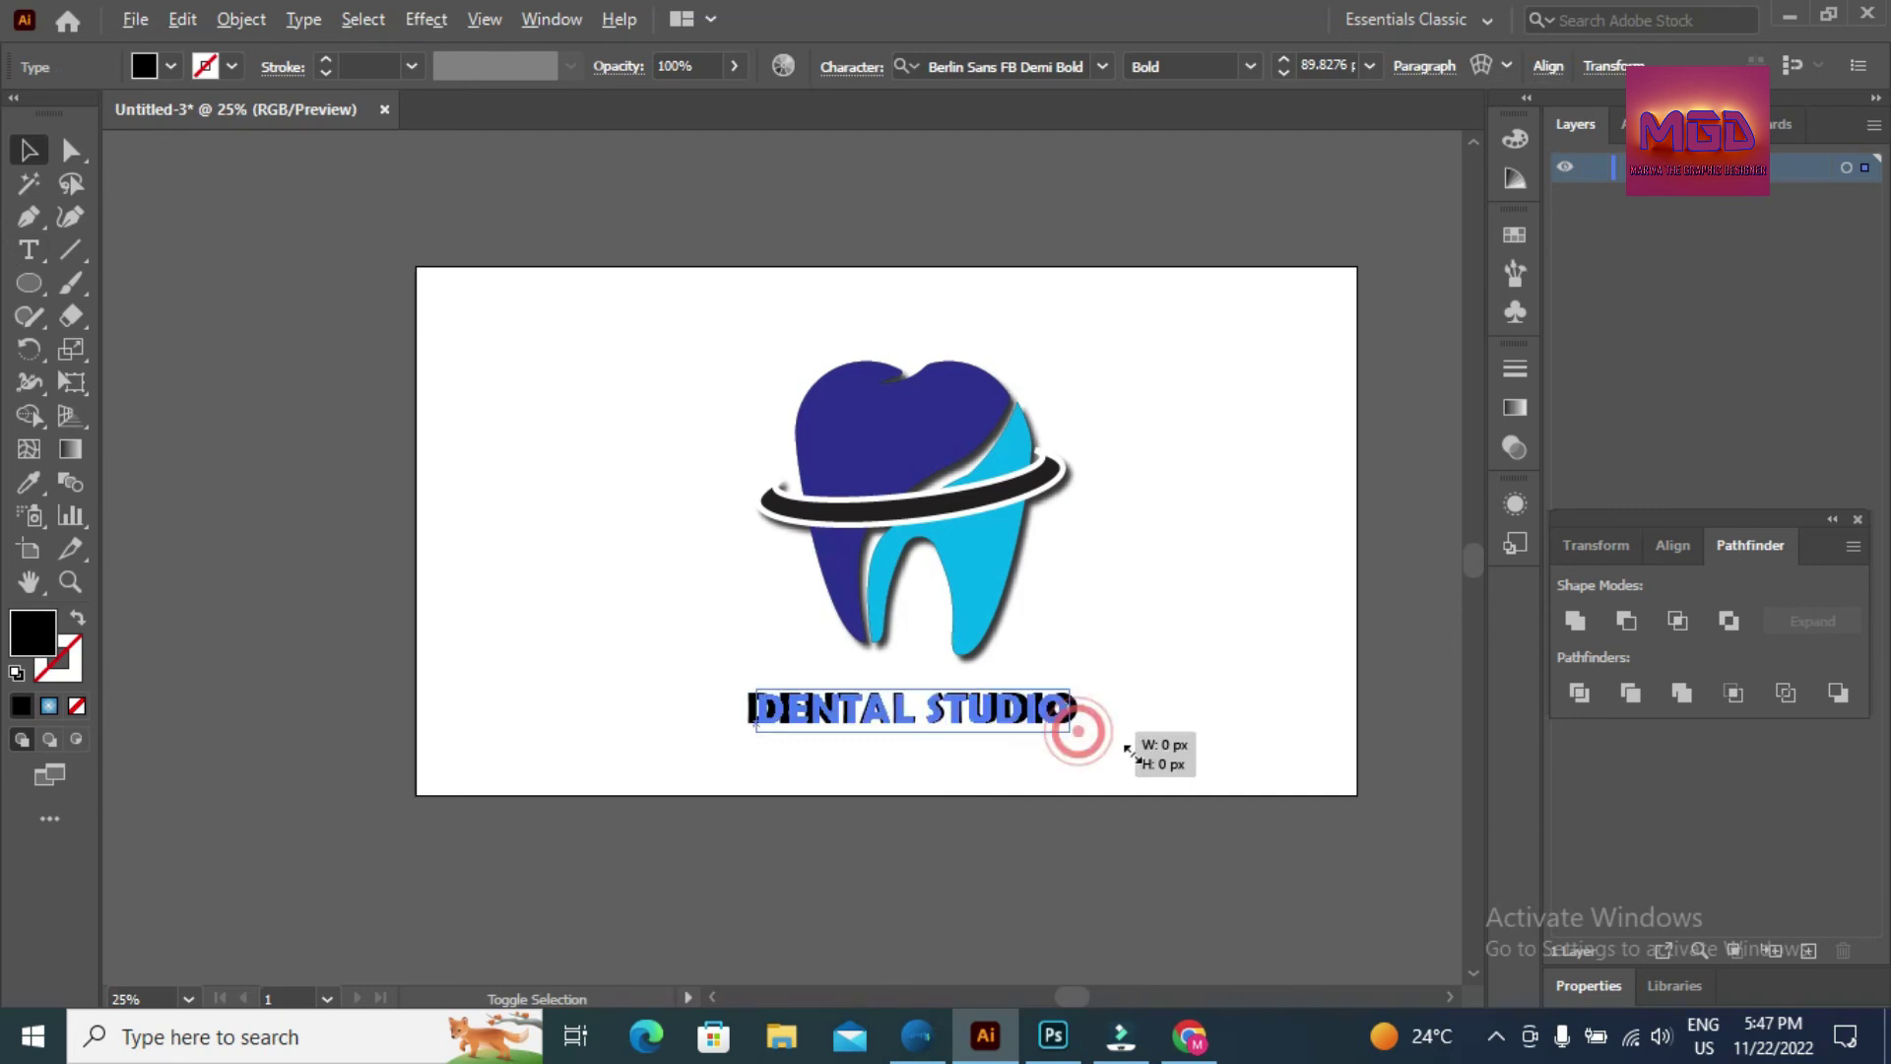
click(1161, 578)
drag(696, 324, 1108, 760)
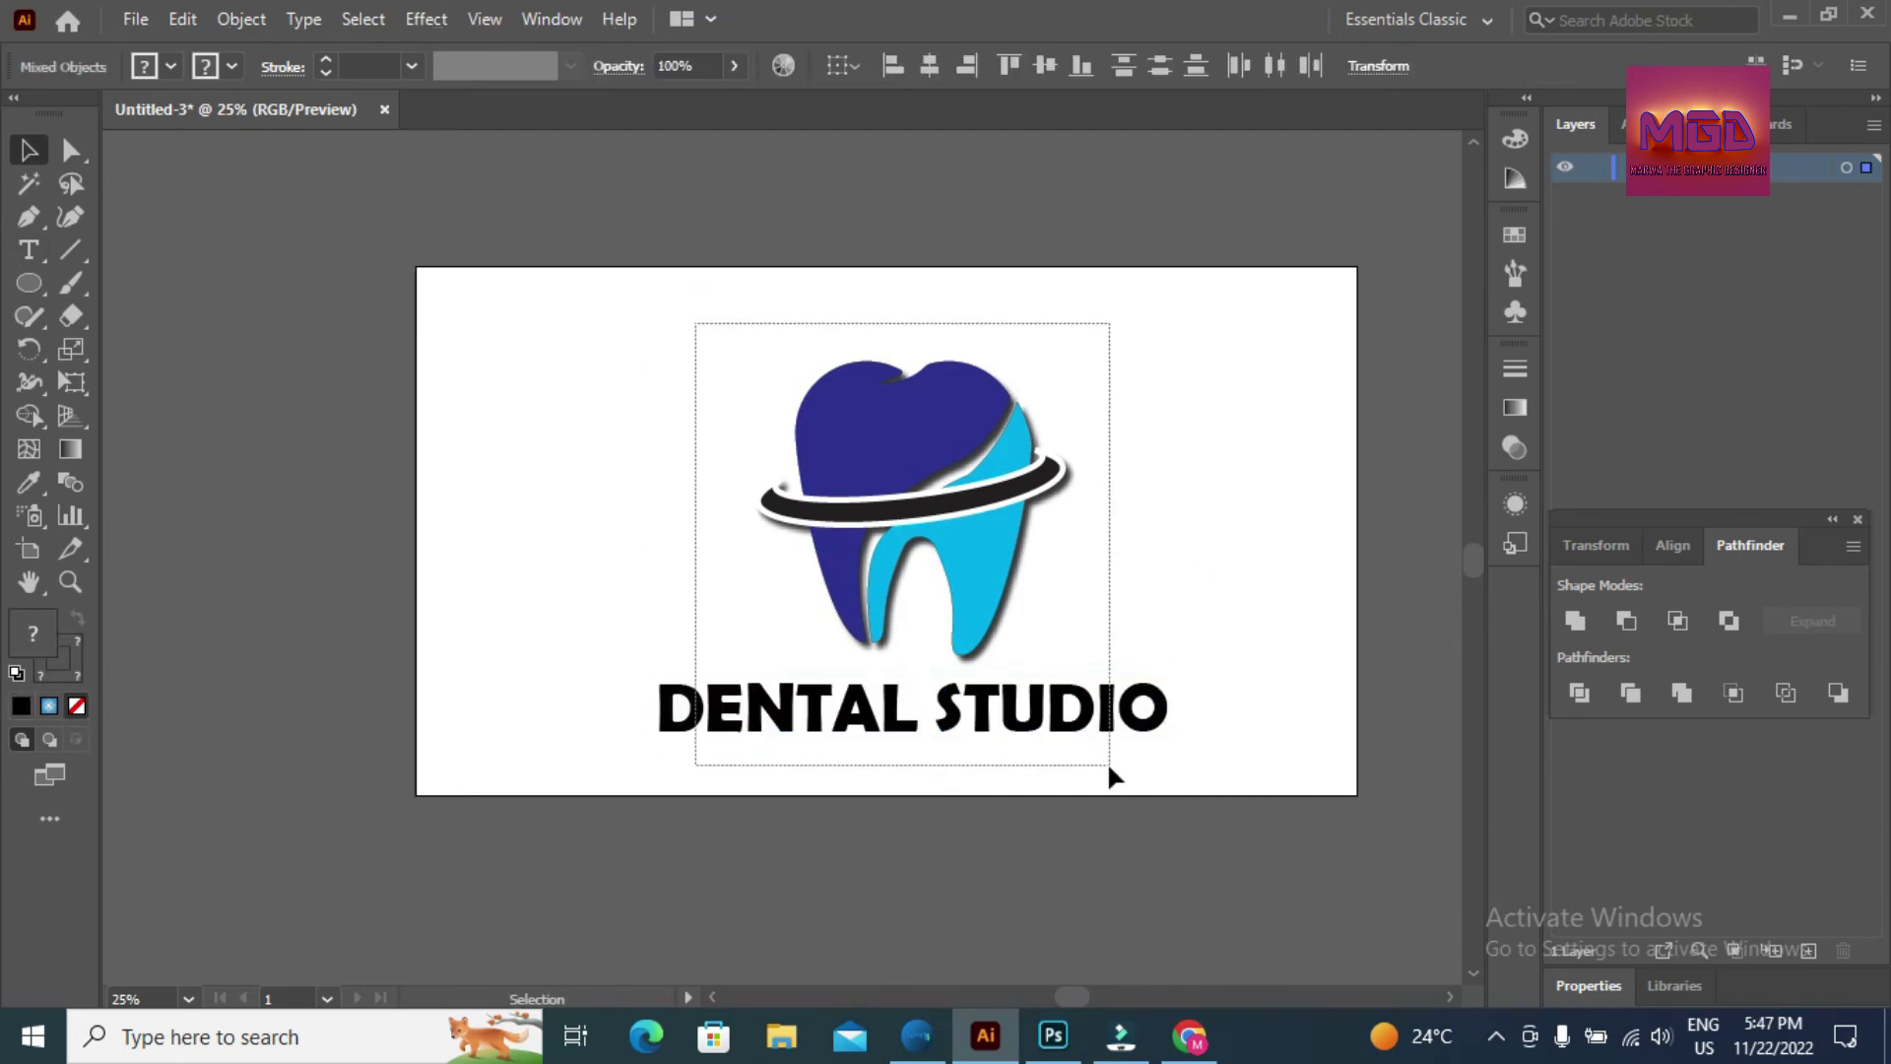
- Align tooth and DENTAL STUDIO on vertical and horizontal centres, then shift the pair up-left
click(1041, 65)
click(926, 67)
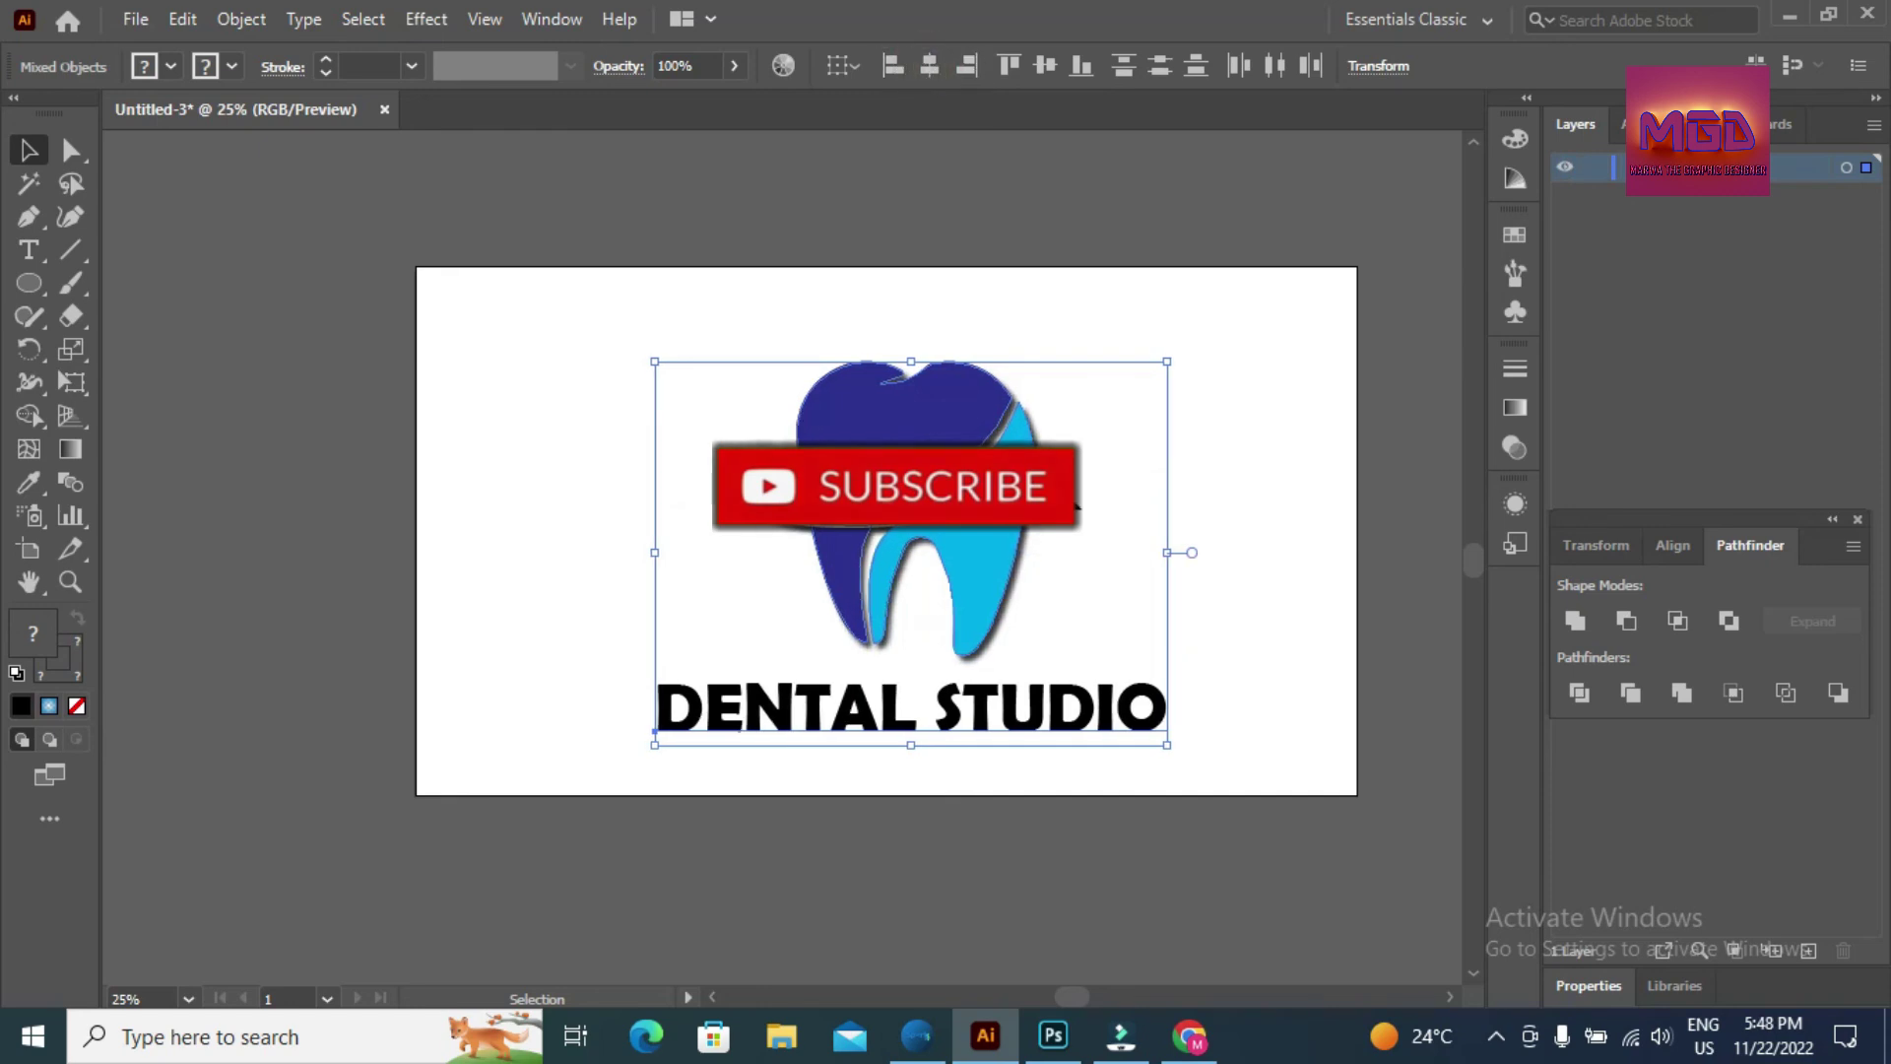
drag(952, 420, 942, 398)
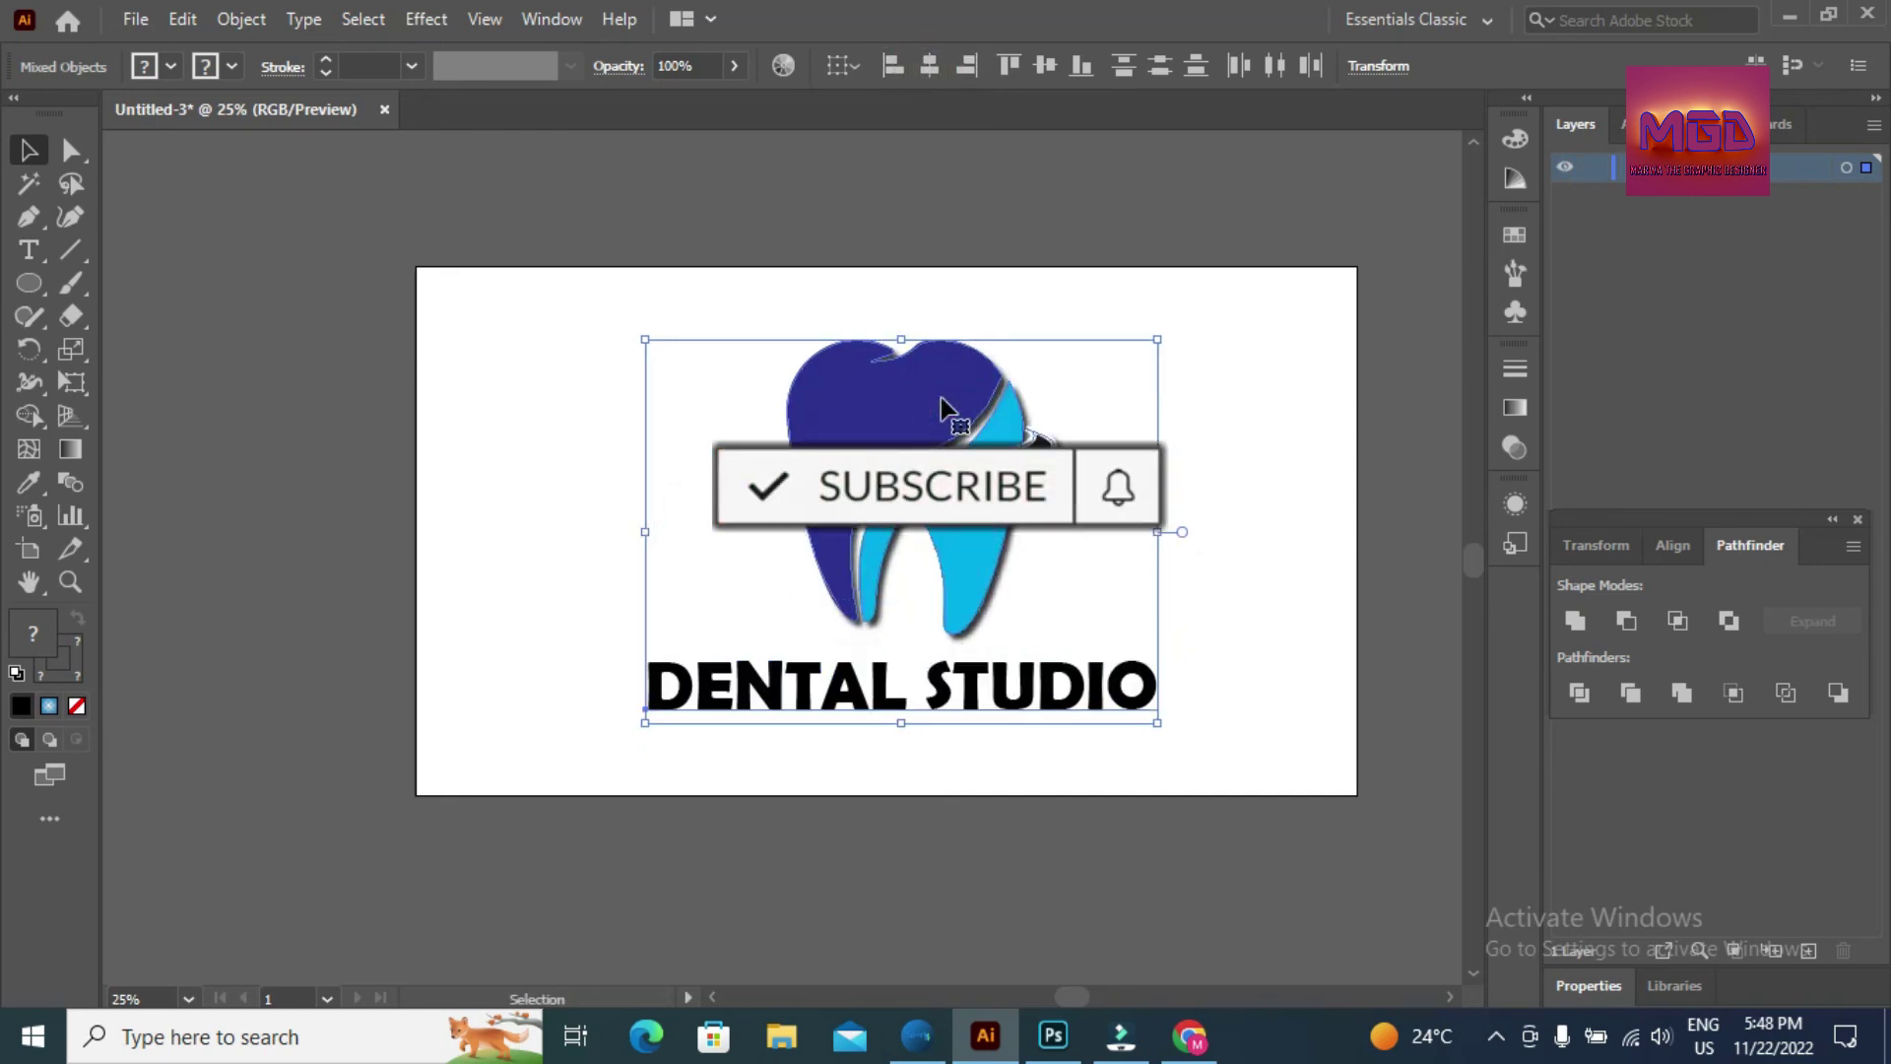
click(1247, 398)
click(773, 701)
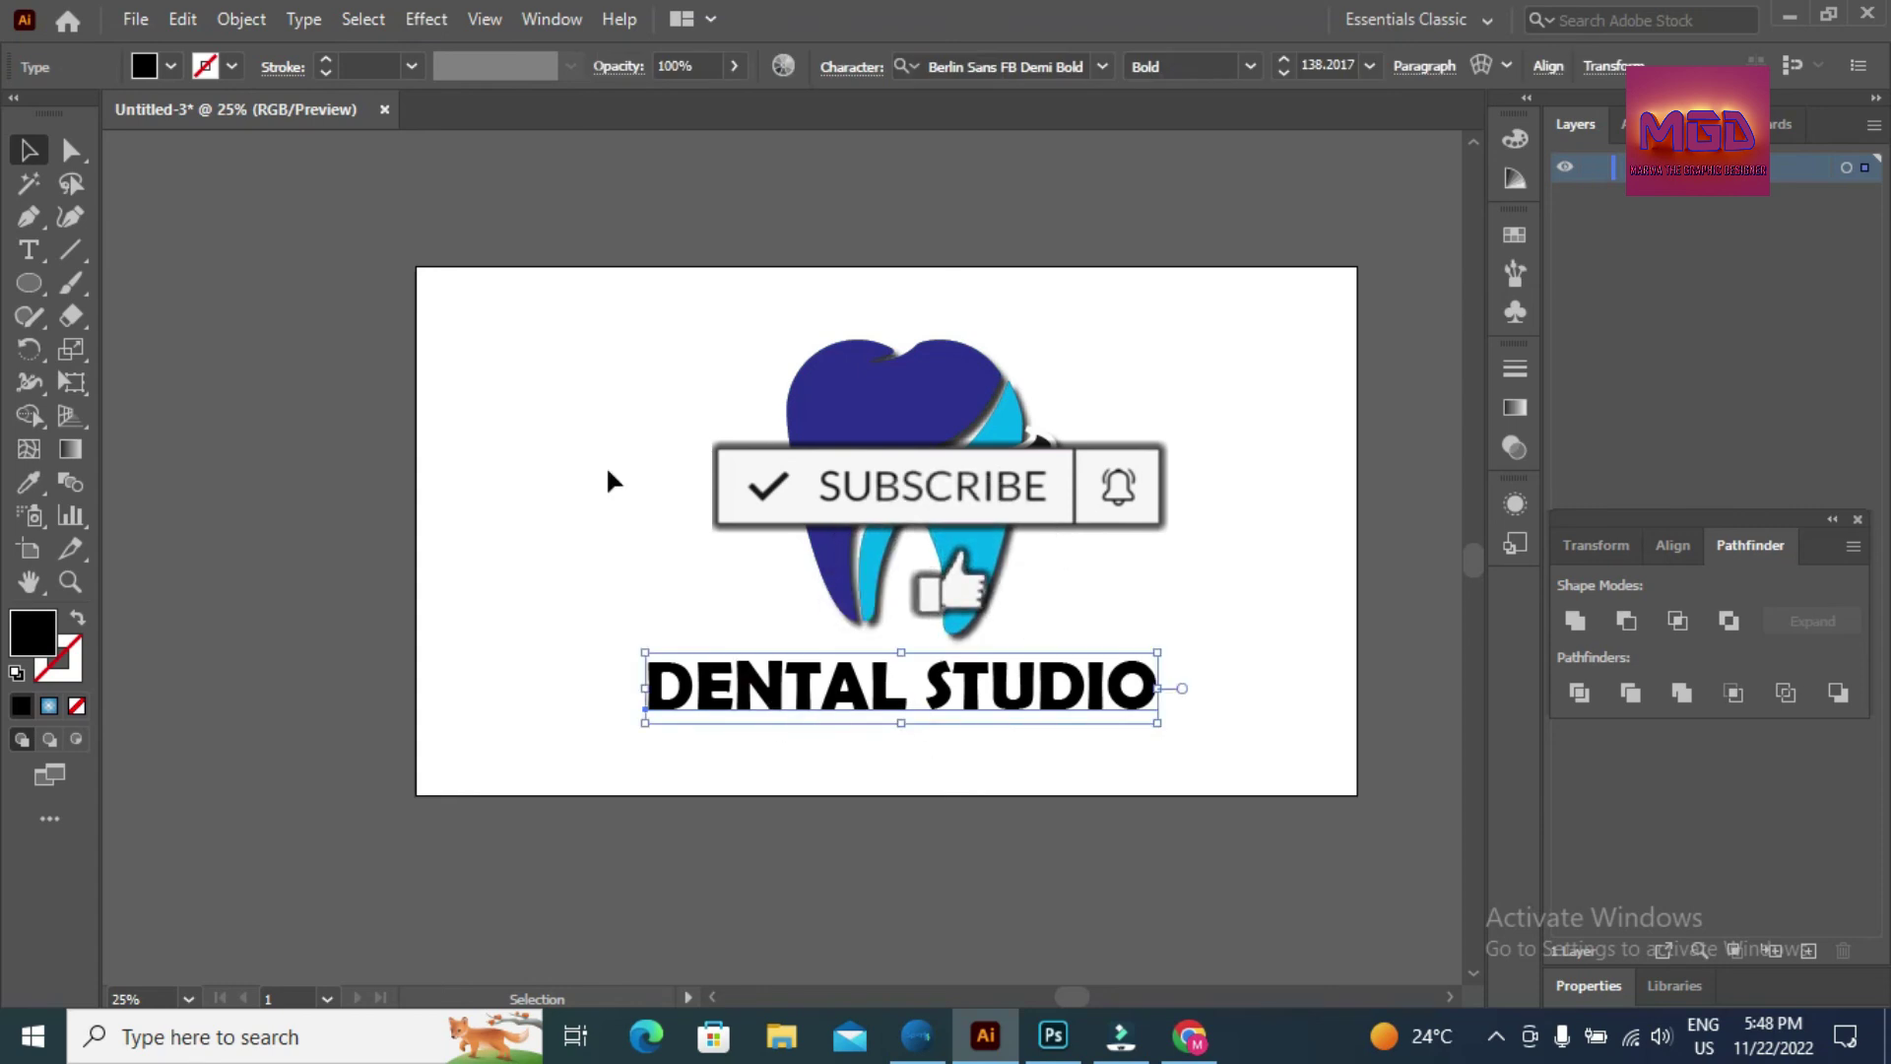
click(988, 391)
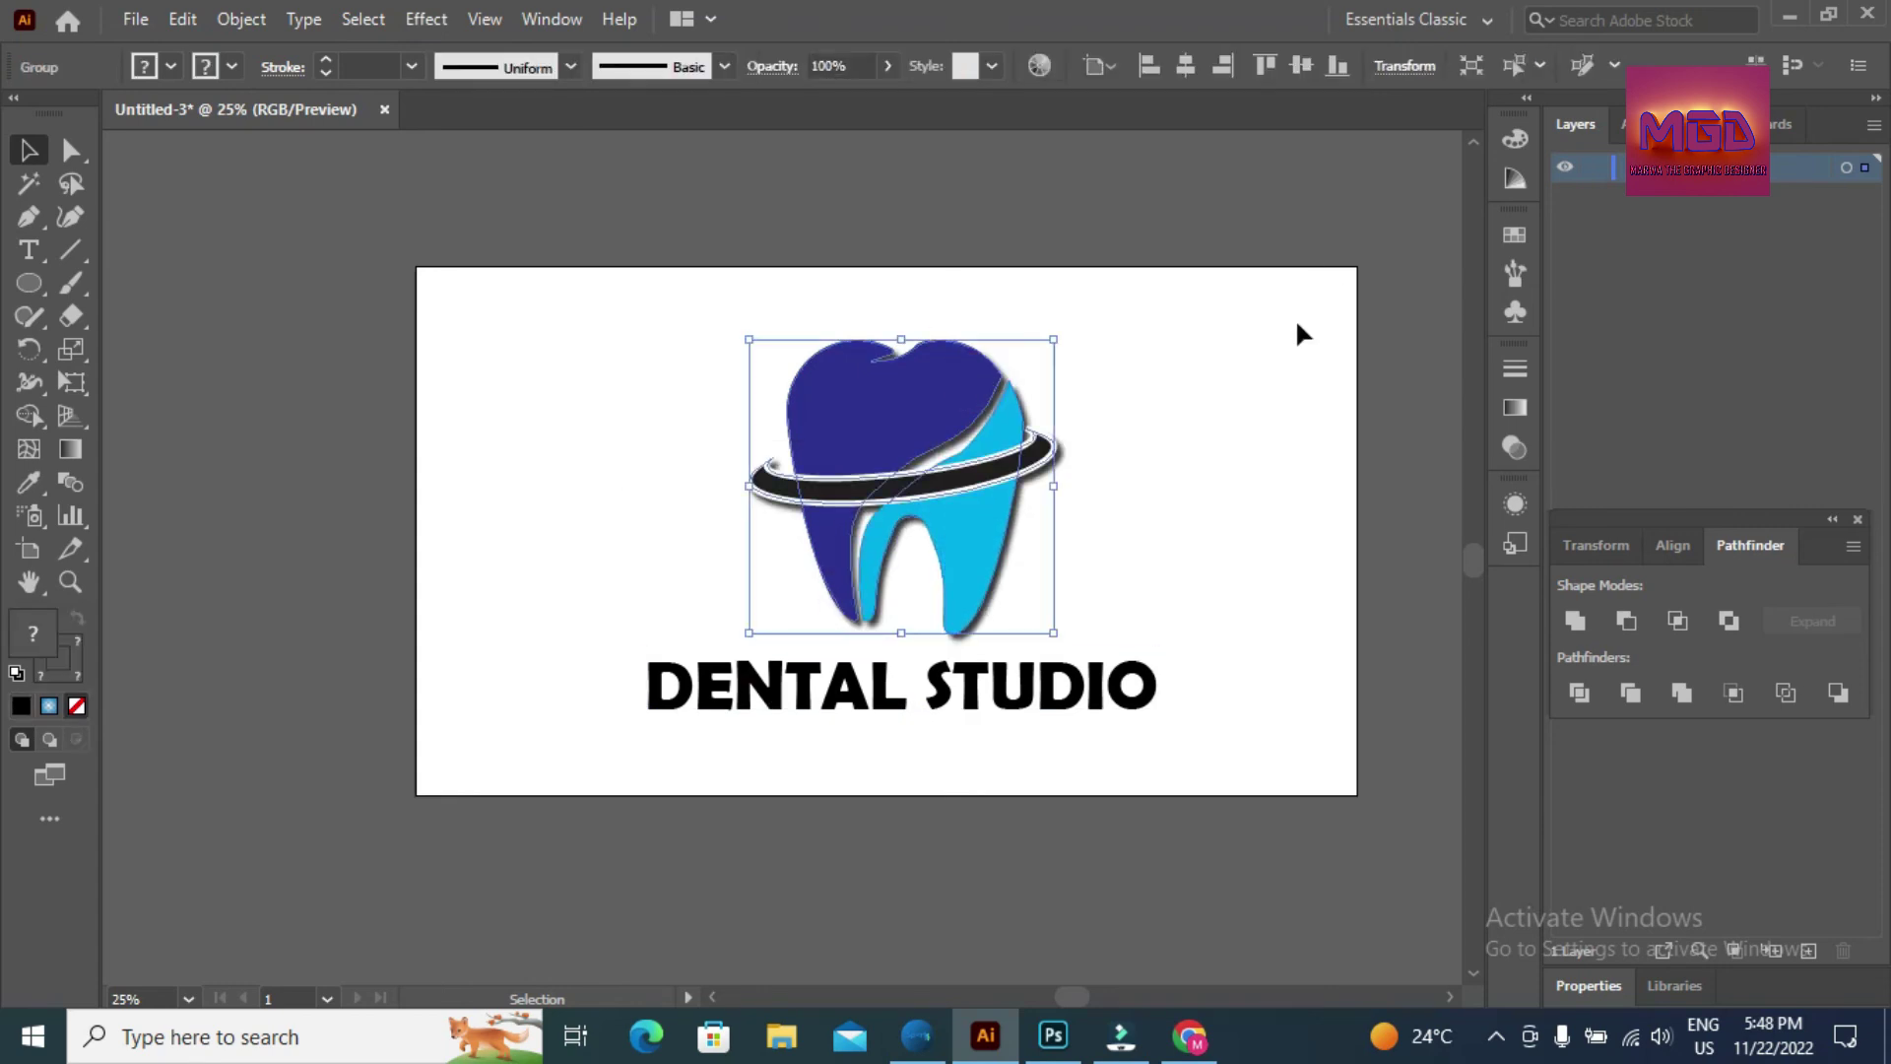
click(1162, 359)
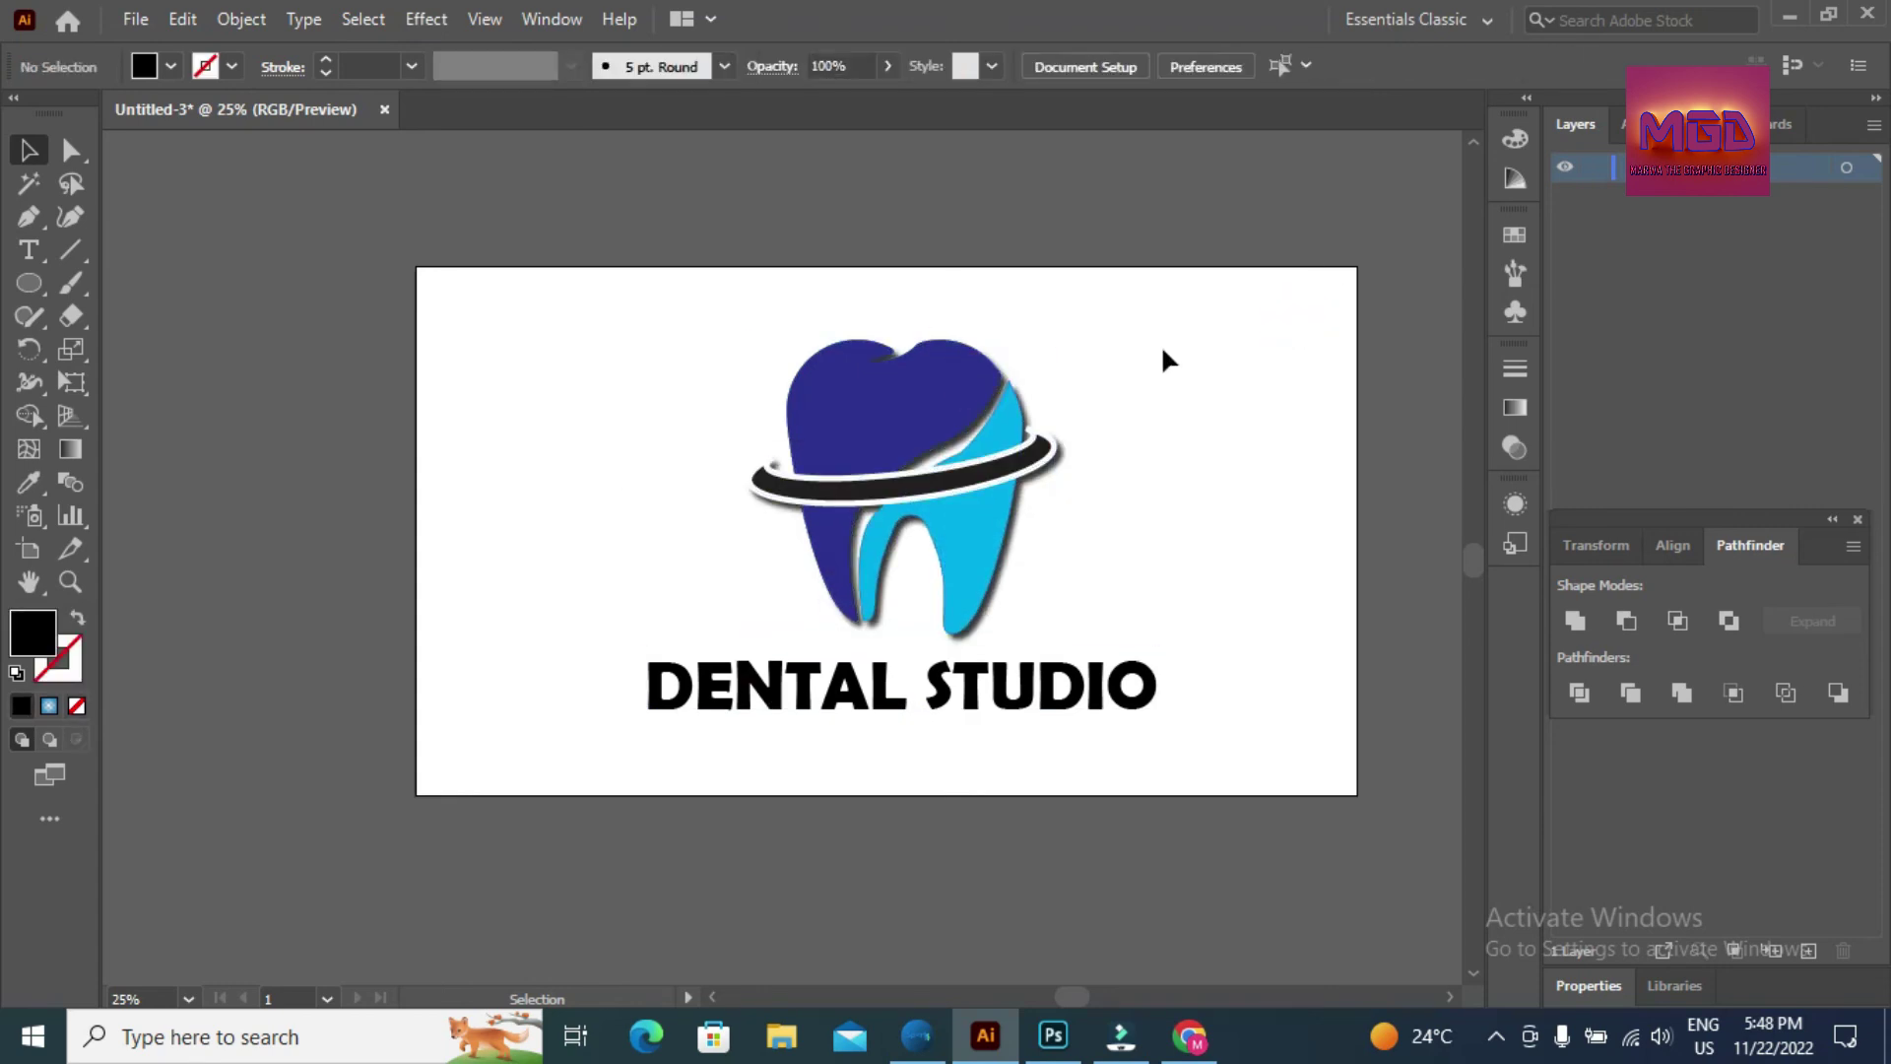
- Undo an accidentally drawn ellipse and return to the Selection tool
click(37, 282)
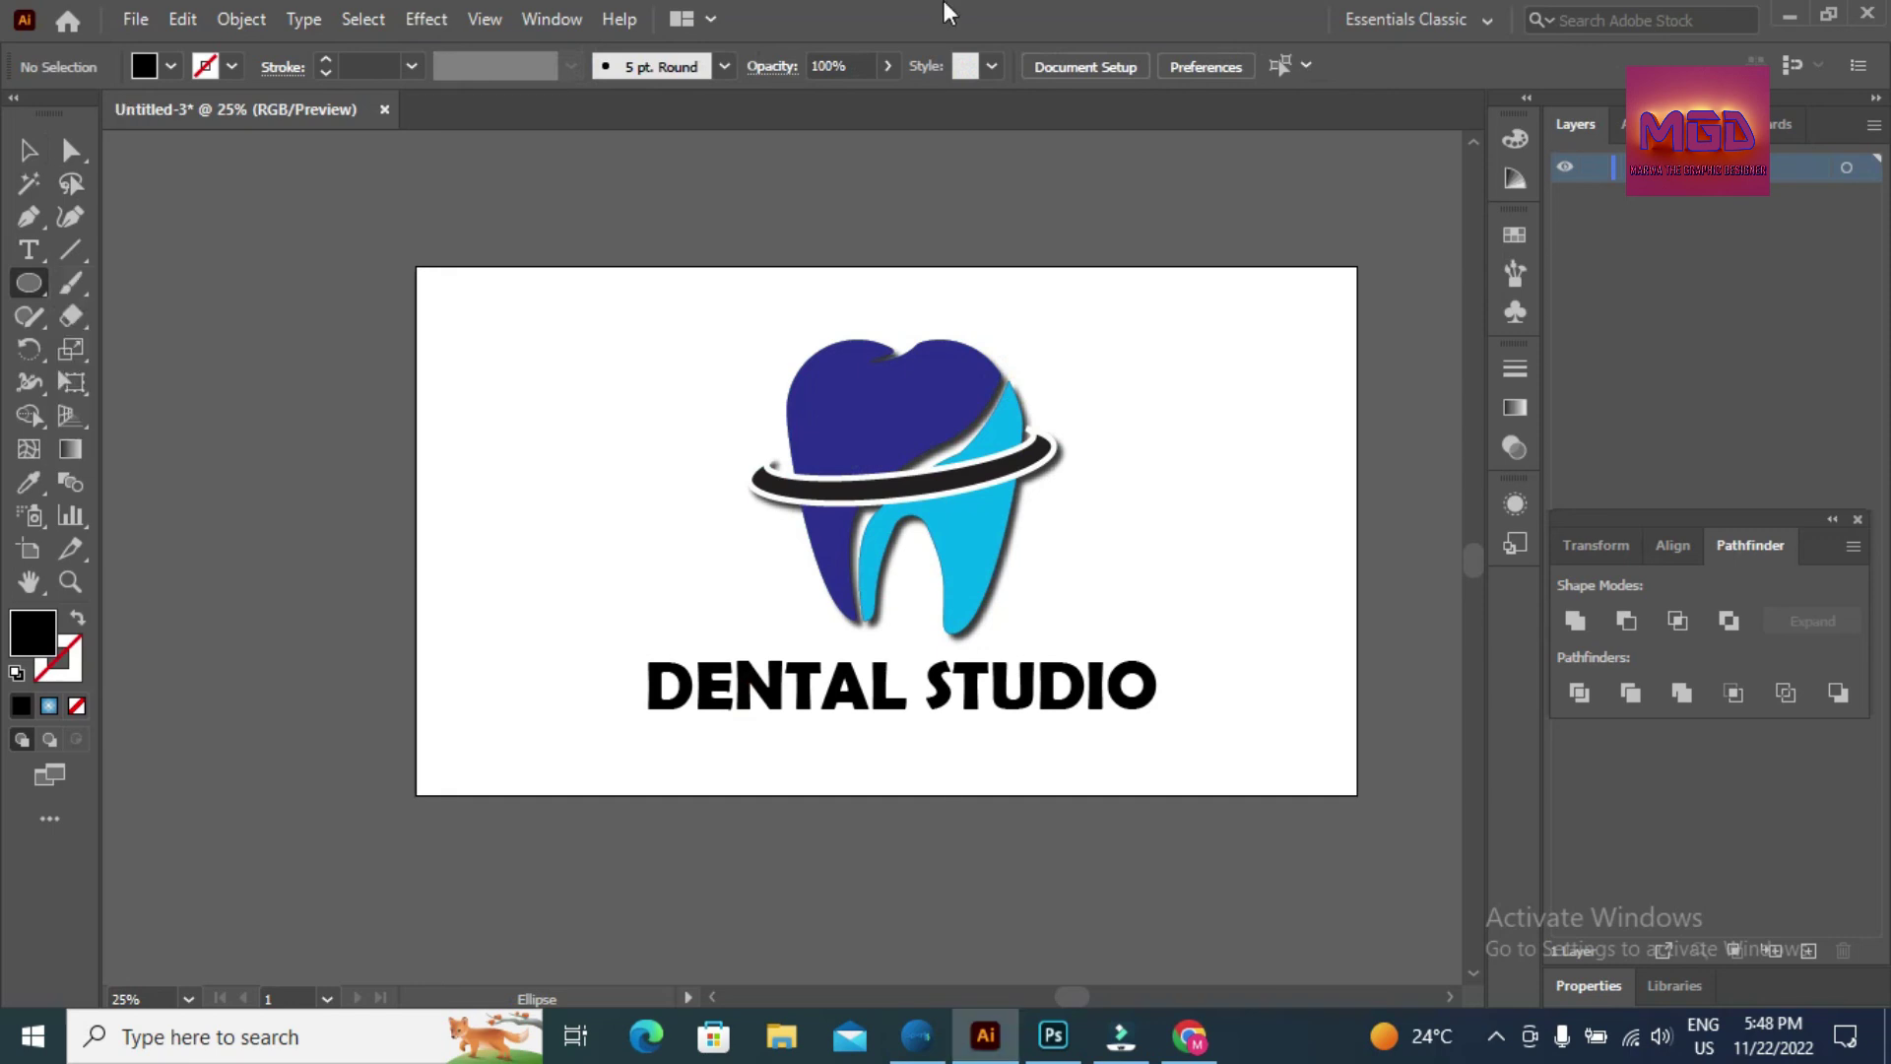
drag(675, 310, 537, 338)
key(ctrl+z)
key(v)
- Group the tooth with DENTAL STUDIO and centre it horizontally and vertically on the artboard
drag(724, 319, 1118, 729)
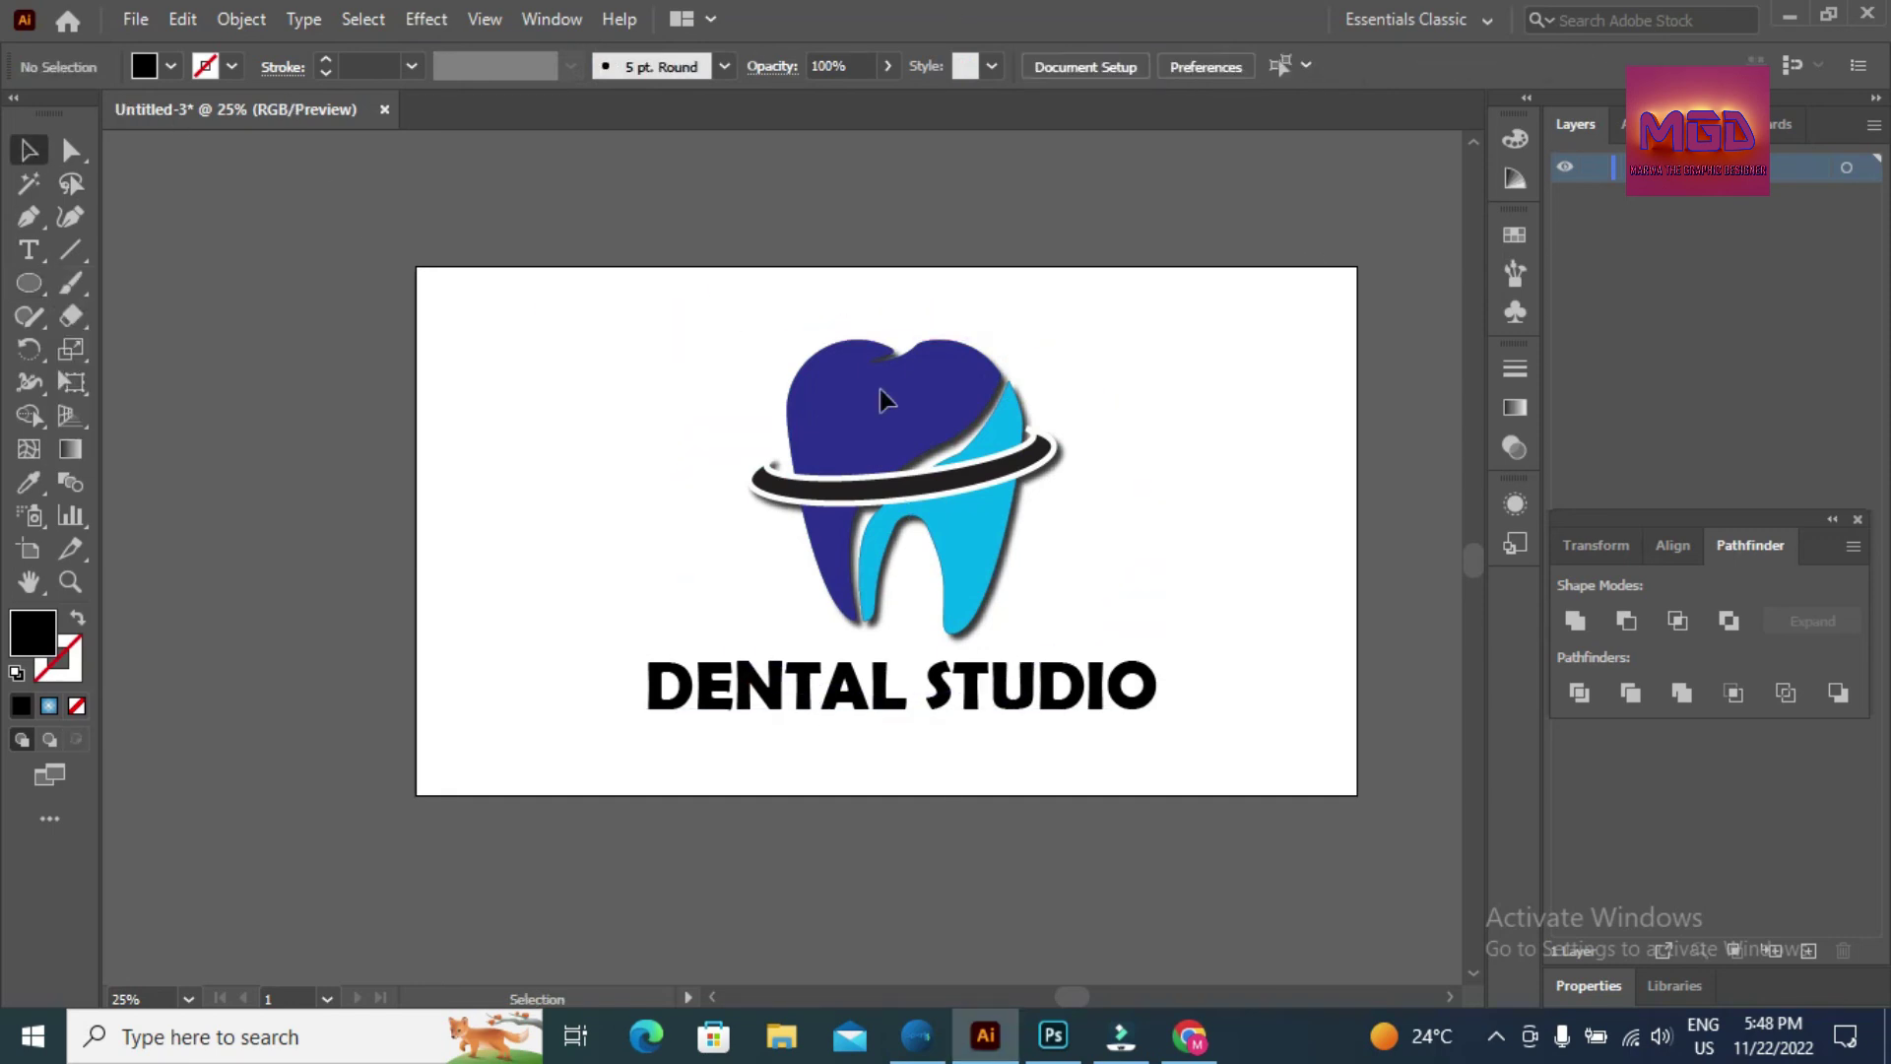
right_click(959, 573)
click(1022, 336)
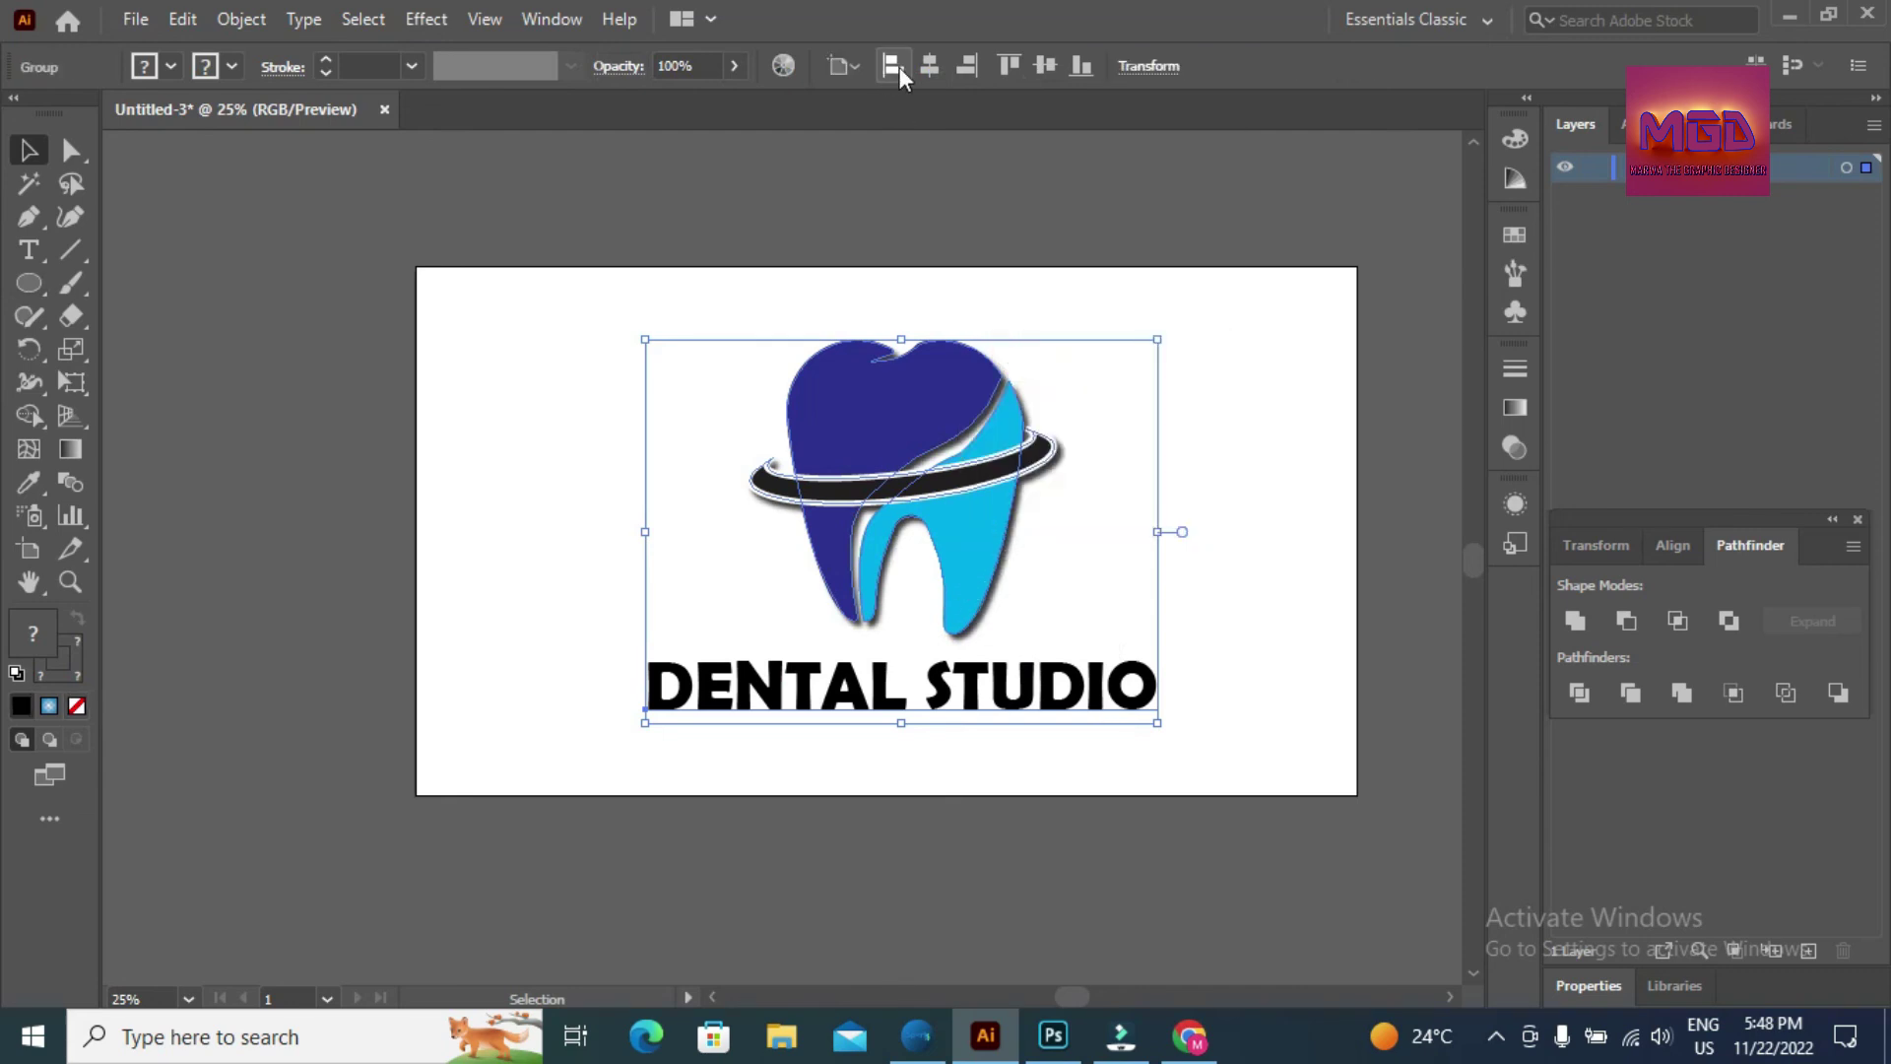
click(928, 66)
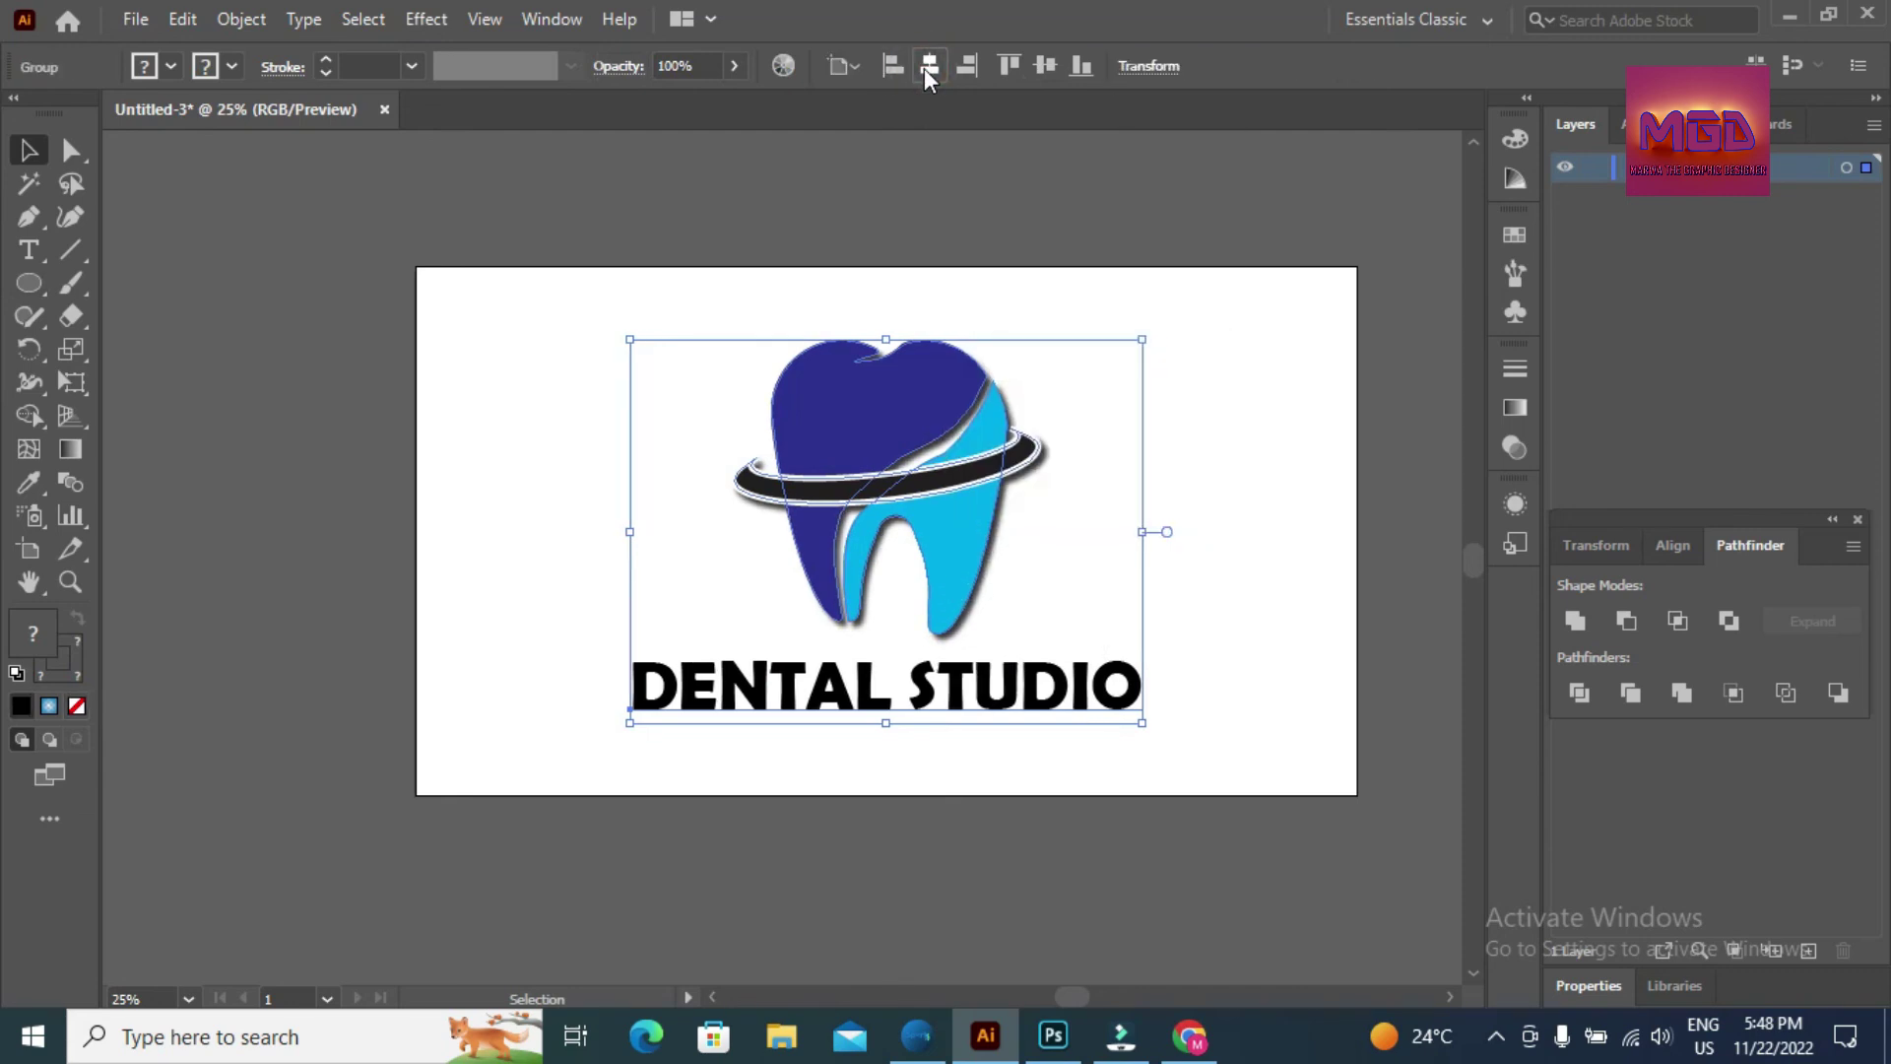
click(1044, 67)
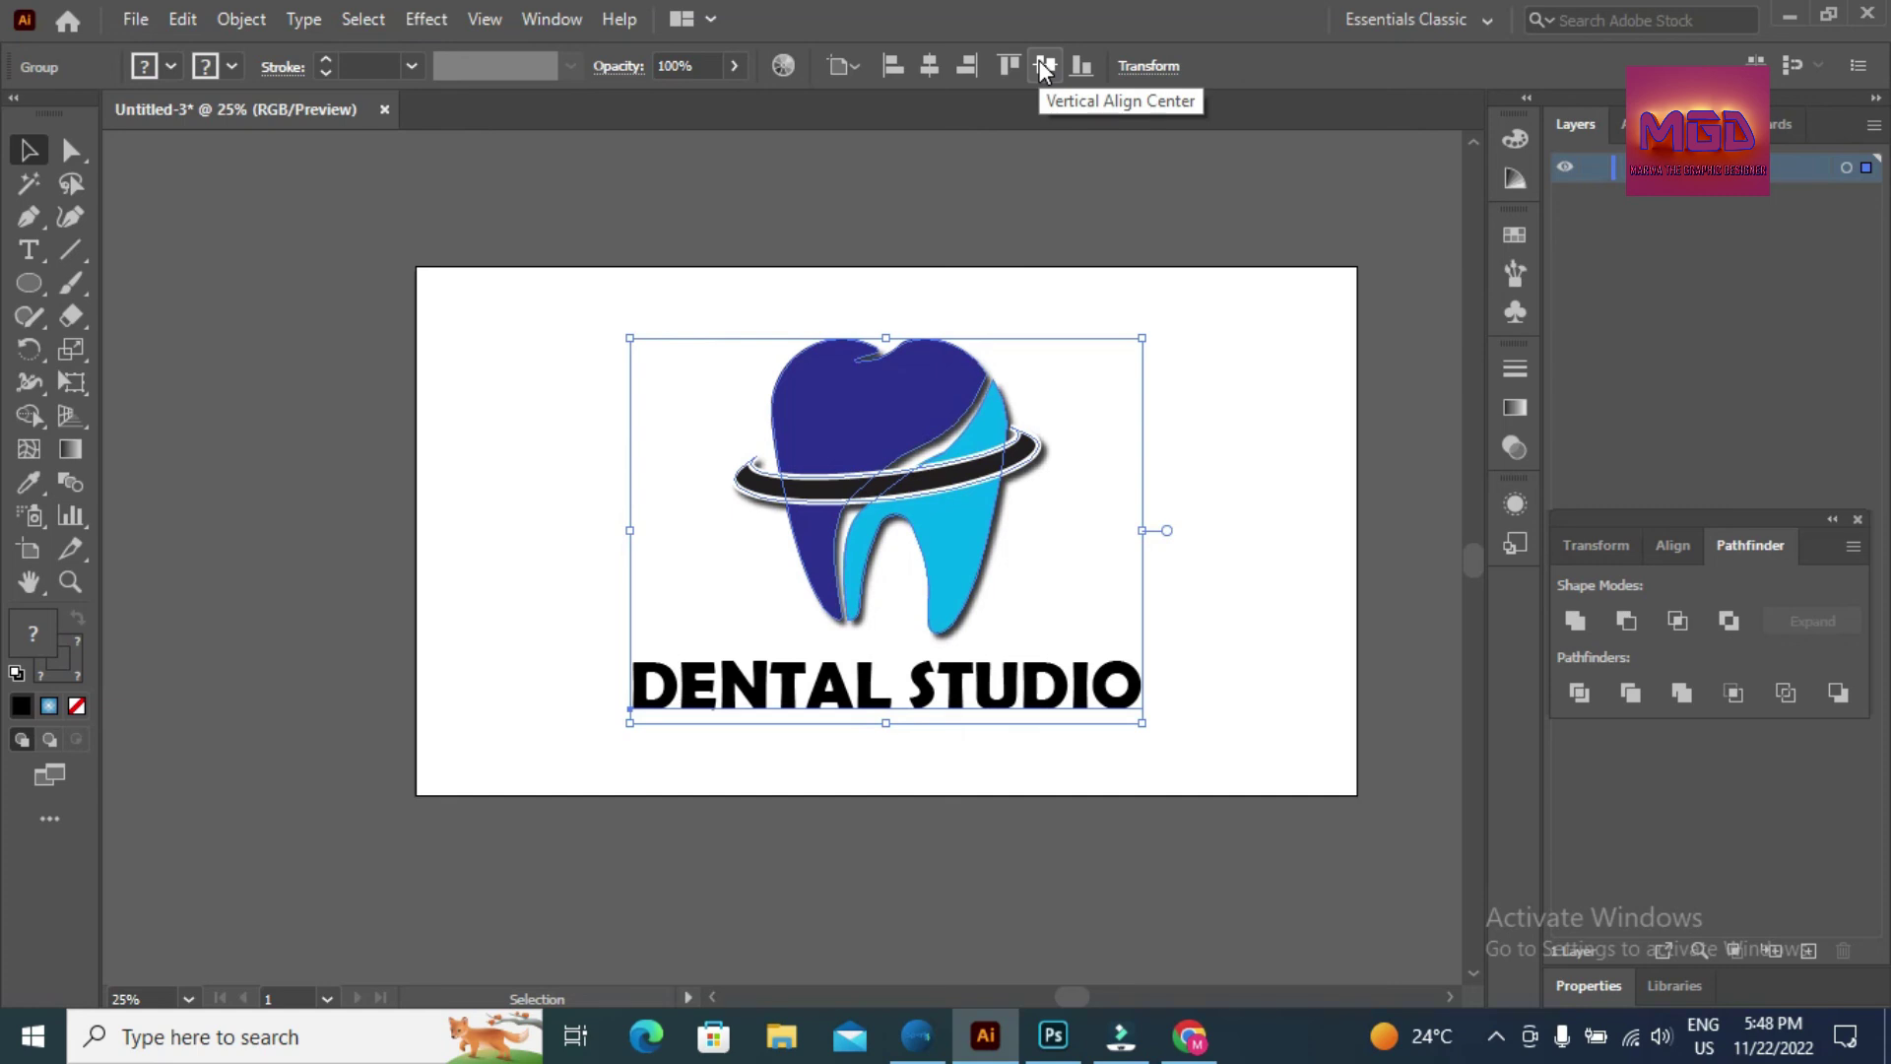